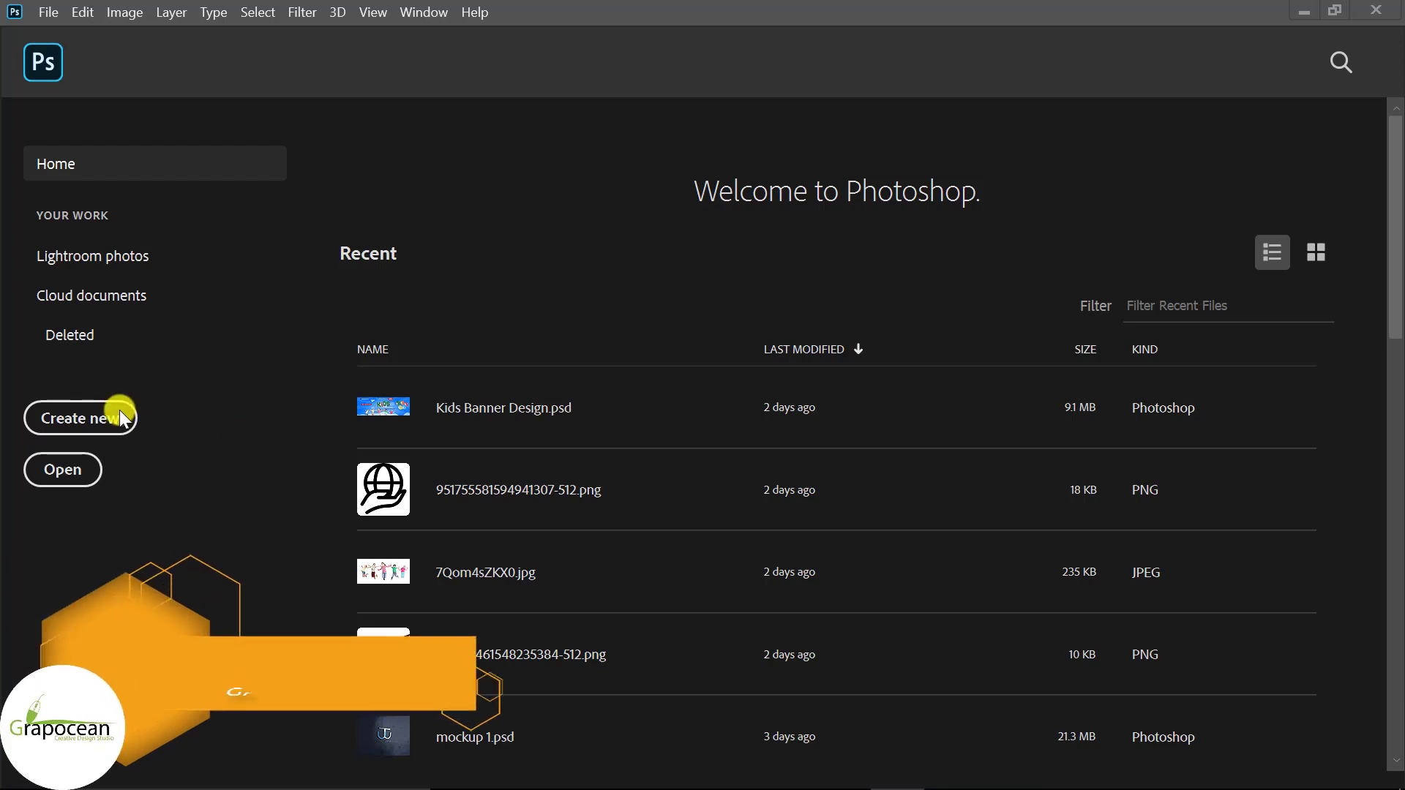
Create a new A4 portrait document named 'Flyer Design' at 300 ppi
click(121, 414)
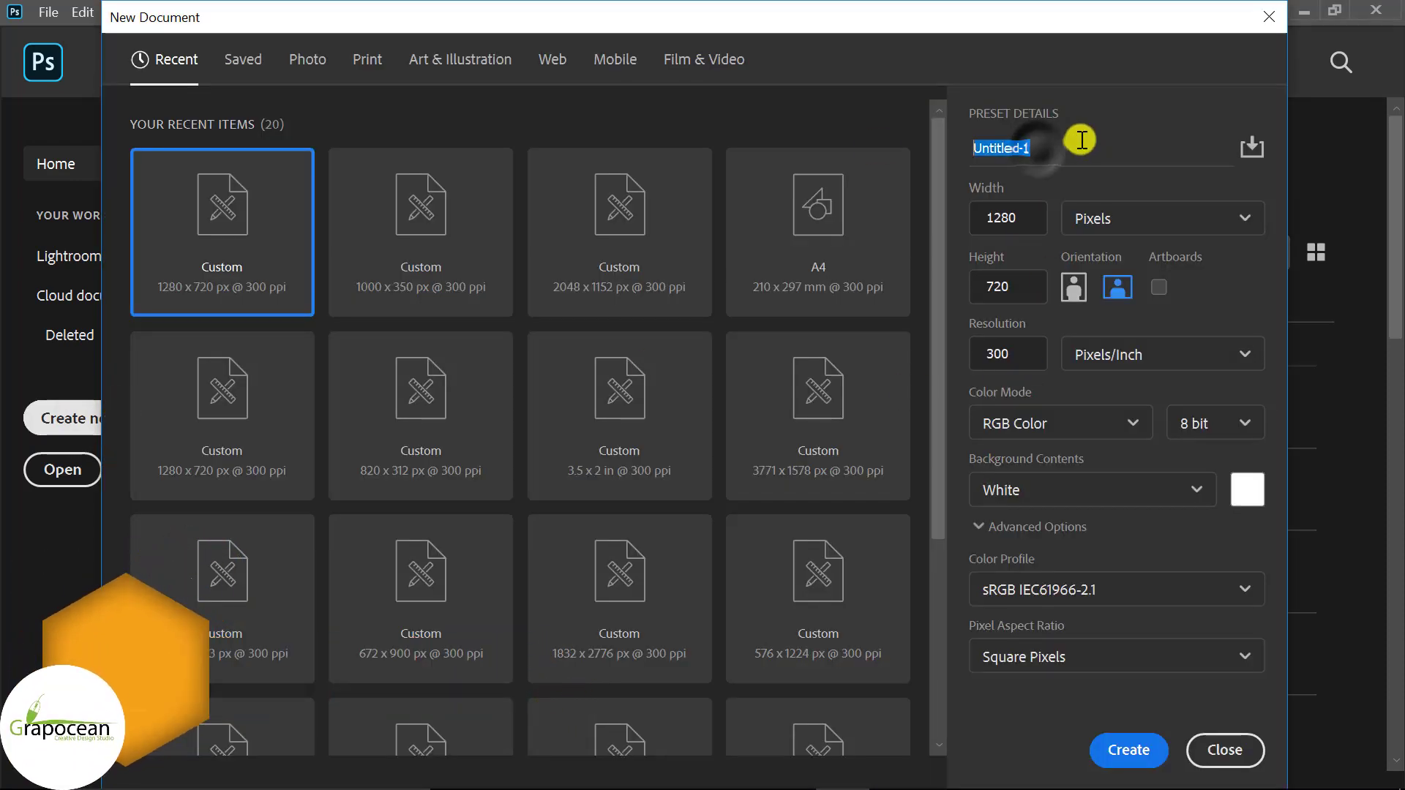
text(Flyer Design)
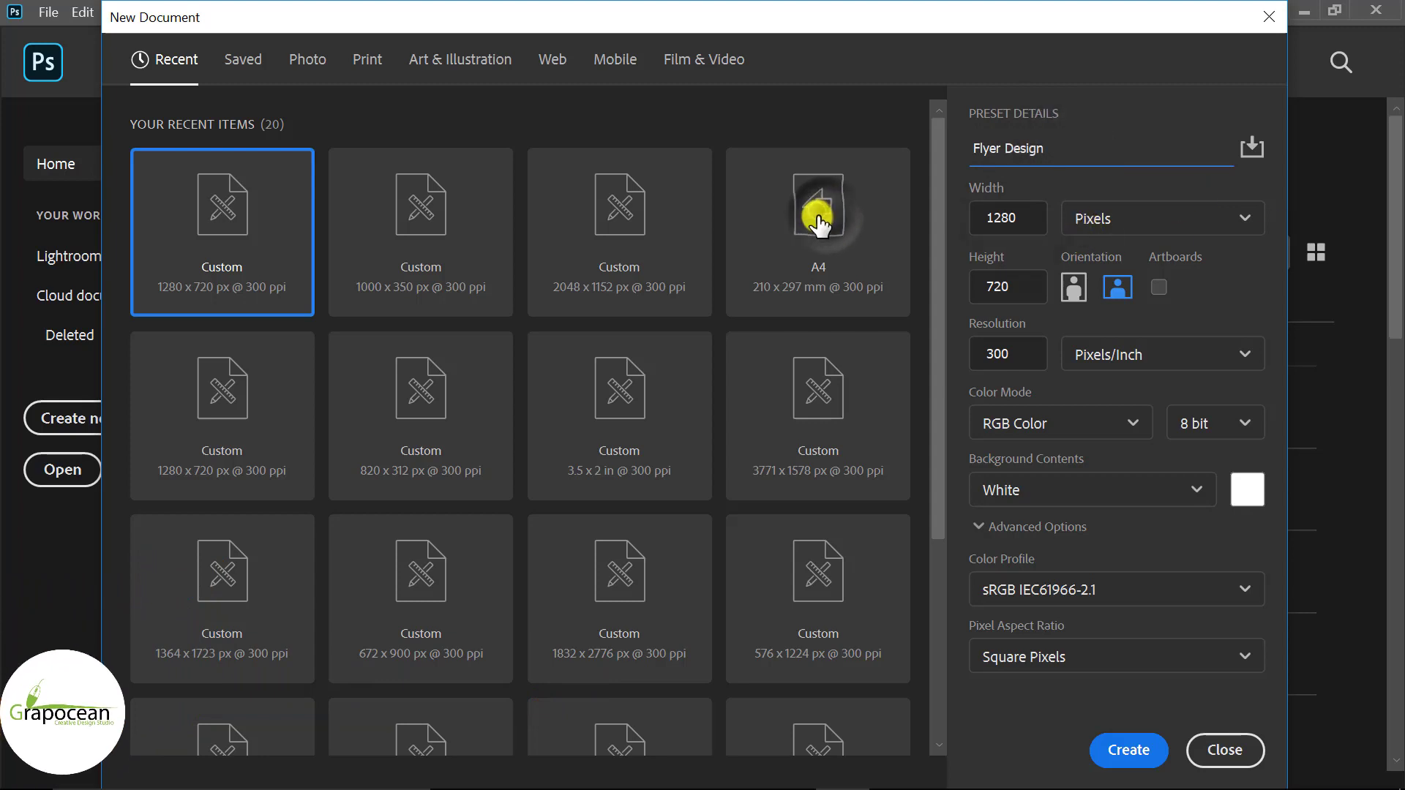
click(823, 217)
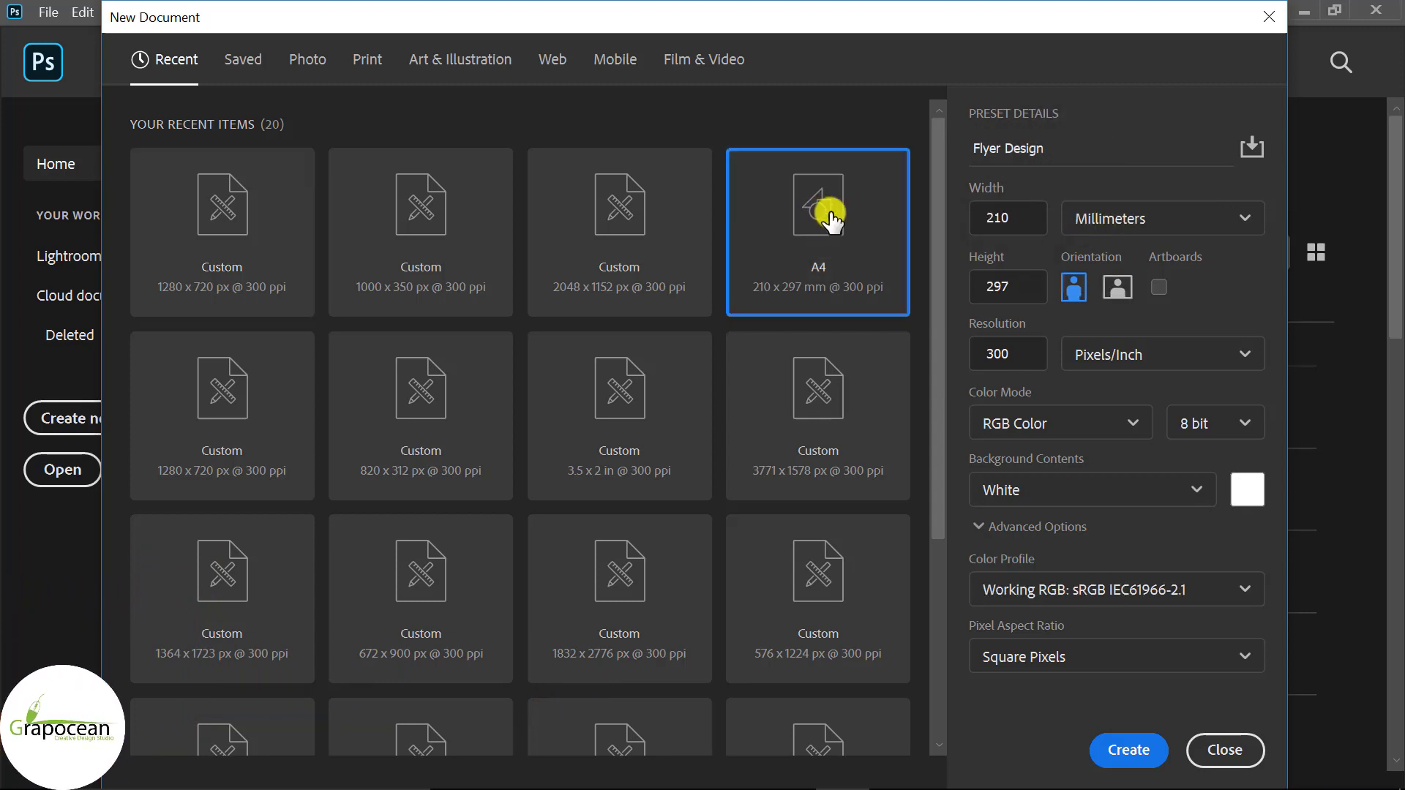
click(1120, 747)
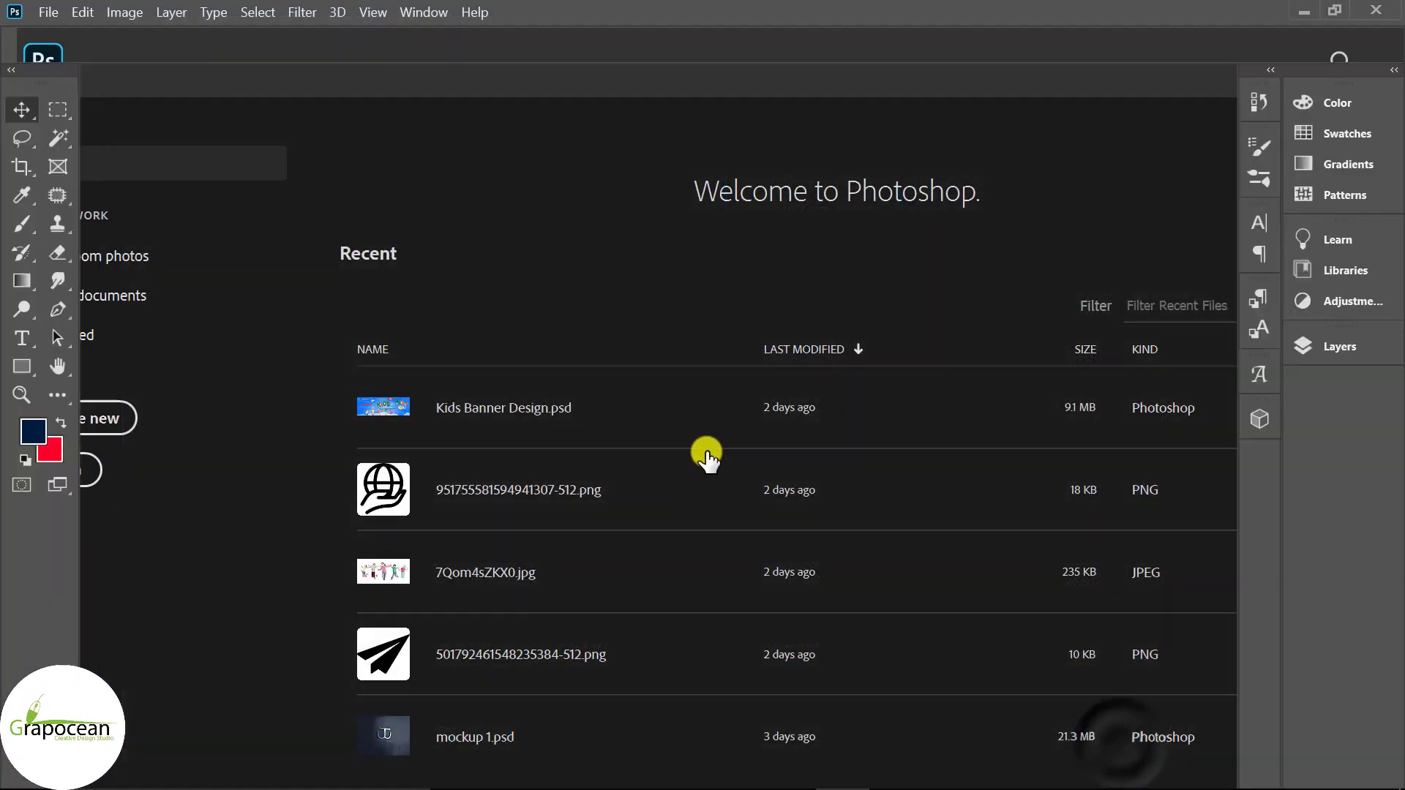
Open the room photo from the Desktop's Business Flyer Design folder
scroll(578, 497, down, 2)
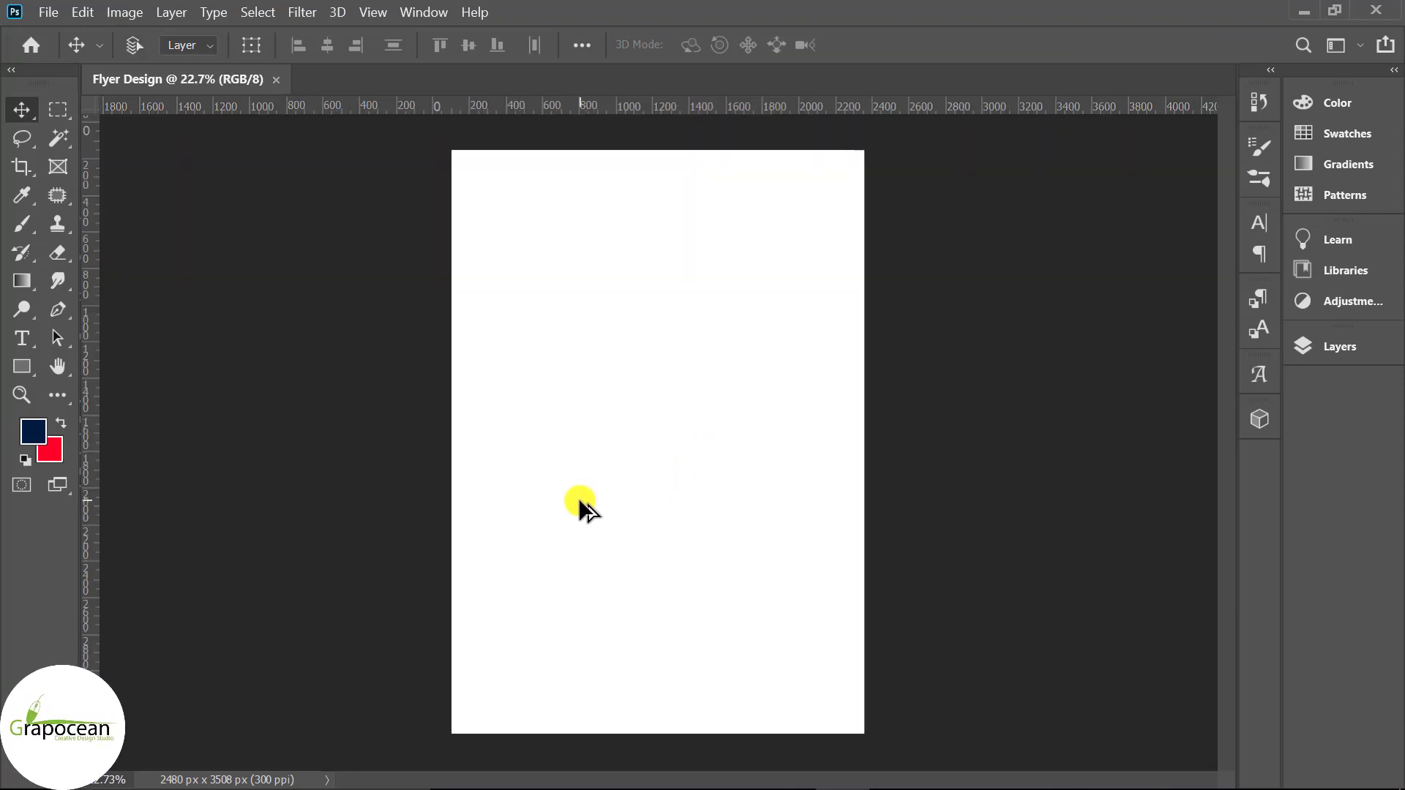
click(40, 15)
click(69, 60)
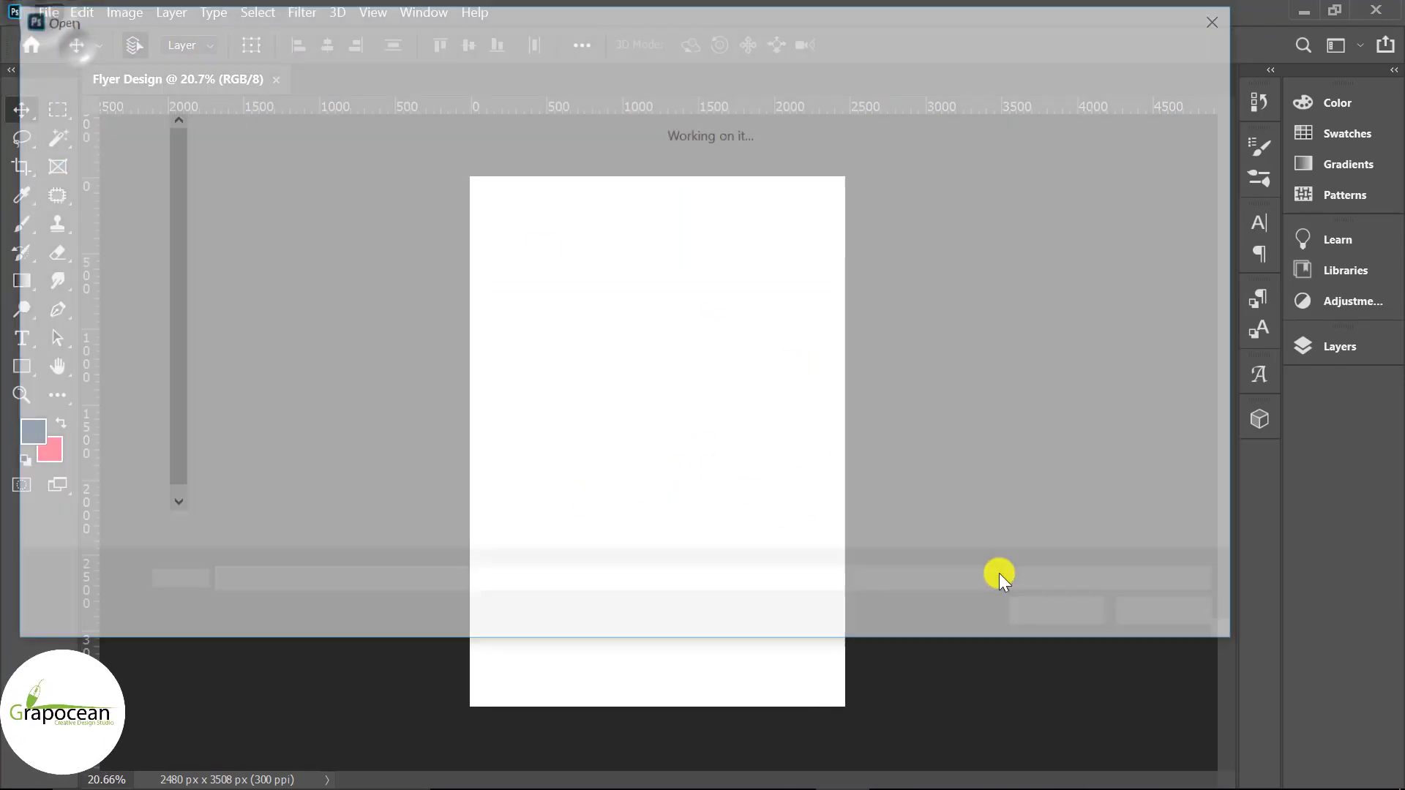
click(98, 236)
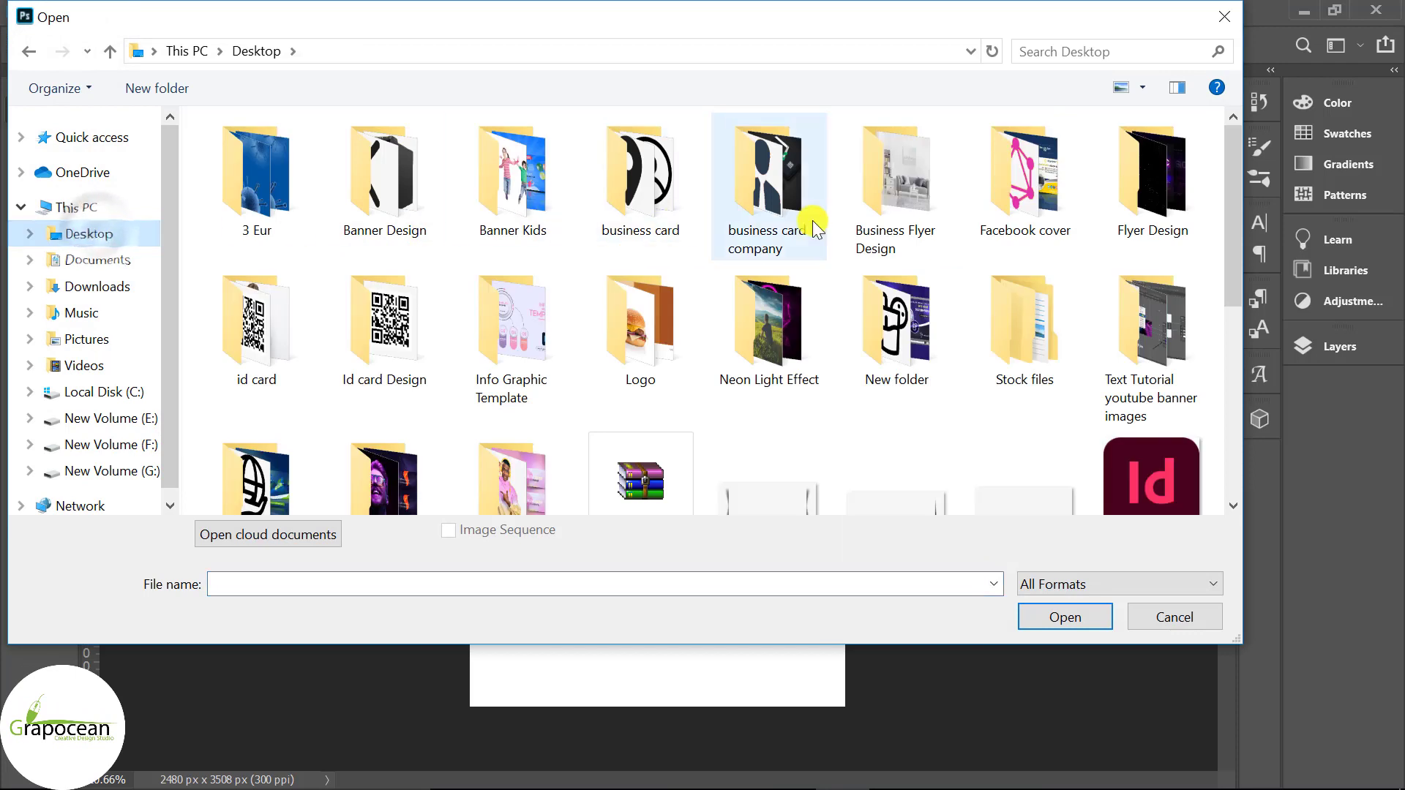
double_click(923, 199)
click(271, 168)
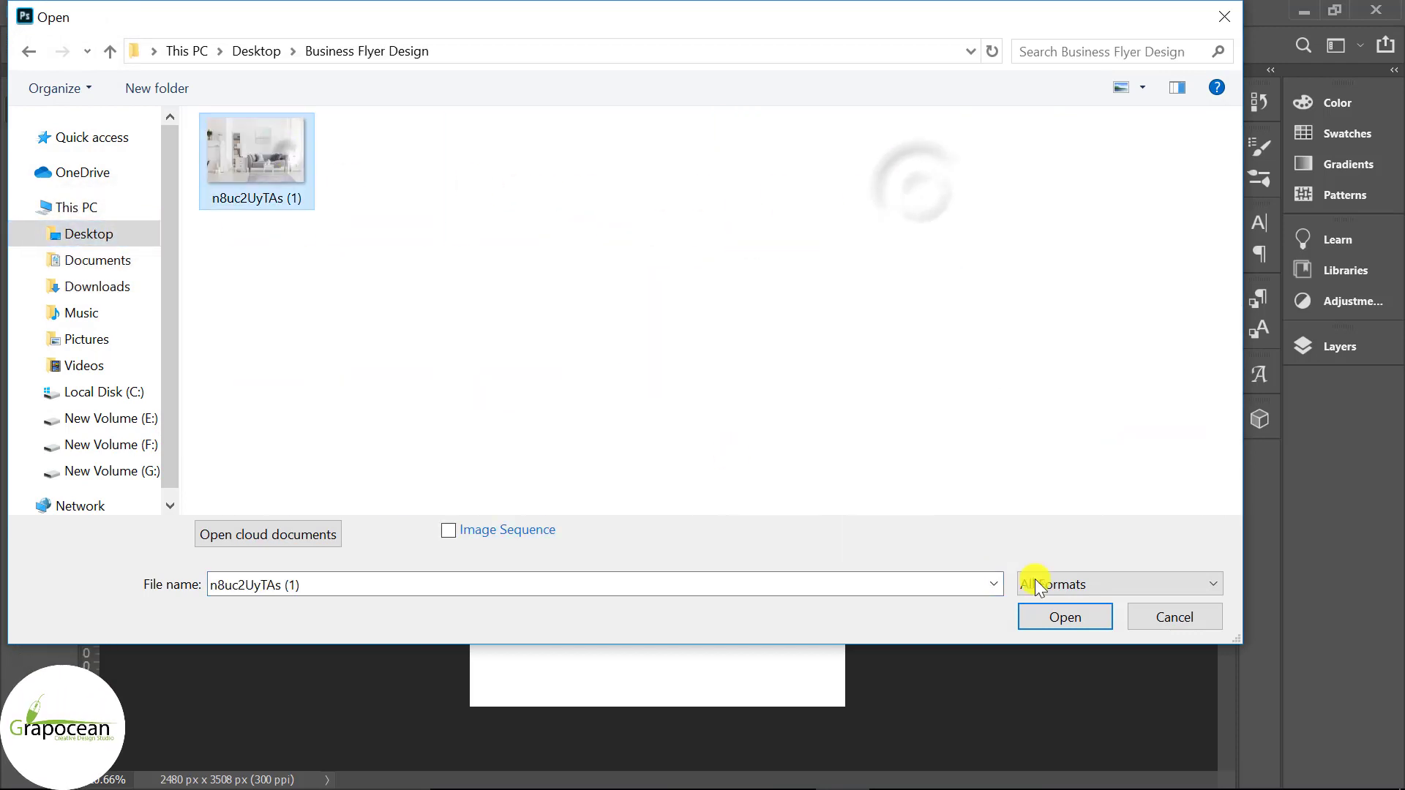
key(Return)
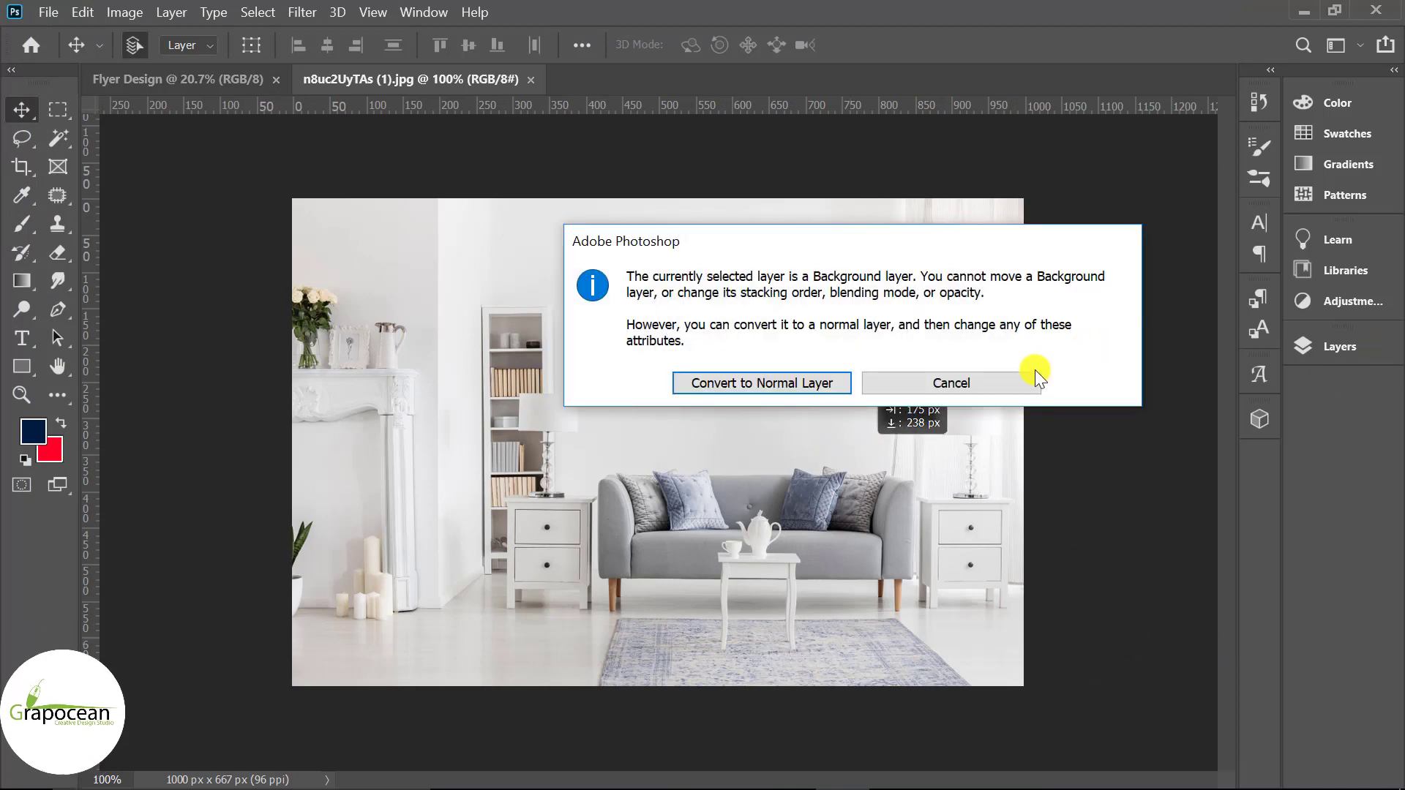
Unlock the photo's background layer and drag the photo onto the Flyer Design page
click(944, 376)
click(1306, 348)
click(1239, 469)
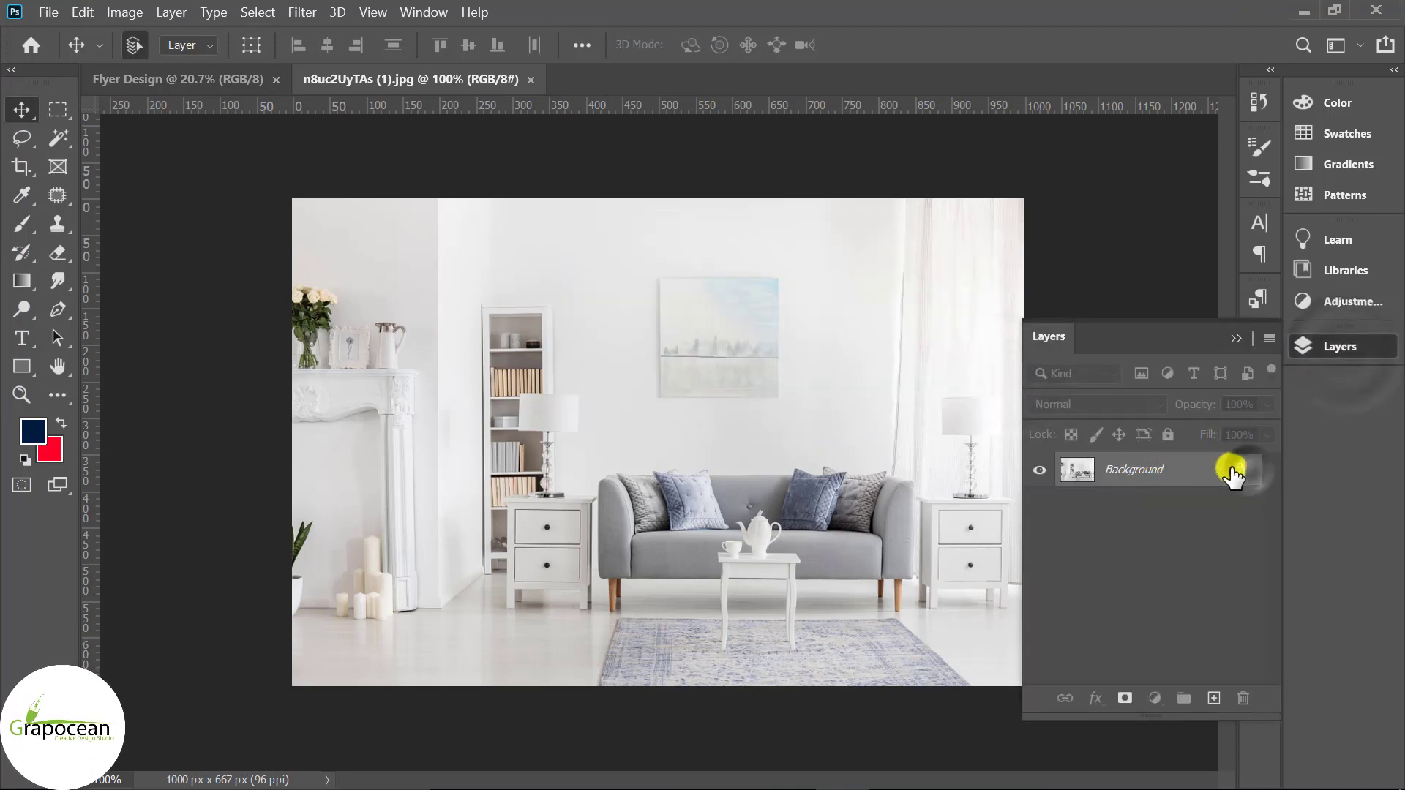
mouse_move(596, 220)
mouse_down()
mouse_move(274, 113)
mouse_move(689, 317)
mouse_up()
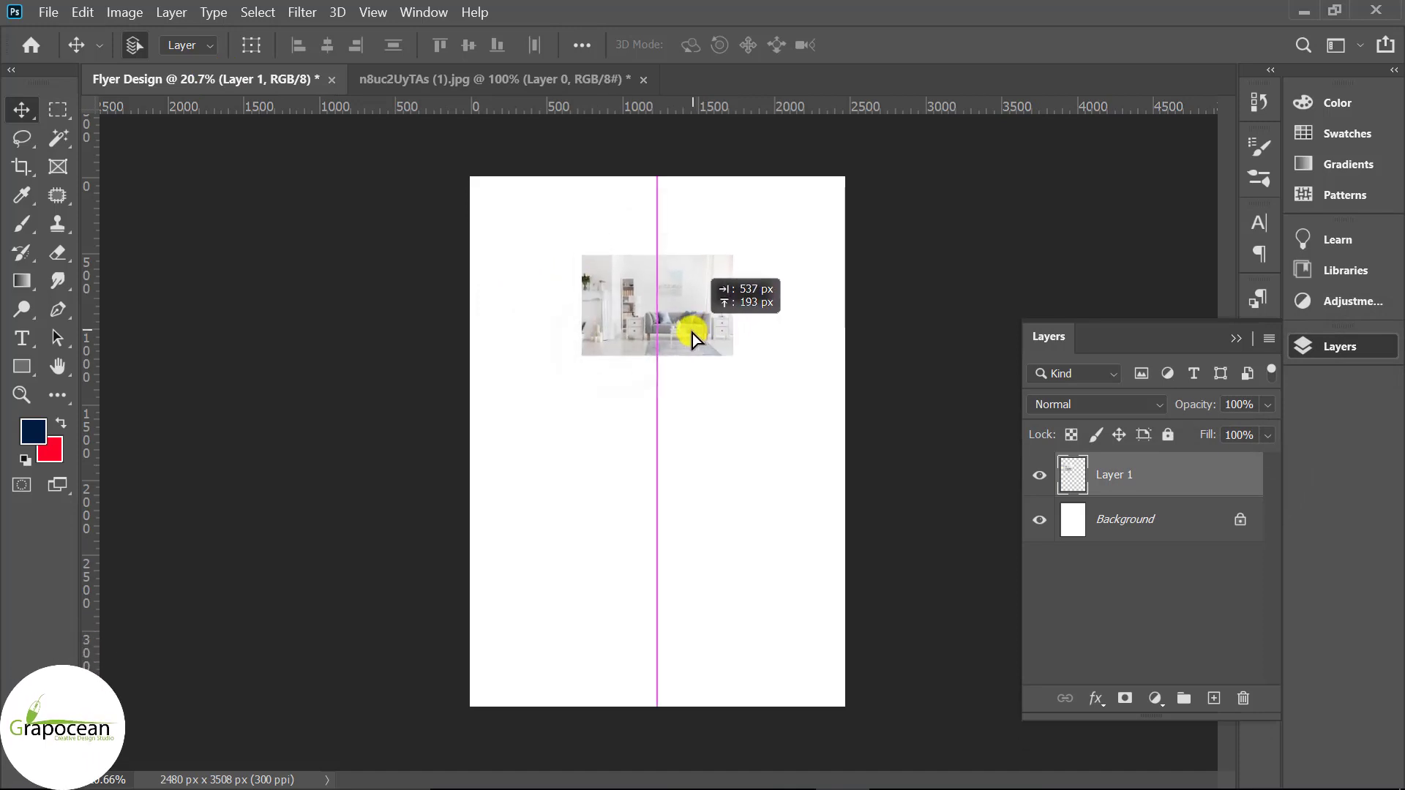
mouse_move(690, 316)
mouse_down()
mouse_move(827, 436)
mouse_move(776, 410)
mouse_up()
Scale the room photo to span the full width of the page top
key(ctrl+t)
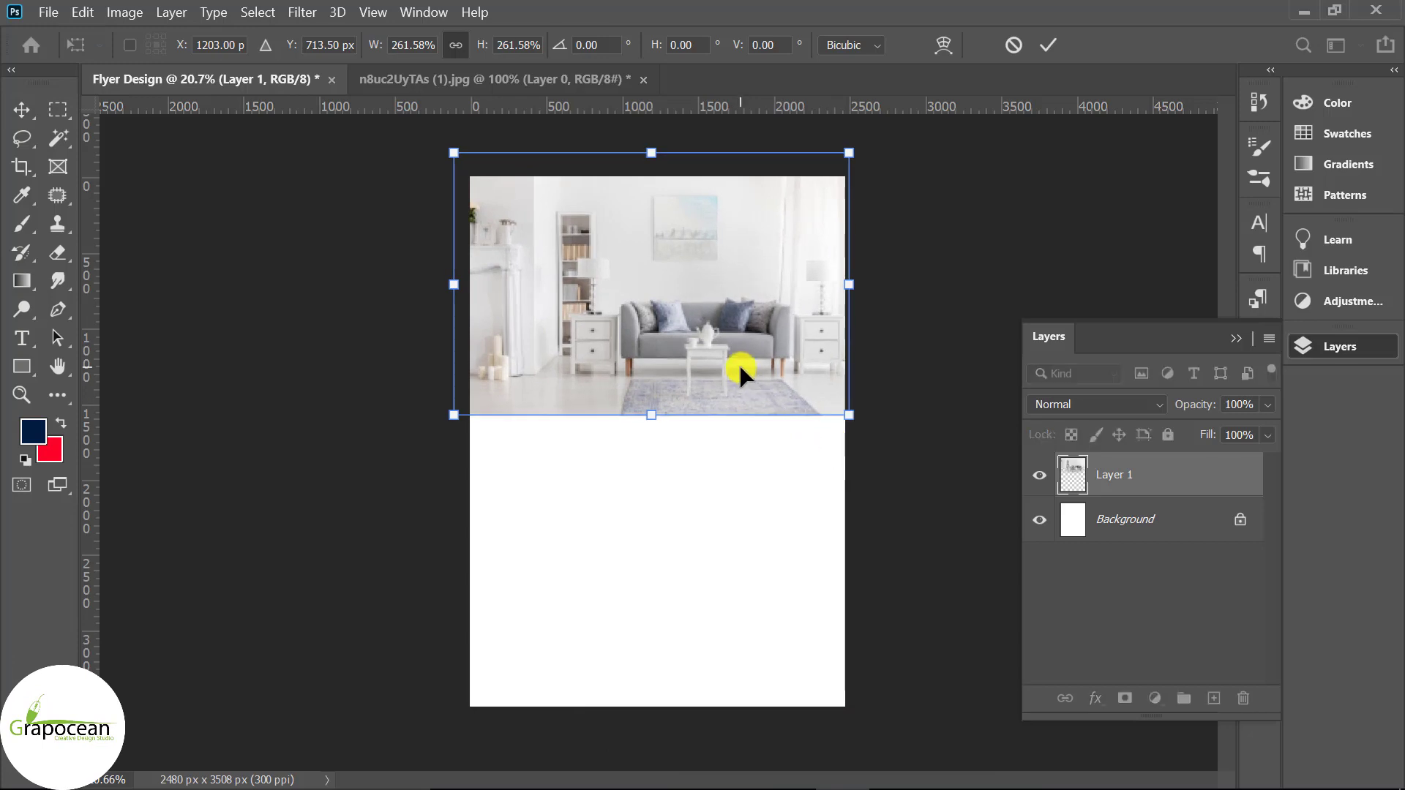
drag(739, 365, 747, 361)
click(1039, 48)
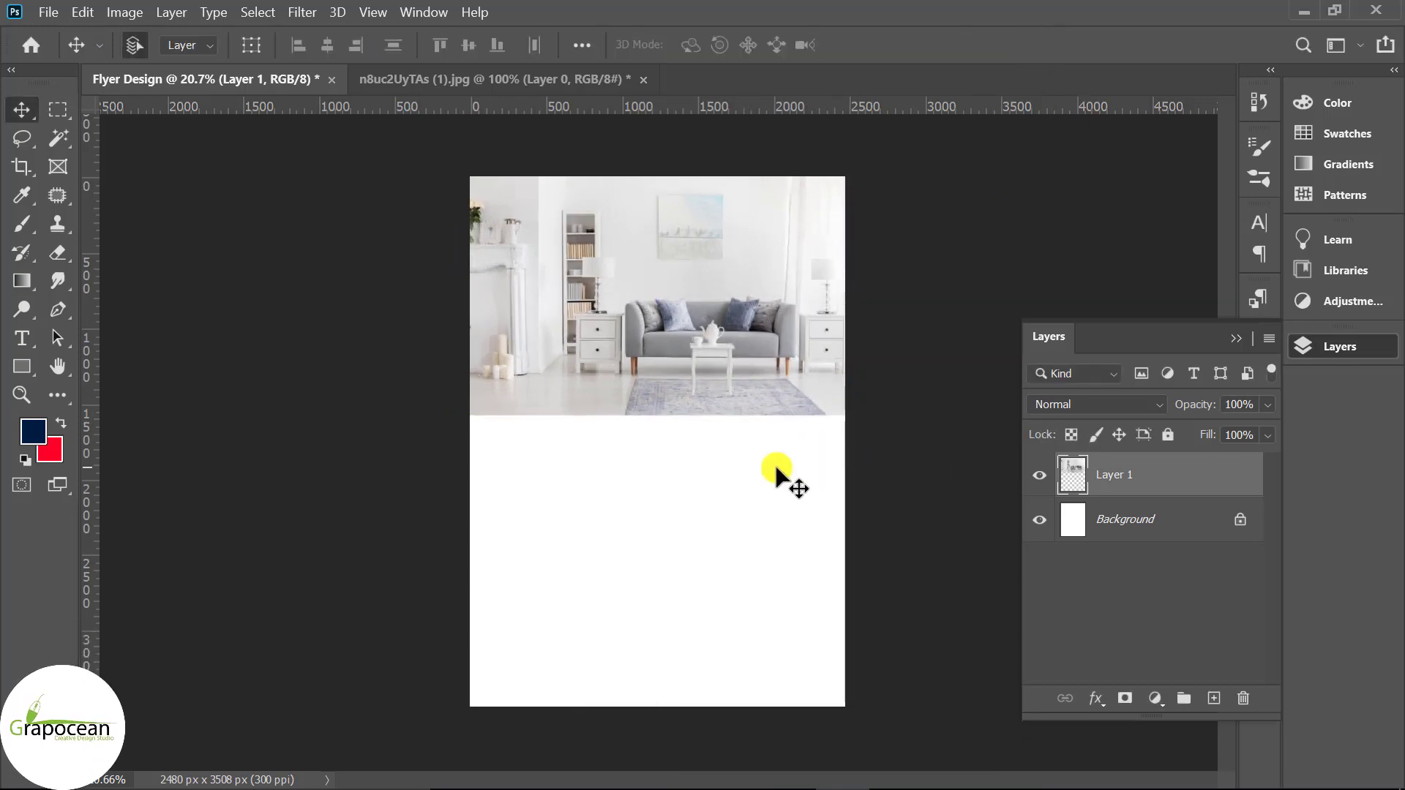
click(58, 309)
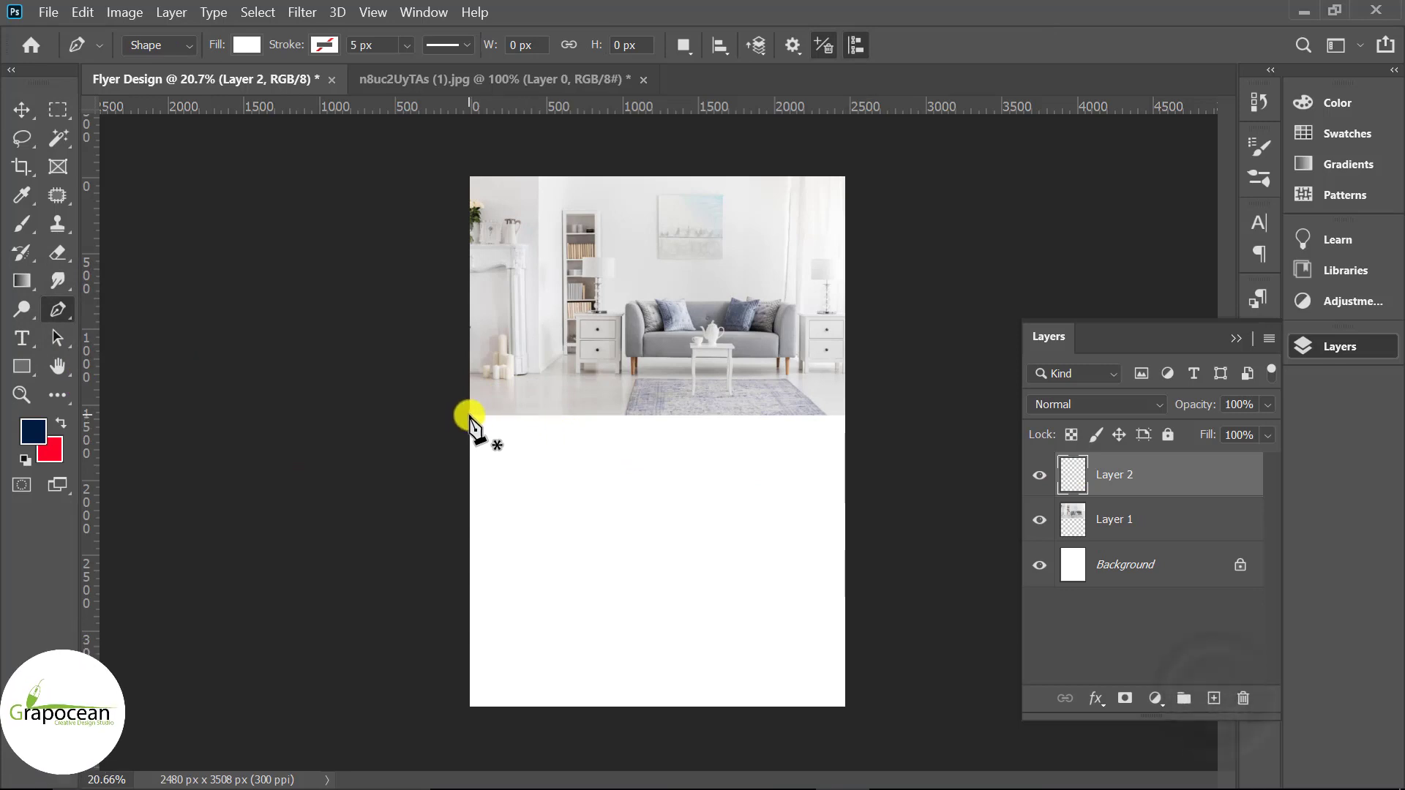
Draw a closed wave shape covering the photo with a curved bottom edge
click(468, 415)
key(Escape)
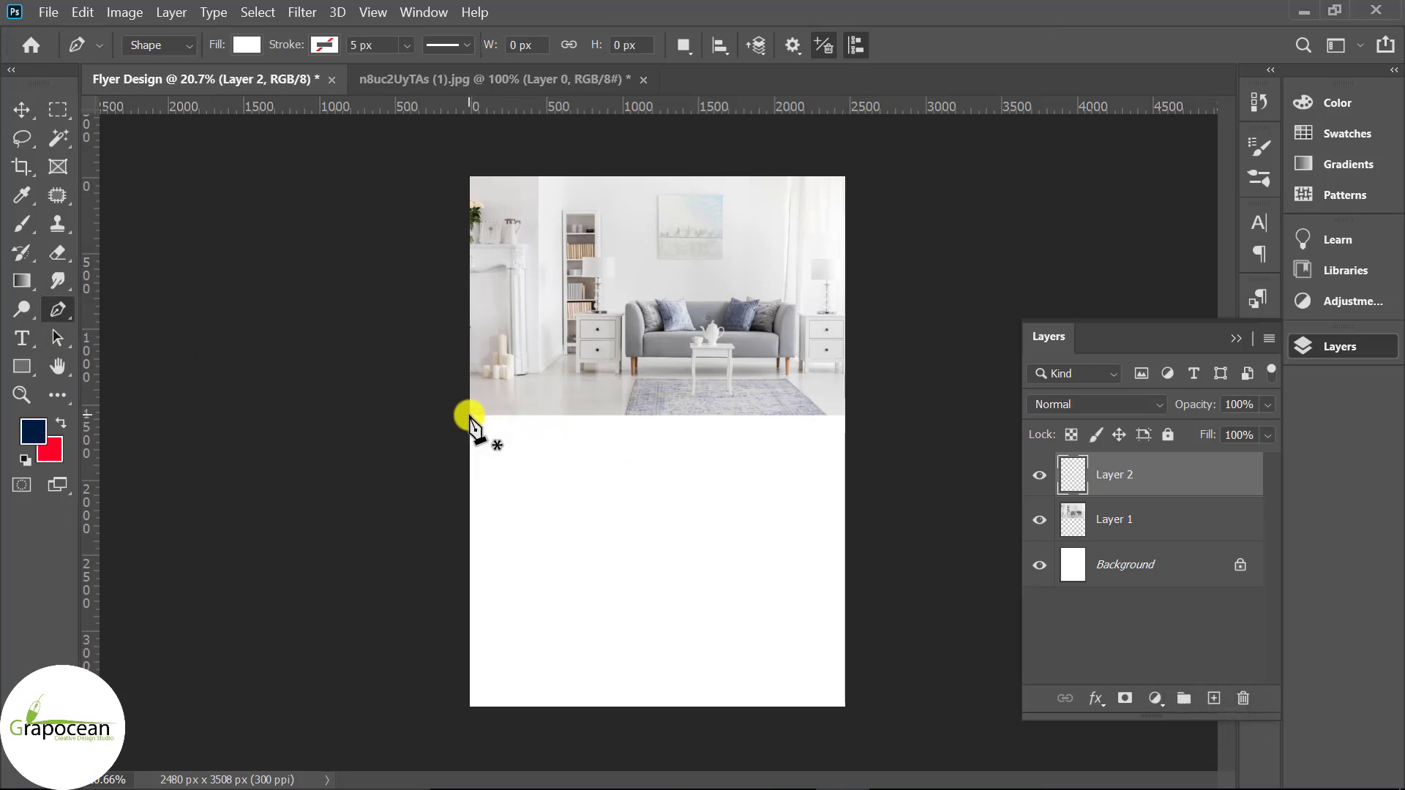
click(468, 415)
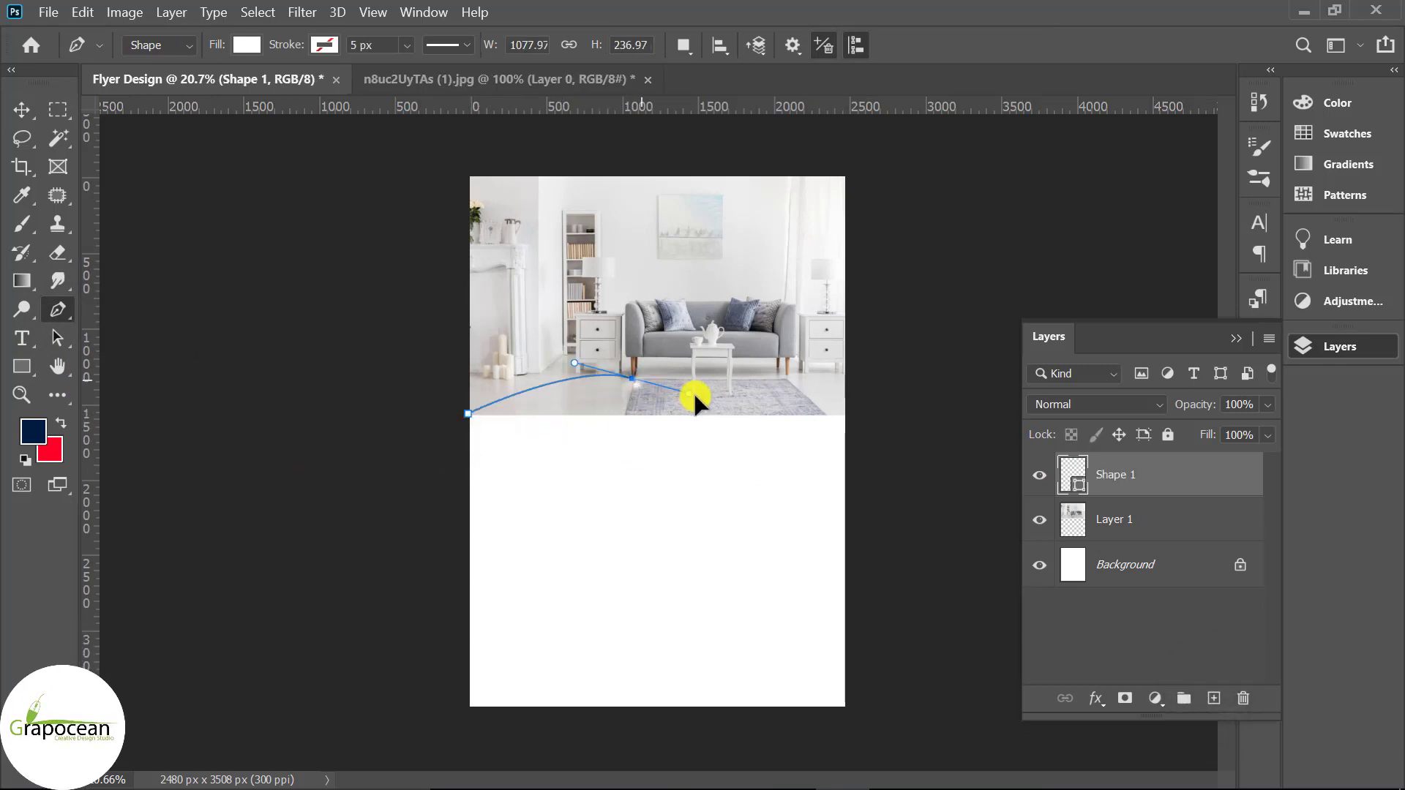
drag(728, 402, 734, 402)
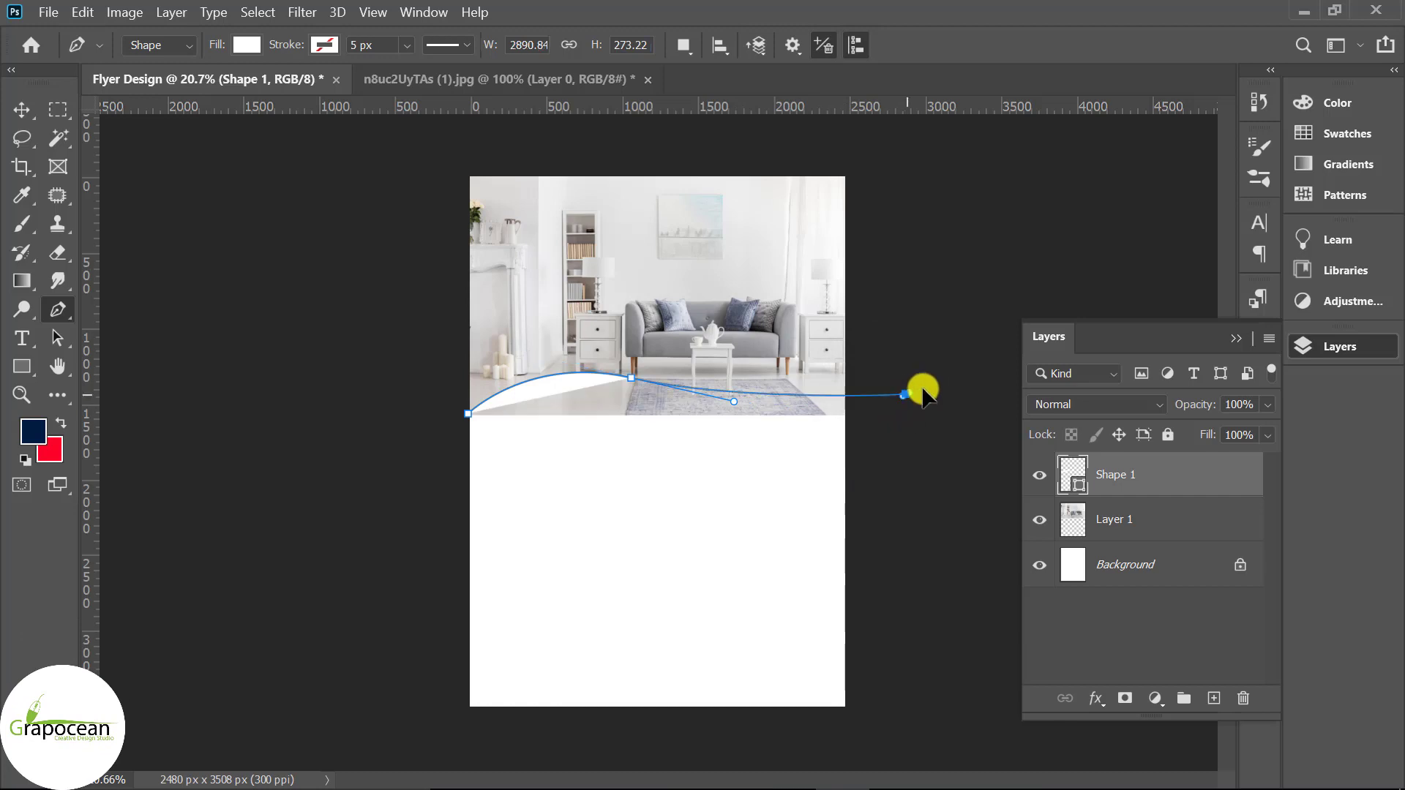
drag(905, 393, 966, 350)
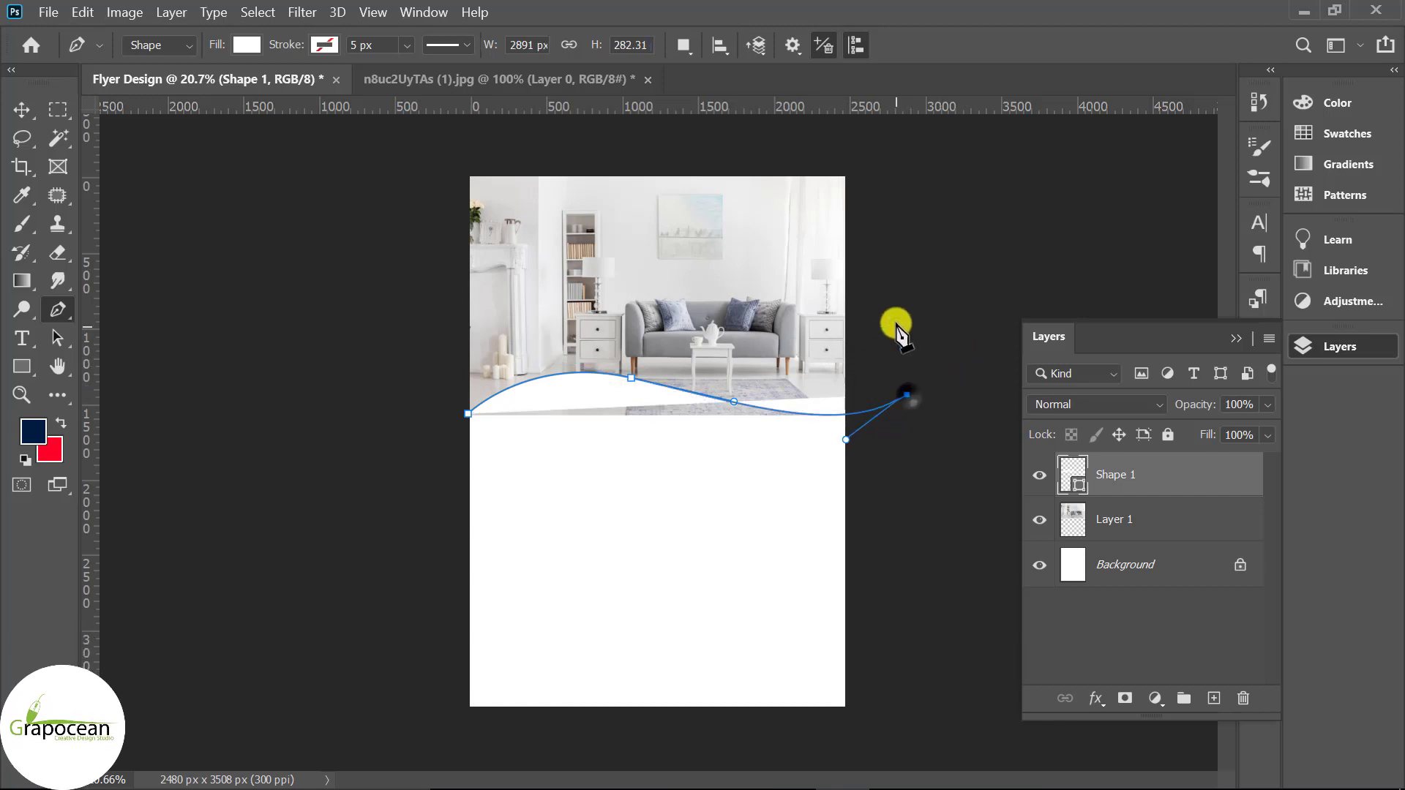
click(886, 158)
click(442, 152)
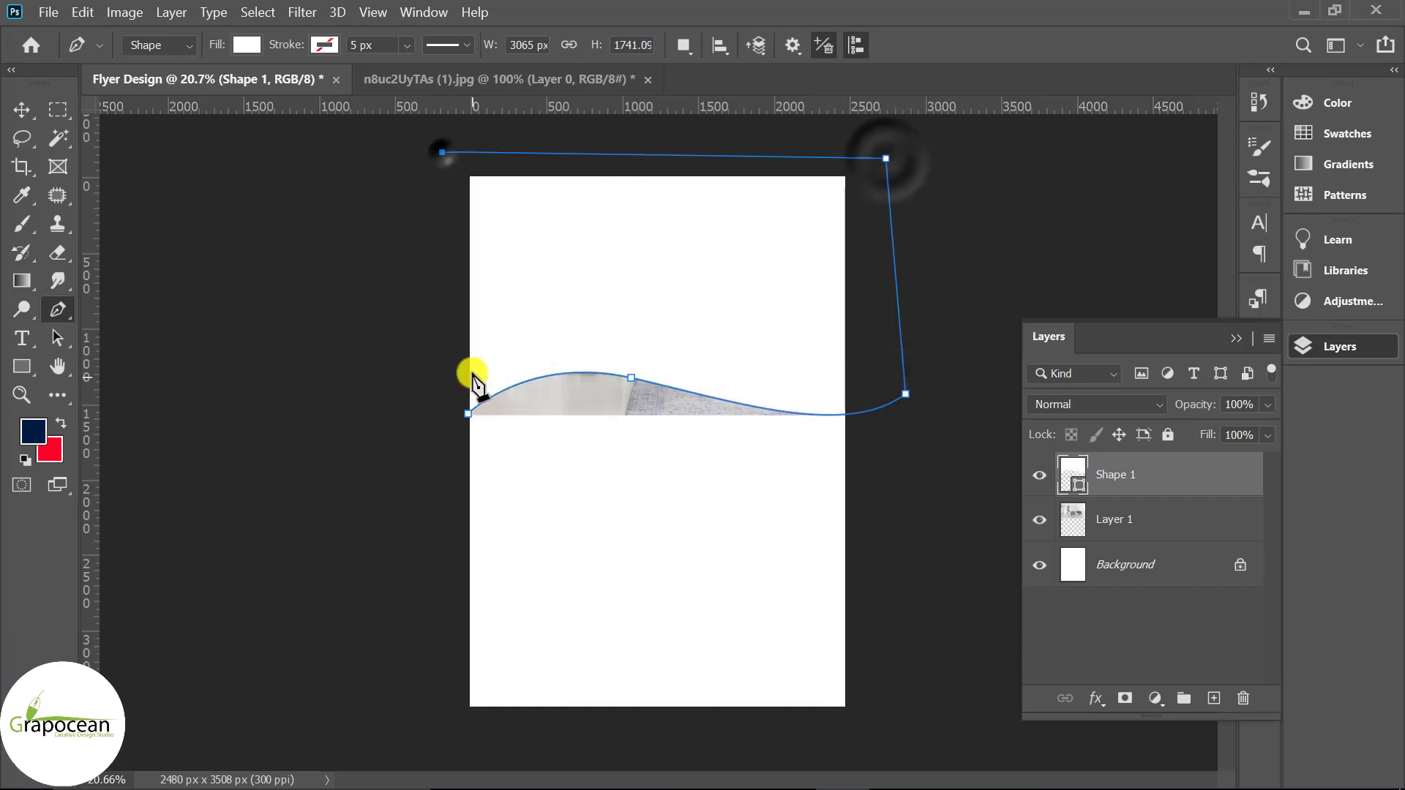
click(468, 414)
Move the photo layer above the wave and clip it to the wave shape
click(1153, 533)
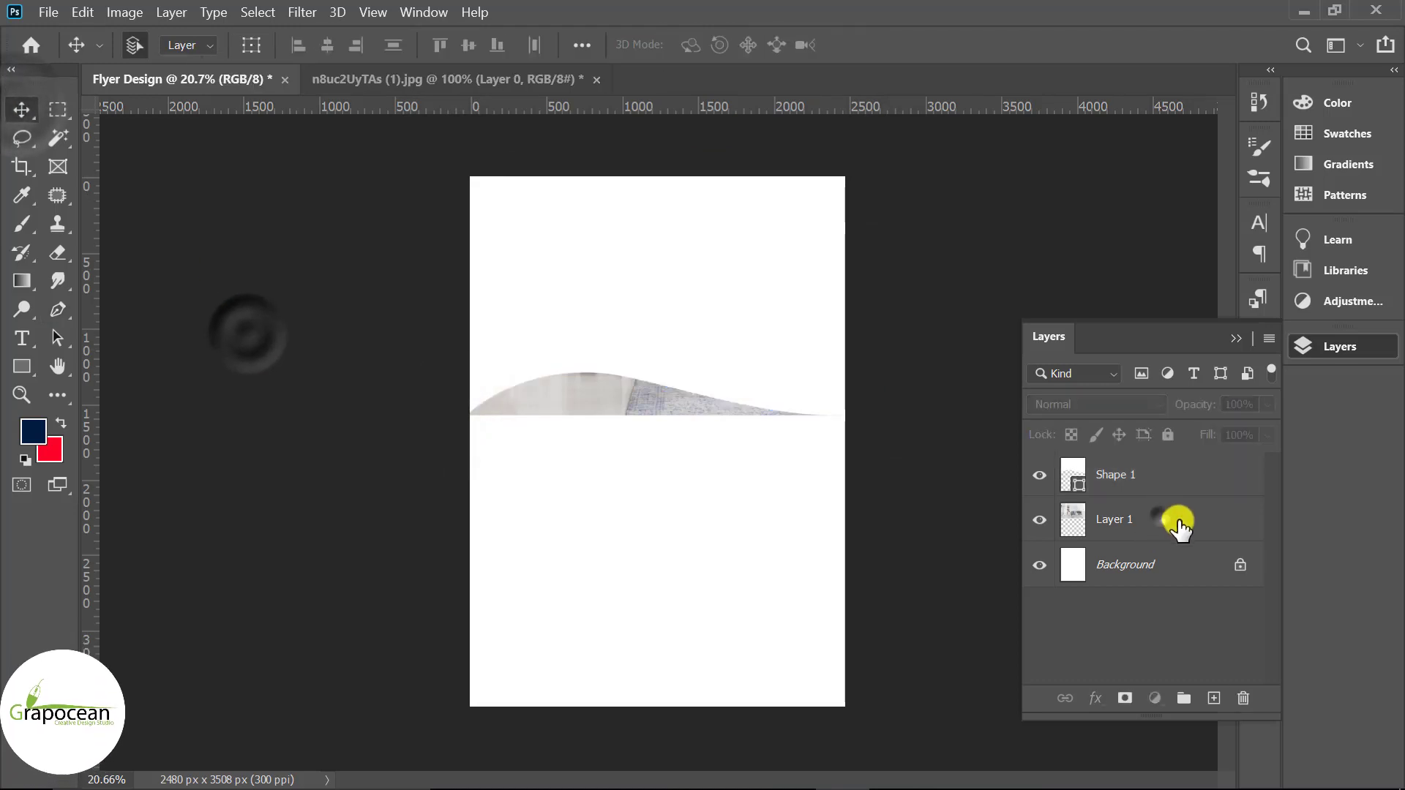
drag(1171, 533, 1202, 468)
right_click(1215, 475)
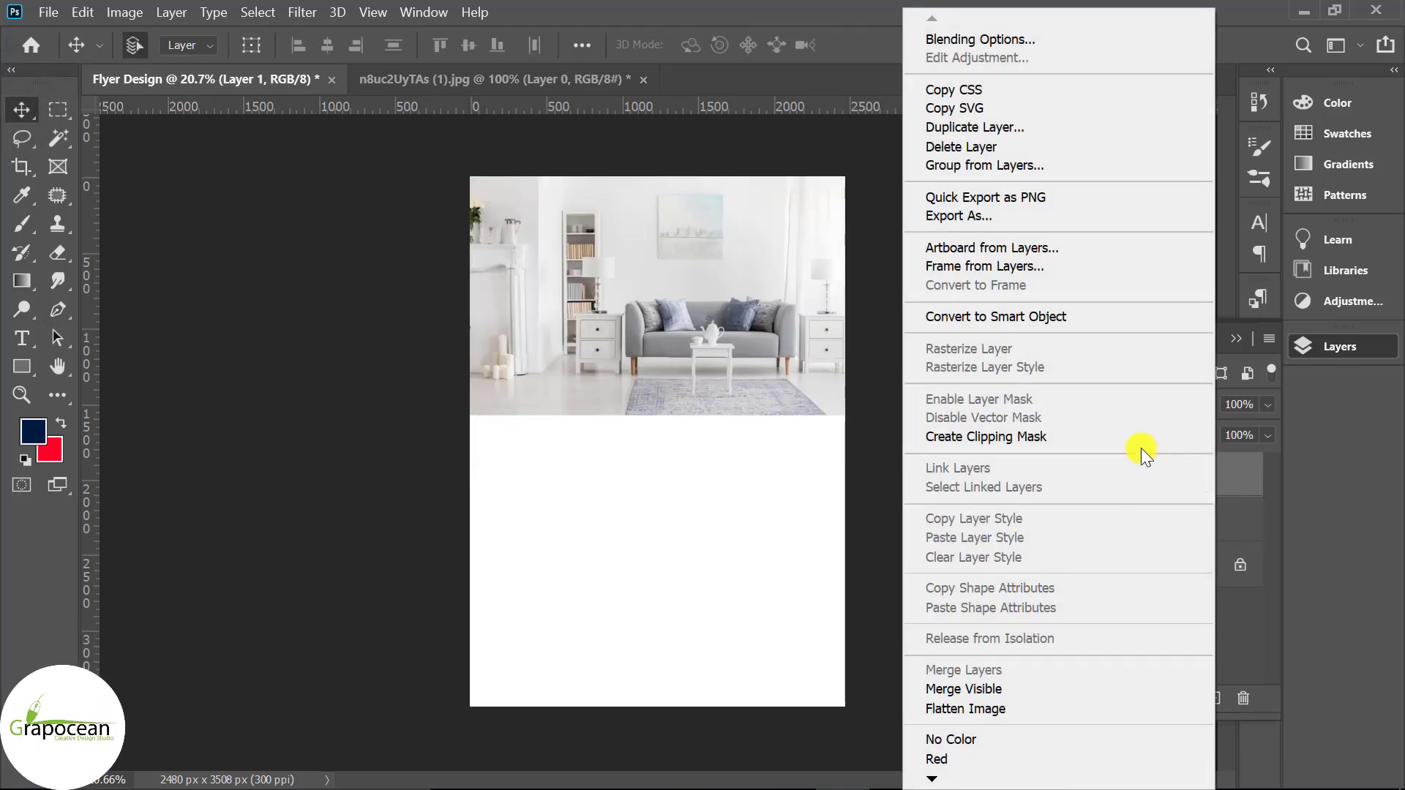
click(1069, 434)
Draw a second curved shape below the photo's edge on a new layer
key(p)
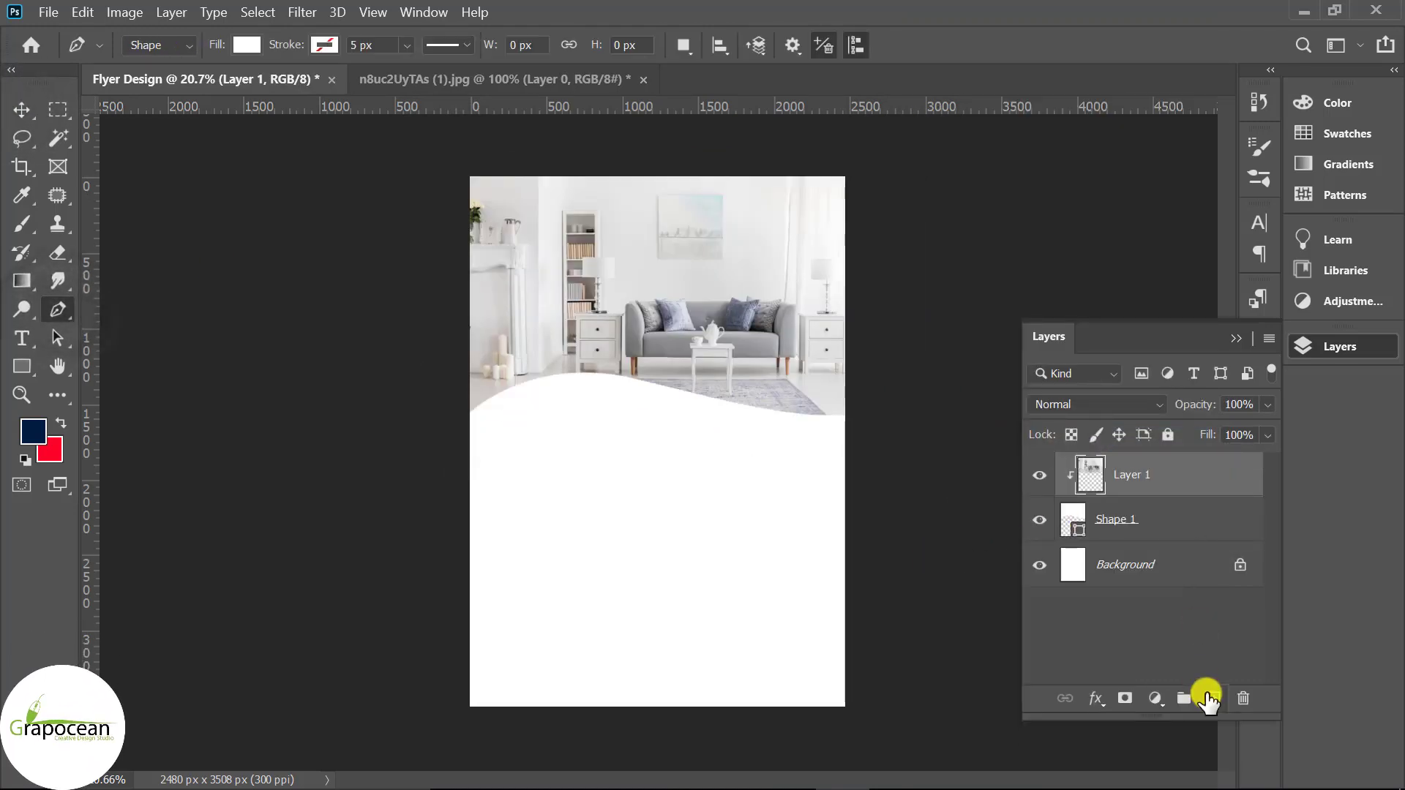
click(1213, 698)
key(ctrl+minus)
key(ctrl+plus)
click(585, 374)
key(ctrl+minus)
mouse_move(526, 579)
mouse_down()
mouse_move(346, 643)
mouse_move(432, 634)
mouse_move(404, 622)
mouse_up()
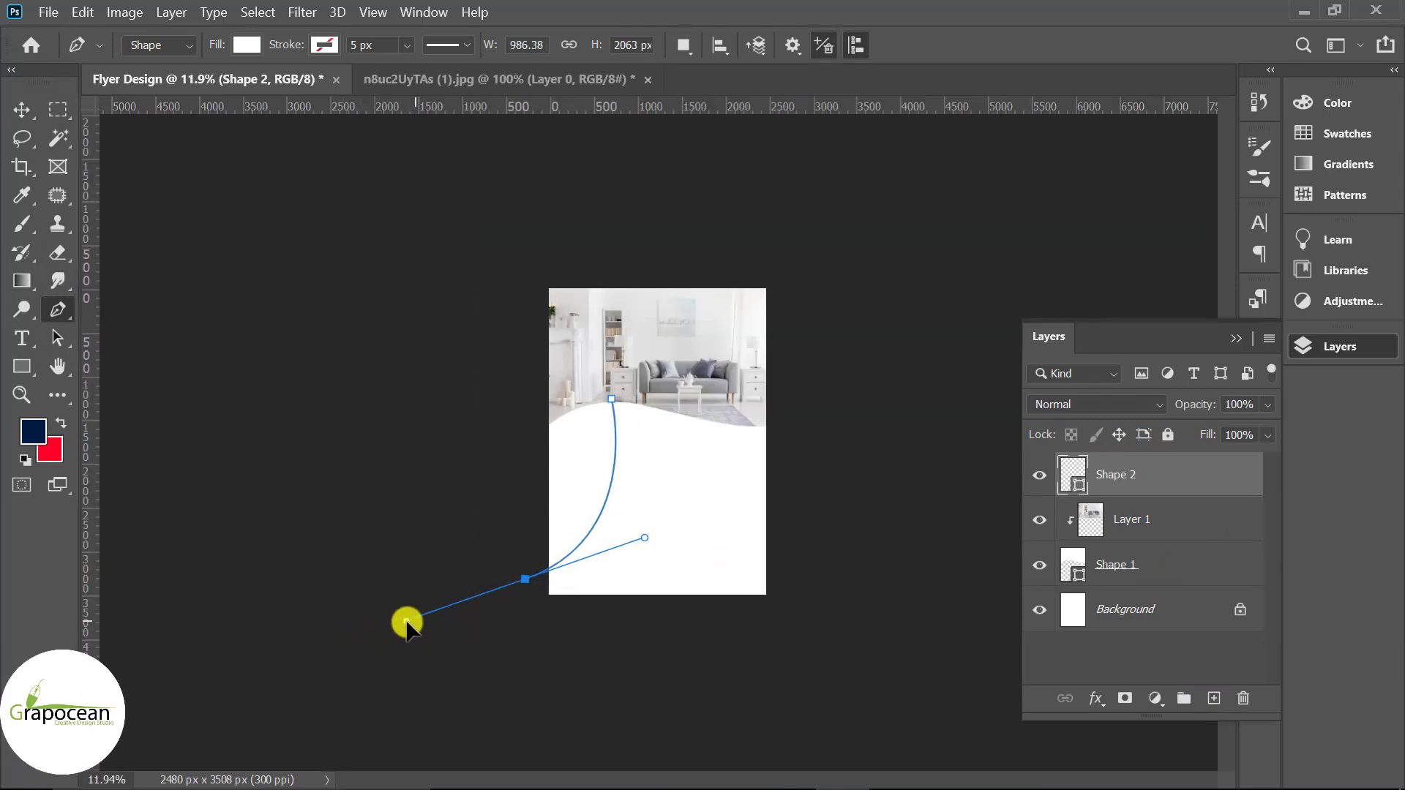
click(524, 414)
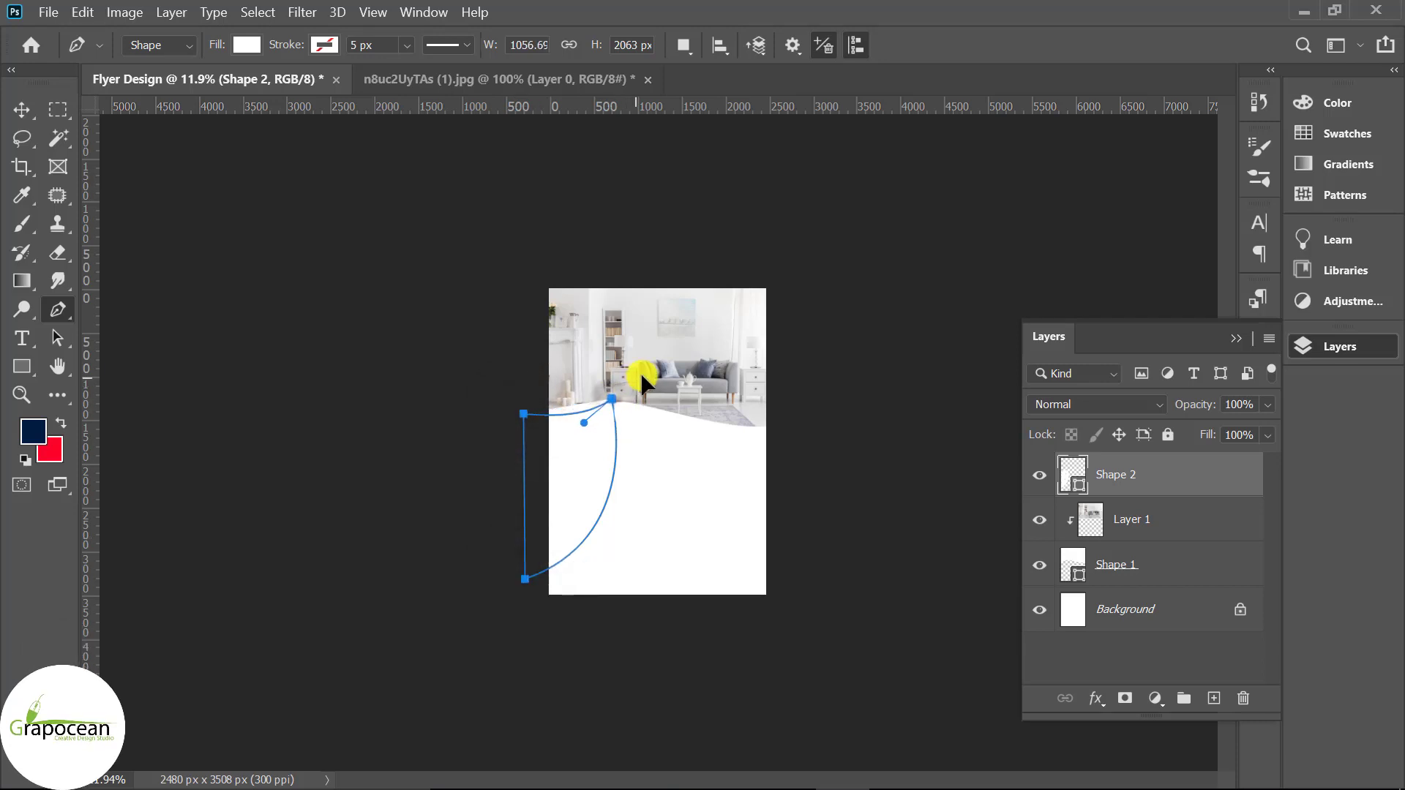
drag(641, 414, 651, 412)
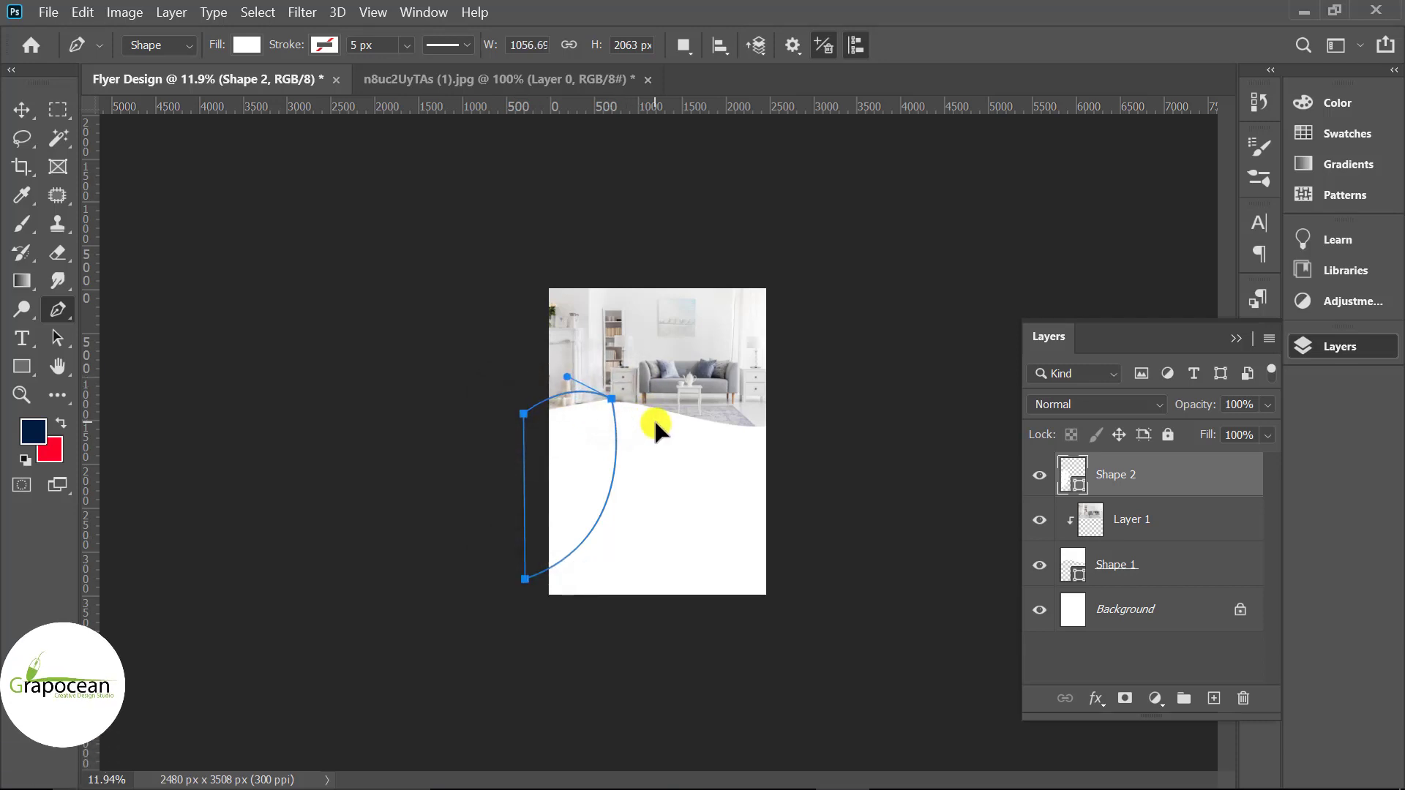
Send the second curved shape below the wave shape in the layer stack
click(17, 106)
click(571, 460)
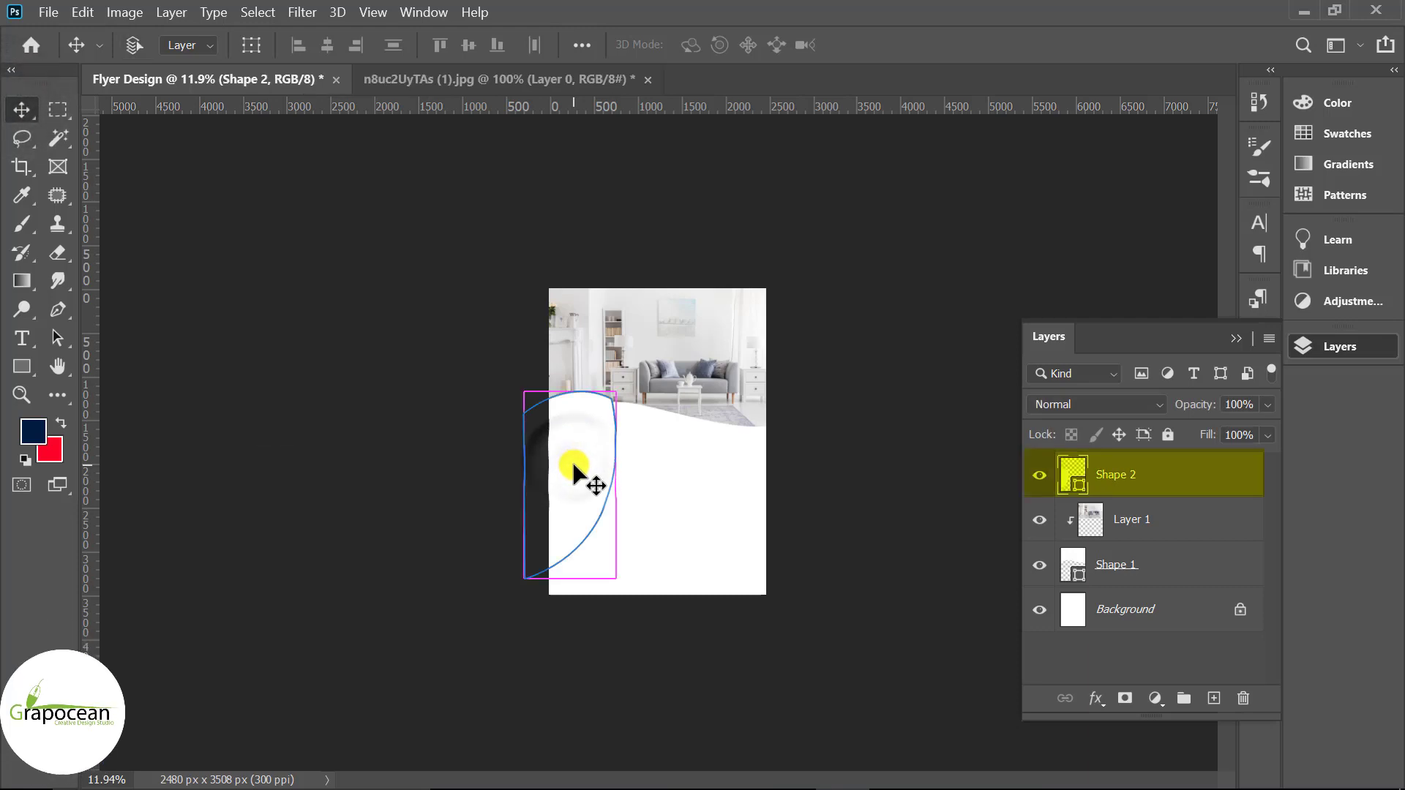
key(ctrl+bracketleft)
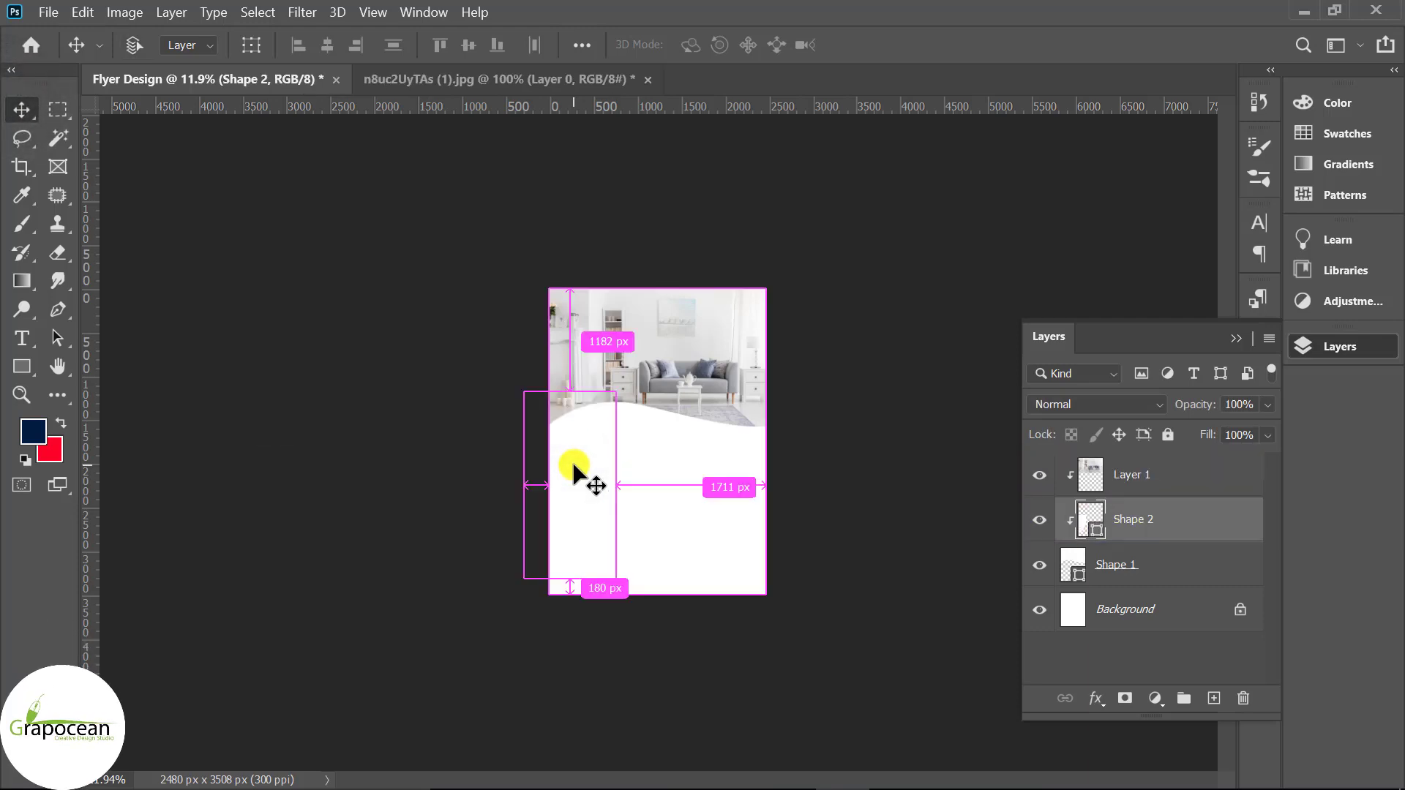
key(ctrl+bracketleft)
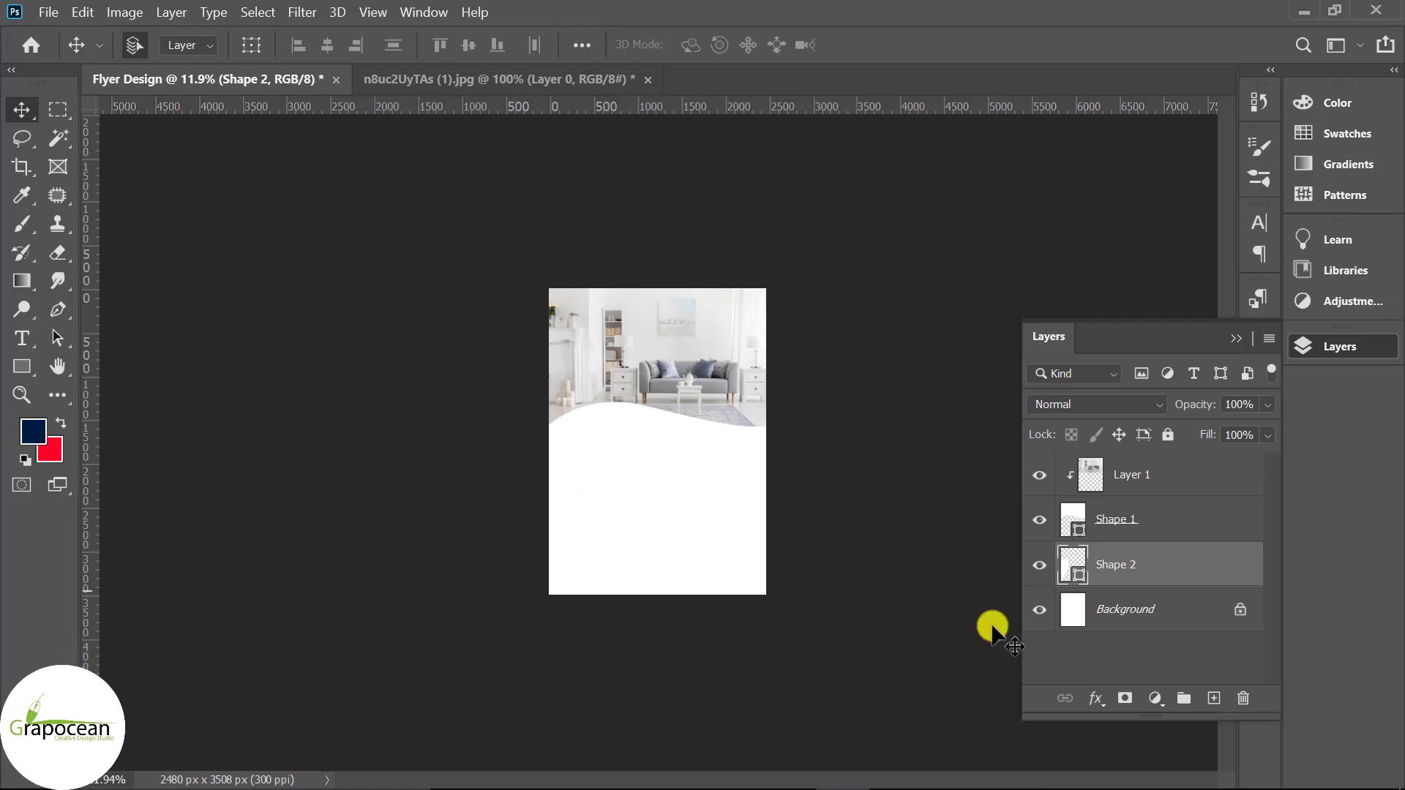
Add a solid colour fill layer above the Background
click(1150, 618)
click(1155, 698)
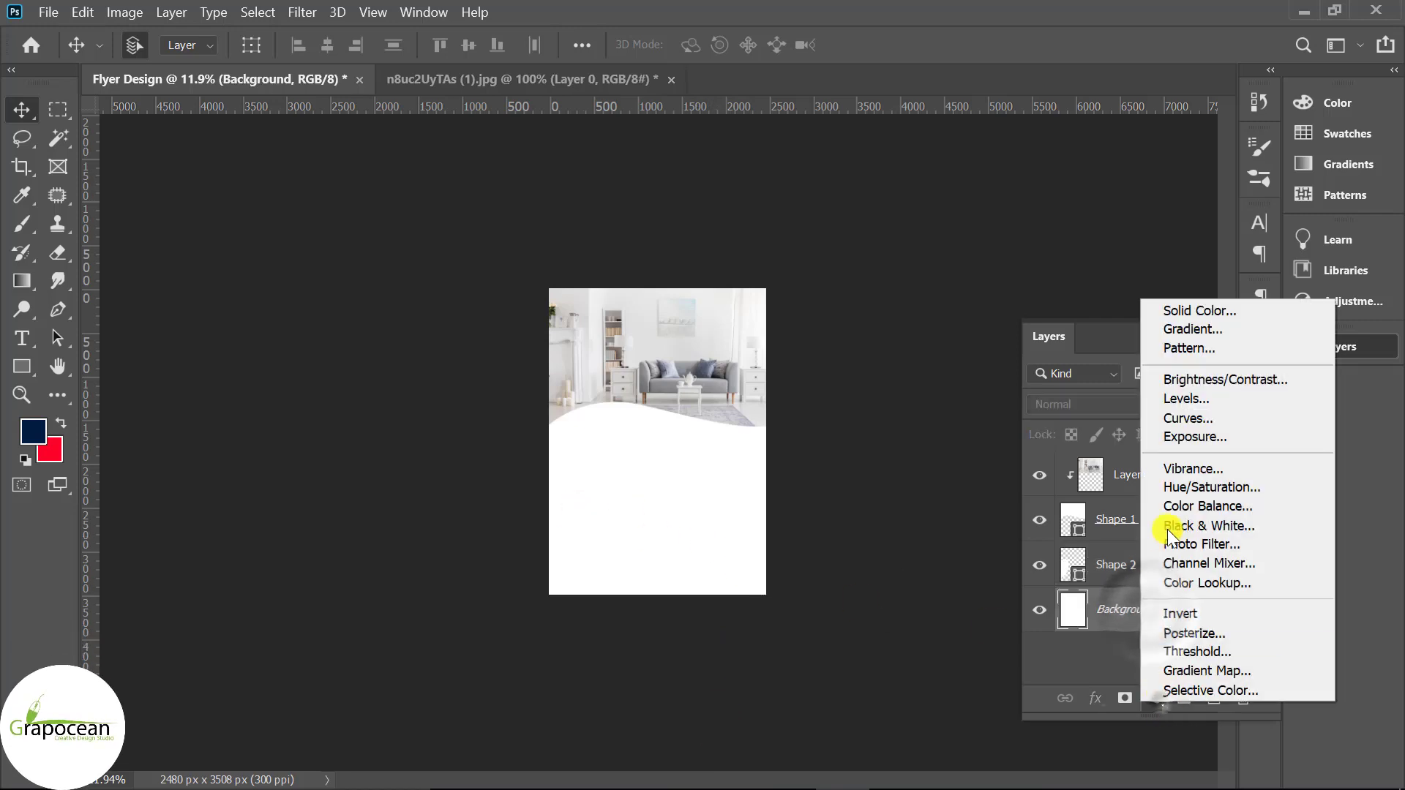
click(1221, 304)
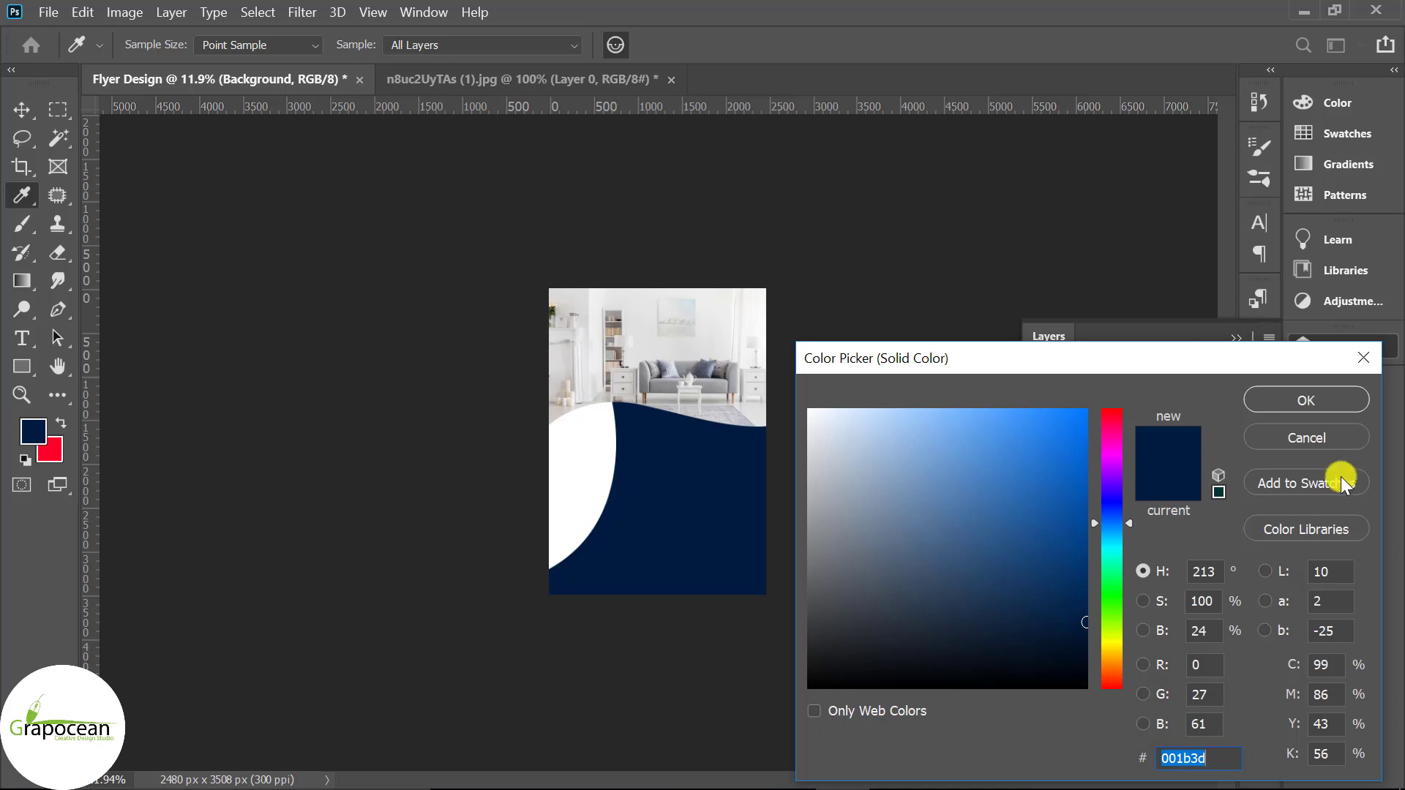
click(1349, 400)
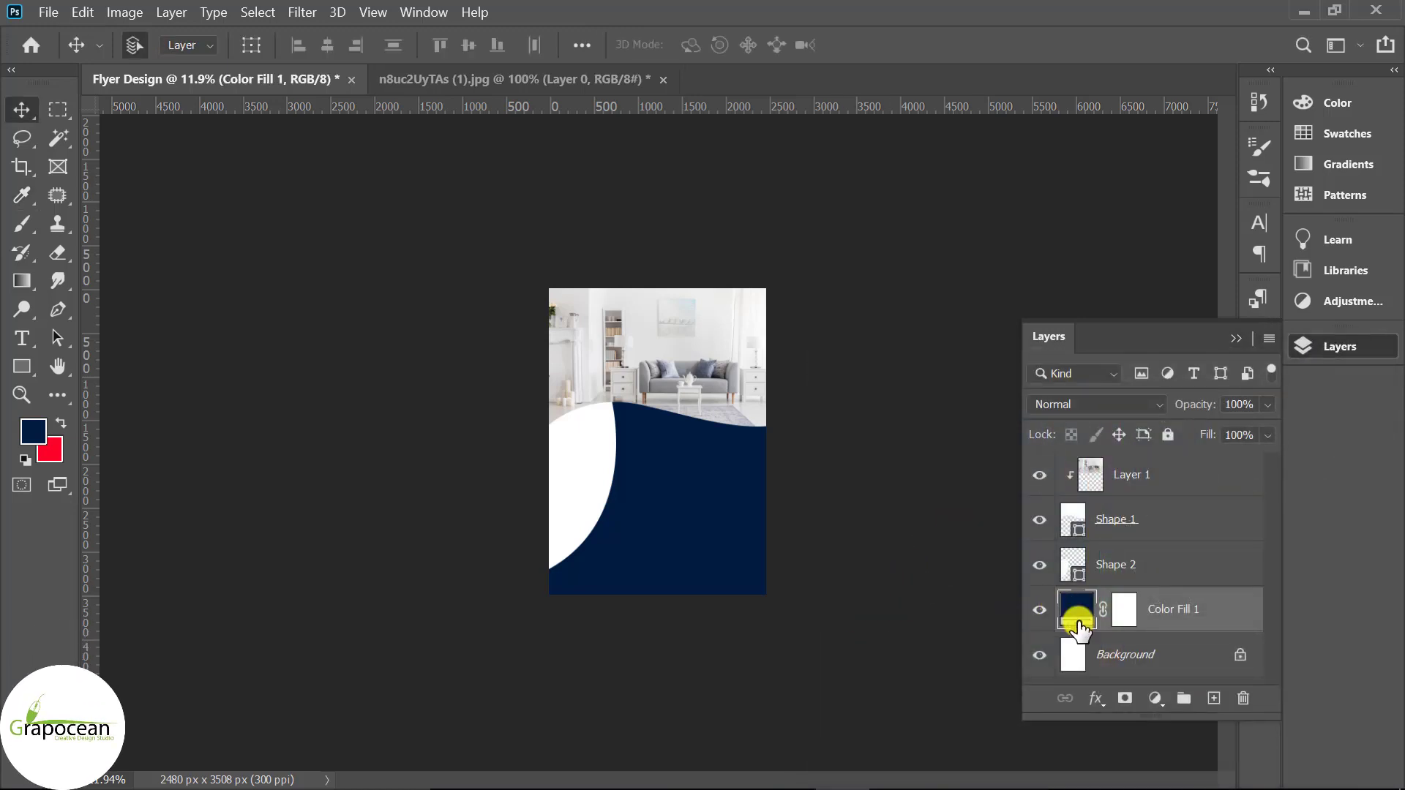
Change the fill colour to dark slate grey #363a41
double_click(1086, 607)
click(714, 368)
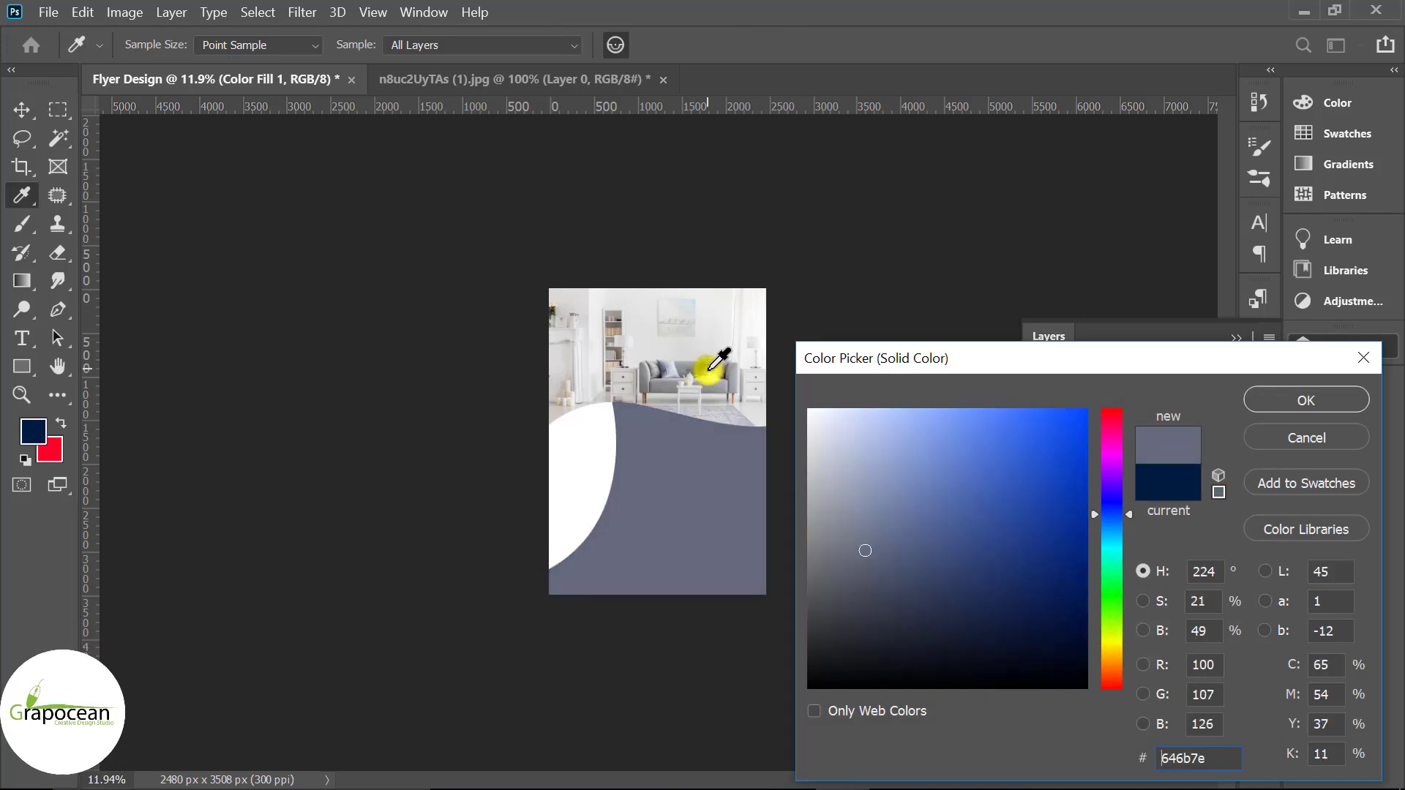
click(713, 371)
drag(835, 630, 857, 617)
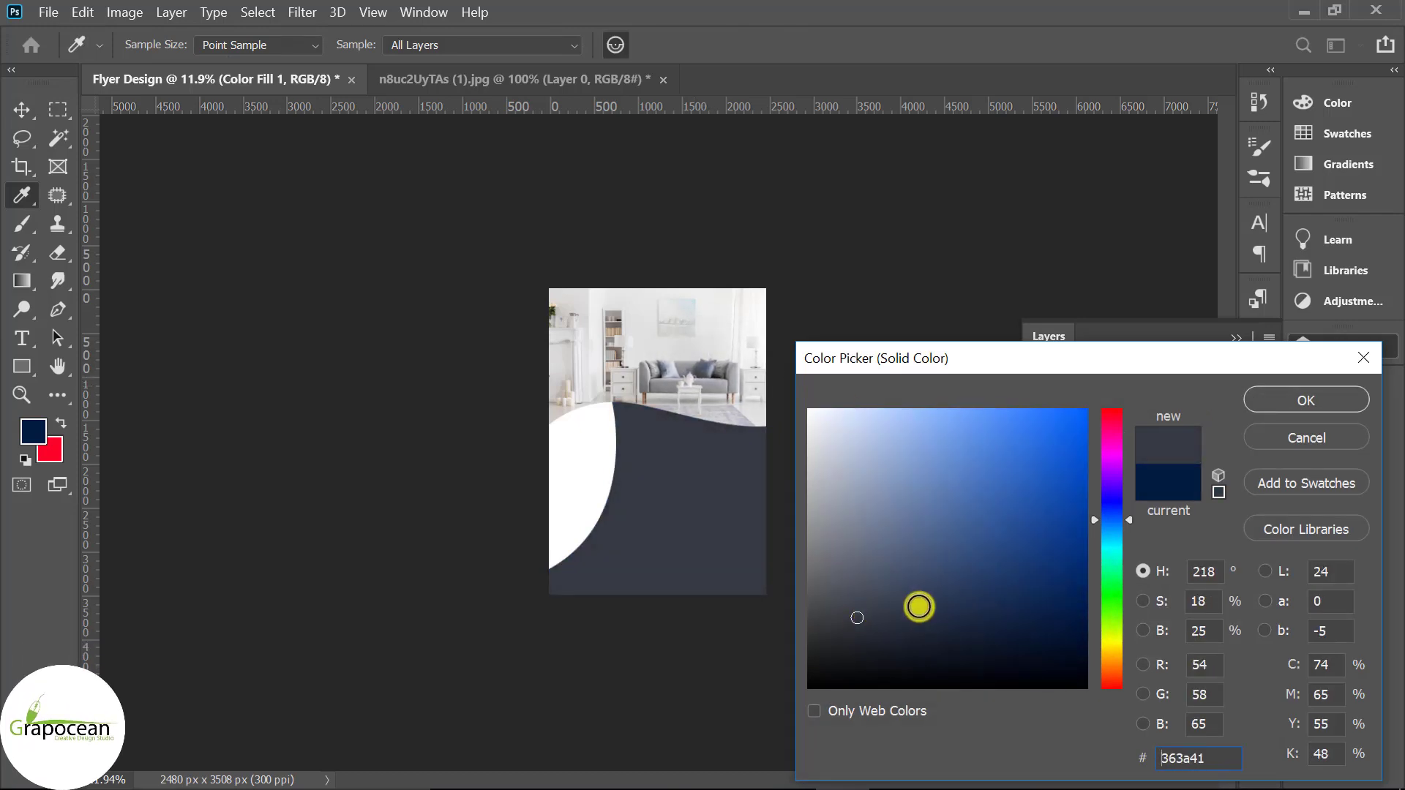
click(1310, 401)
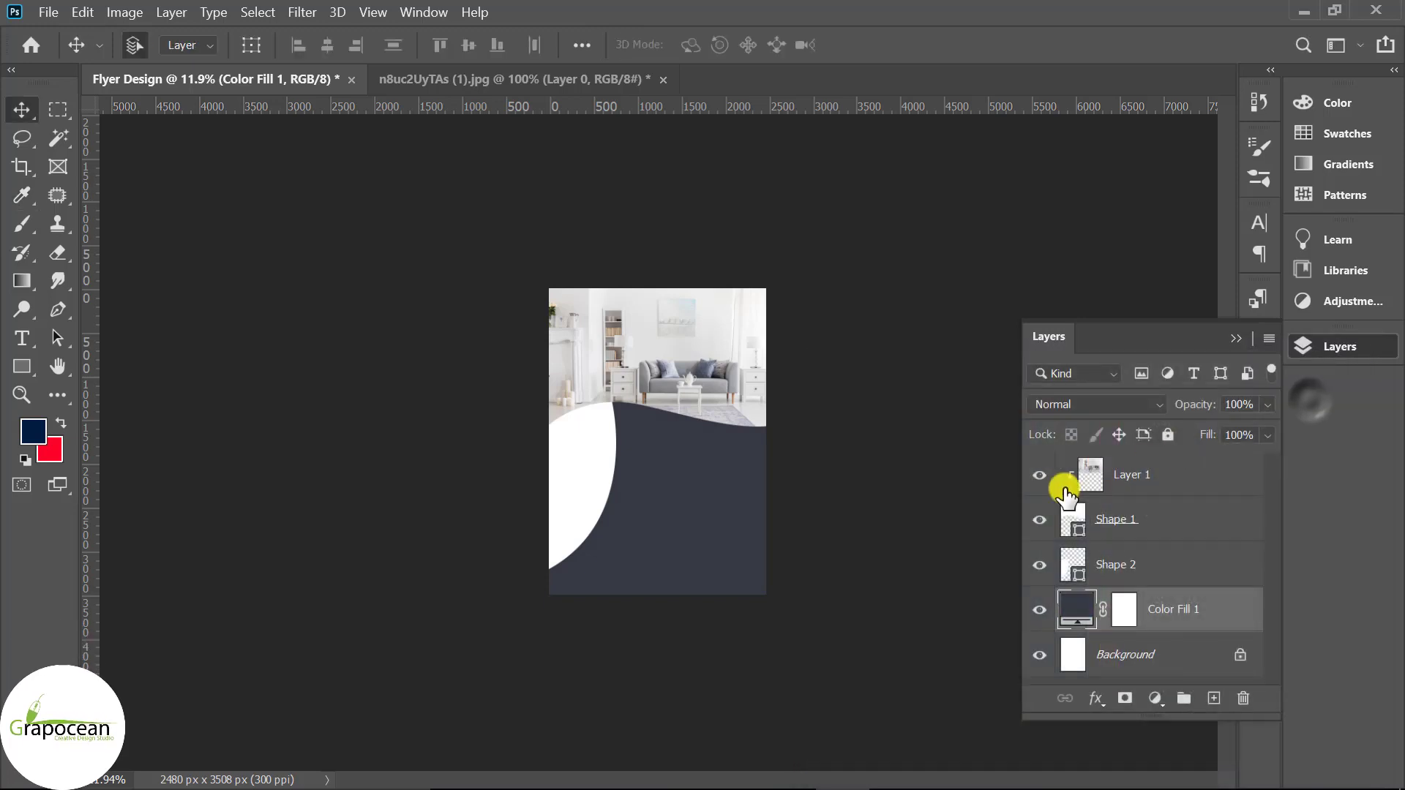
key(ctrl+plus)
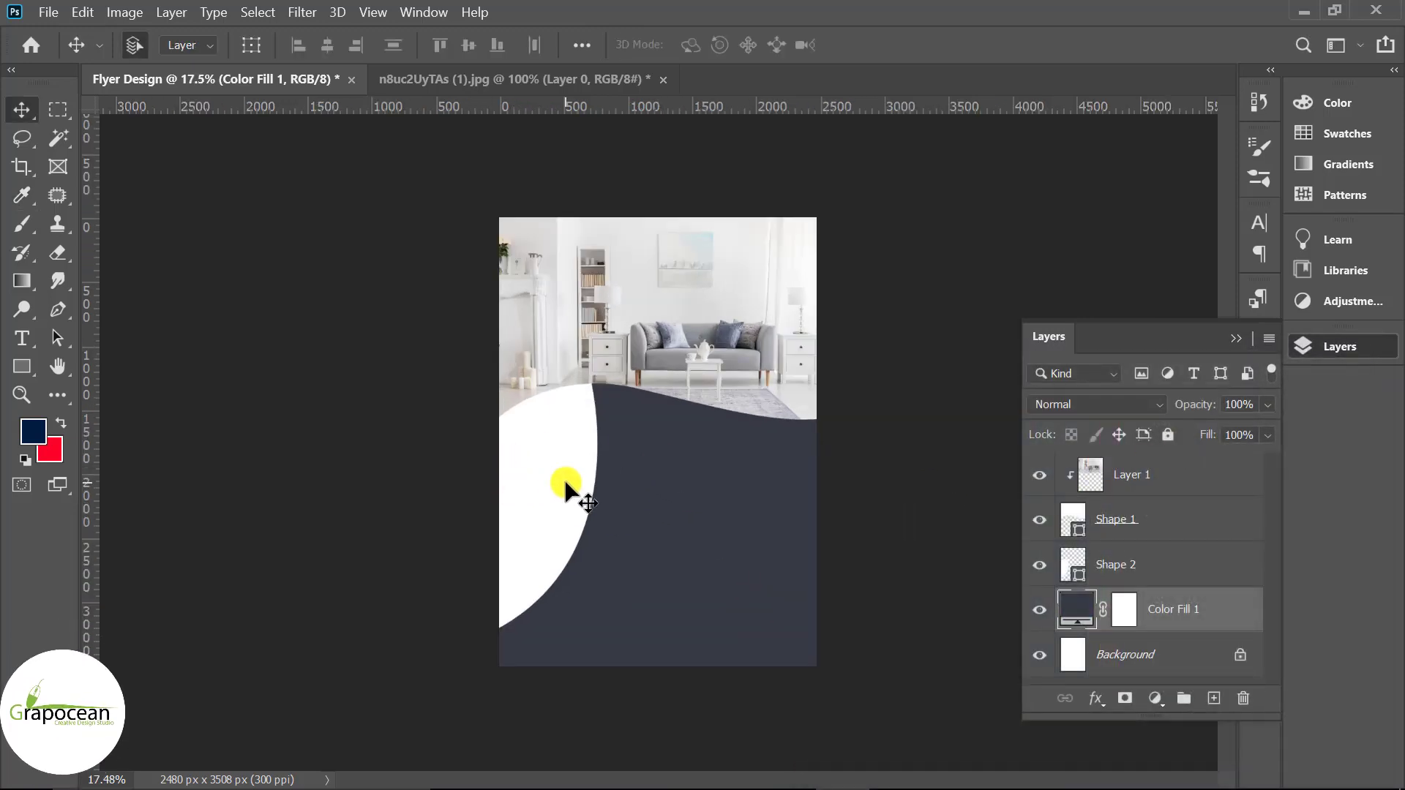
Duplicate the Shape 1 wave layer and reselect the original Shape 1
click(54, 313)
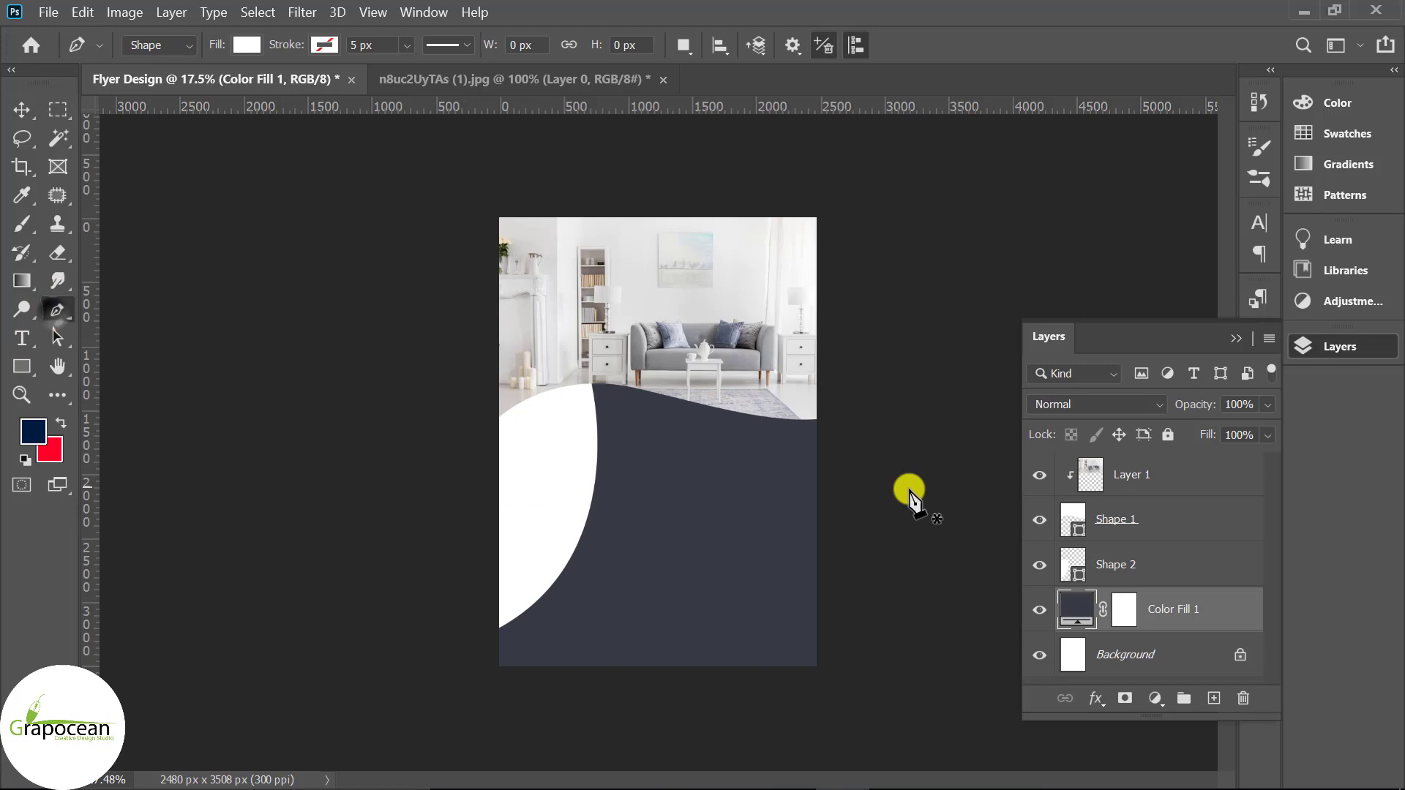
click(1117, 521)
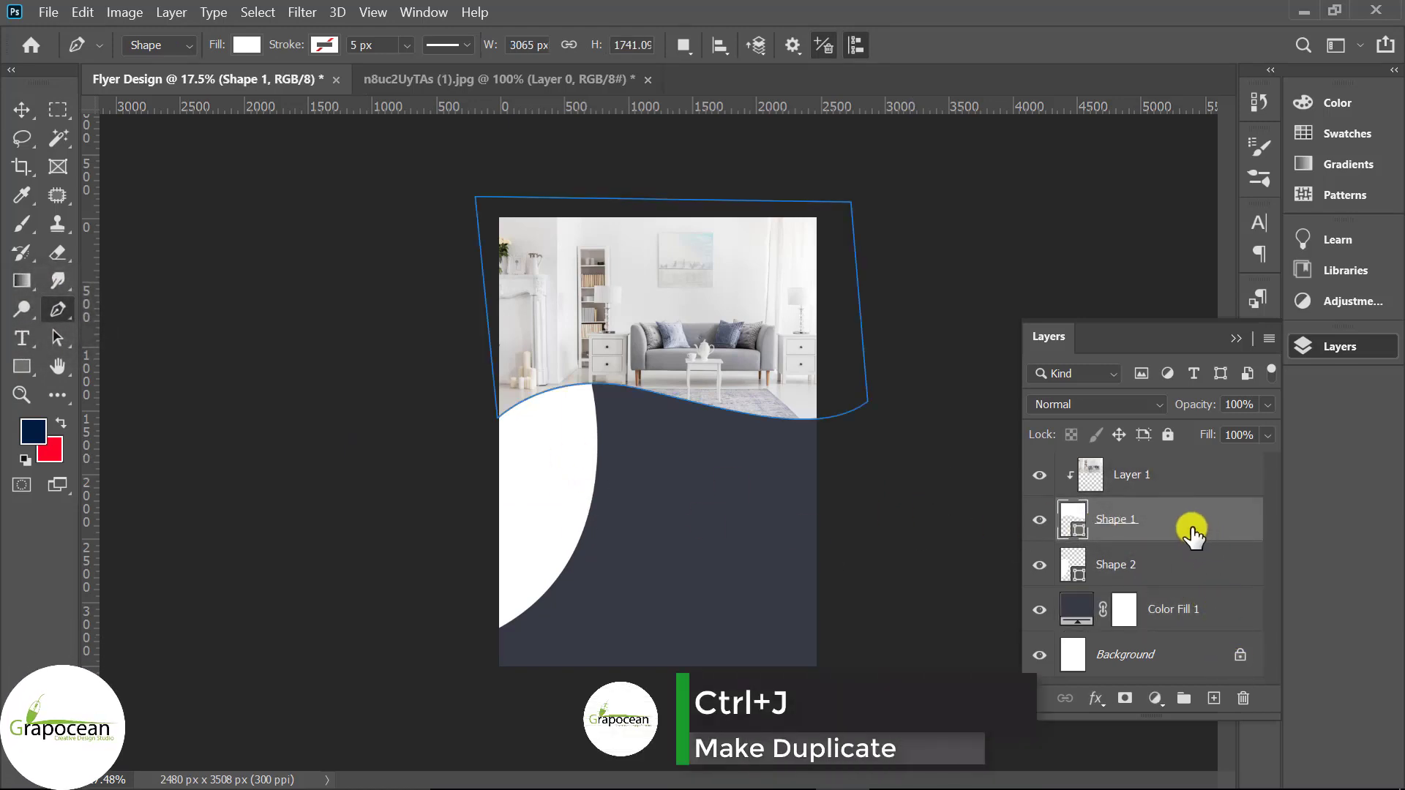
key(ctrl+j)
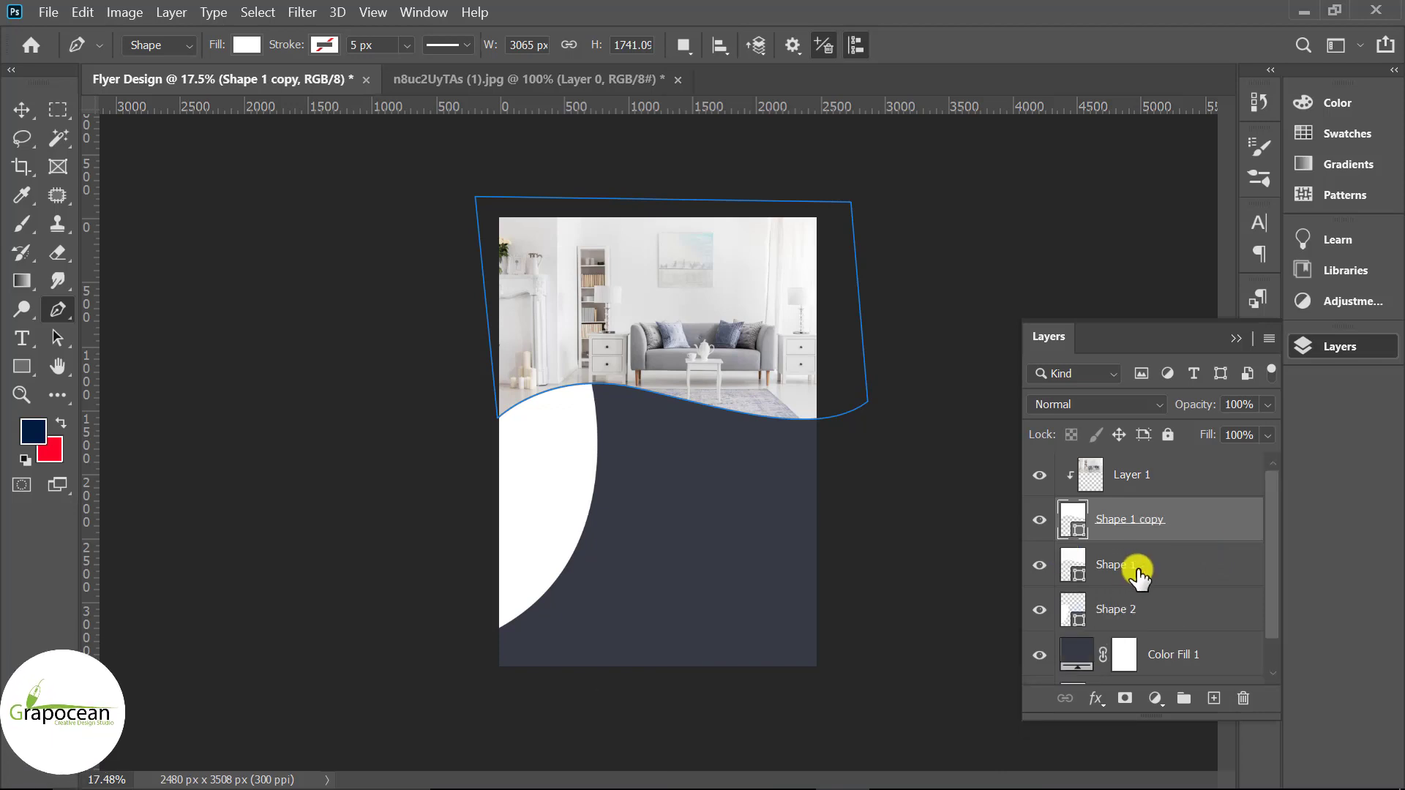
click(1142, 568)
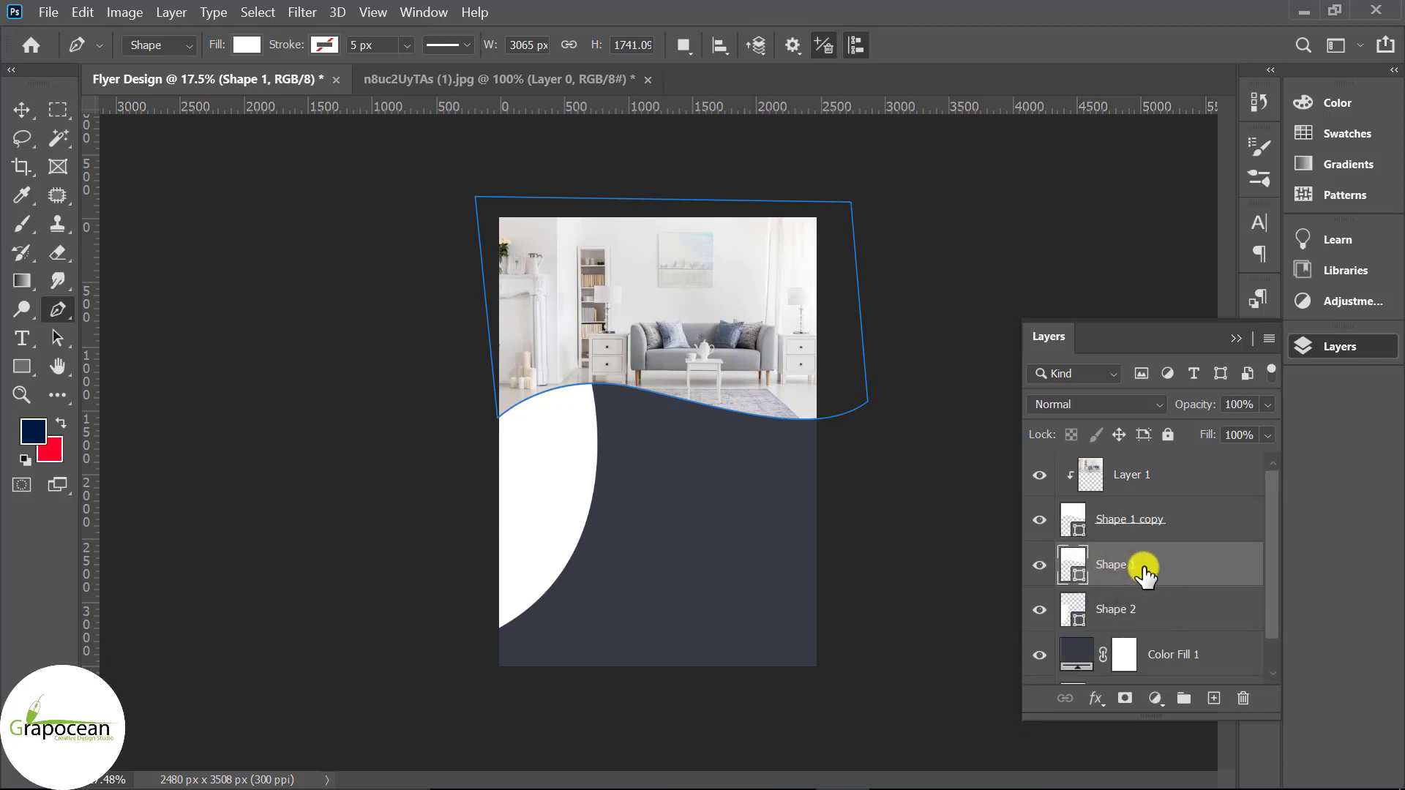
click(972, 611)
click(1129, 571)
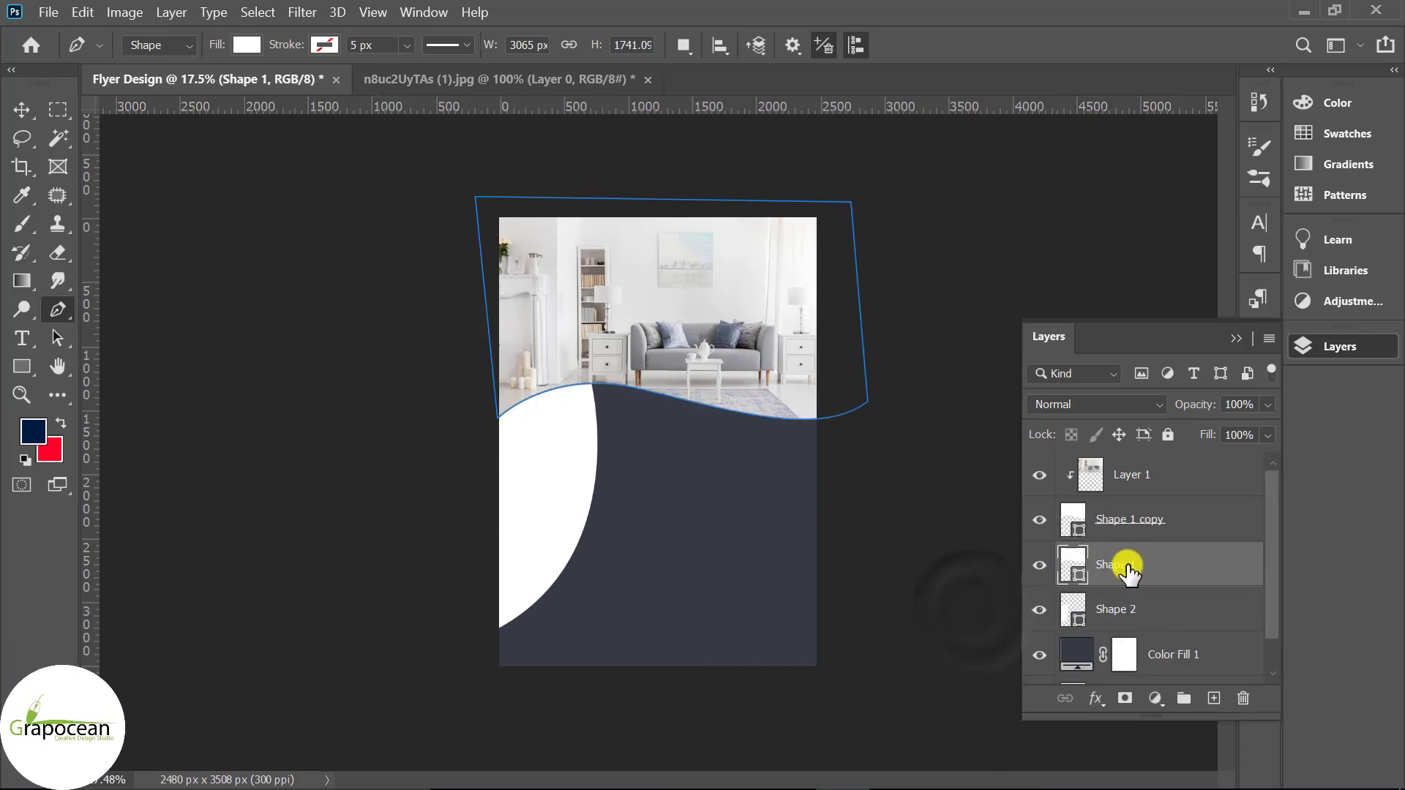
click(17, 107)
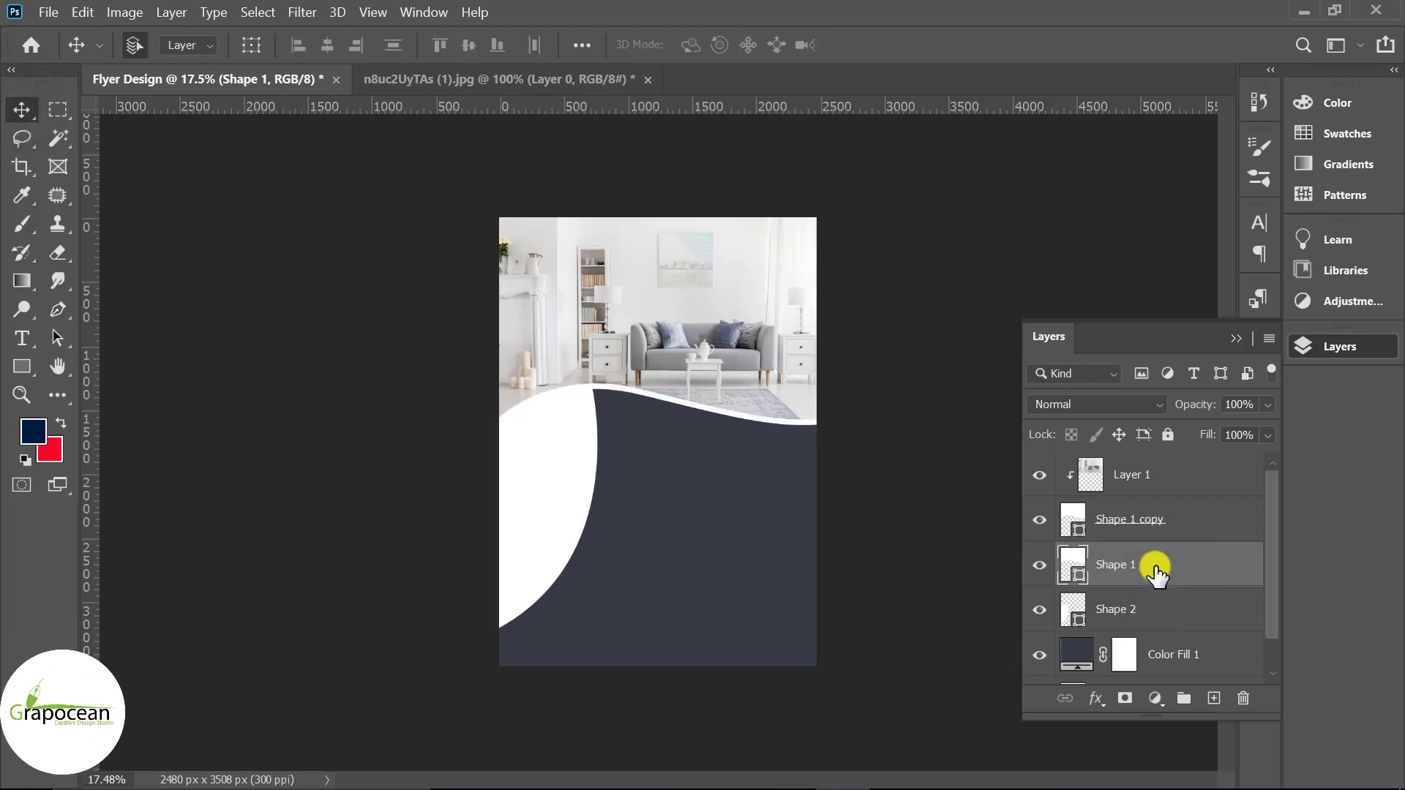
Enable Bevel & Emboss on Shape 1 with depth 11% and size 51 px
right_click(1226, 578)
click(989, 42)
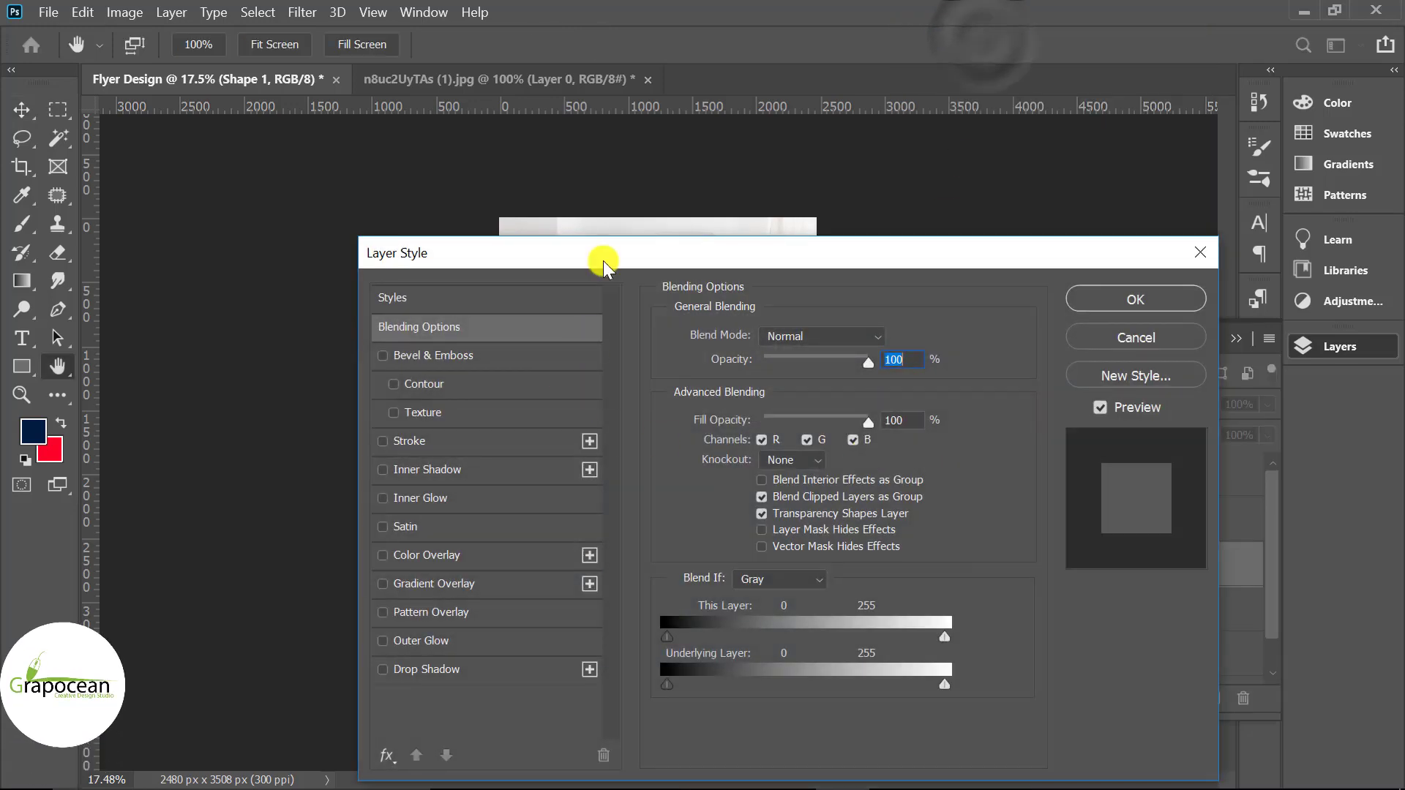
mouse_move(605, 256)
mouse_down()
mouse_move(1196, 183)
mouse_move(1079, 205)
mouse_move(1082, 175)
mouse_up()
click(1053, 276)
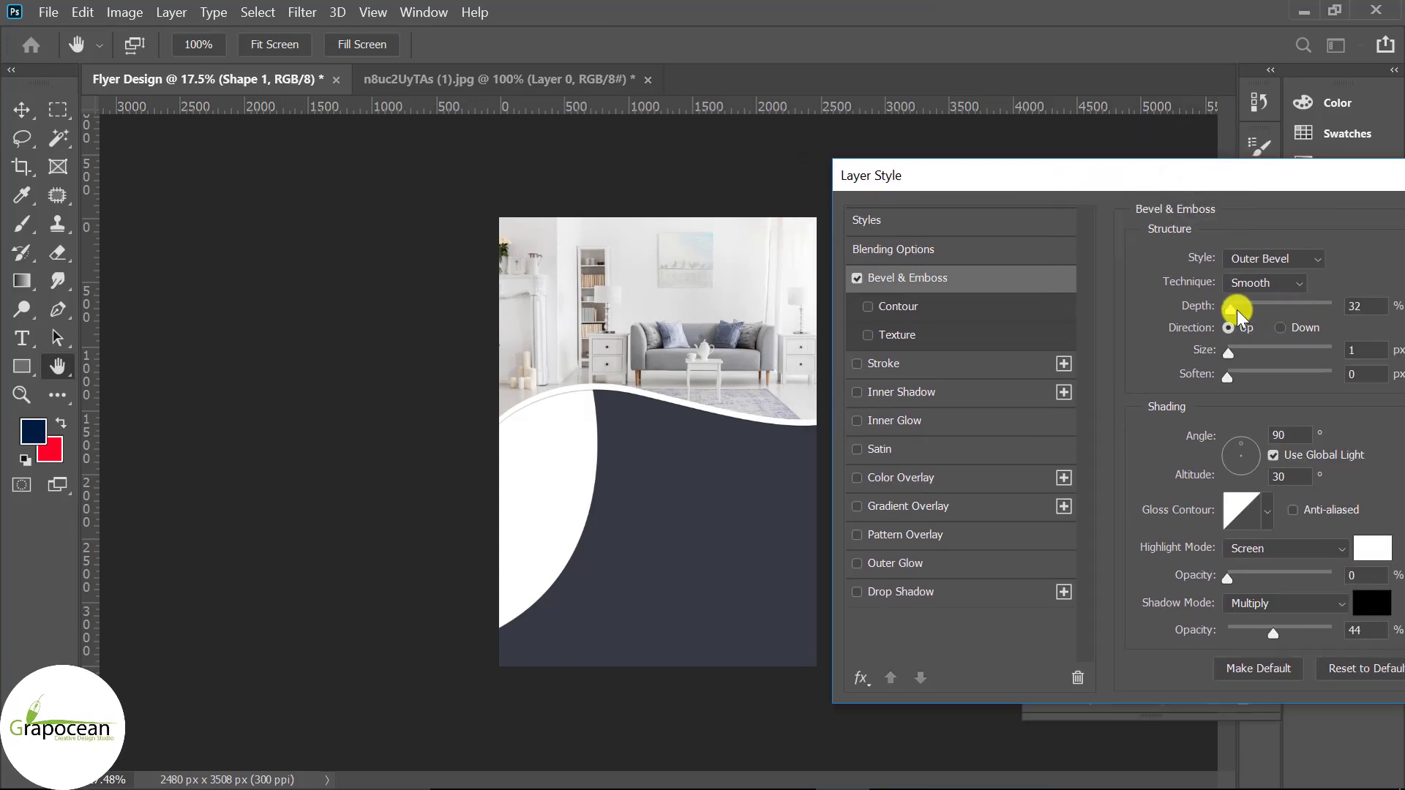
drag(1237, 310, 1241, 311)
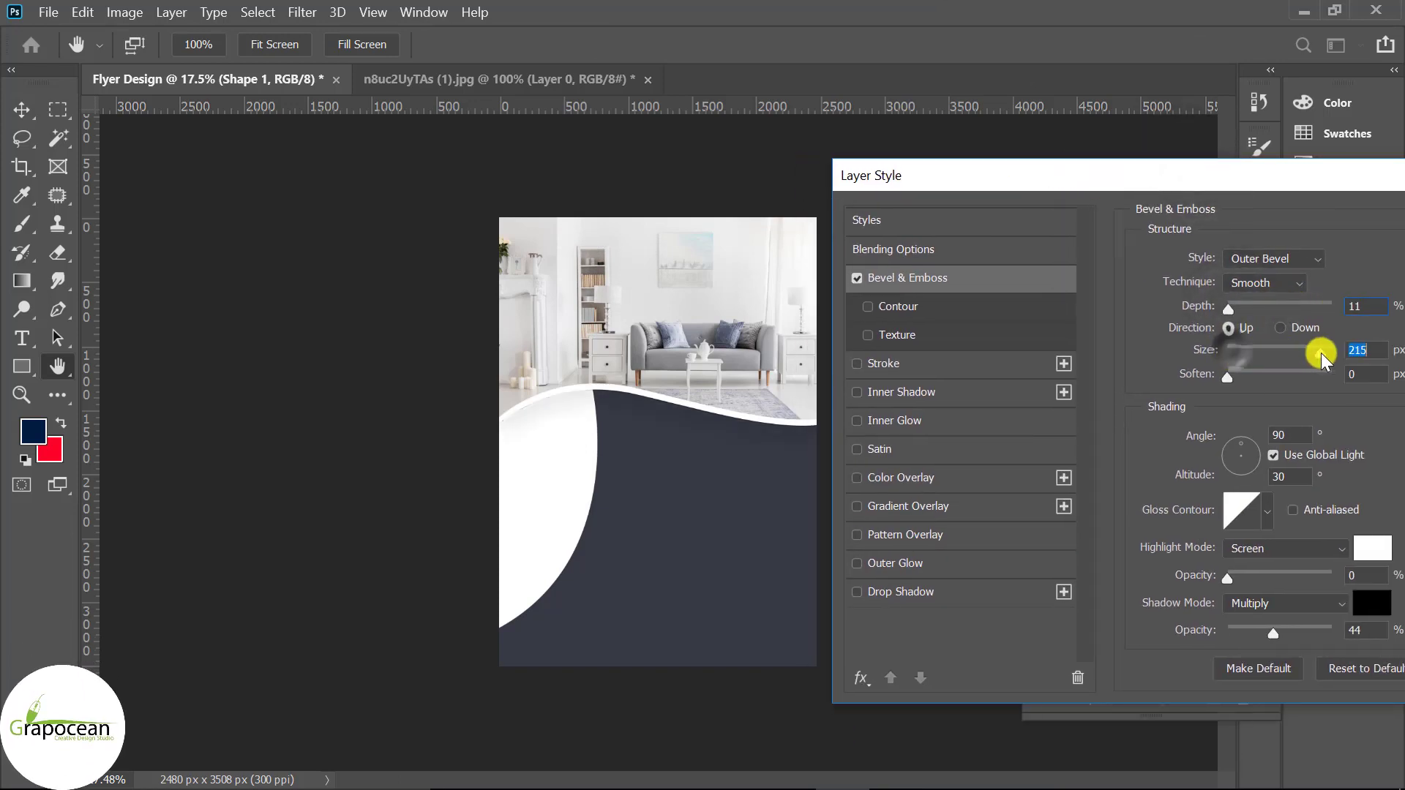
mouse_move(1288, 355)
mouse_down()
mouse_move(1284, 379)
mouse_move(1253, 380)
mouse_up()
Finish the bevel with cone gloss contour, 5 px soften and 13% shadow opacity
click(1266, 512)
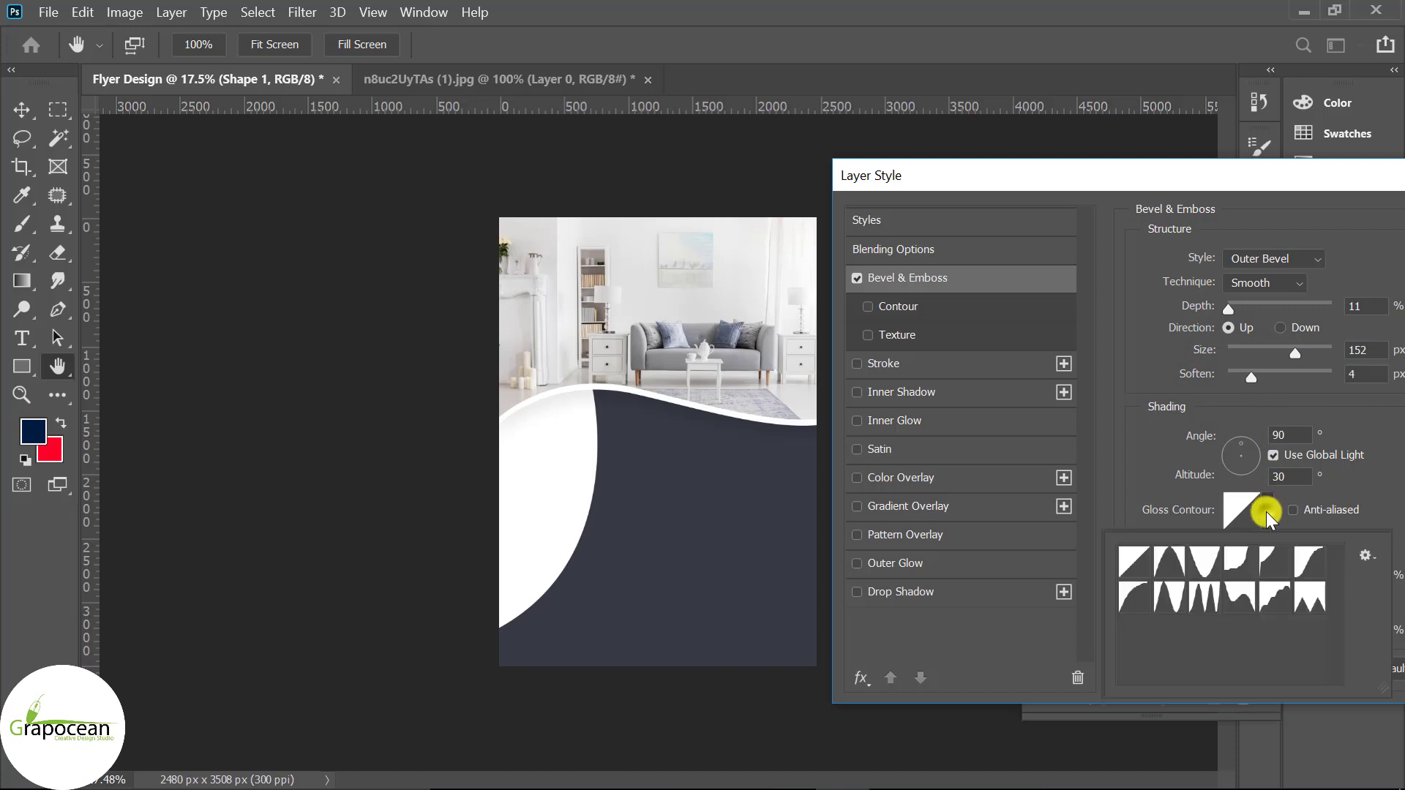
click(1266, 508)
click(1202, 562)
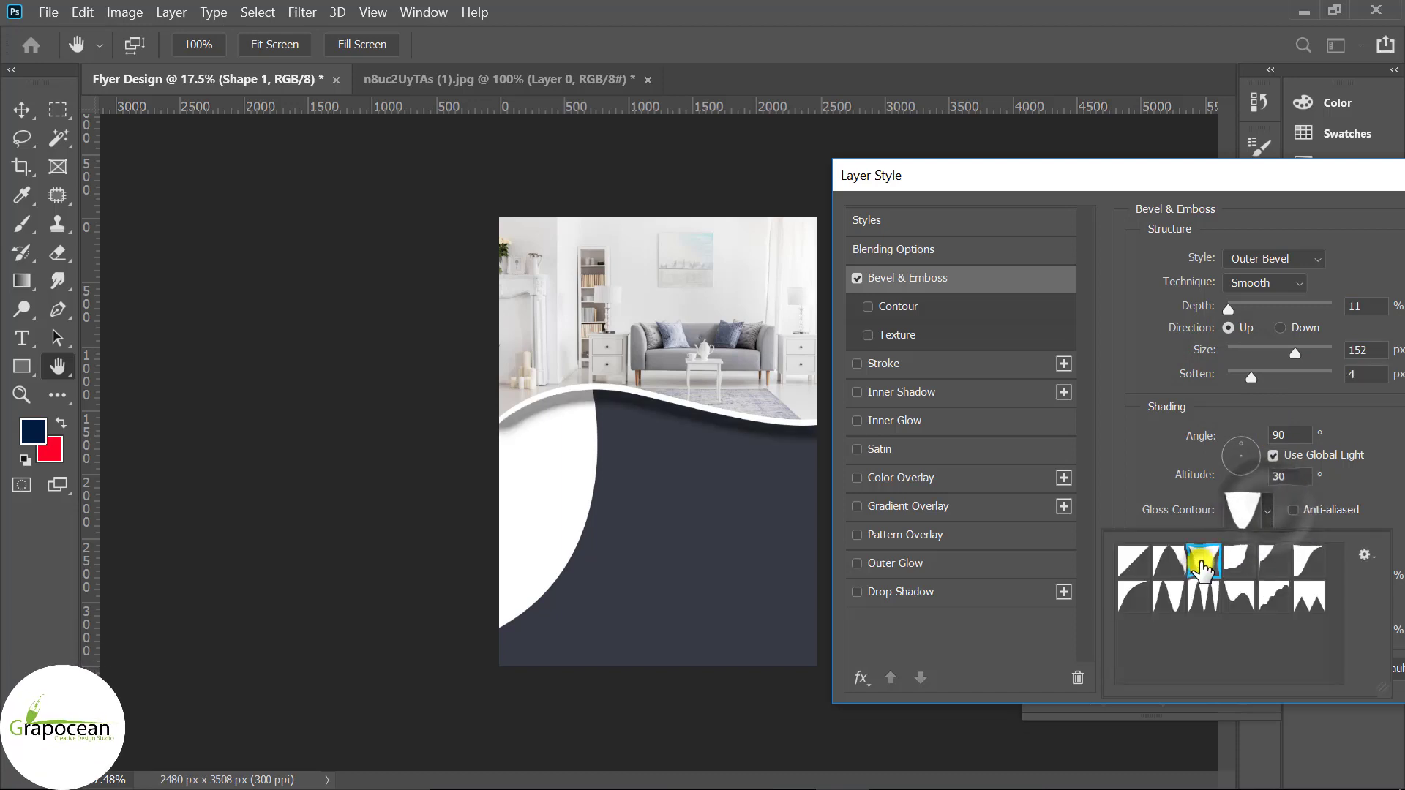
click(1360, 401)
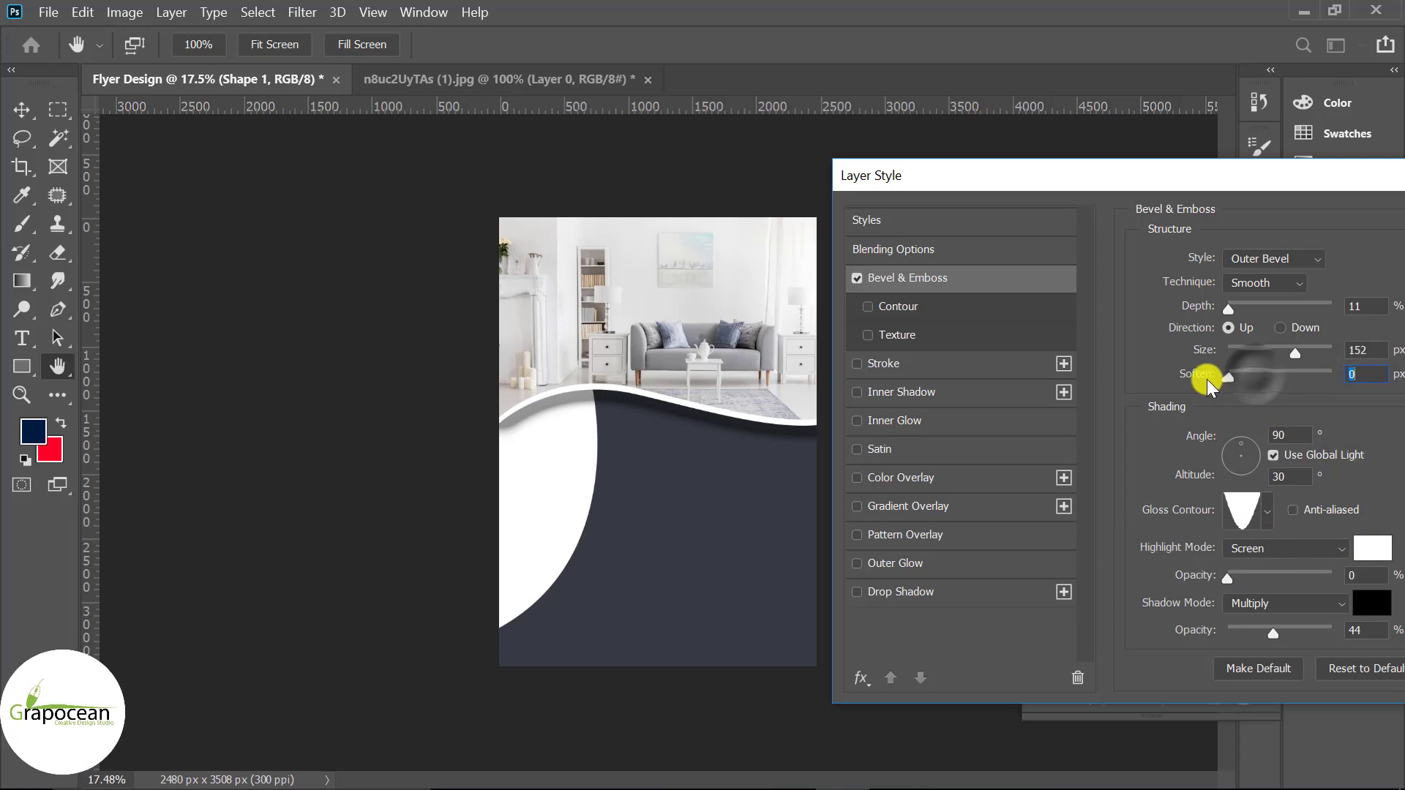
drag(1258, 376, 1254, 357)
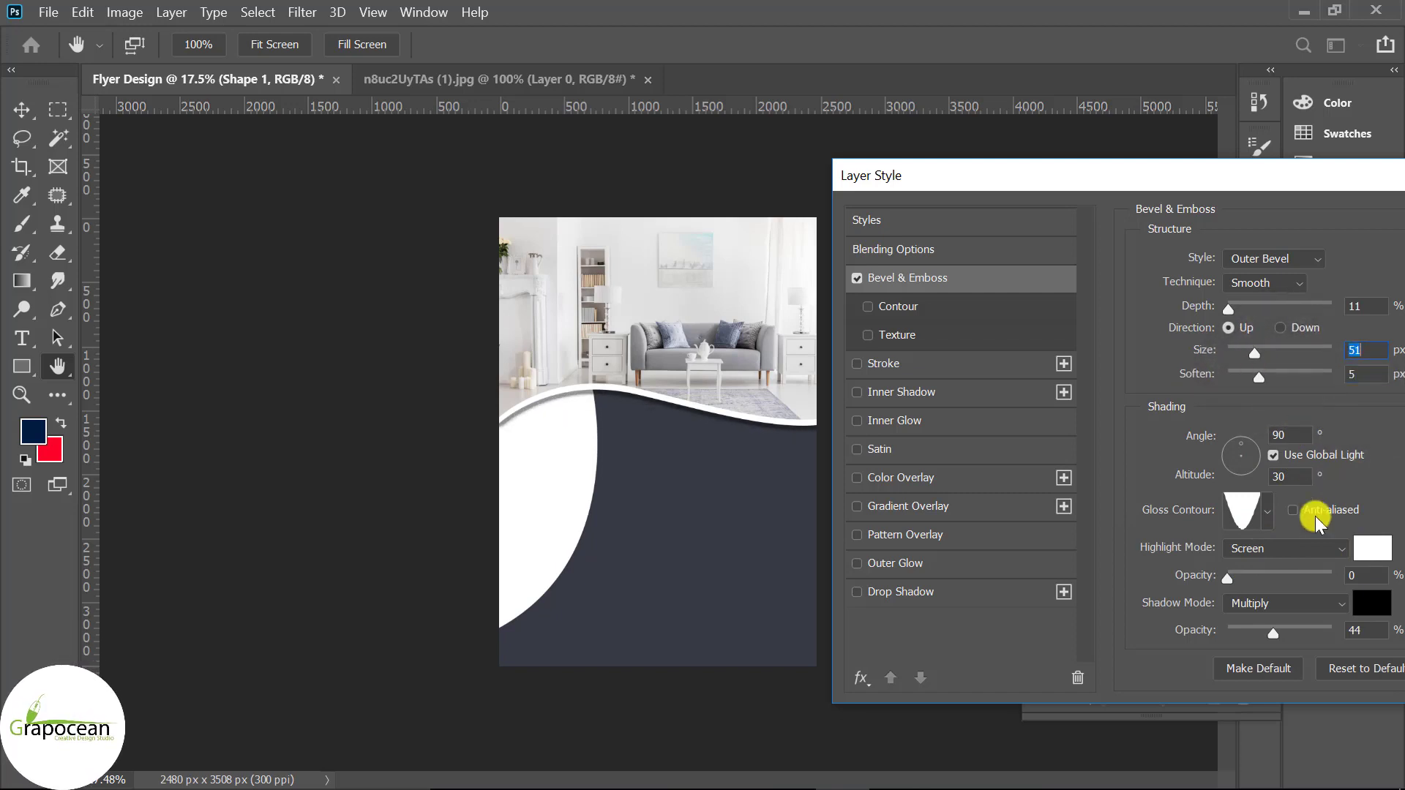
drag(1267, 636, 1241, 633)
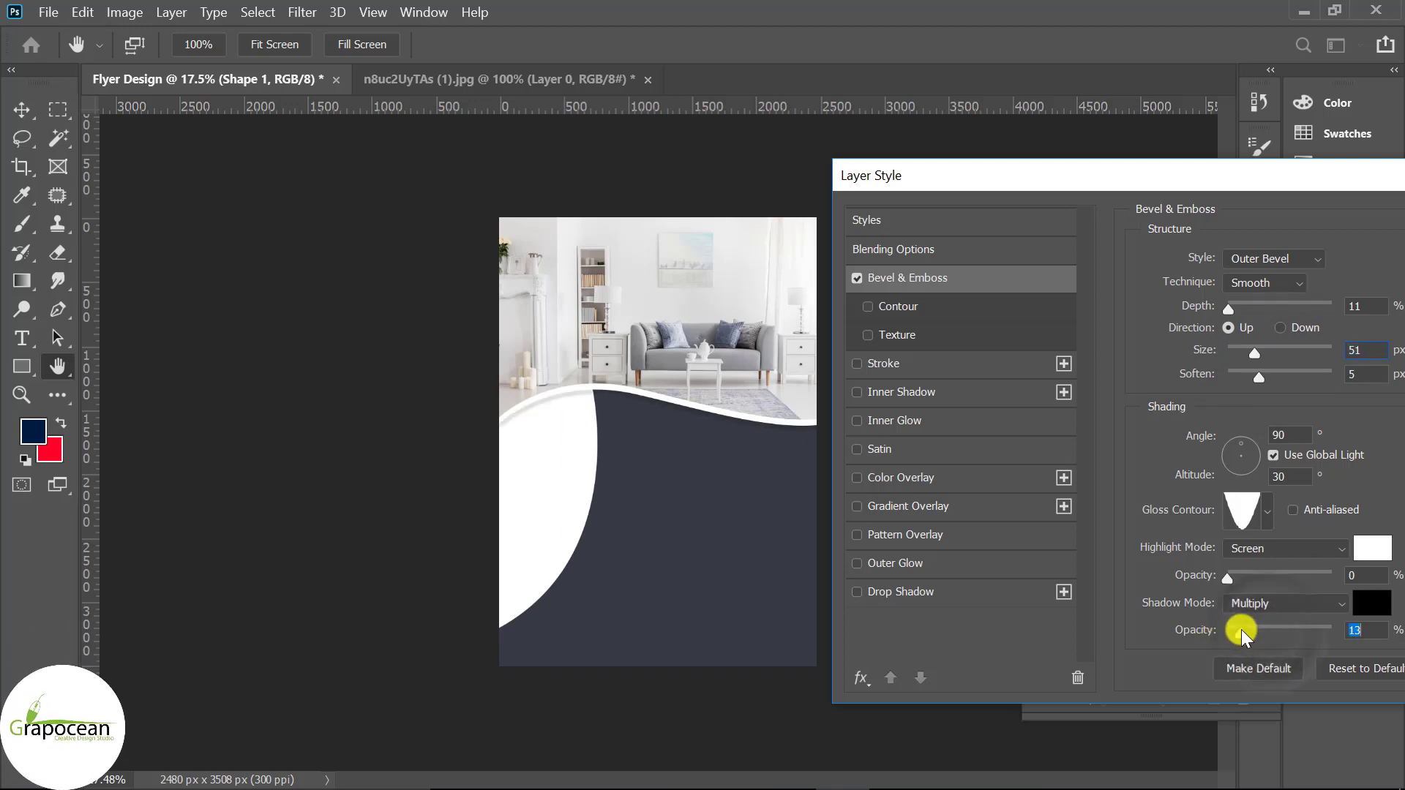
drag(1121, 185, 728, 473)
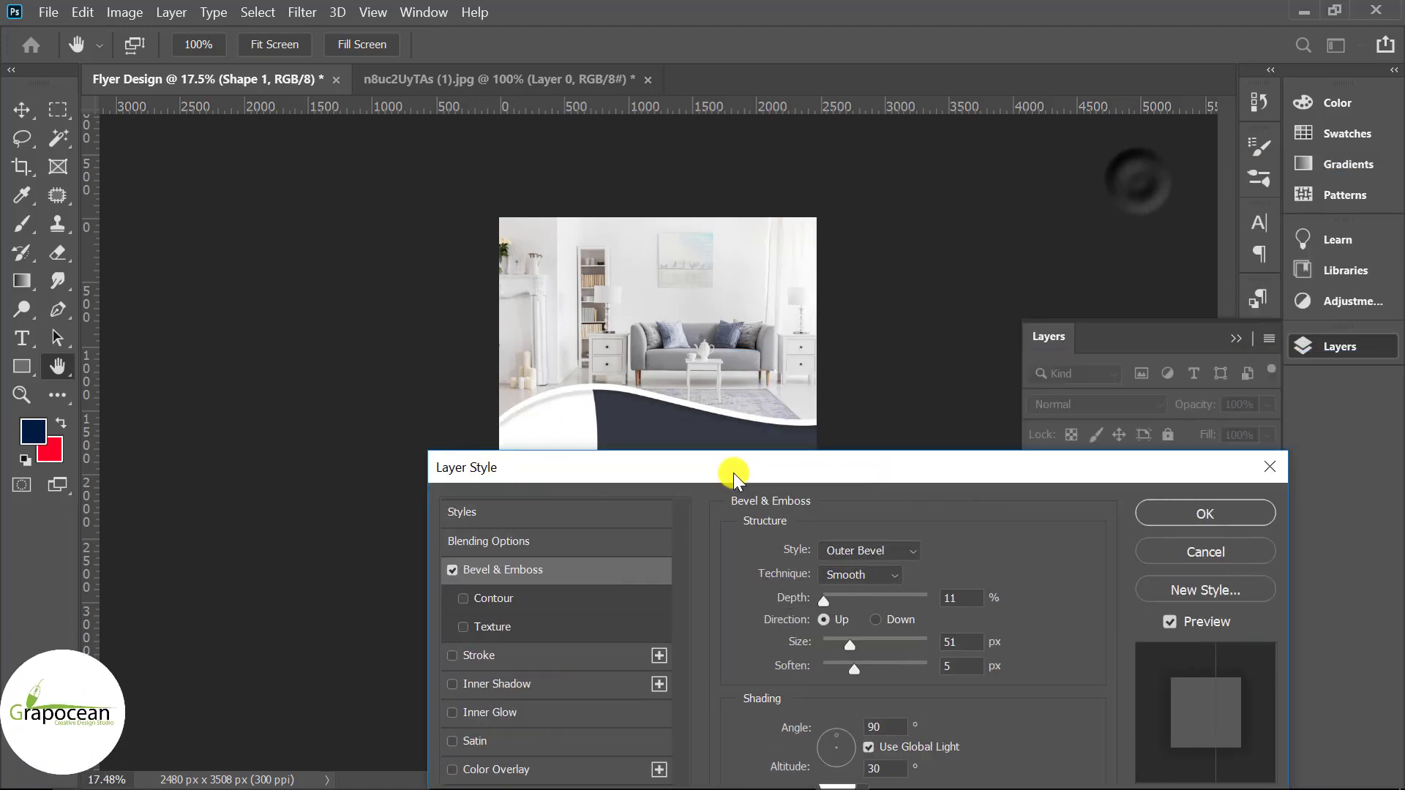
click(1201, 520)
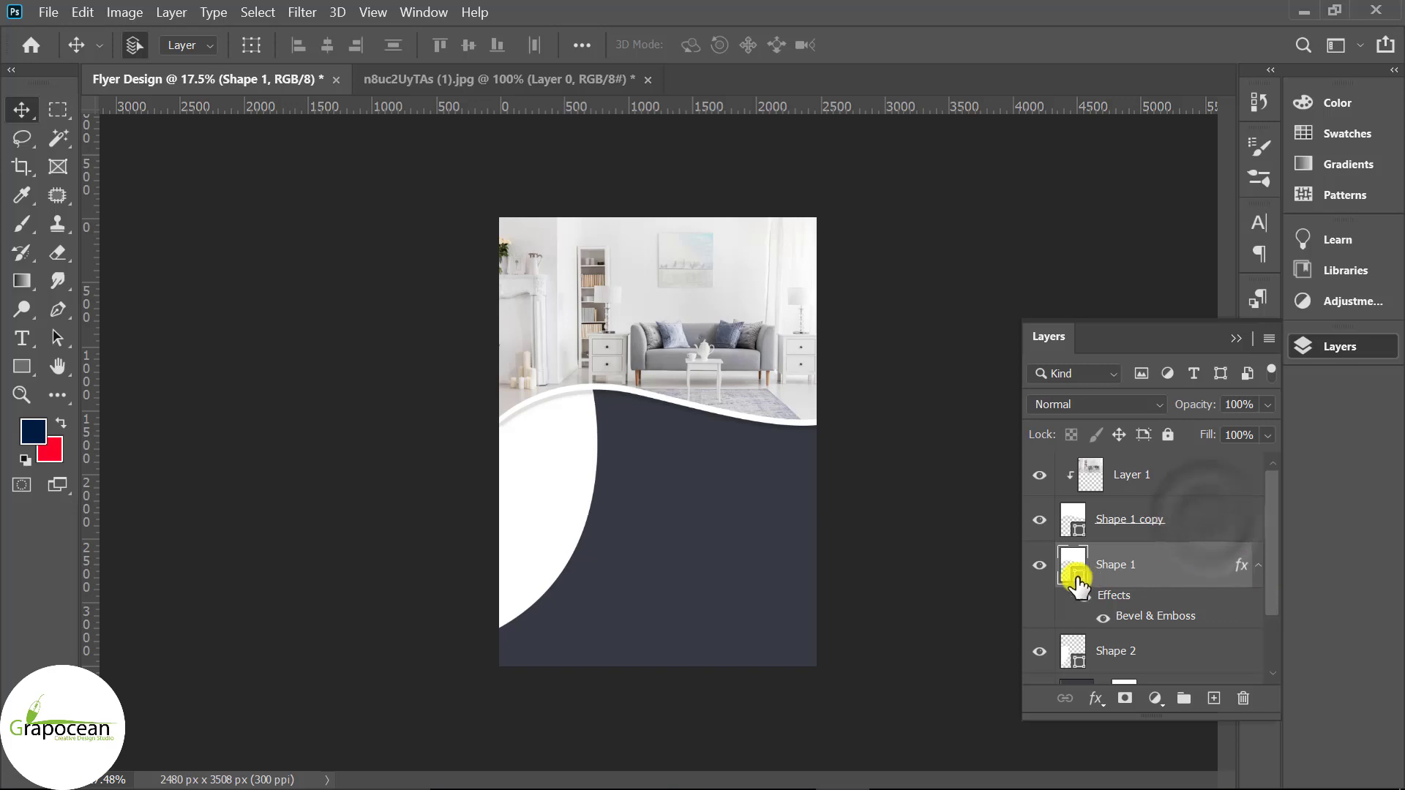
Copy the Bevel & Emboss effect onto the Shape 2 layer
ctrl+click(534, 502)
scroll(1239, 540, down, 2)
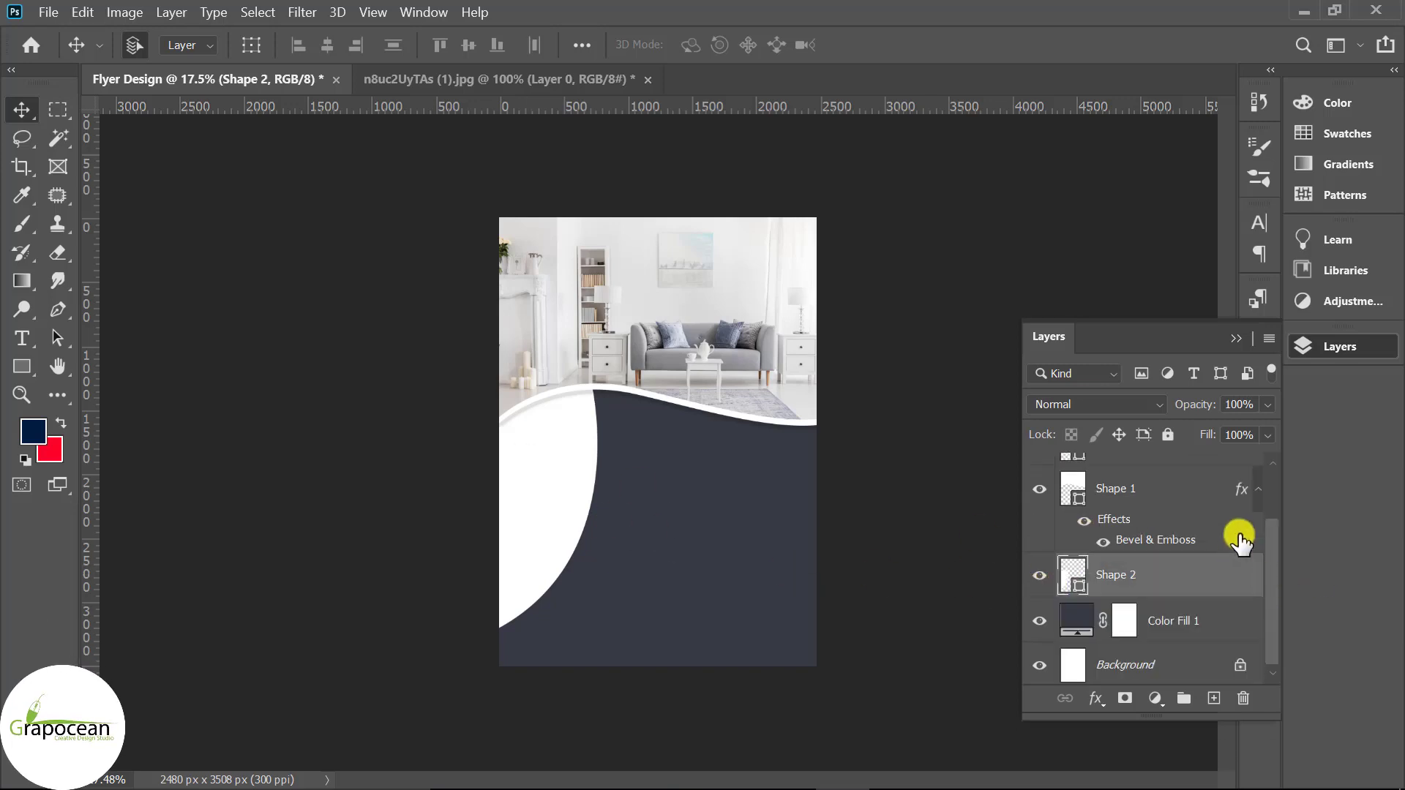
alt+drag(1246, 492, 1229, 576)
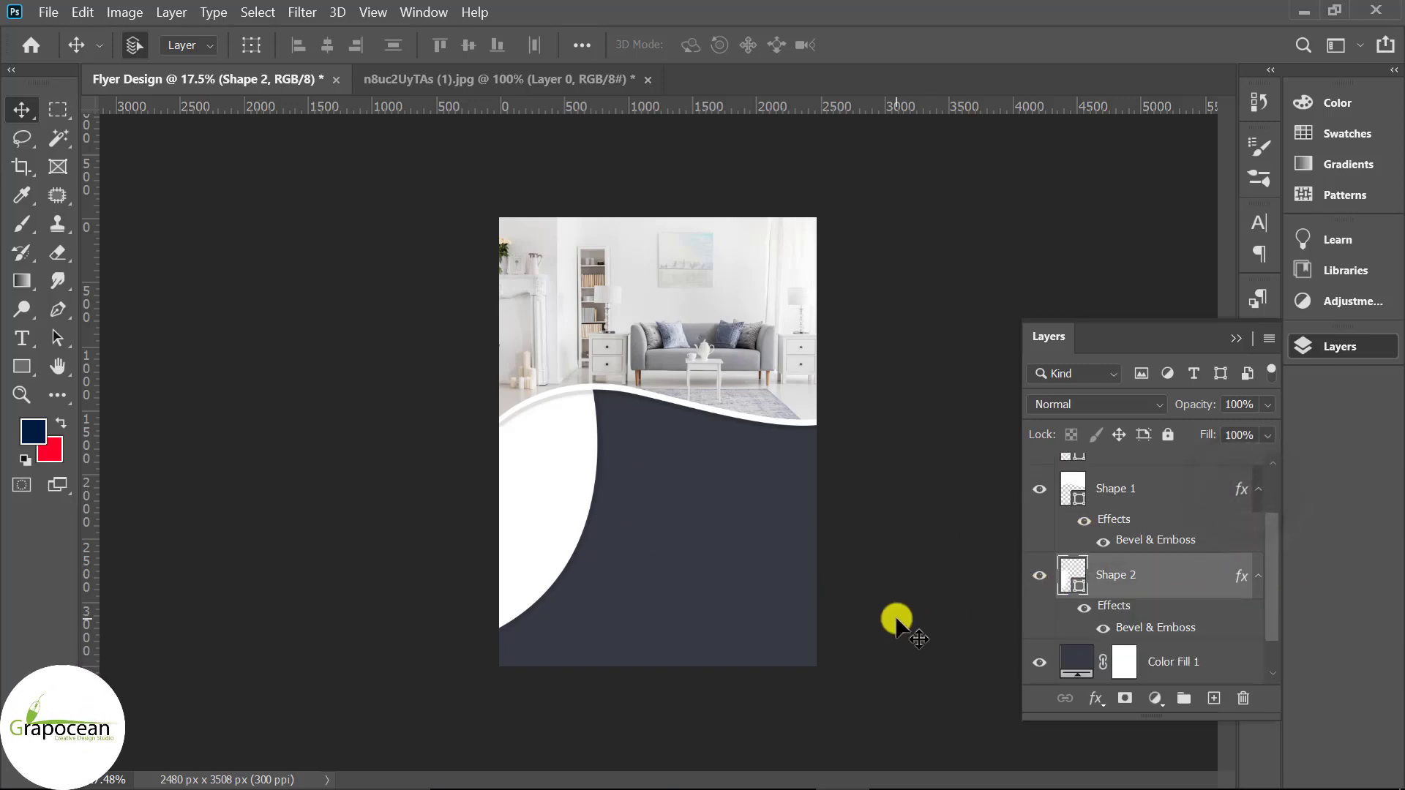
scroll(940, 630, down, 2)
scroll(944, 630, down, 1)
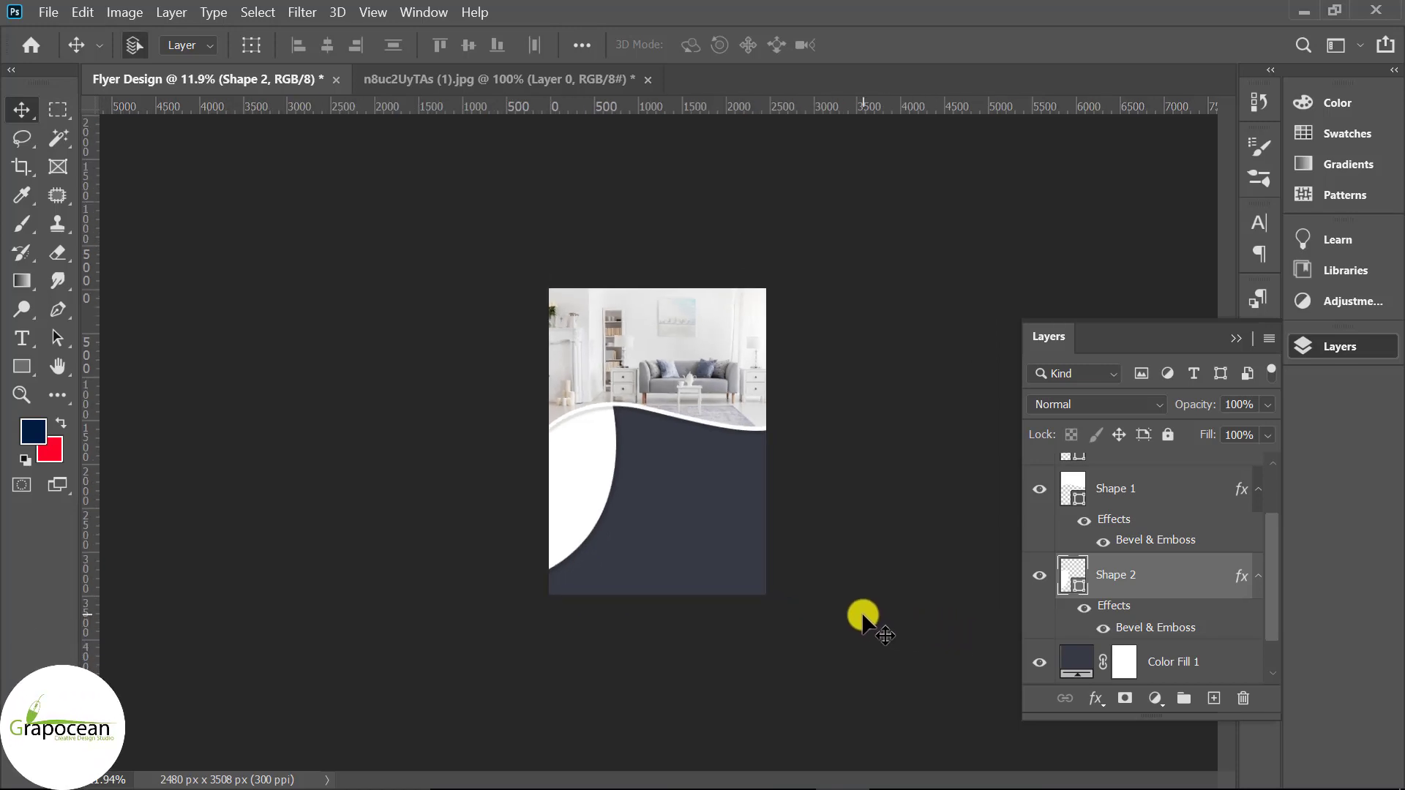
scroll(719, 587, up, 2)
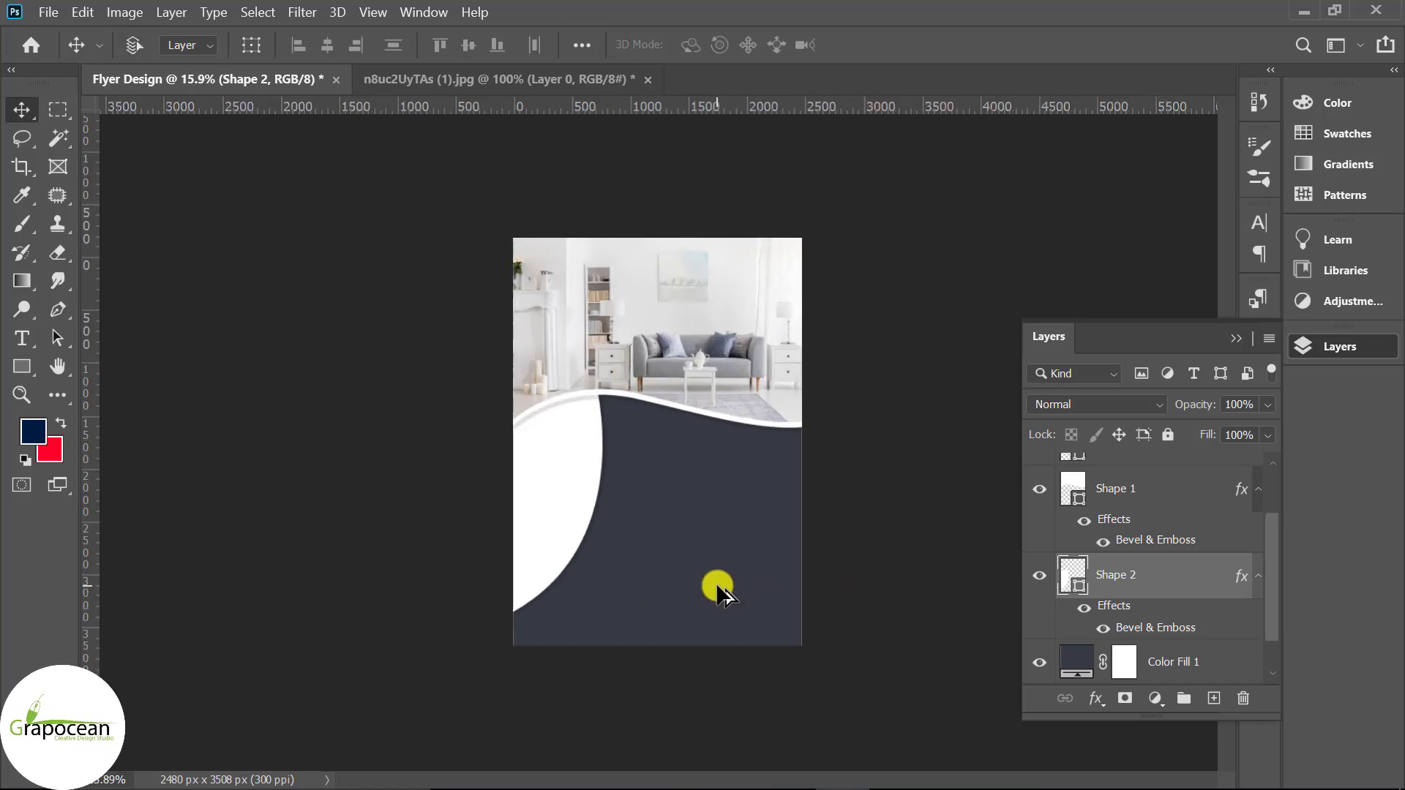
scroll(641, 572, up, 5)
scroll(574, 549, down, 4)
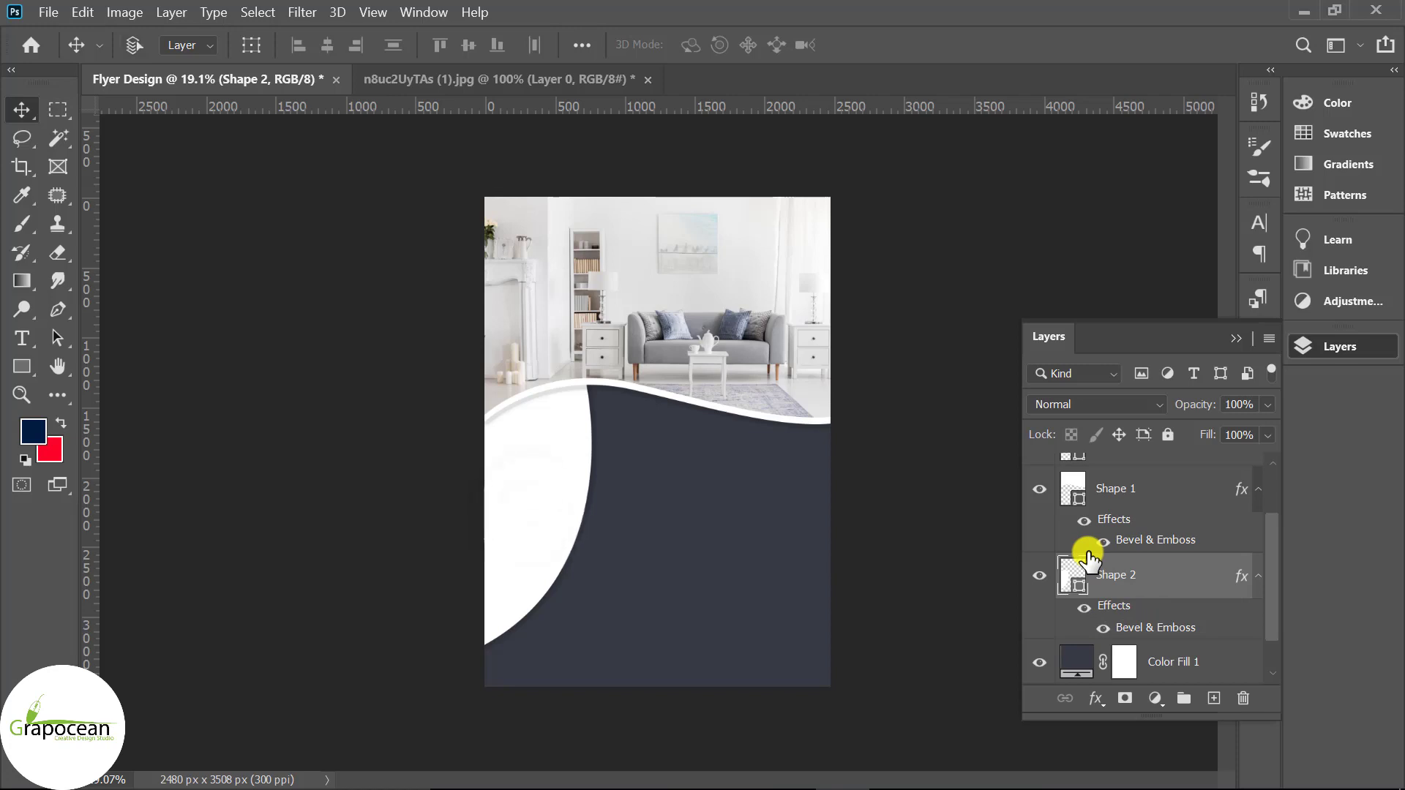
Duplicate Shape 2 and nudge the copy about 20 px right
key(ctrl+j)
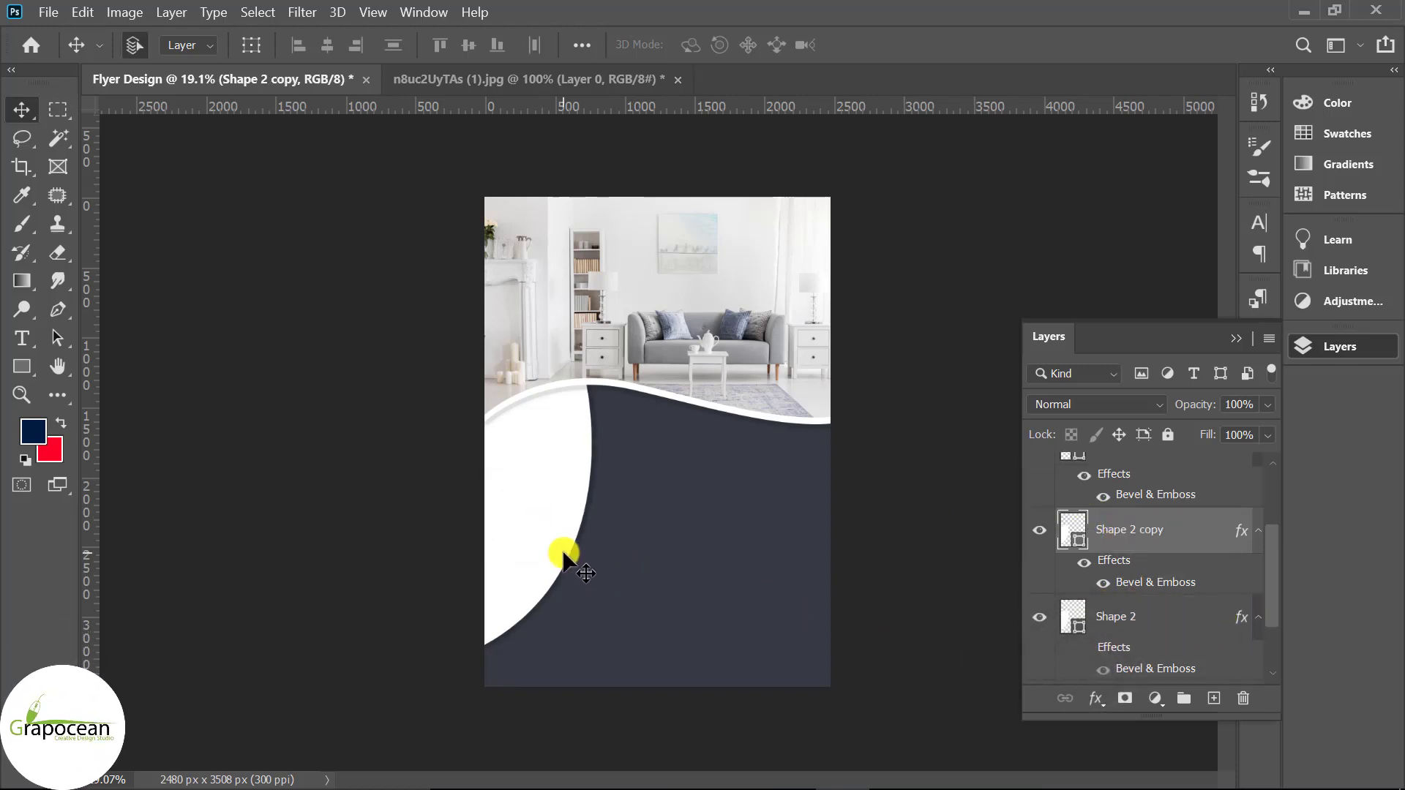
key(ctrl+t)
drag(544, 512, 558, 515)
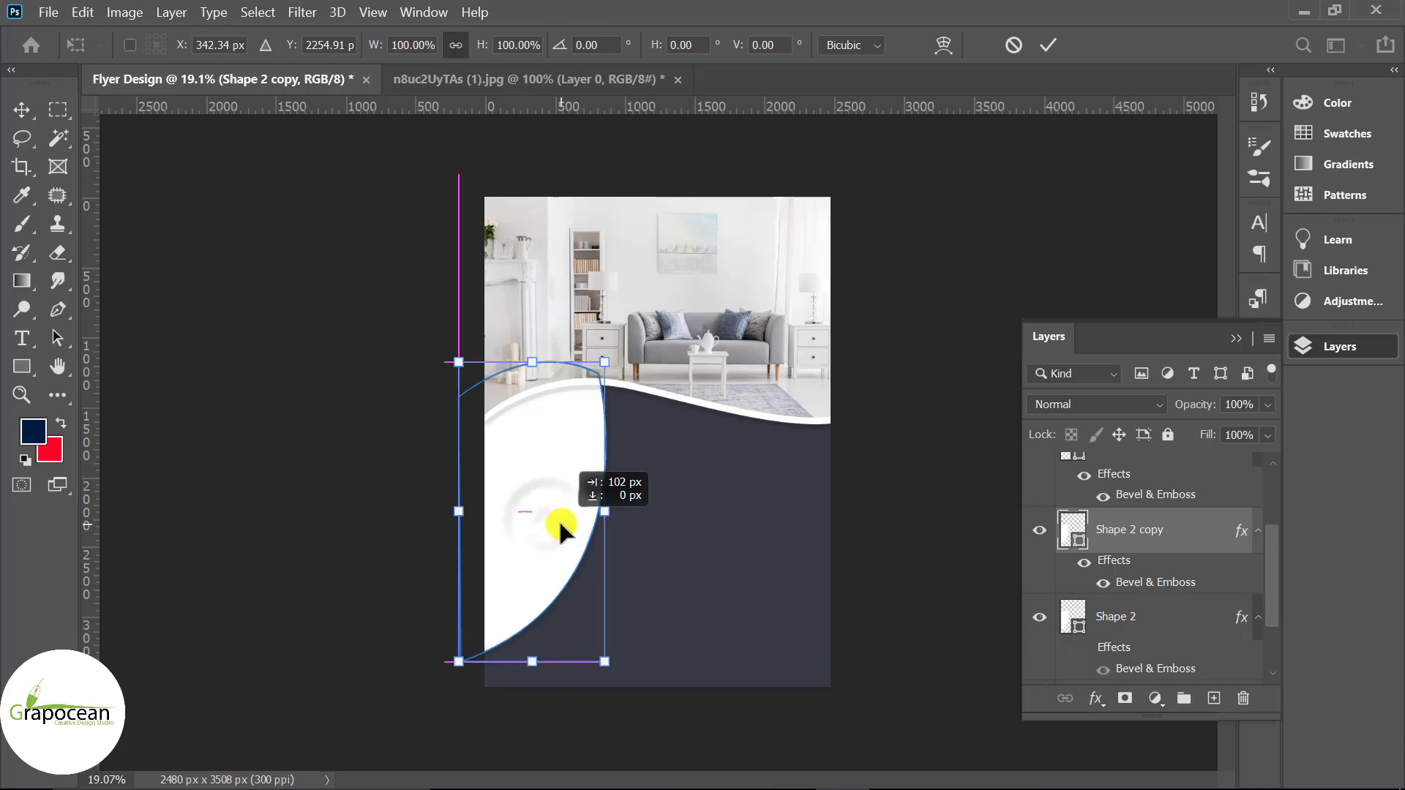
click(1047, 45)
Move Shape 2 above its copy and turn on its bevel effect
click(933, 599)
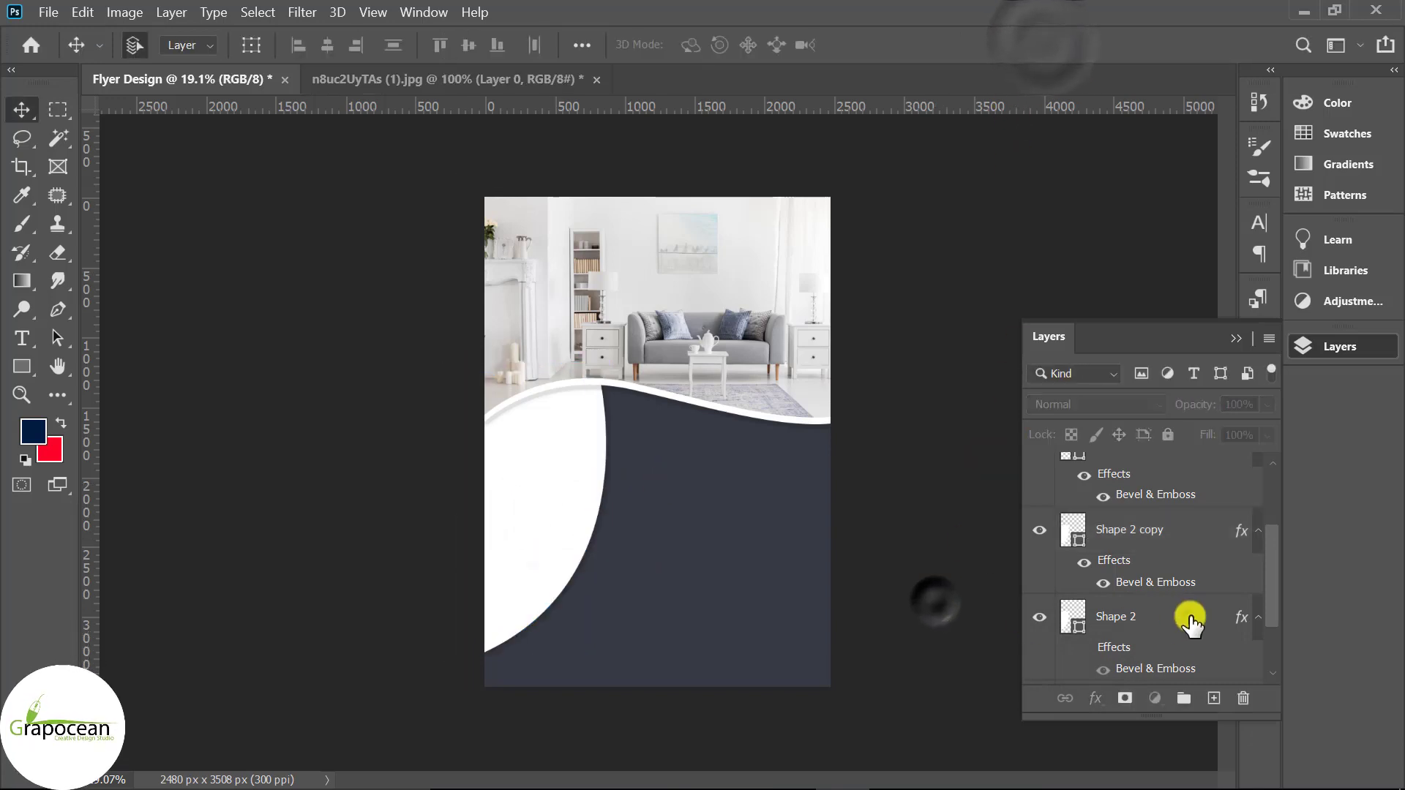
drag(1189, 618, 1183, 532)
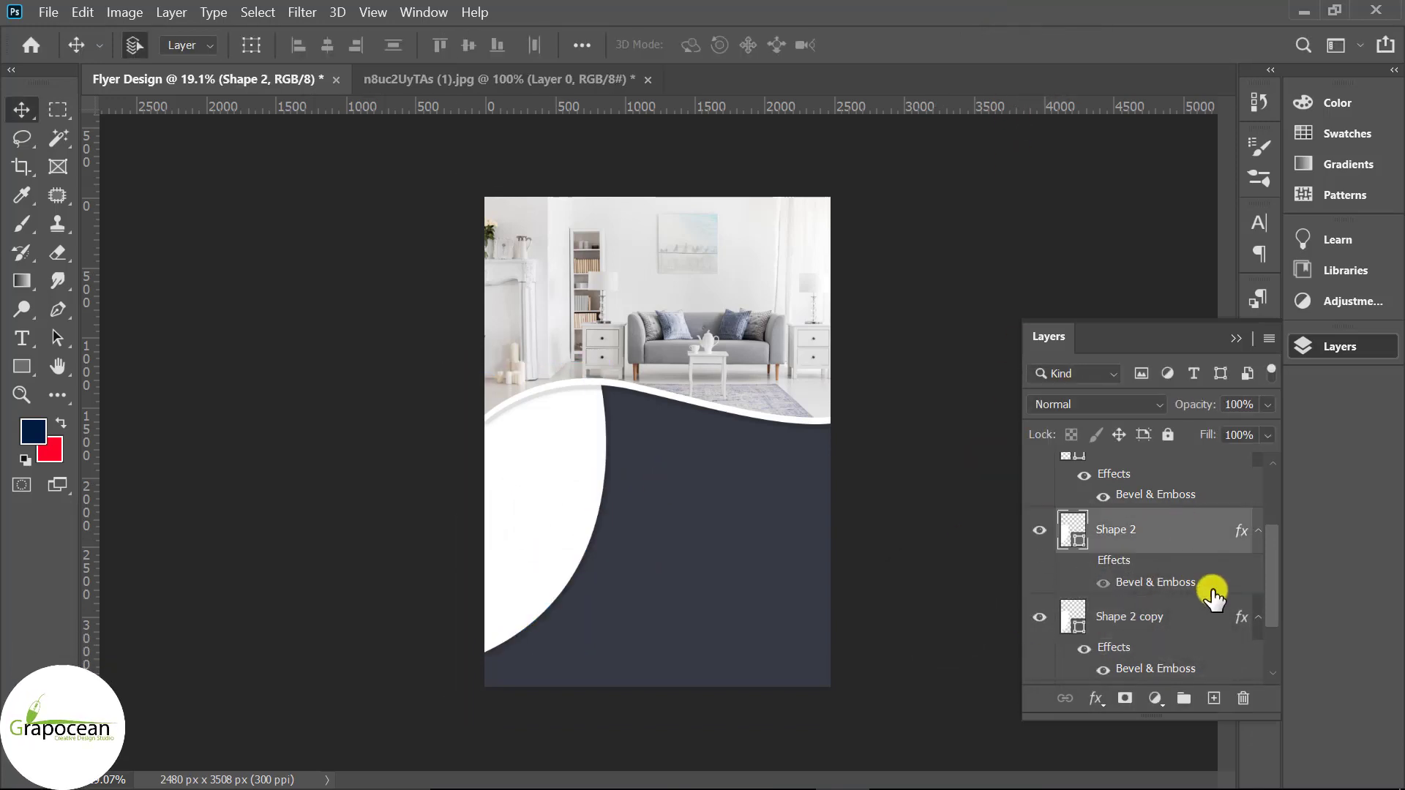
click(1084, 561)
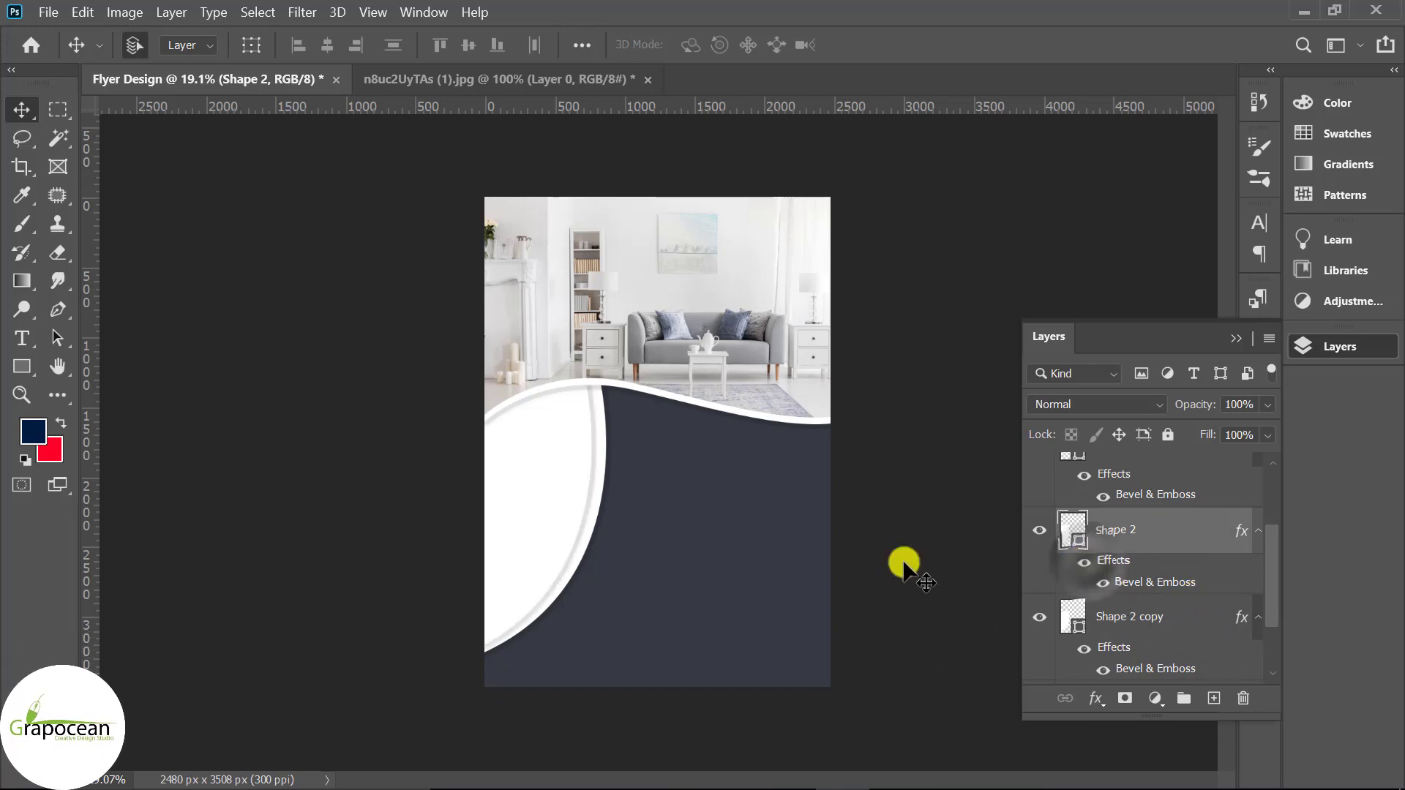
drag(551, 512, 549, 513)
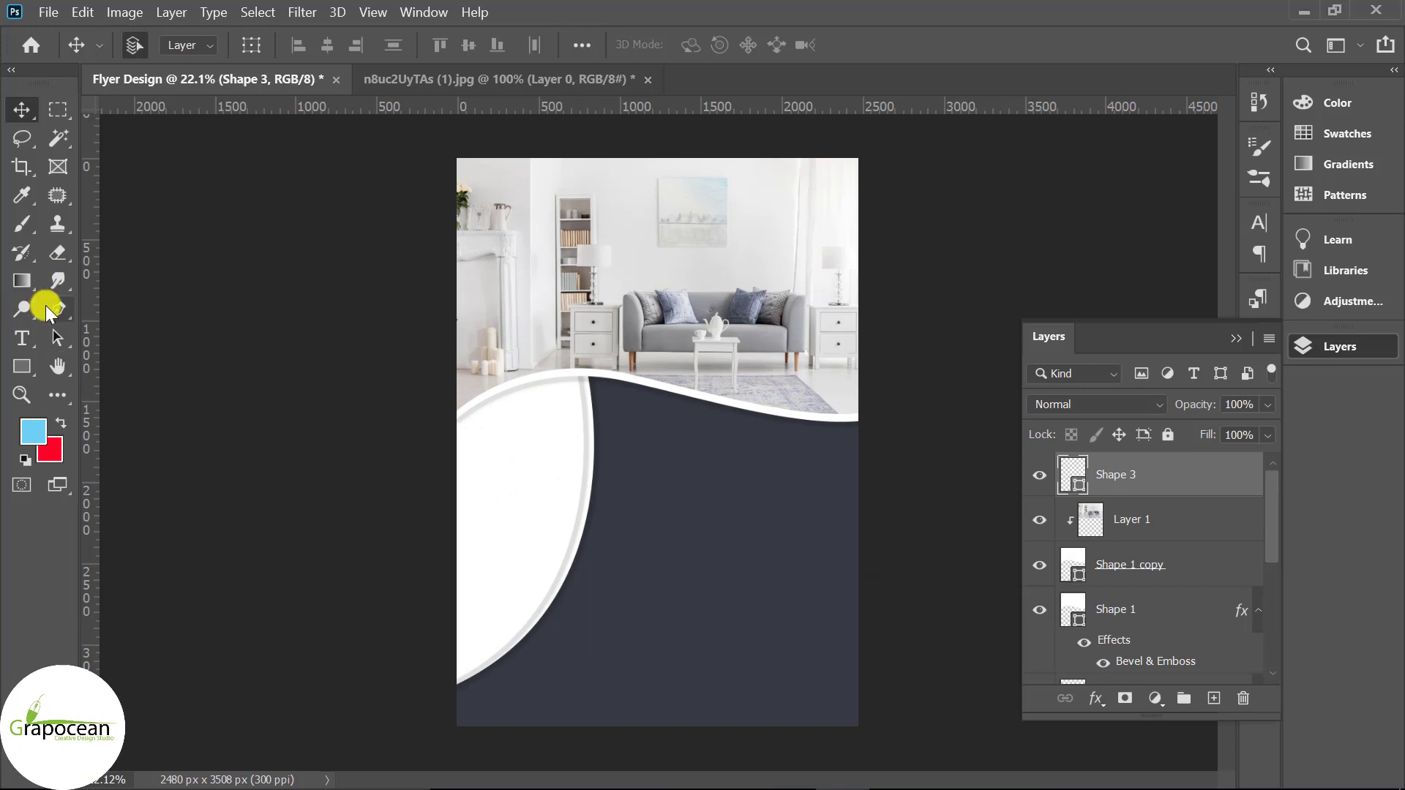
Delete the stray Shape 3 and draw a closed wave across the photo's lower part
click(52, 309)
key(Delete)
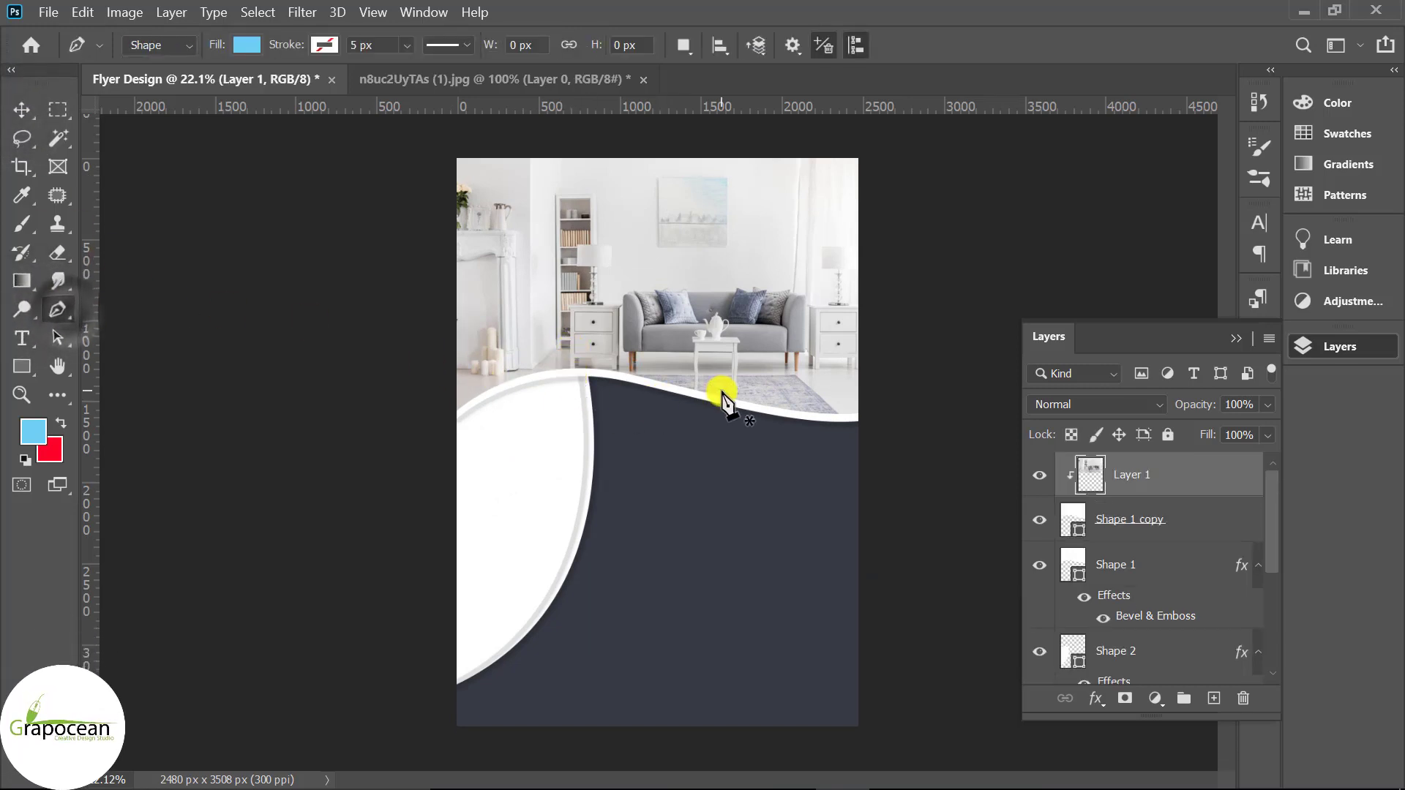
click(513, 372)
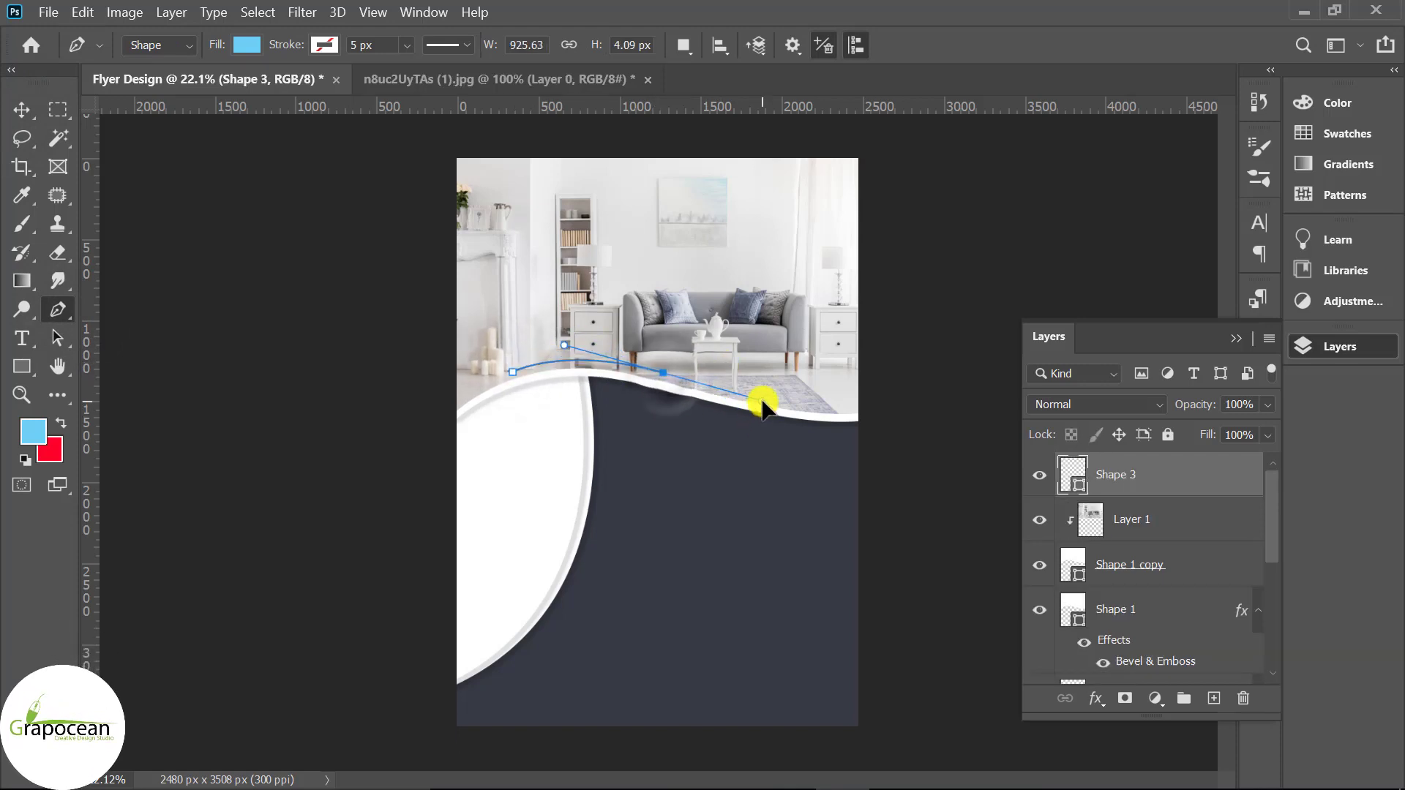
drag(856, 414, 935, 387)
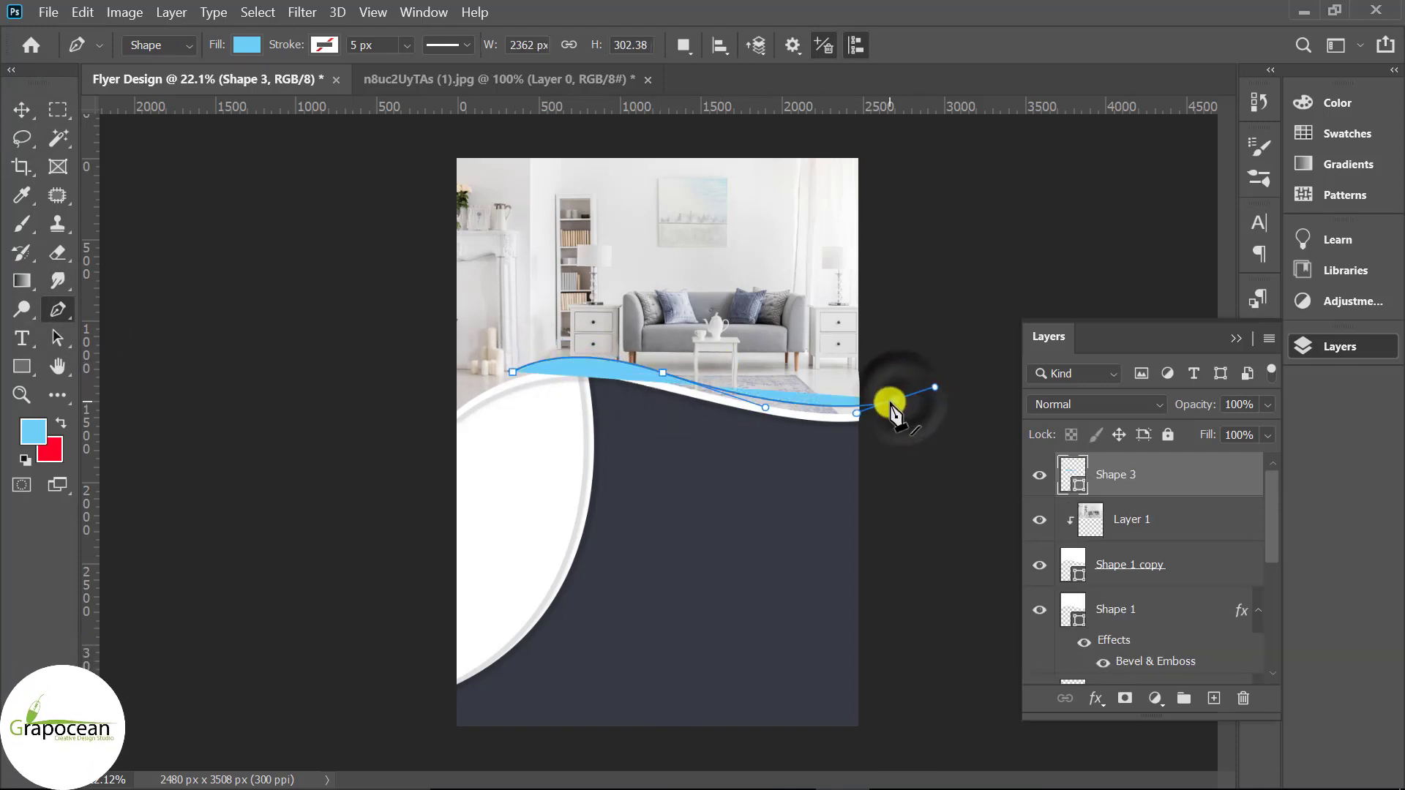
click(895, 400)
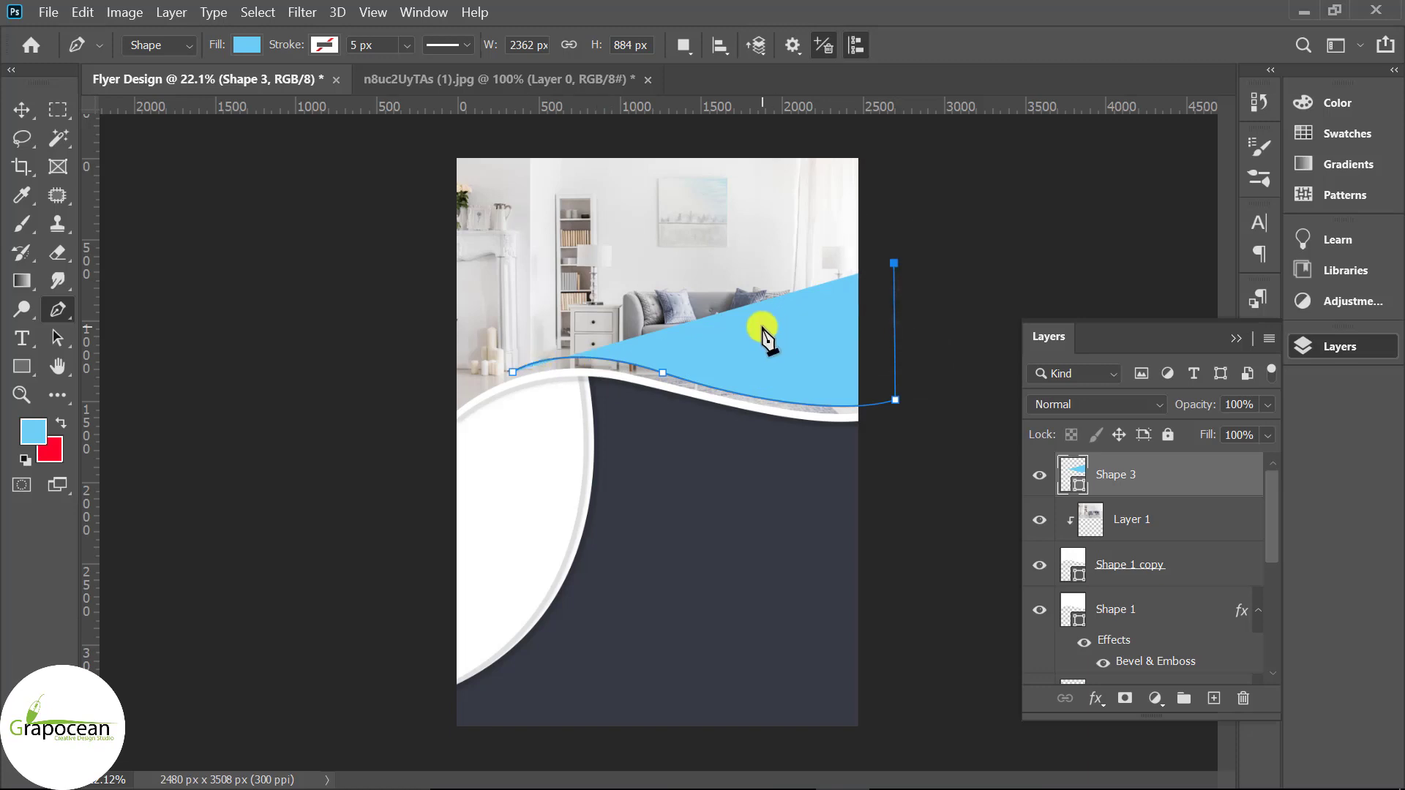
drag(715, 338, 568, 322)
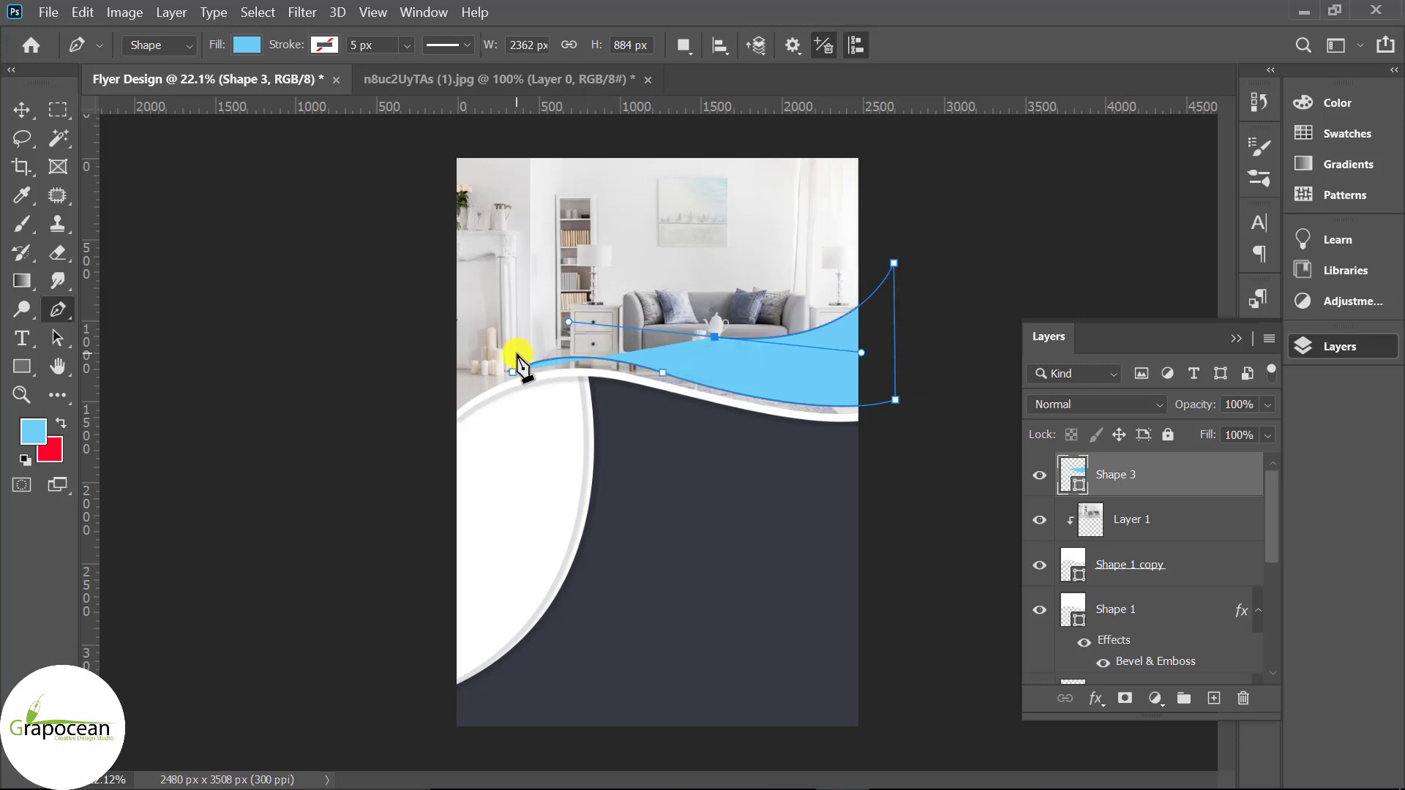
click(512, 373)
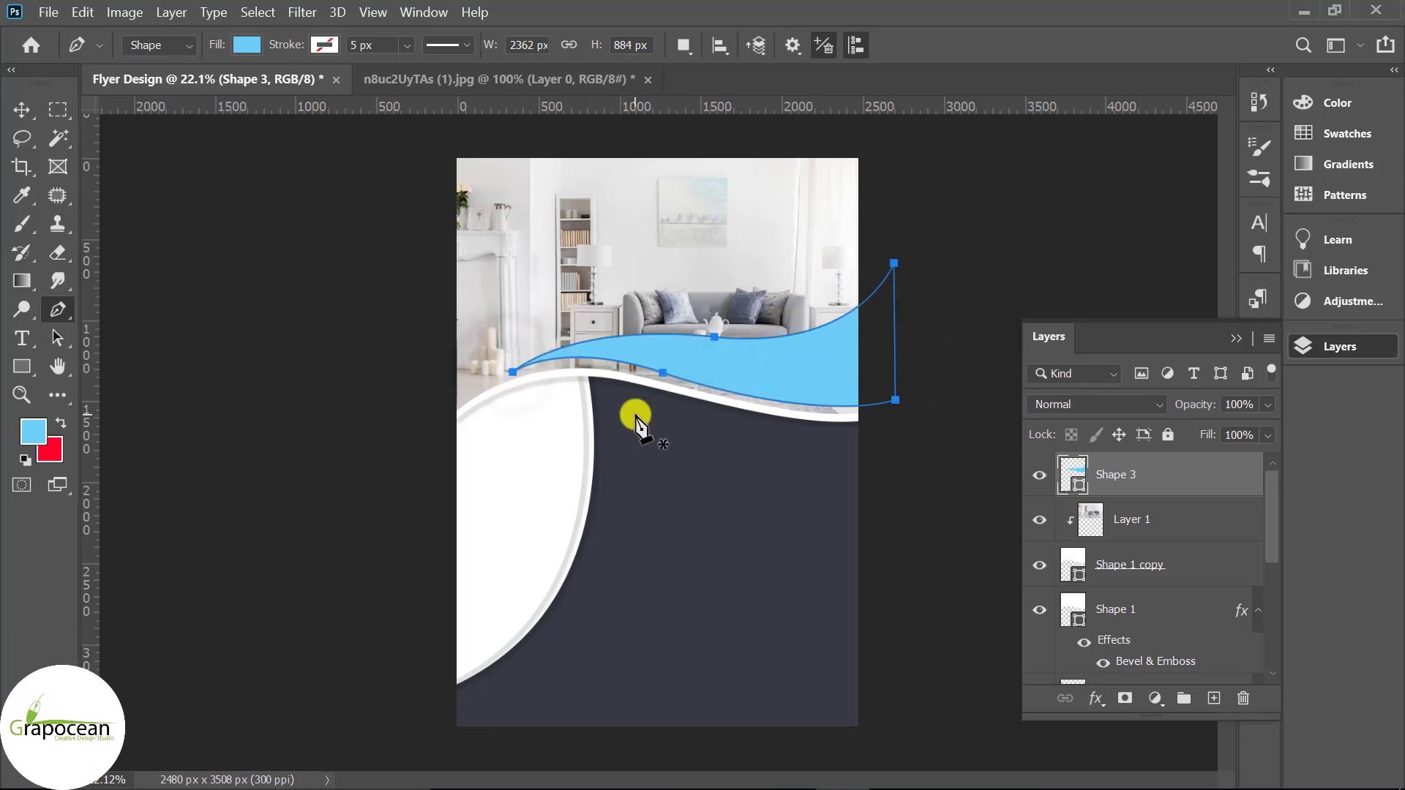
Fill the new wave shape with purple
click(19, 107)
click(242, 403)
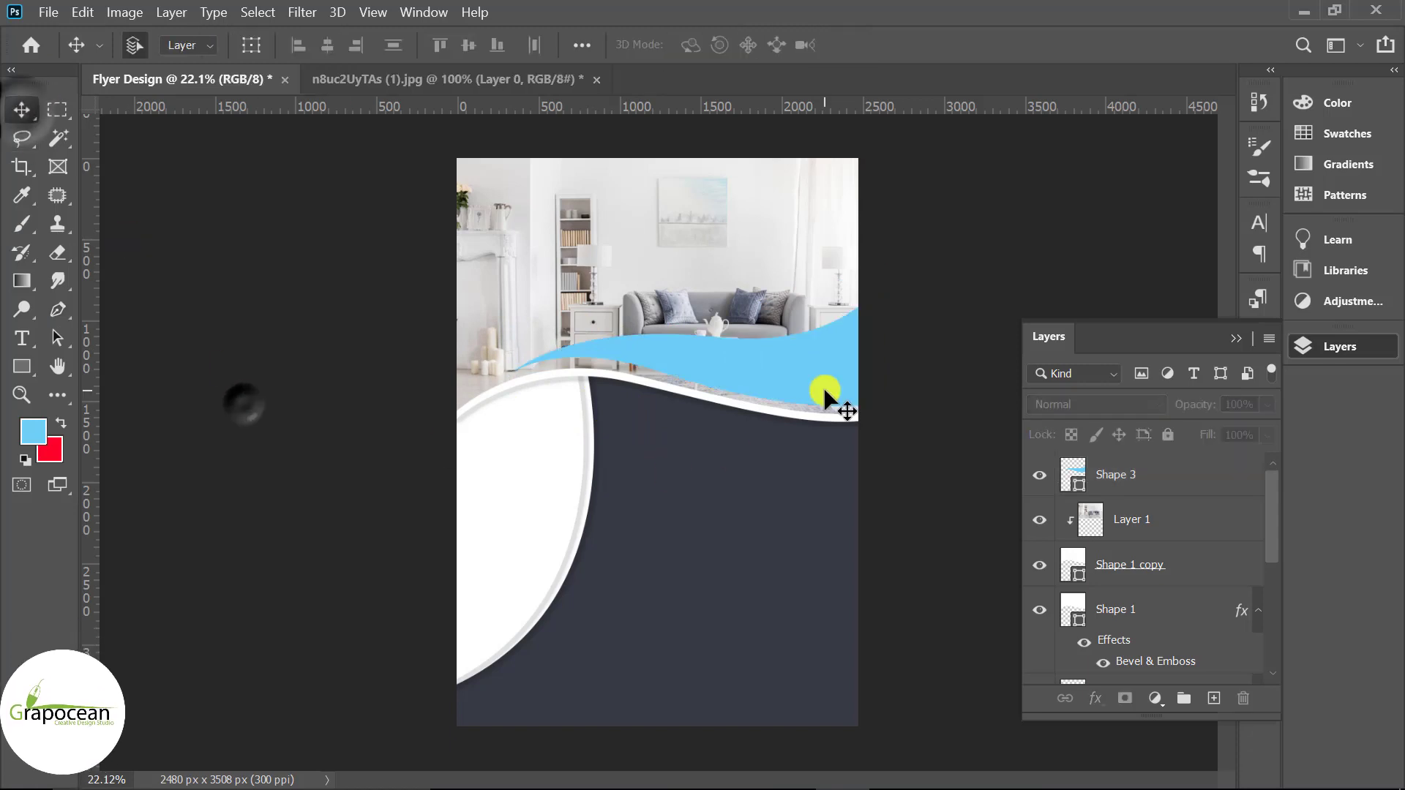
click(823, 370)
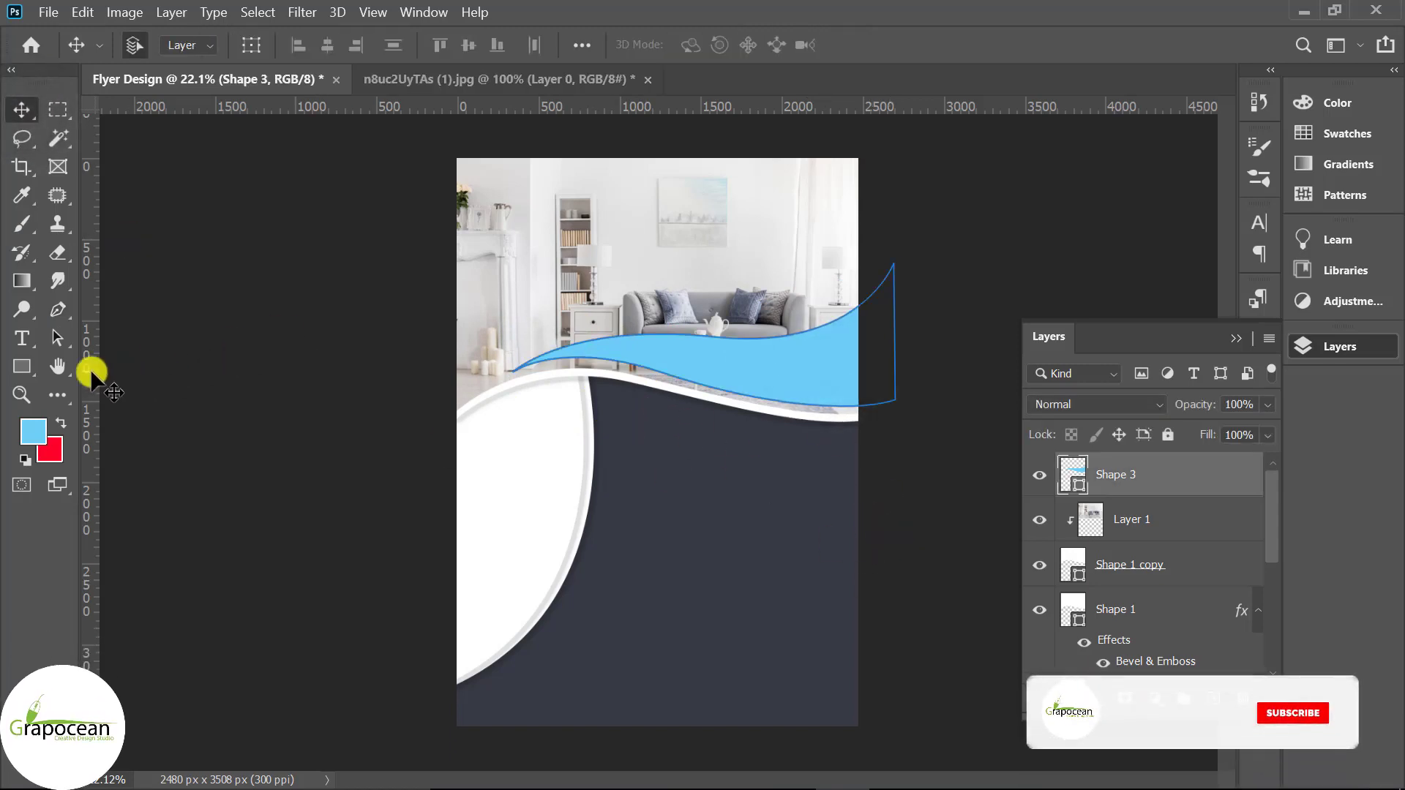
click(21, 366)
click(245, 43)
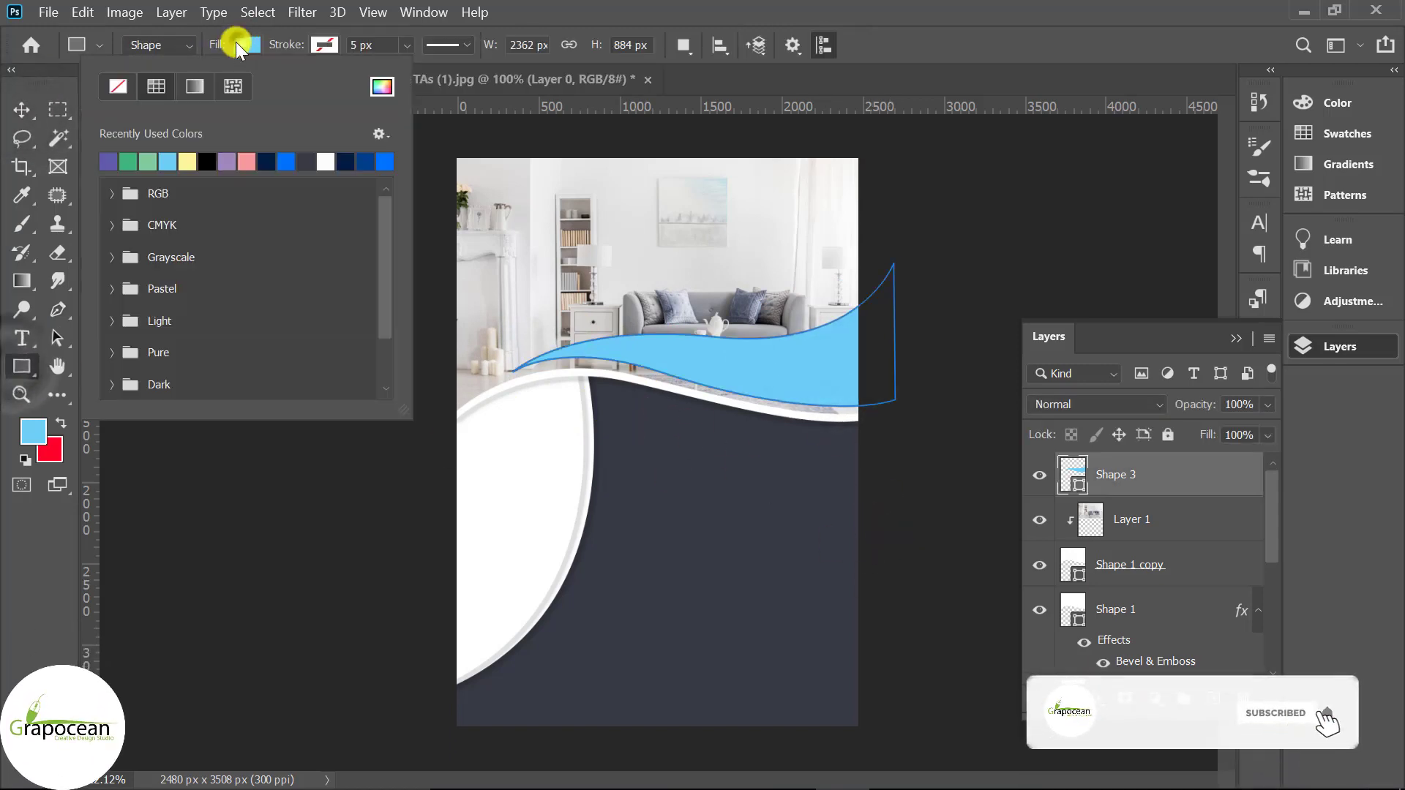
click(111, 160)
Lower the purple wave layer's opacity to 74%
click(22, 109)
click(399, 411)
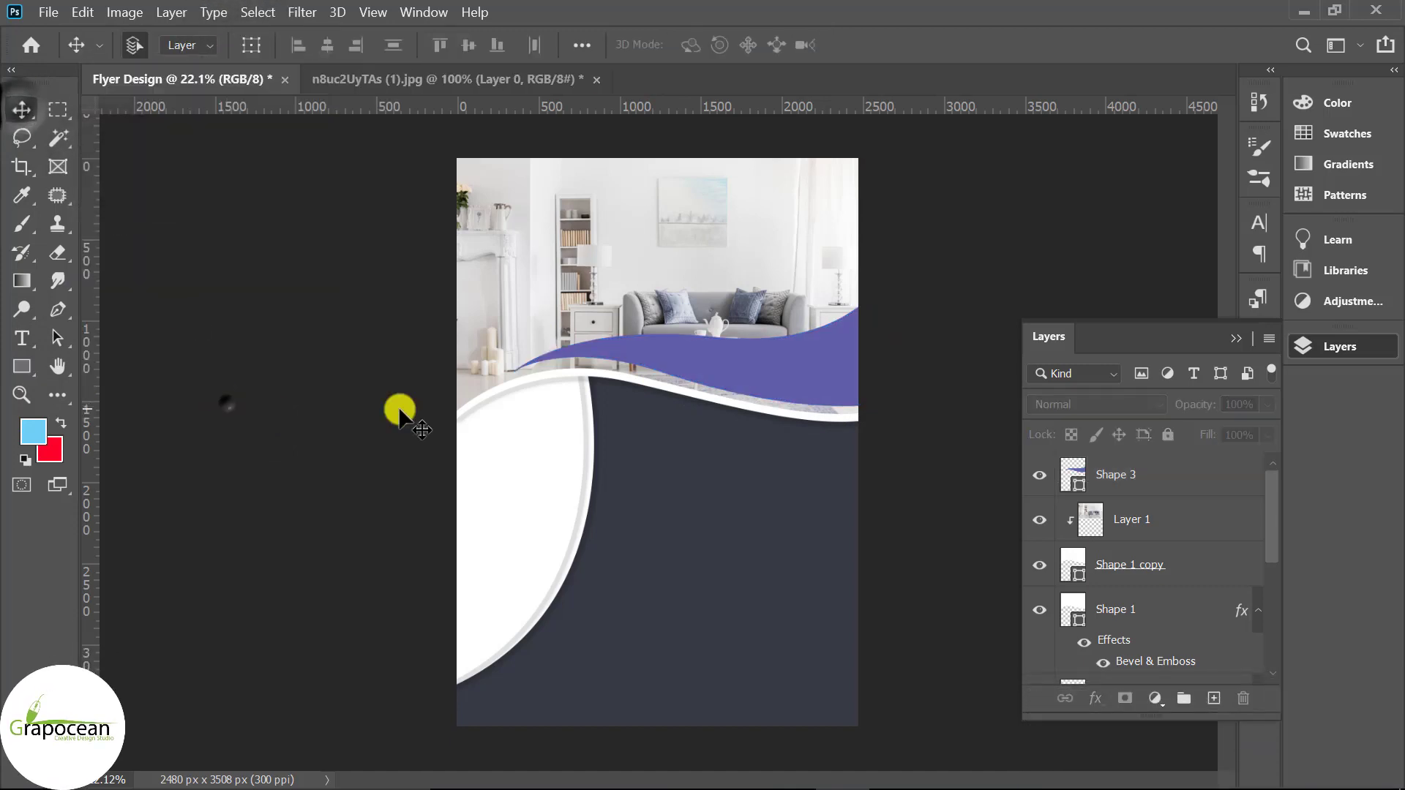
click(770, 345)
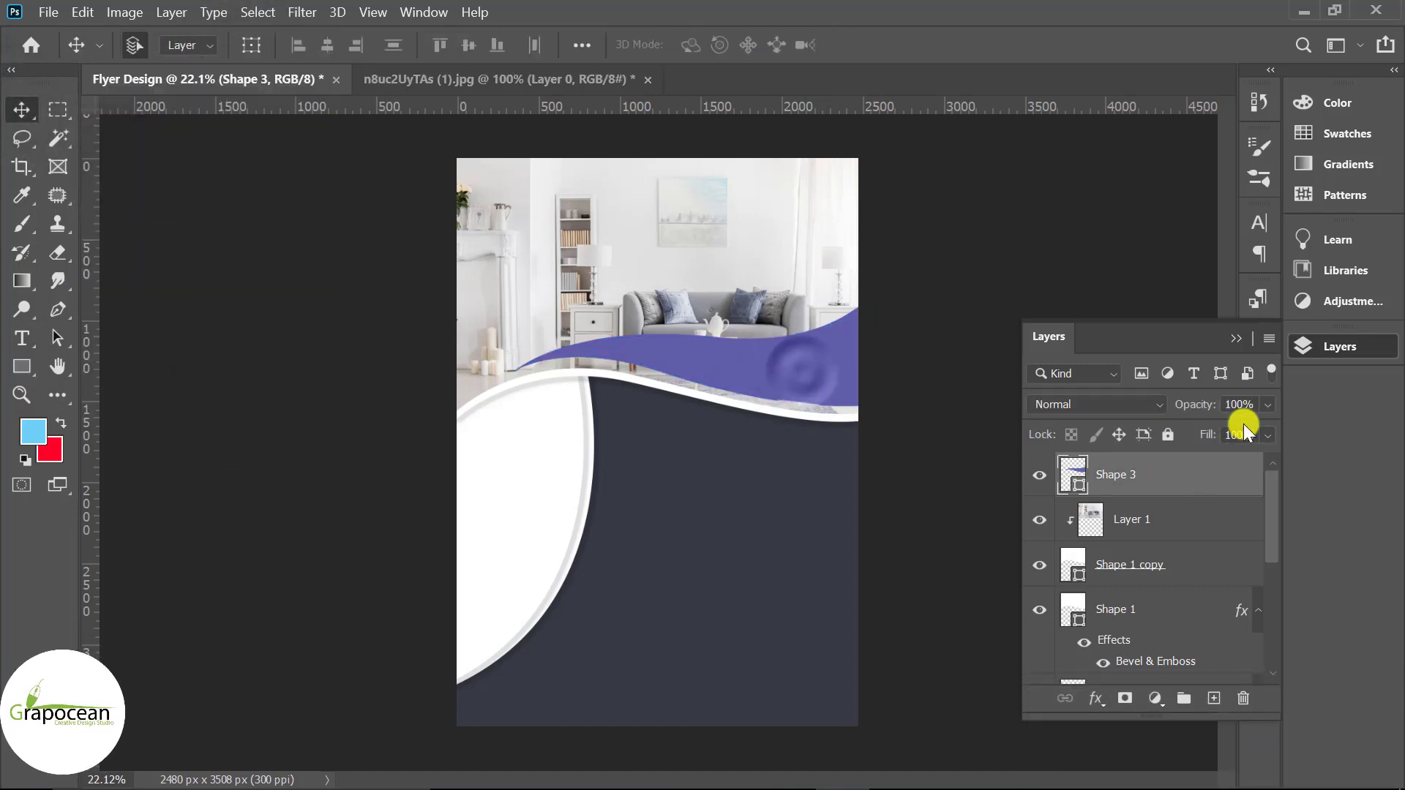
click(1268, 405)
drag(1271, 426, 1232, 429)
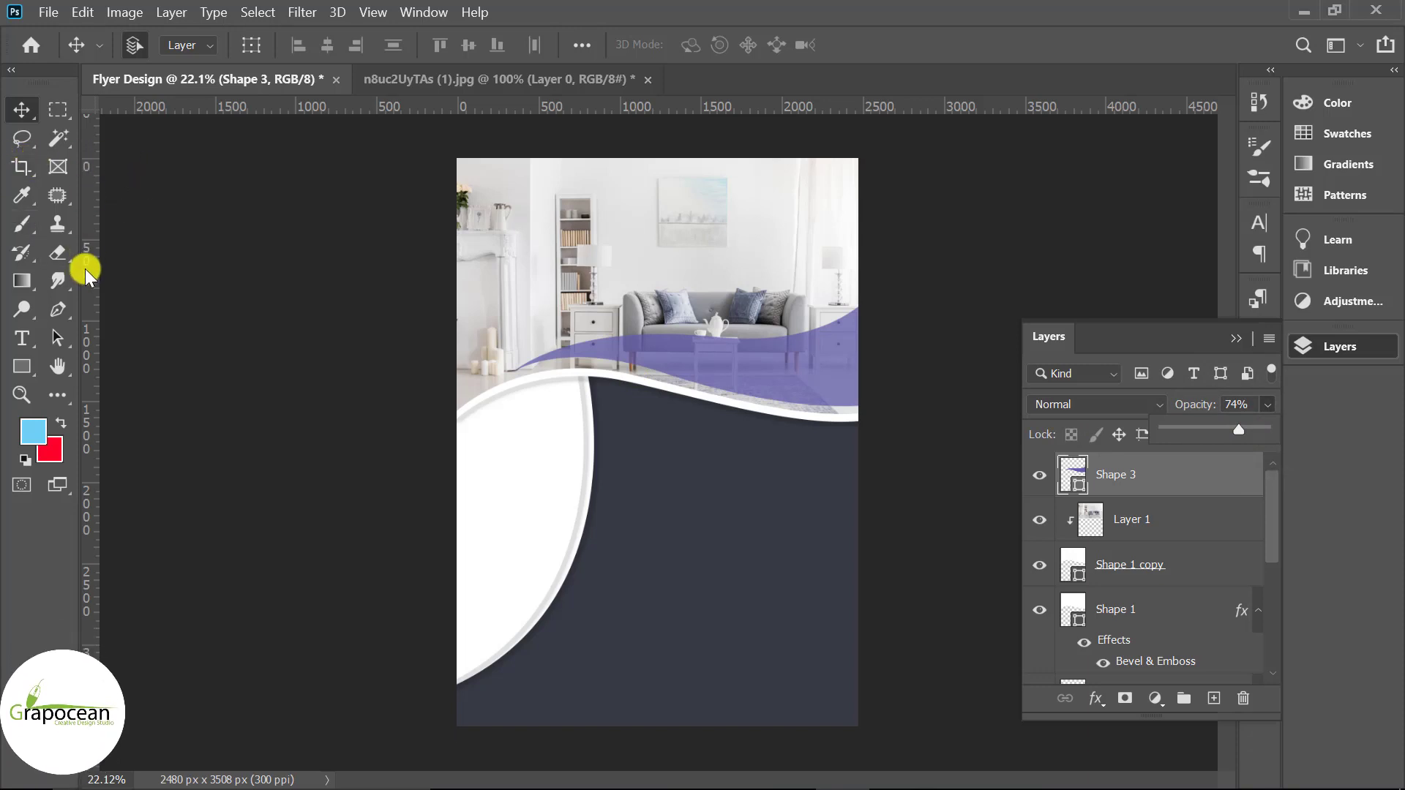
click(58, 309)
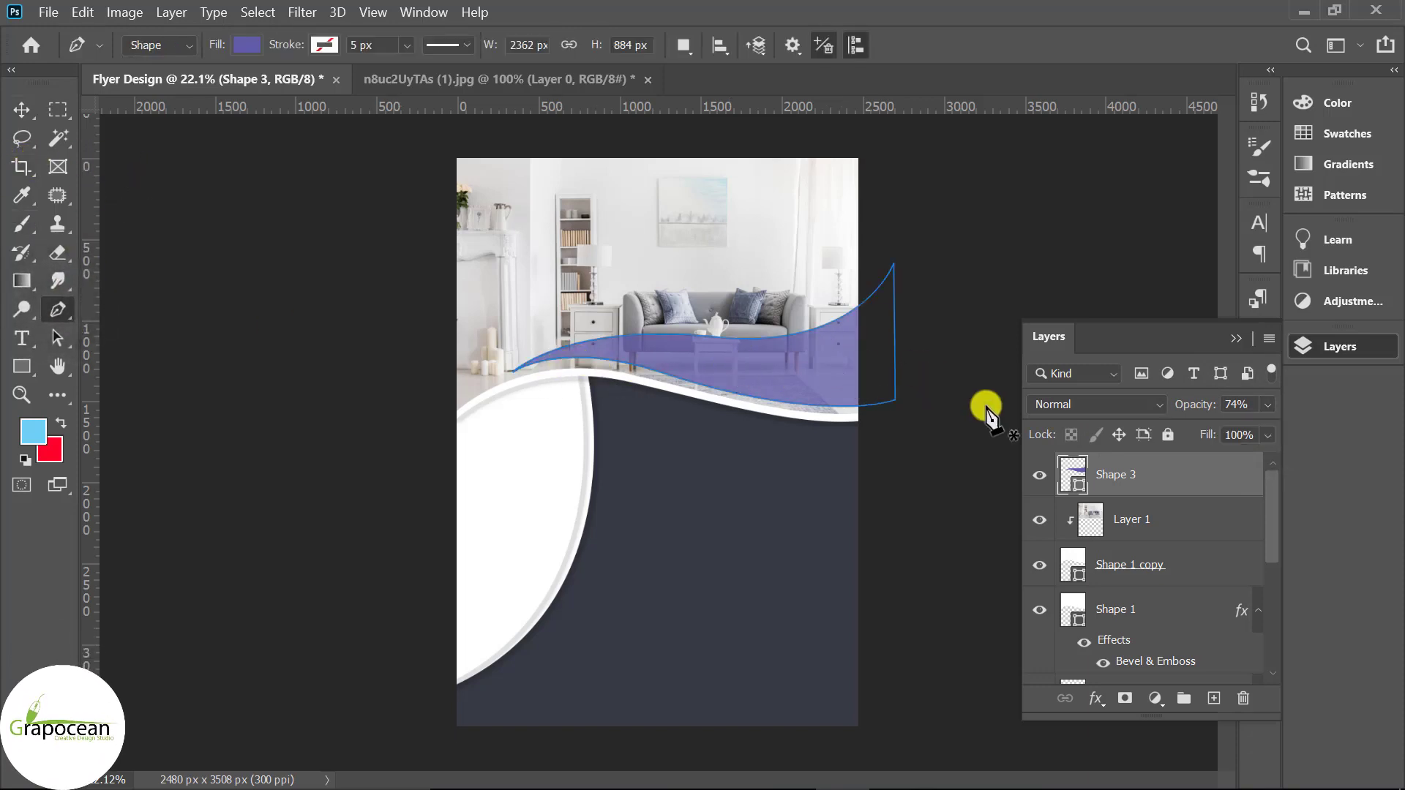
Draw a new curve on a fresh layer along the purple wave's top edge
click(1213, 699)
scroll(605, 392, up, 2)
scroll(446, 388, up, 2)
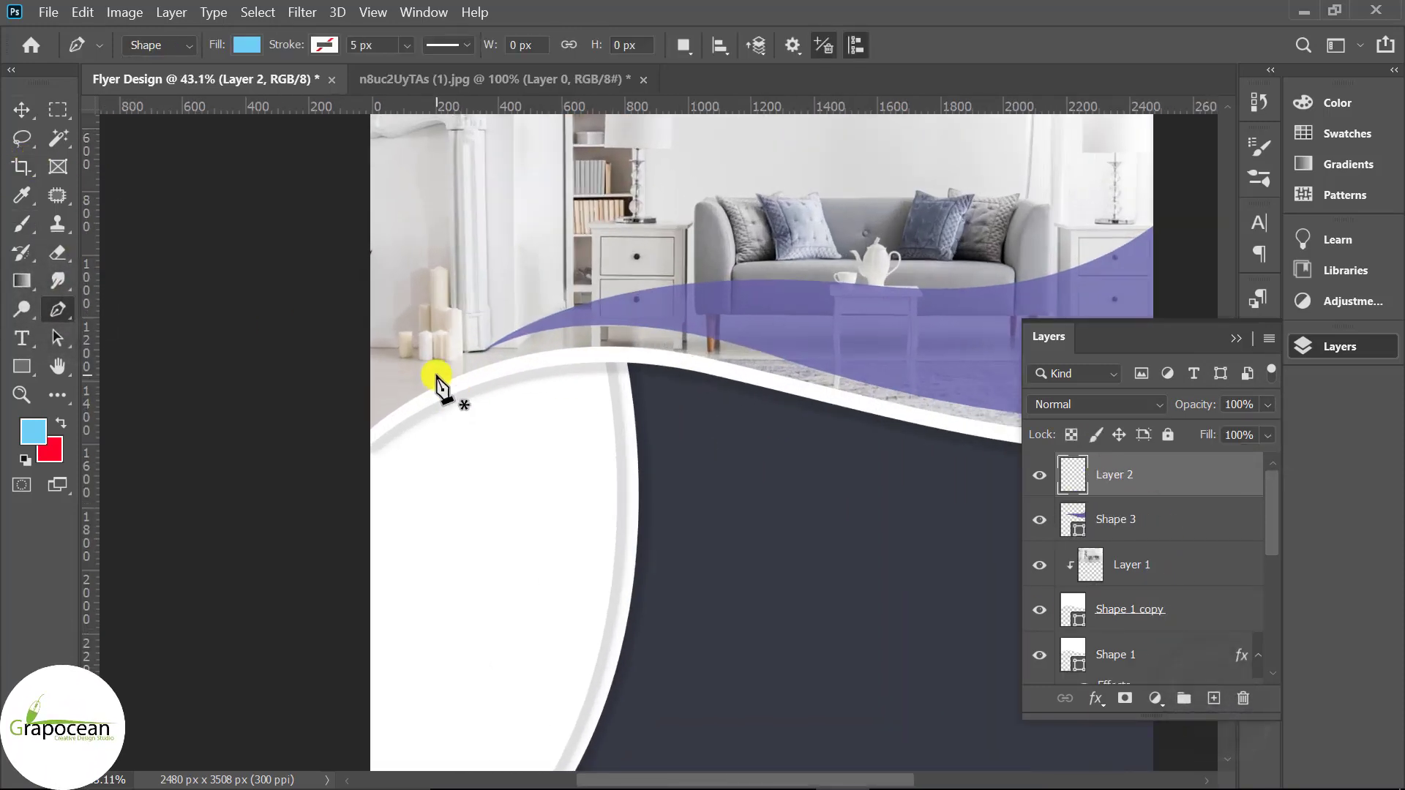
scroll(490, 355, down, 2)
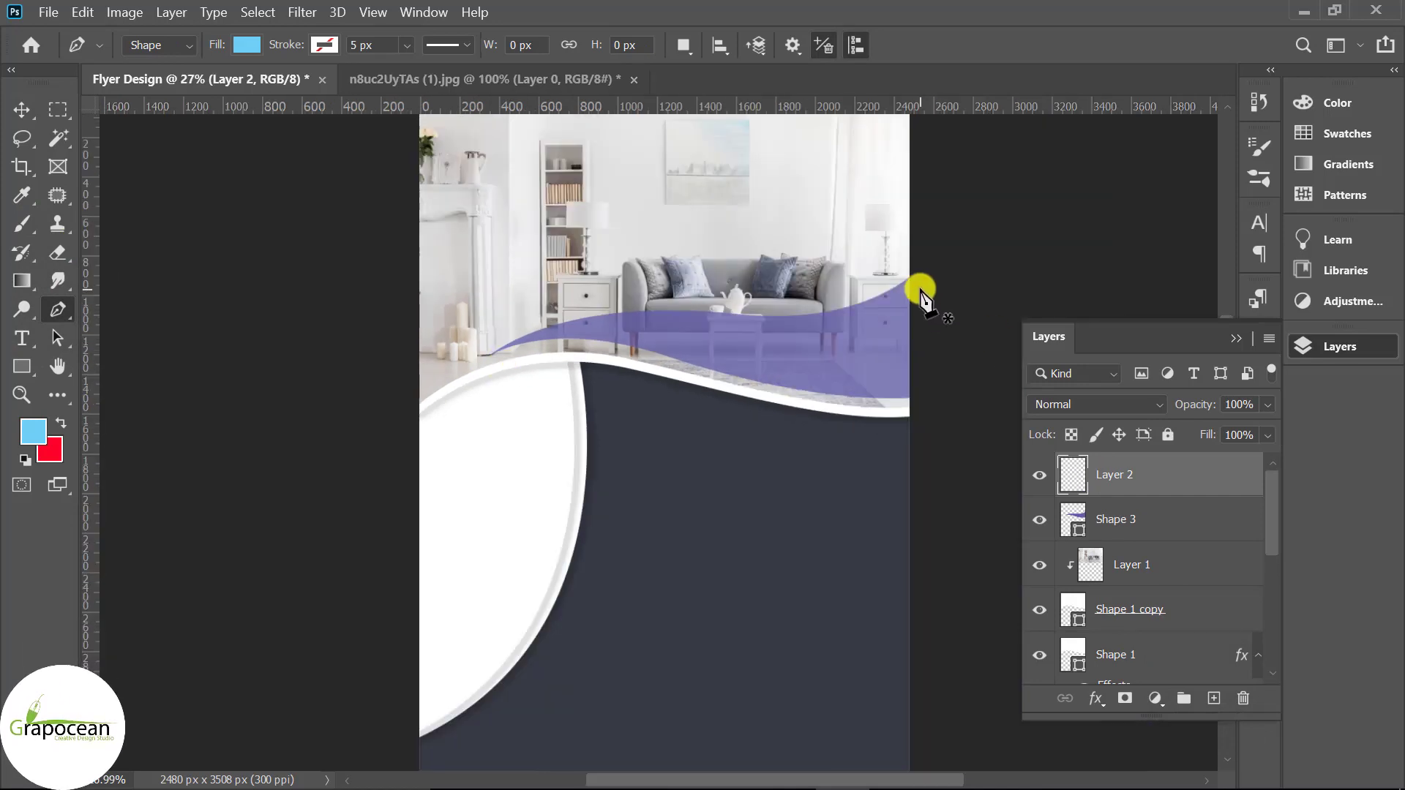
click(455, 376)
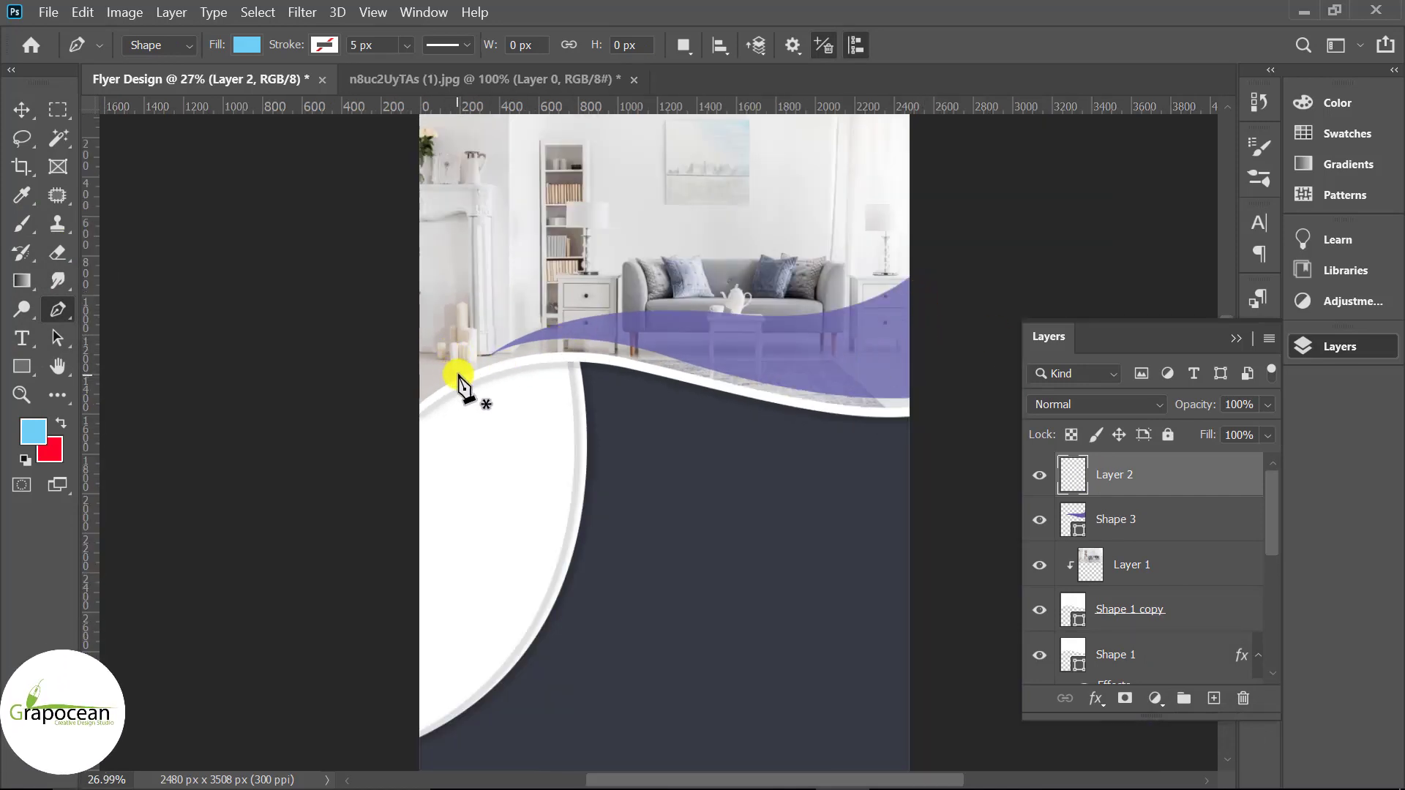
click(454, 382)
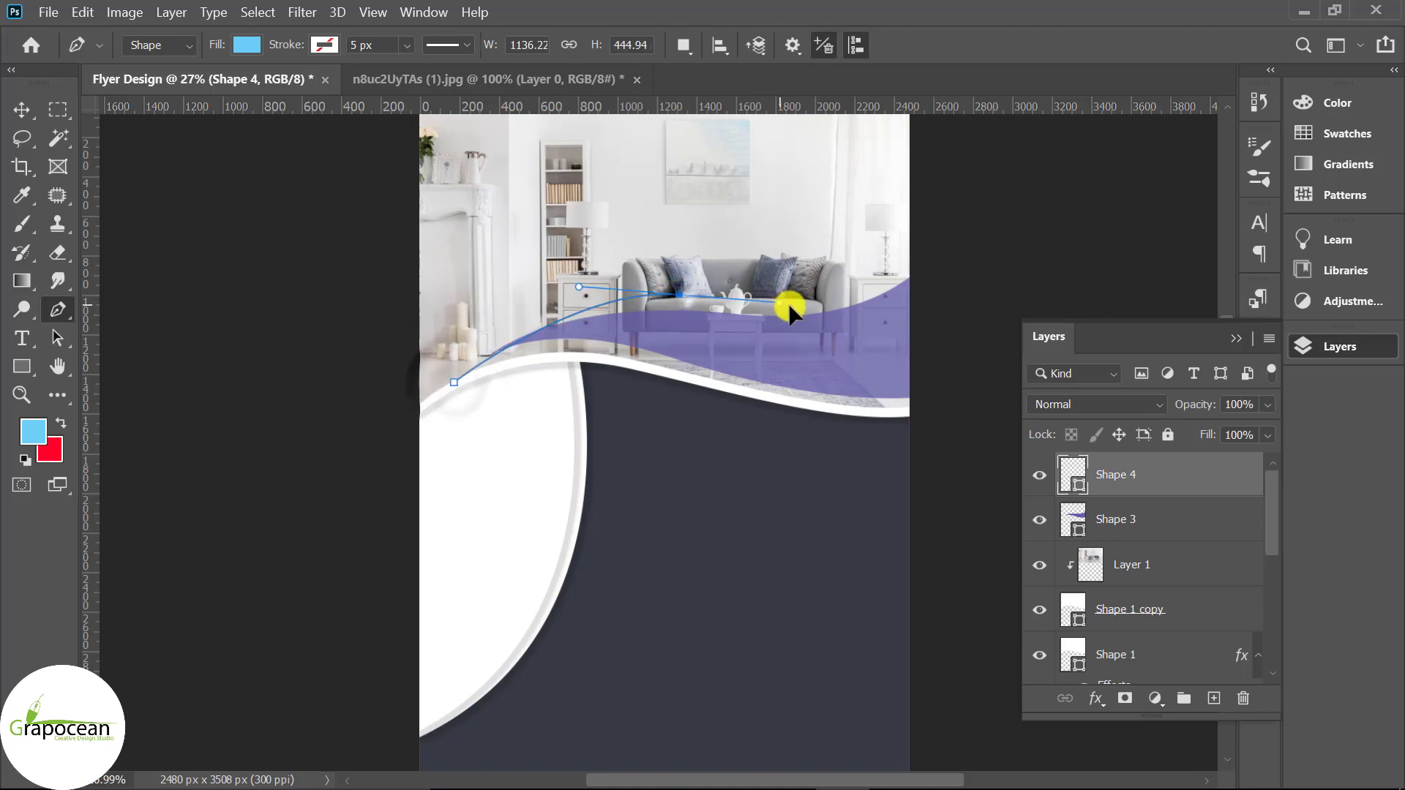
drag(788, 303, 840, 305)
drag(930, 243, 944, 216)
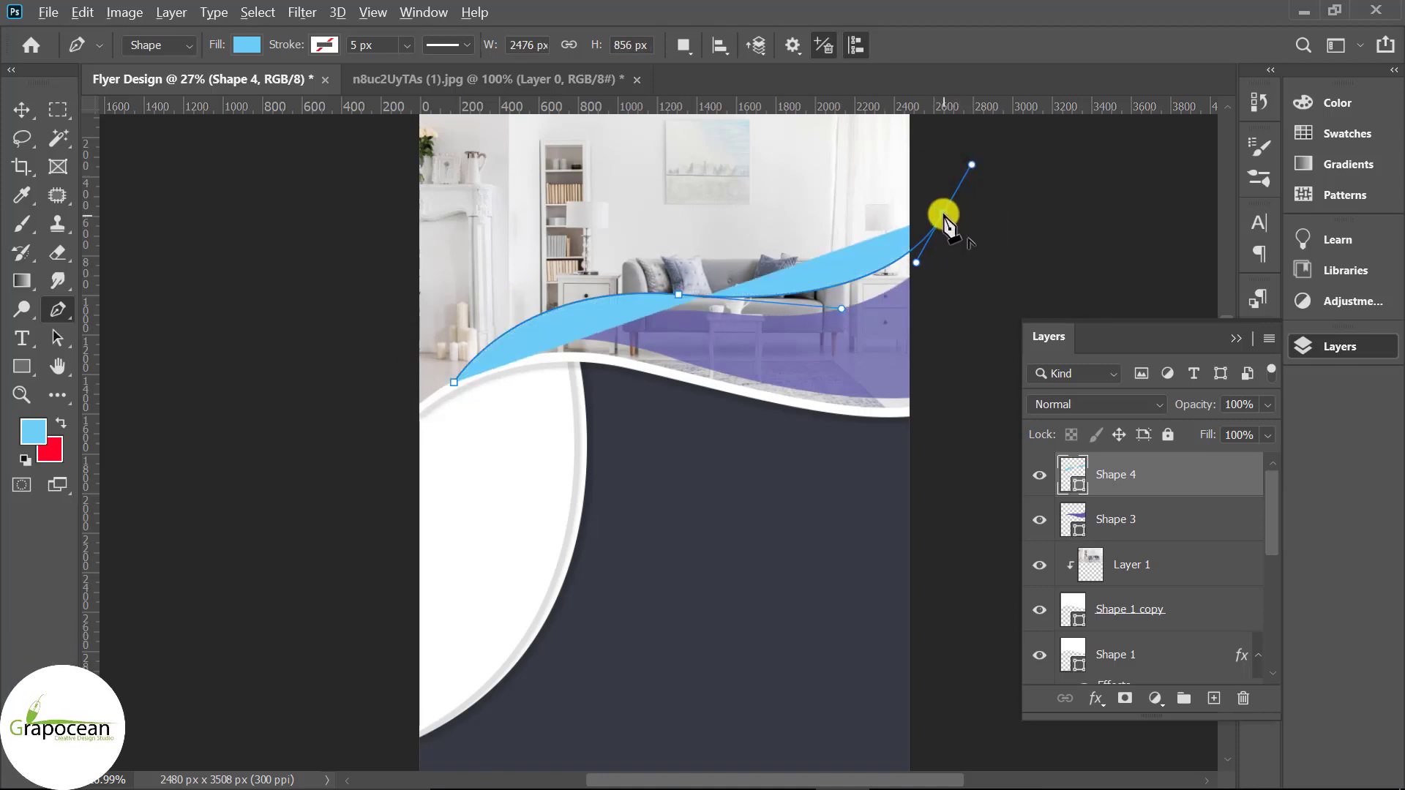
Give the curve no fill and a white stroke about 32 px wide
click(248, 46)
click(121, 86)
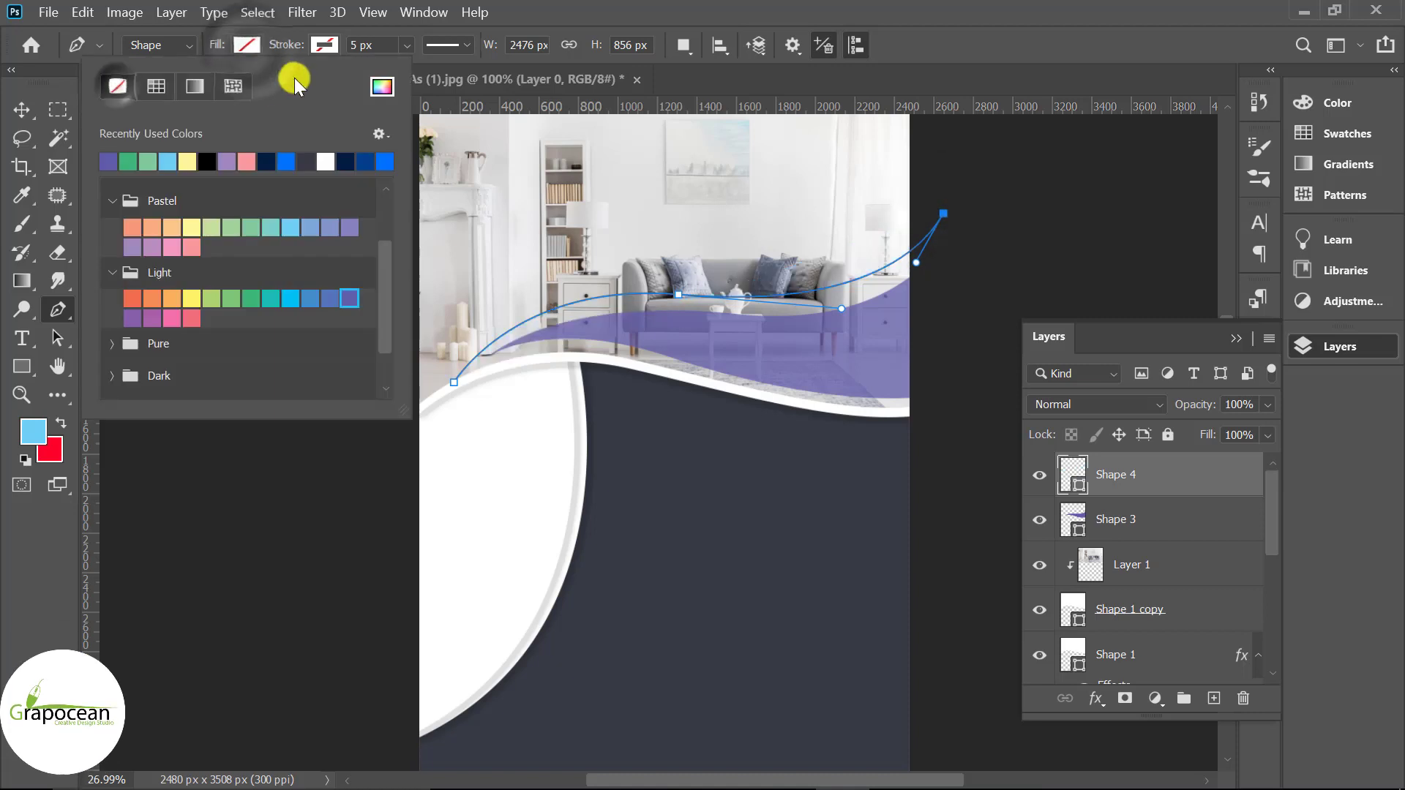
click(323, 43)
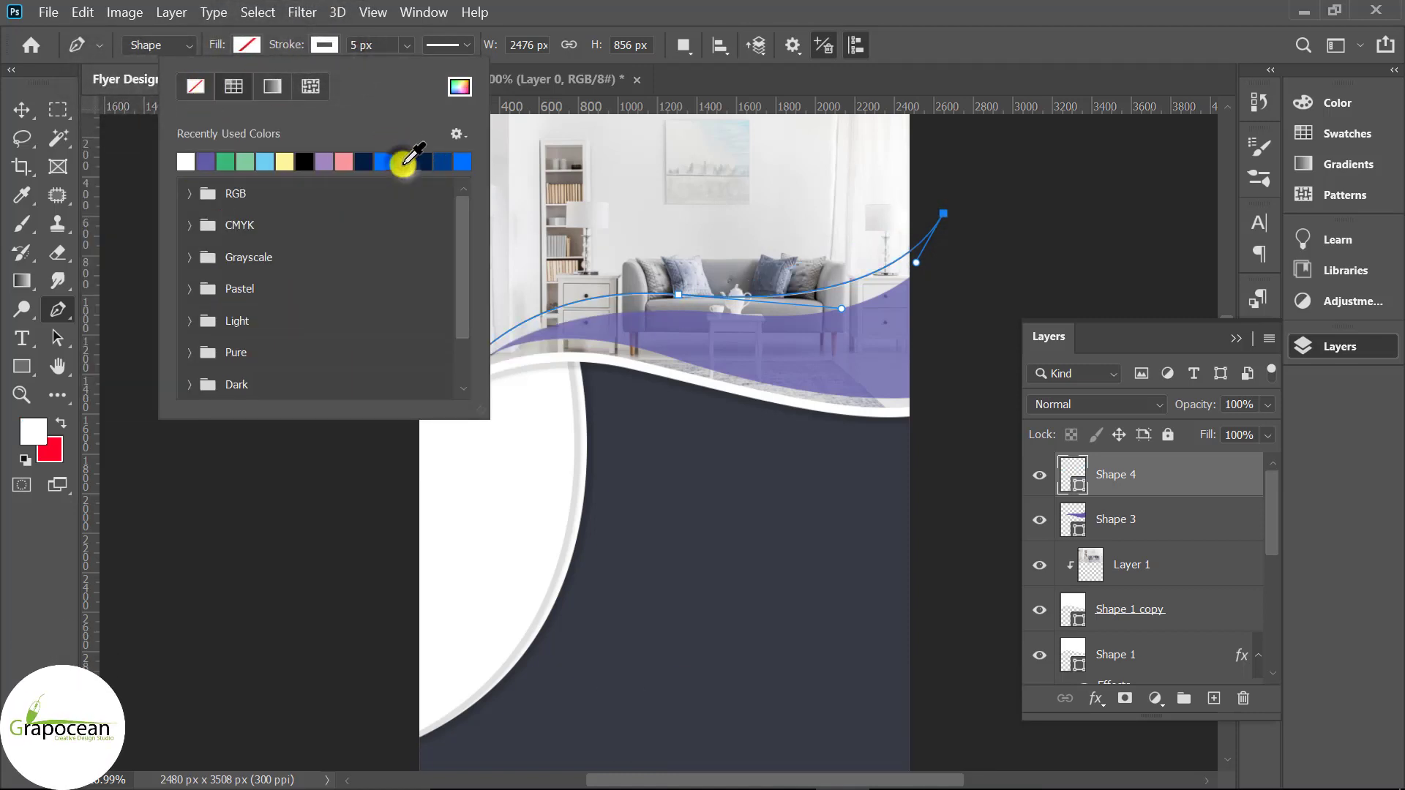
click(405, 46)
drag(419, 69, 428, 71)
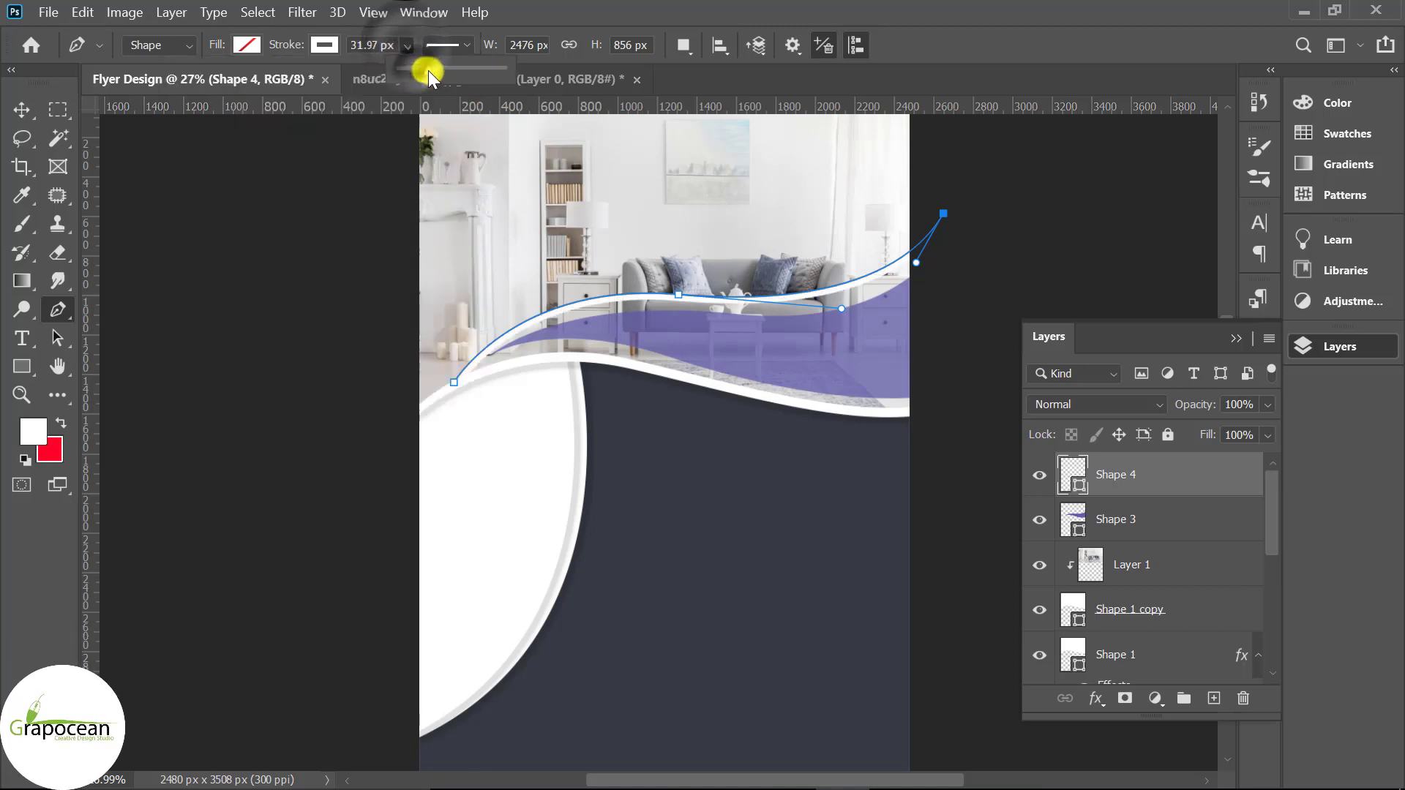
Reshape the purple wave's left end point to curve upward
click(21, 109)
click(176, 381)
scroll(537, 322, up, 2)
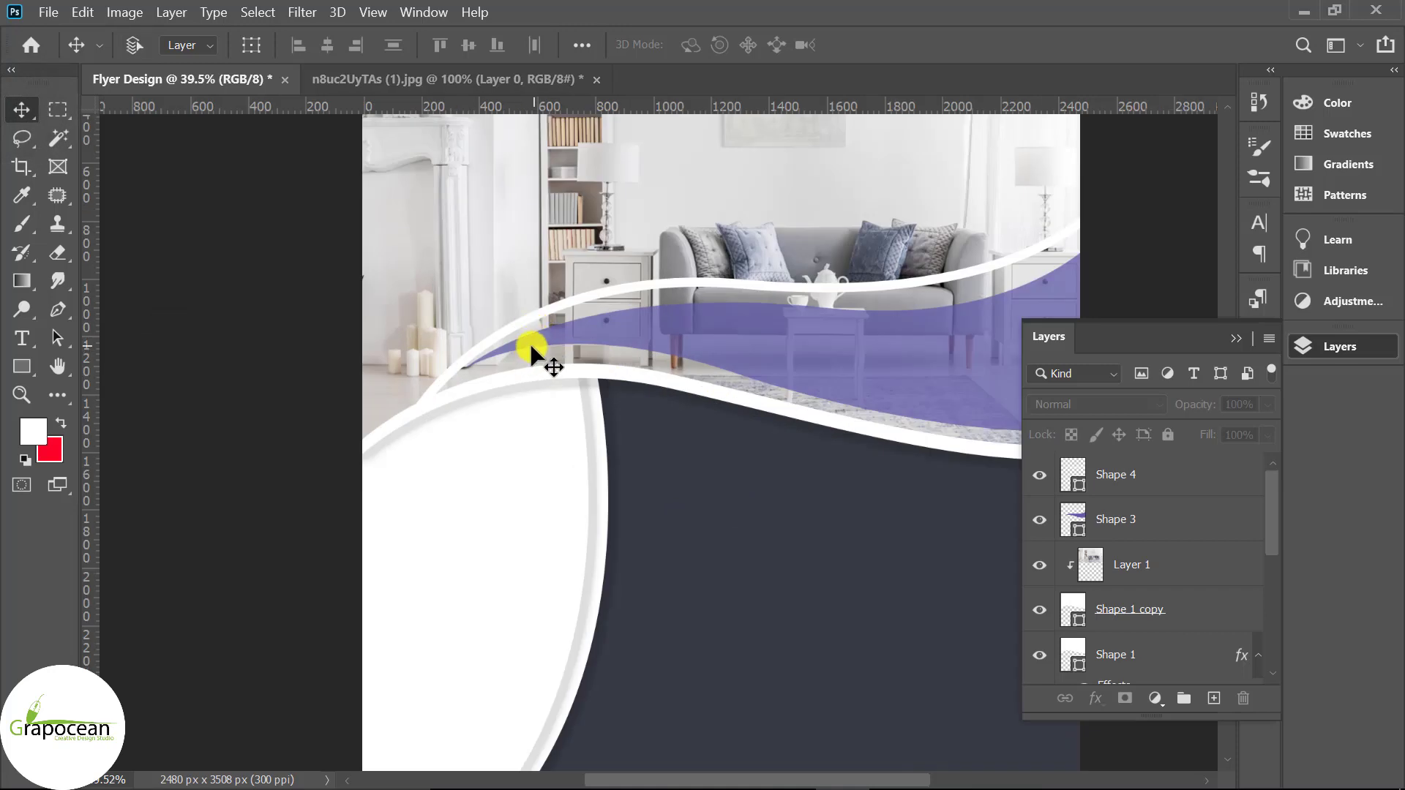
click(635, 330)
ctrl+click(467, 367)
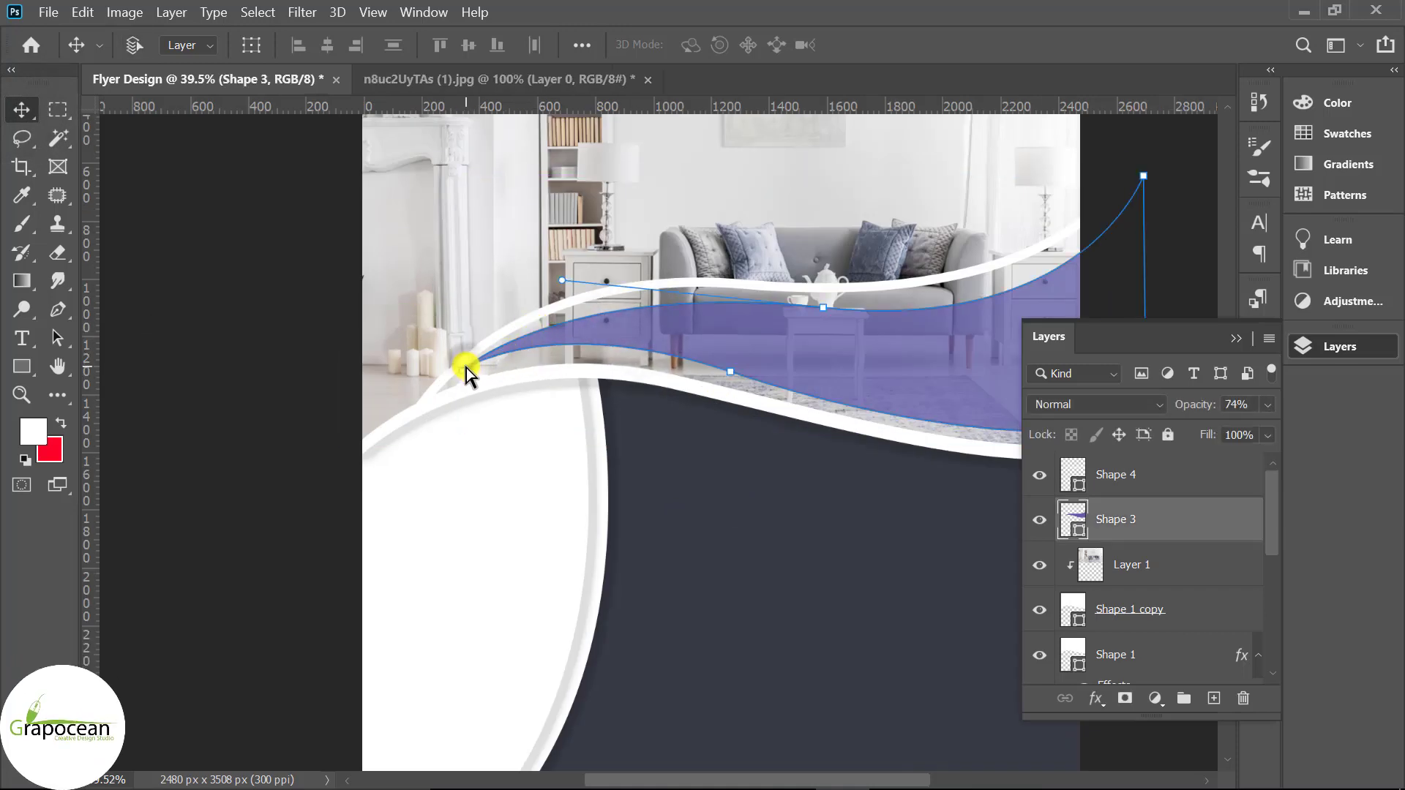
click(460, 378)
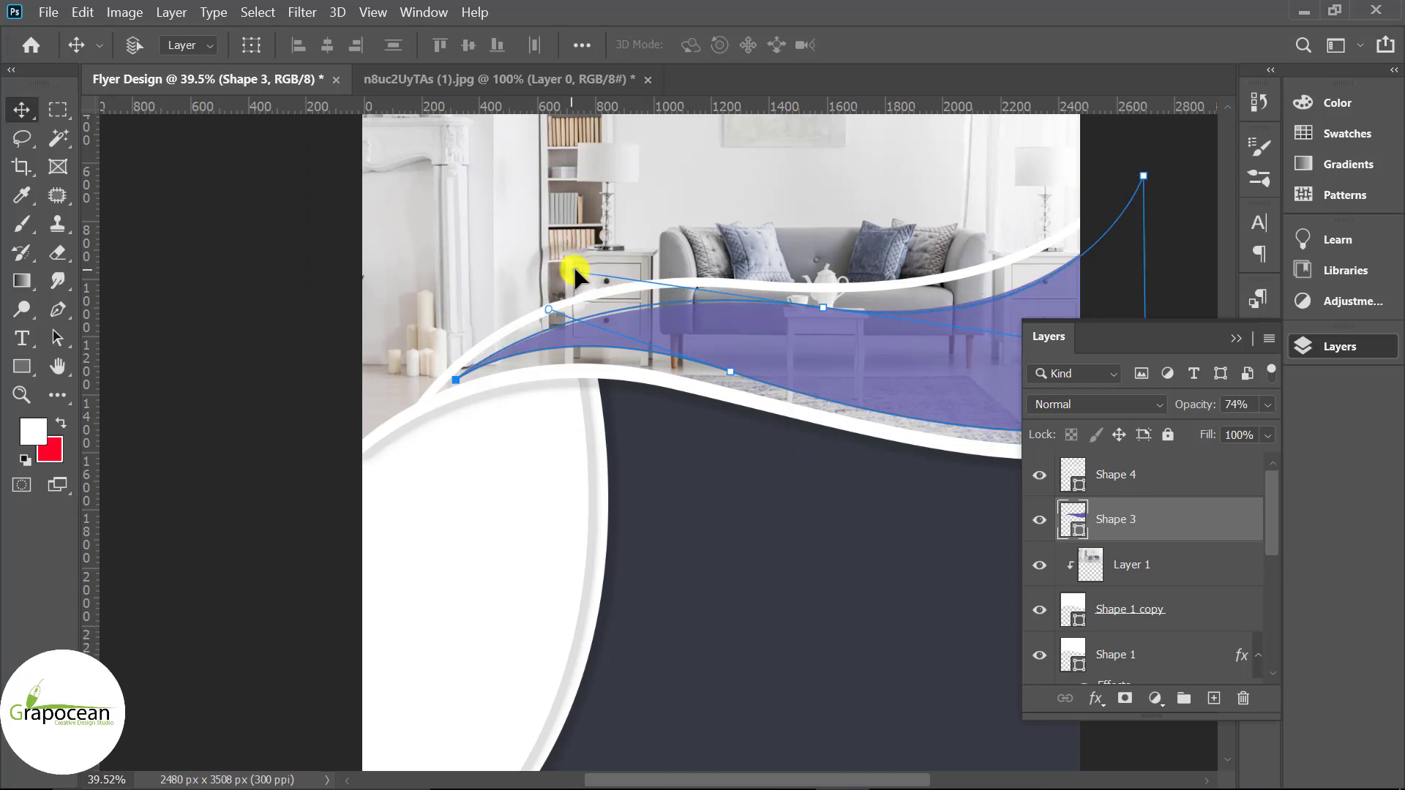
drag(563, 281, 573, 266)
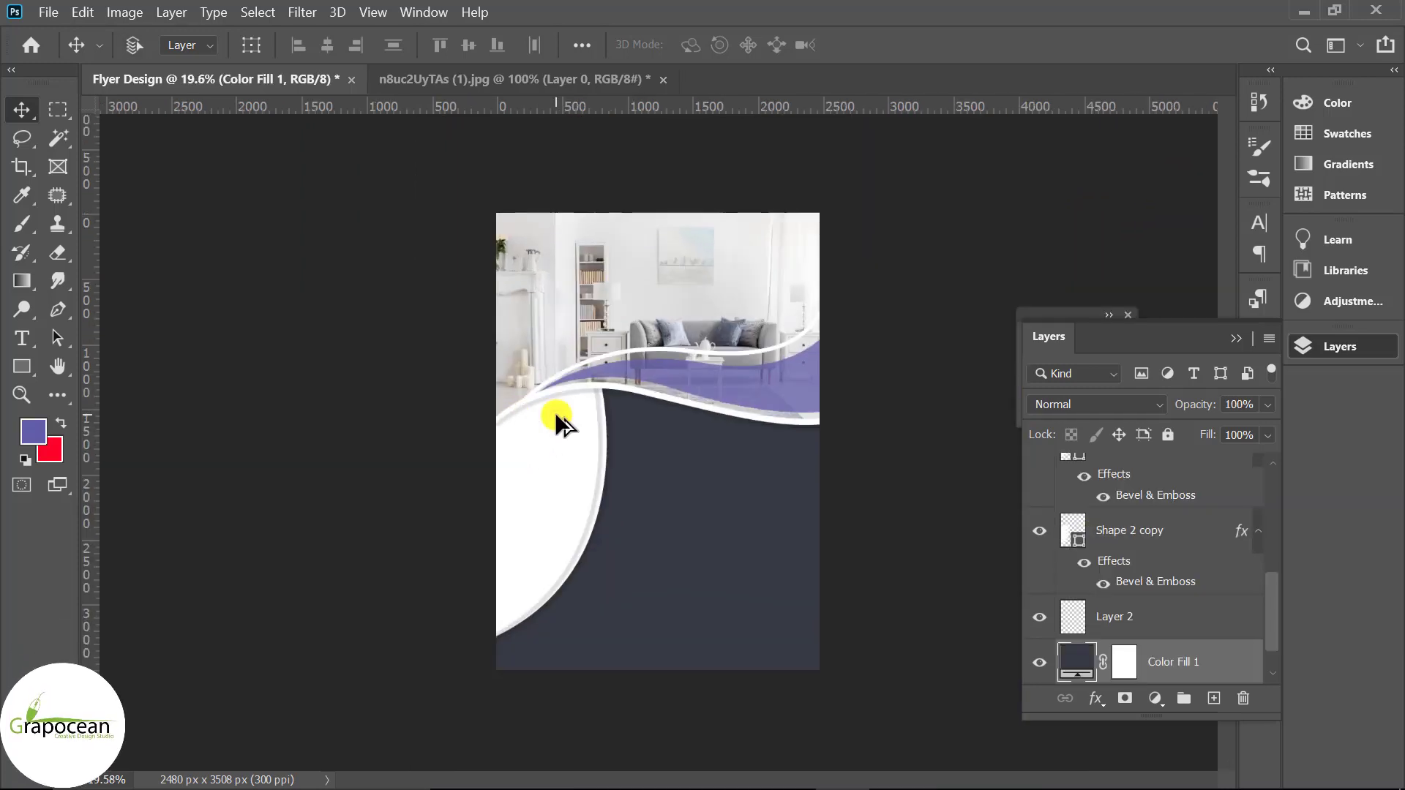
scroll(555, 411, up, 2)
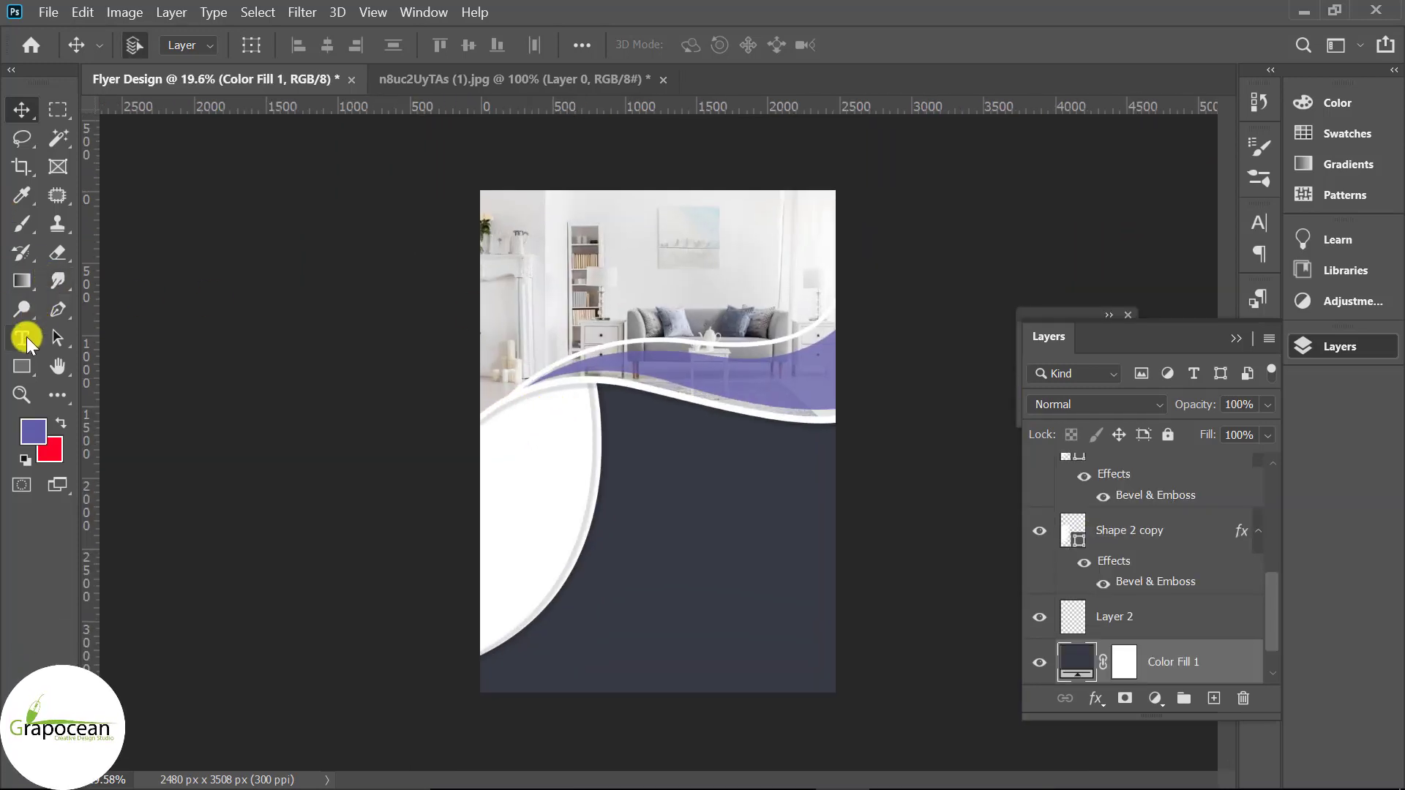
Place new LOREM IPSUM placeholder text on the room photo
click(26, 341)
scroll(1161, 502, up, 5)
mouse_move(1187, 474)
mouse_down()
mouse_move(1209, 677)
mouse_move(615, 235)
mouse_up()
click(725, 315)
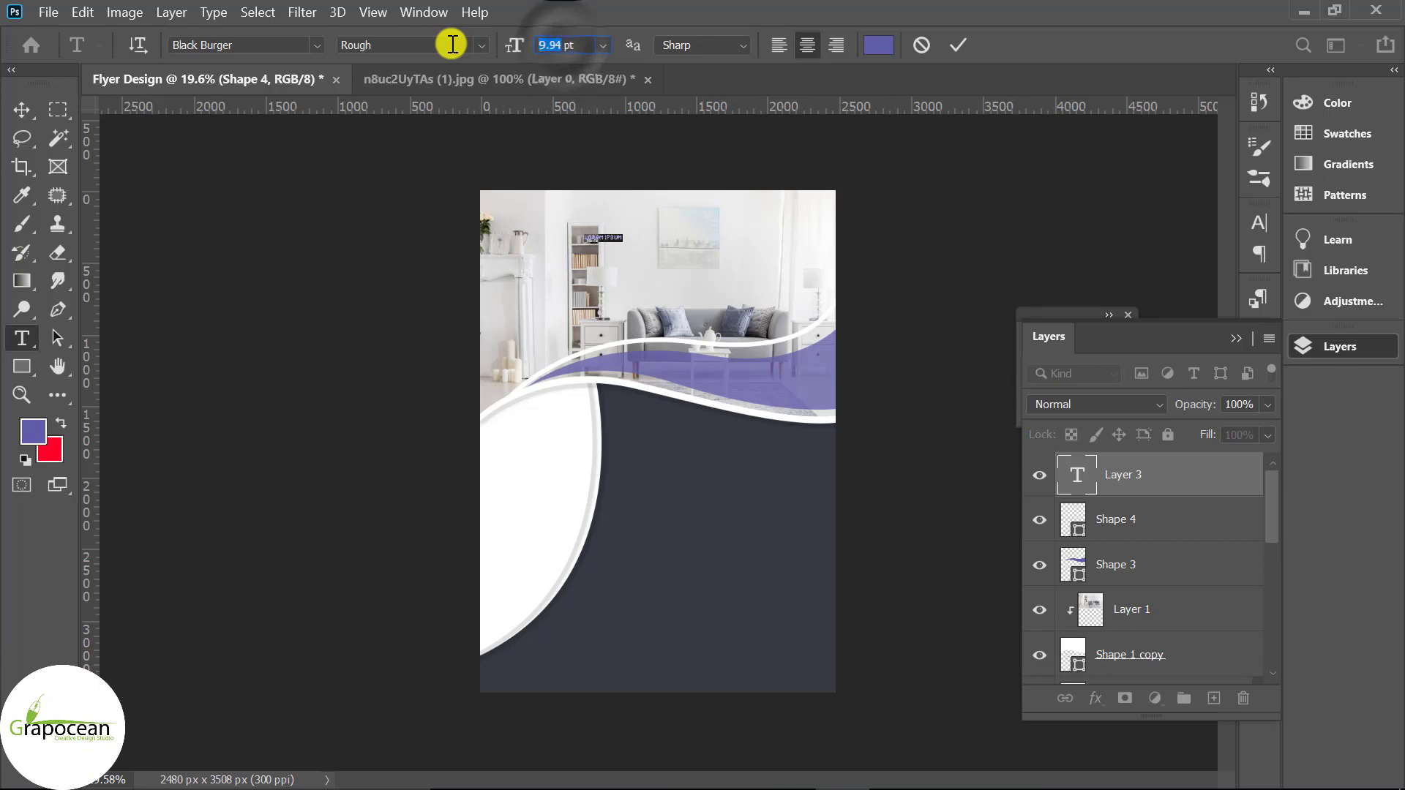
text(7)
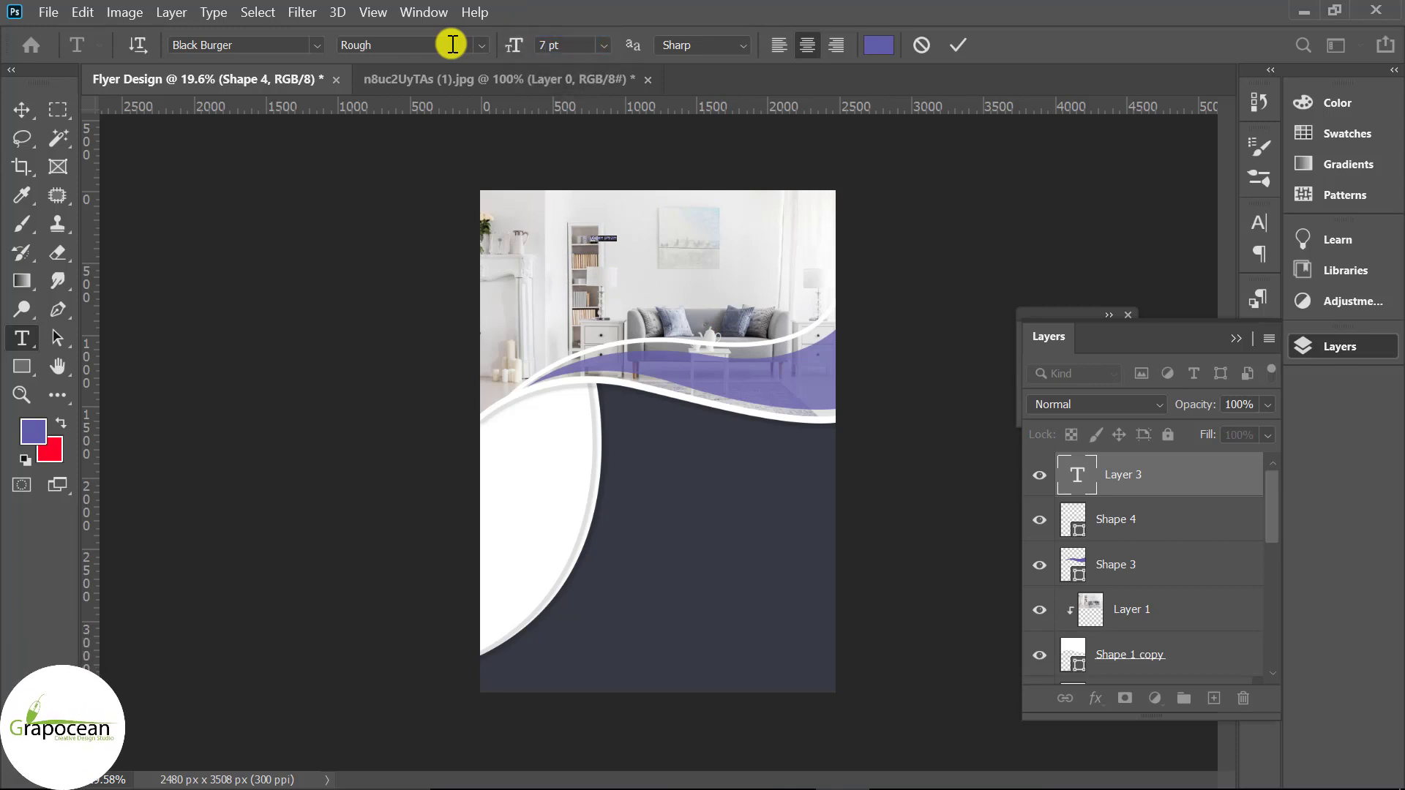
scroll(593, 212, up, 2)
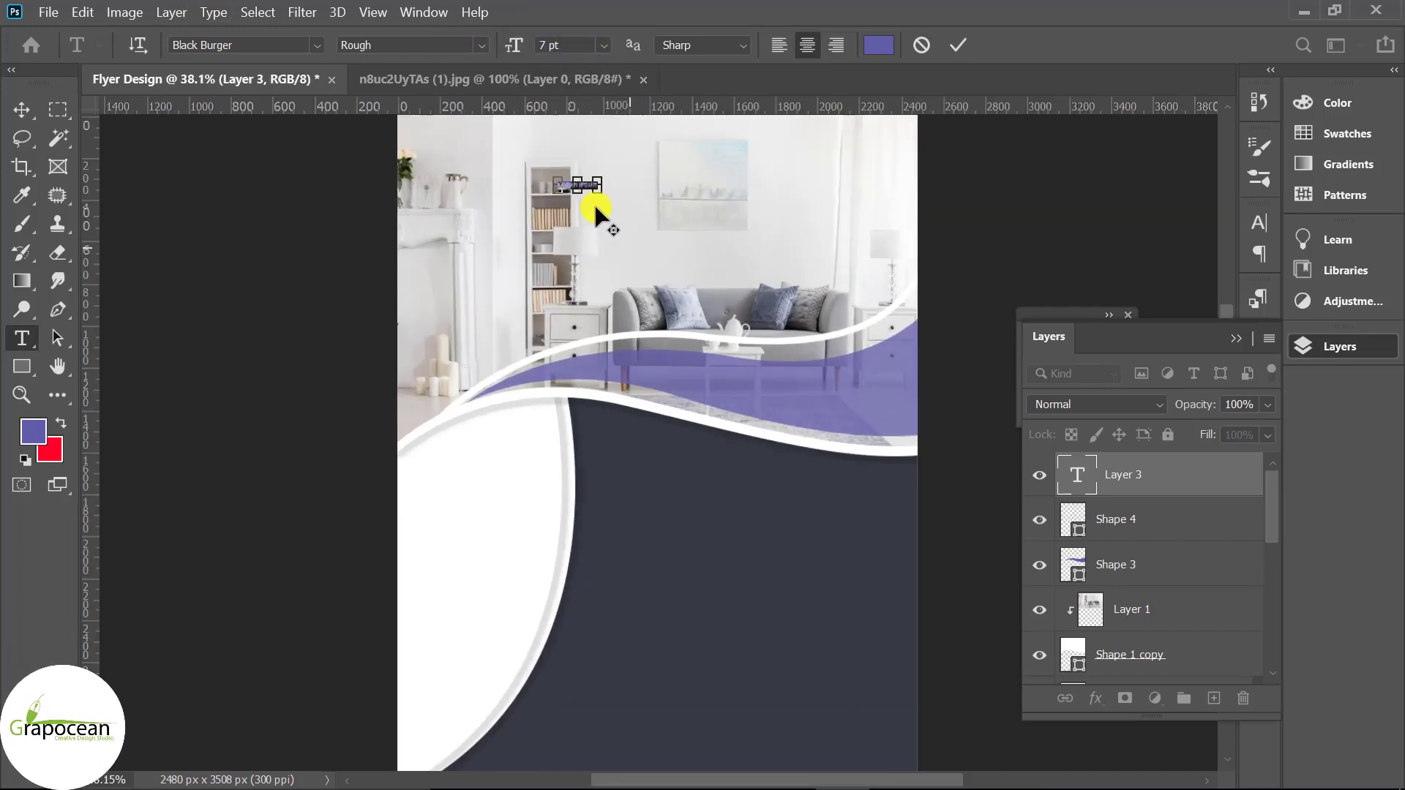
scroll(593, 212, up, 2)
Move the LOREM IPSUM text to the photo's upper right and Alt-drag a copy below it
click(21, 109)
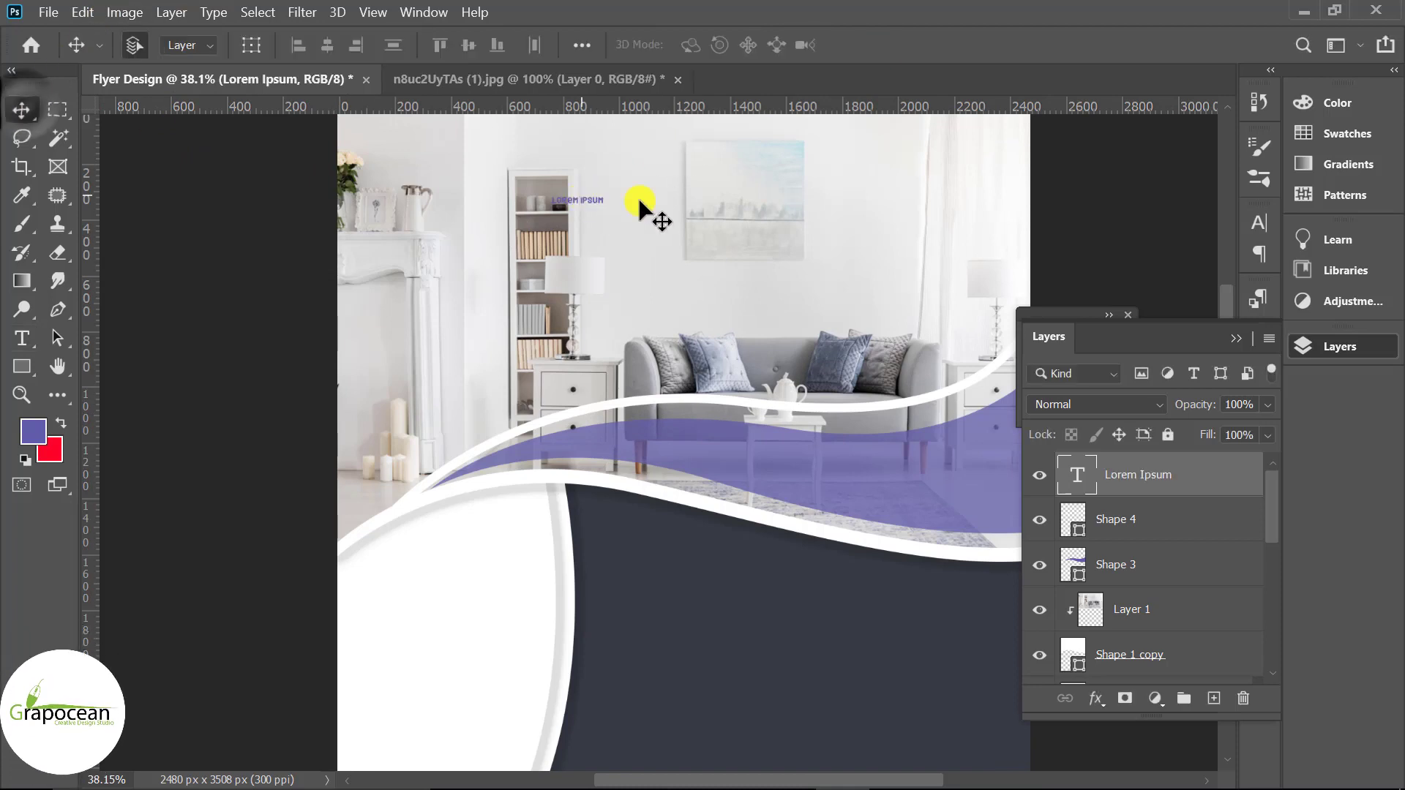
drag(634, 195, 862, 183)
scroll(862, 187, down, 1)
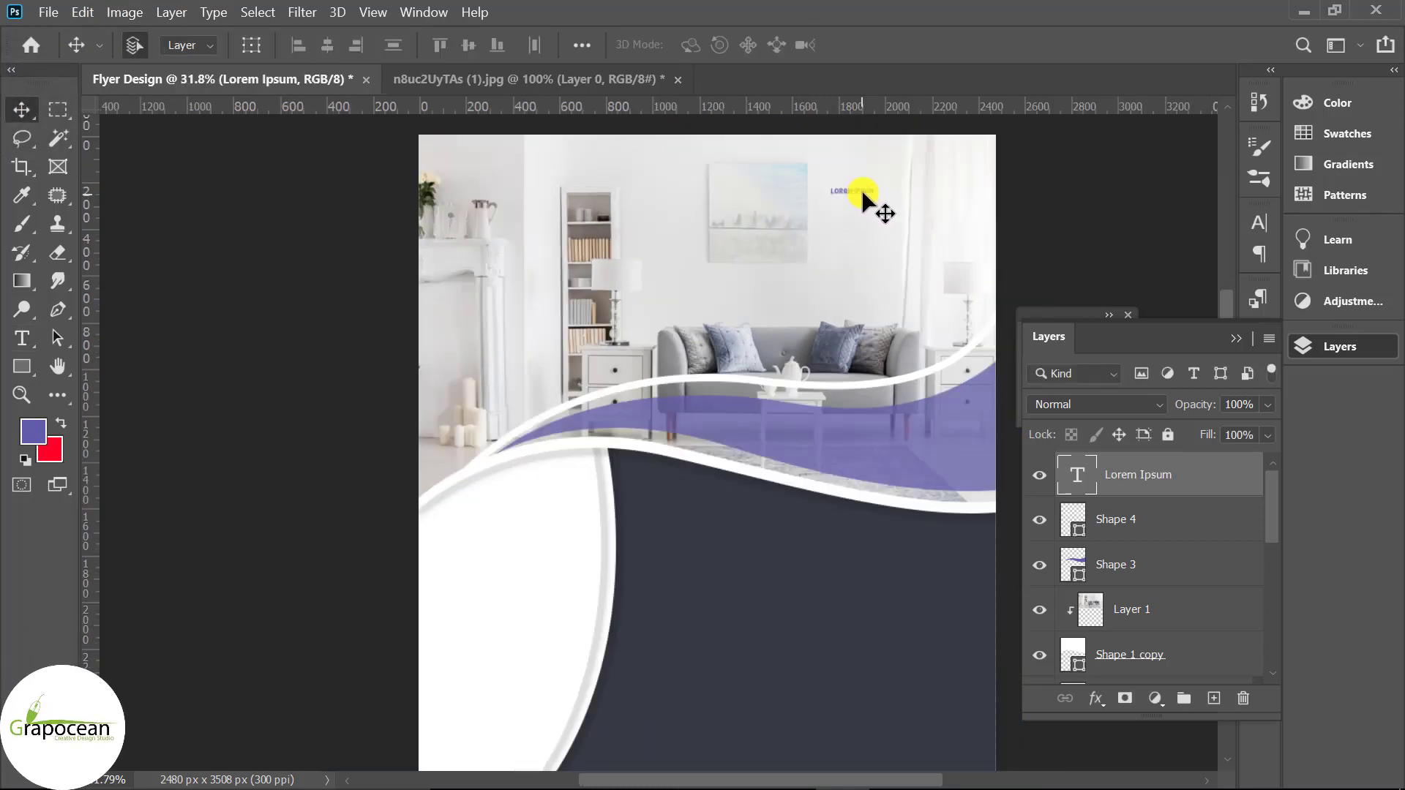
scroll(859, 187, down, 1)
scroll(800, 199, up, 1)
drag(779, 165, 786, 231)
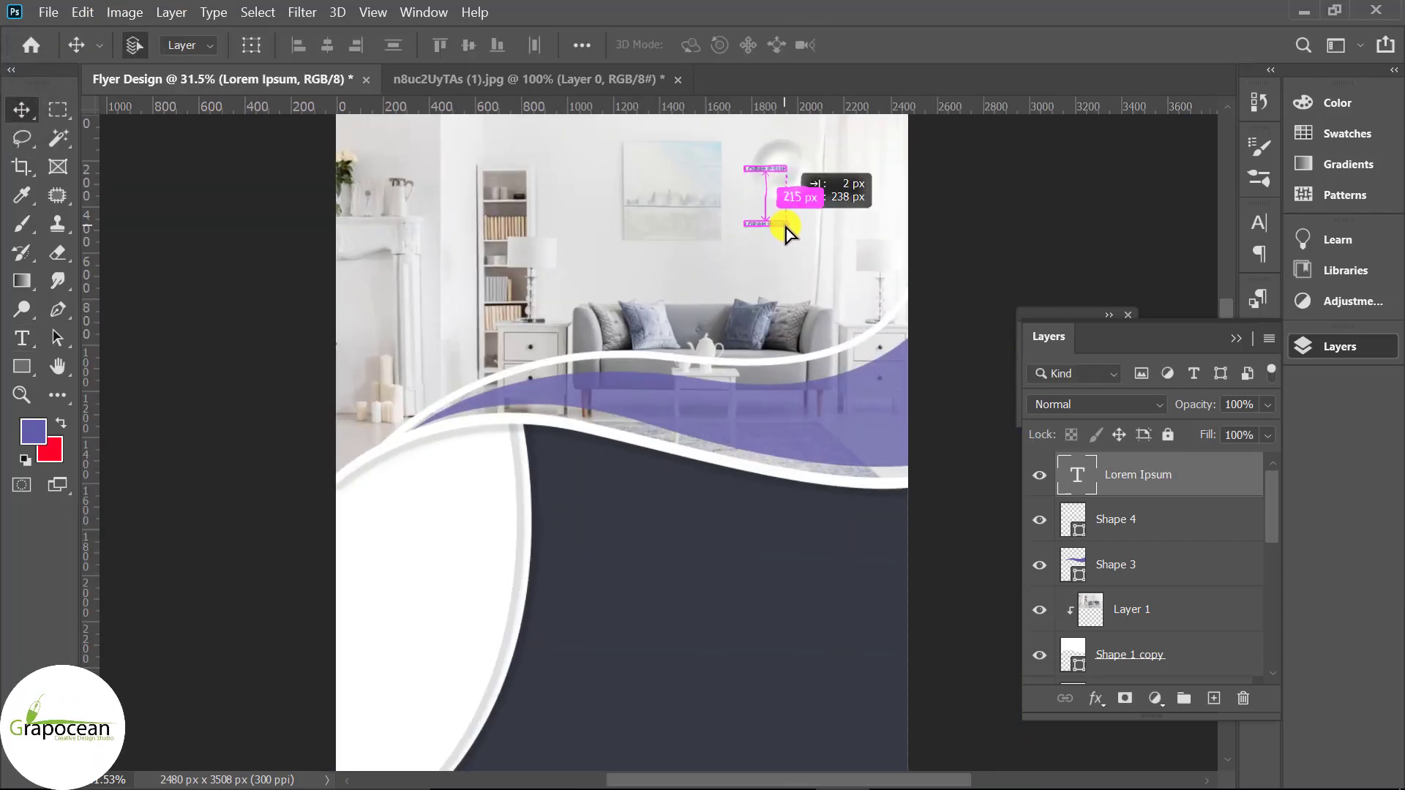
Enlarge the upper LOREM IPSUM heading through 11.33 and 18.33 to 29.66 pt
click(21, 338)
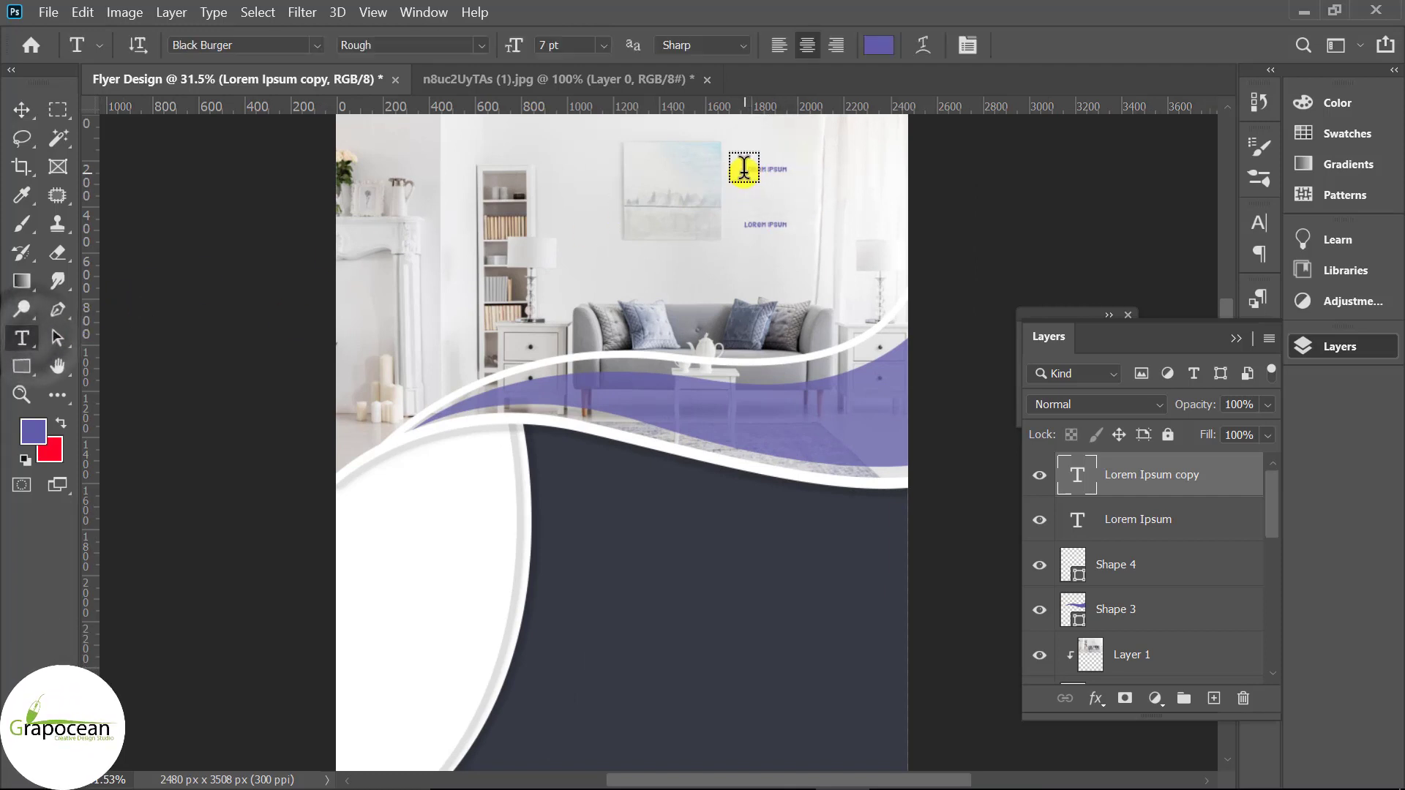
drag(745, 167, 822, 179)
click(550, 45)
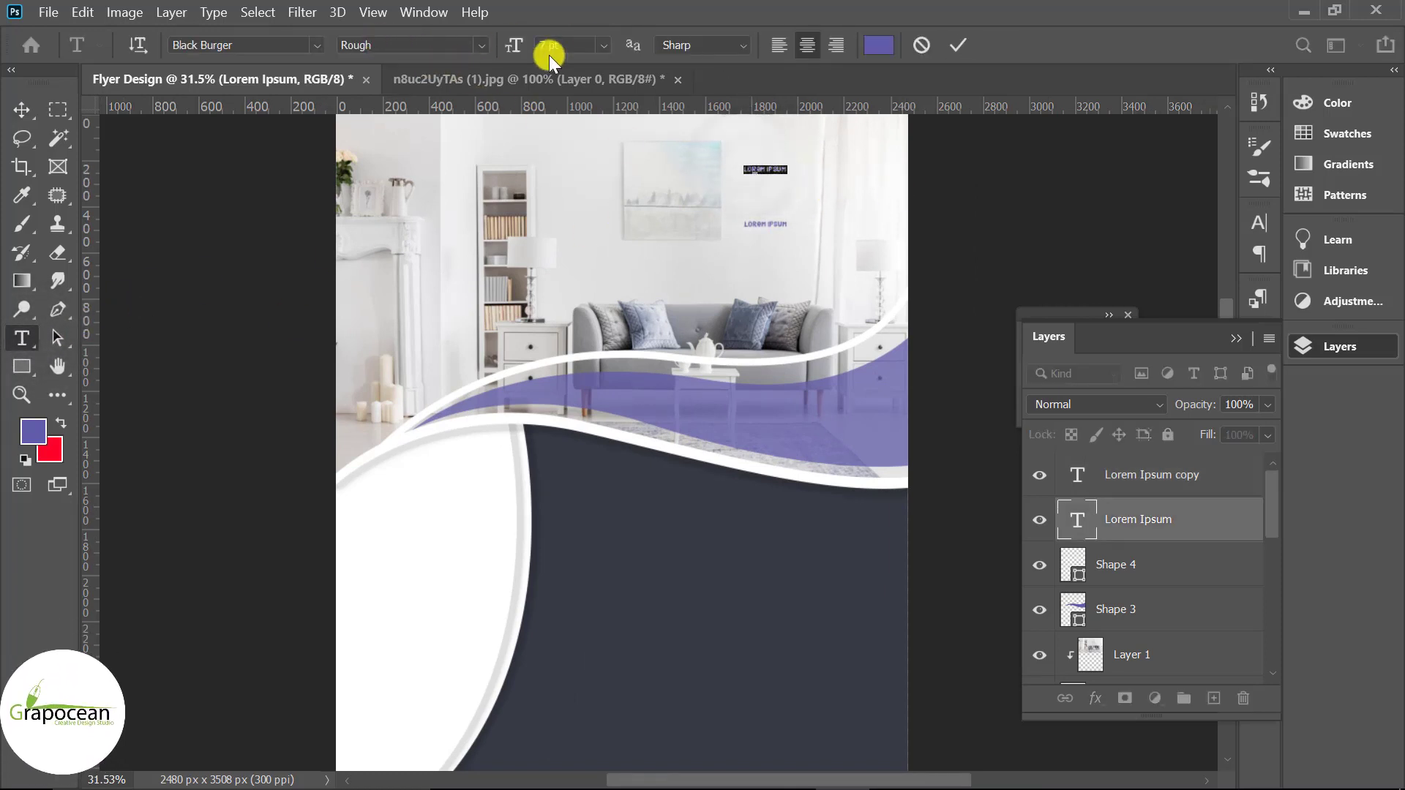
text(11.33)
key(Return)
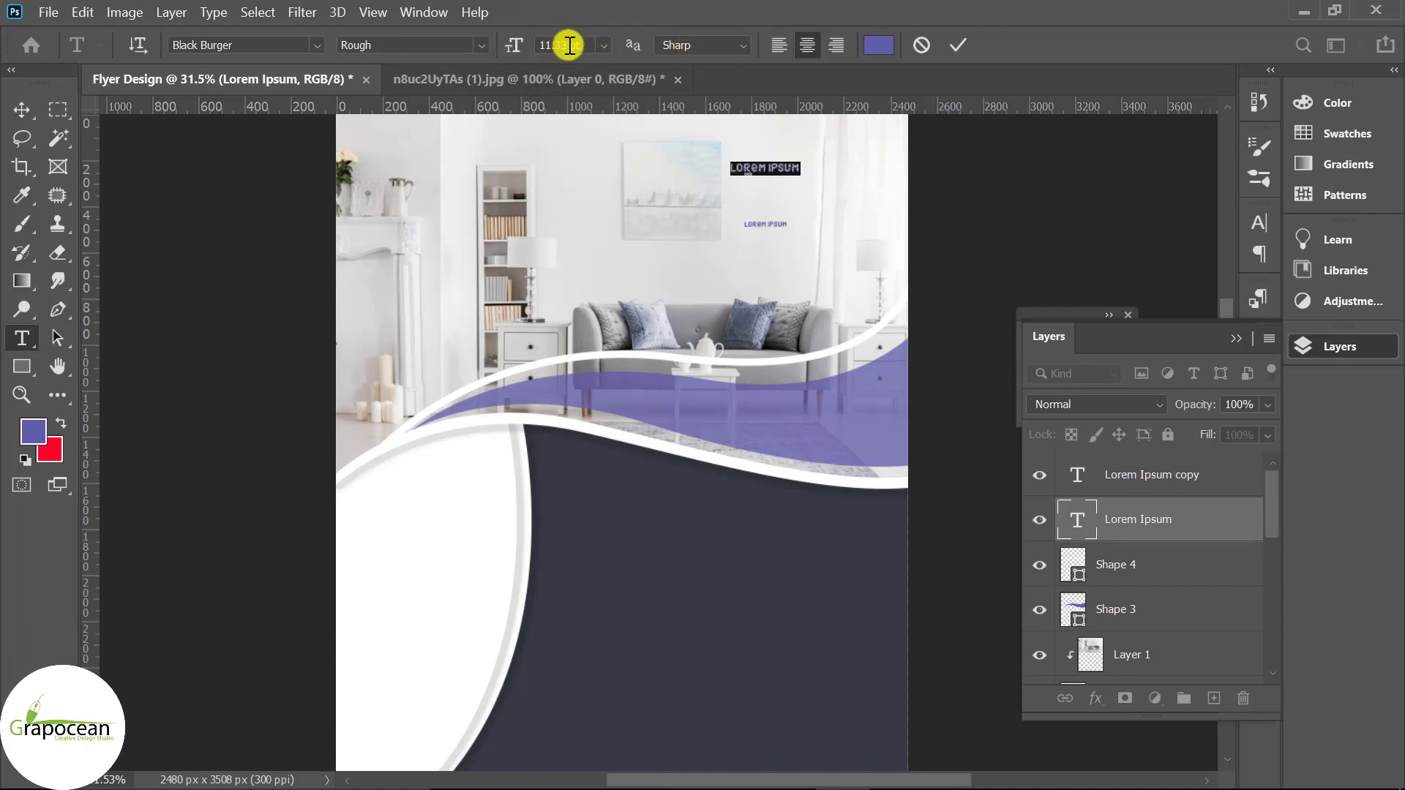
text(8)
key(Return)
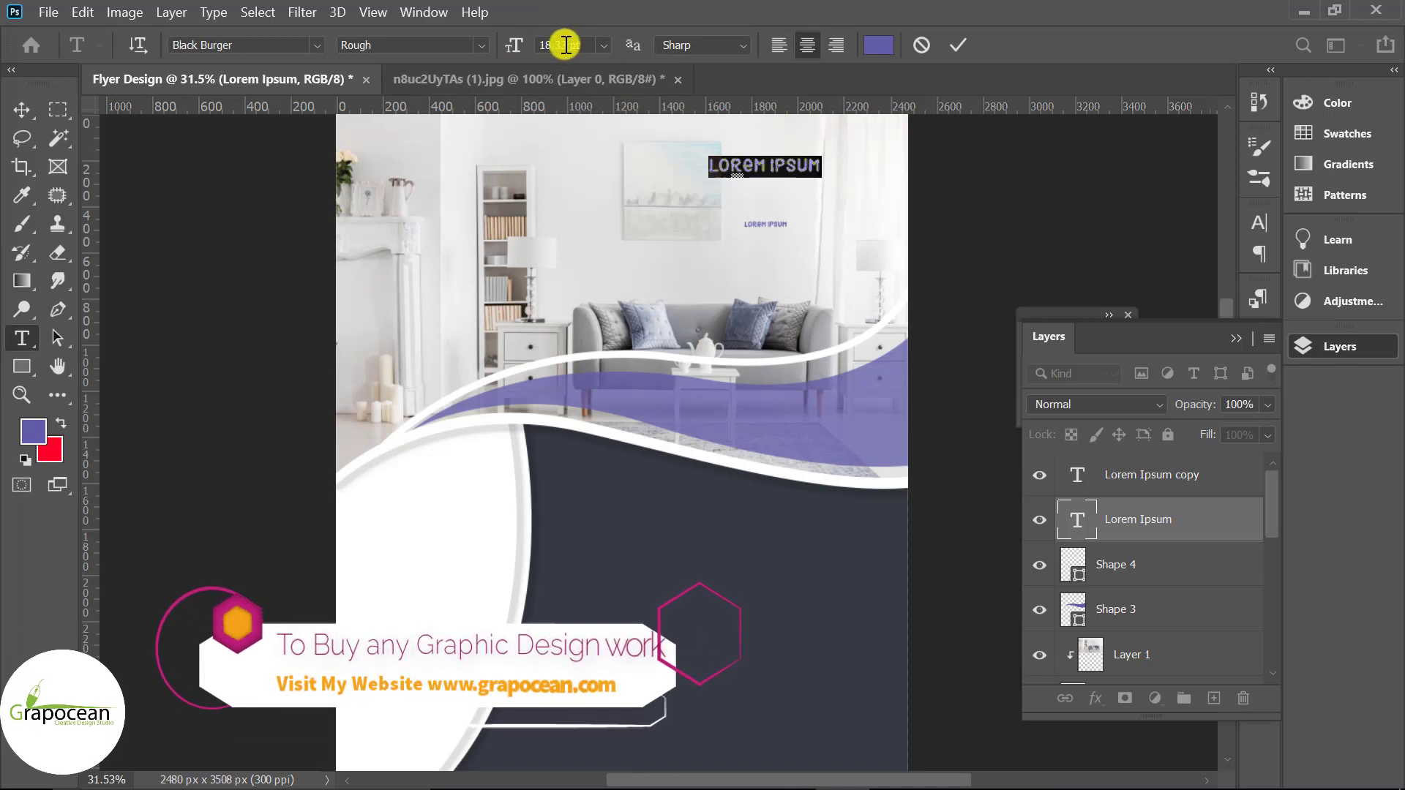
click(569, 45)
text(29.66)
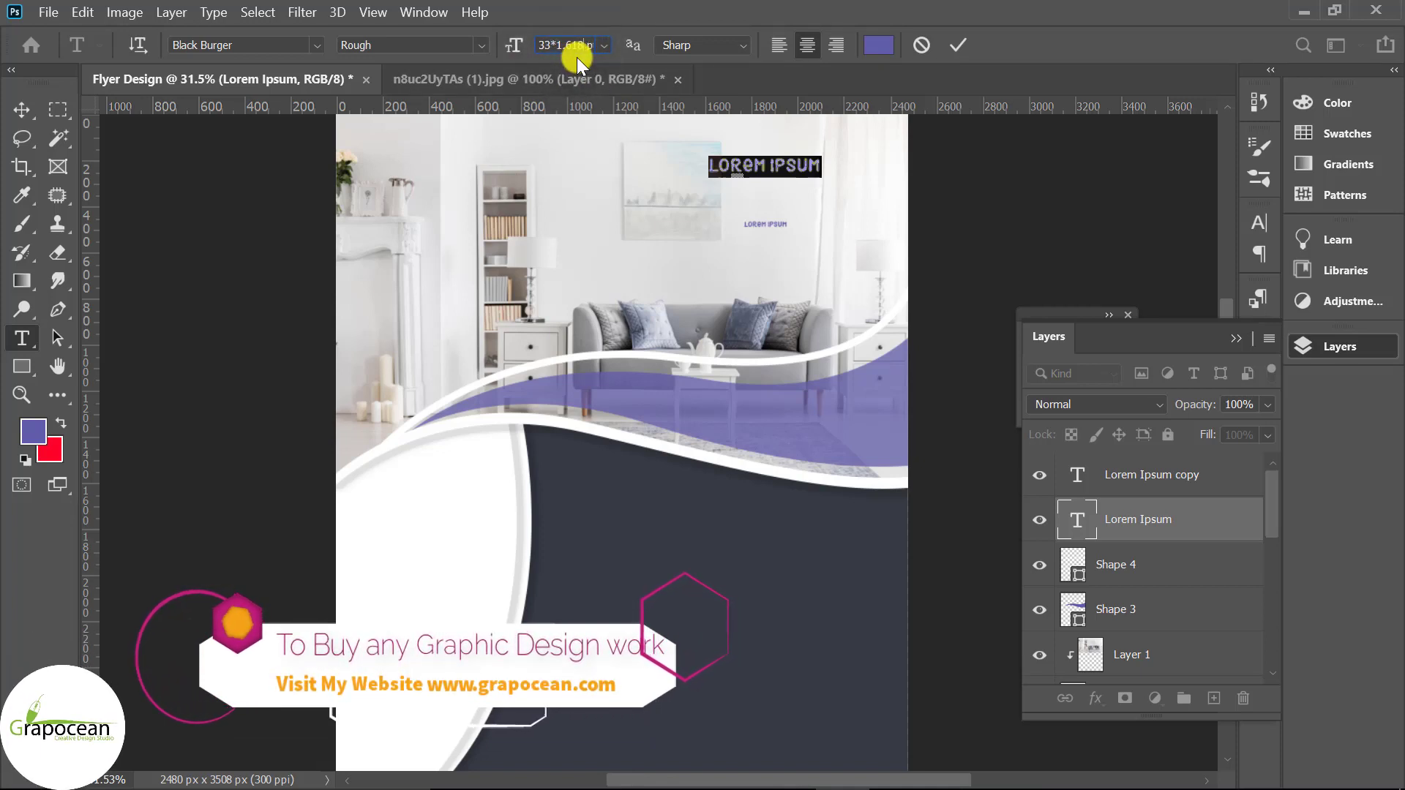
key(Return)
click(21, 110)
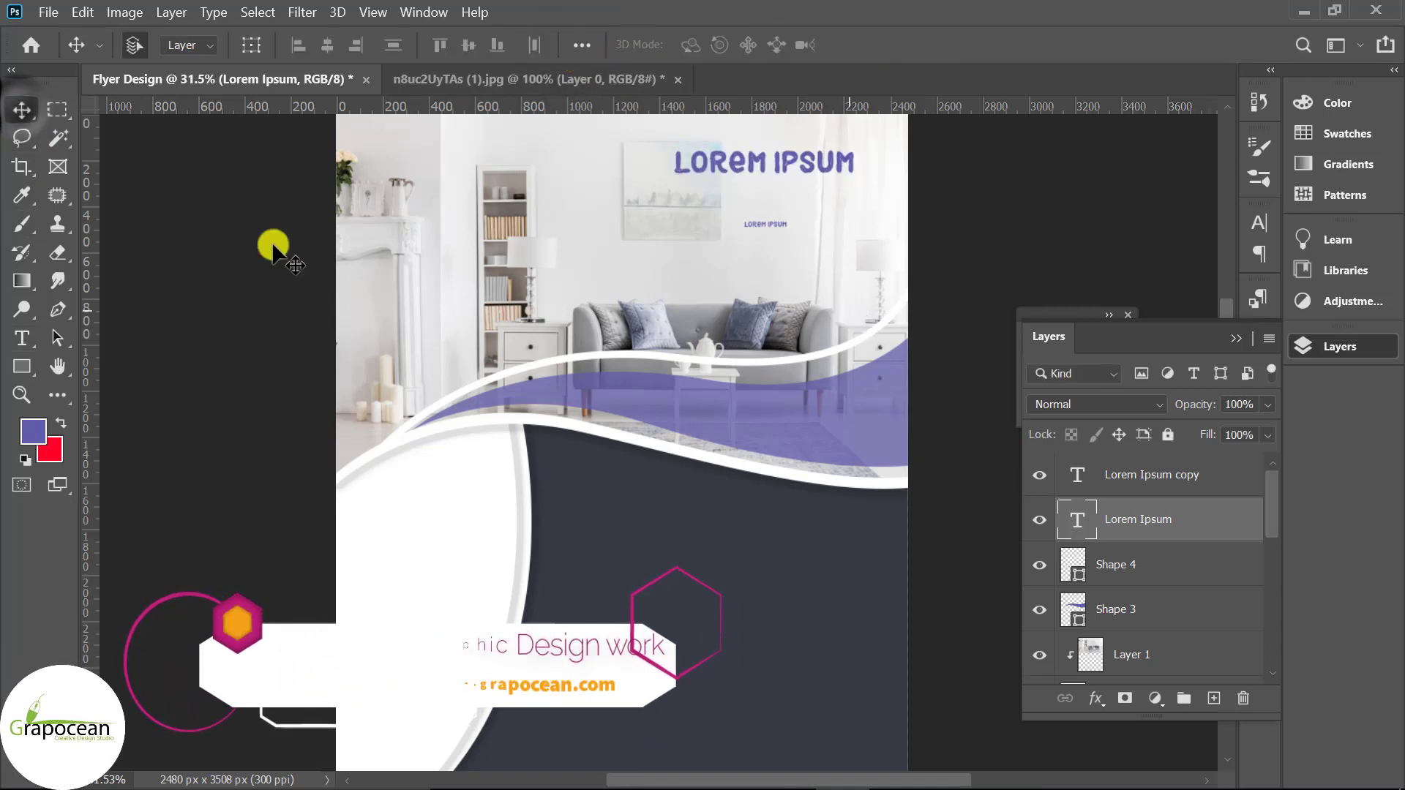
click(33, 335)
Try the Aquire font on the LOREM IPSUM heading
drag(852, 162, 492, 173)
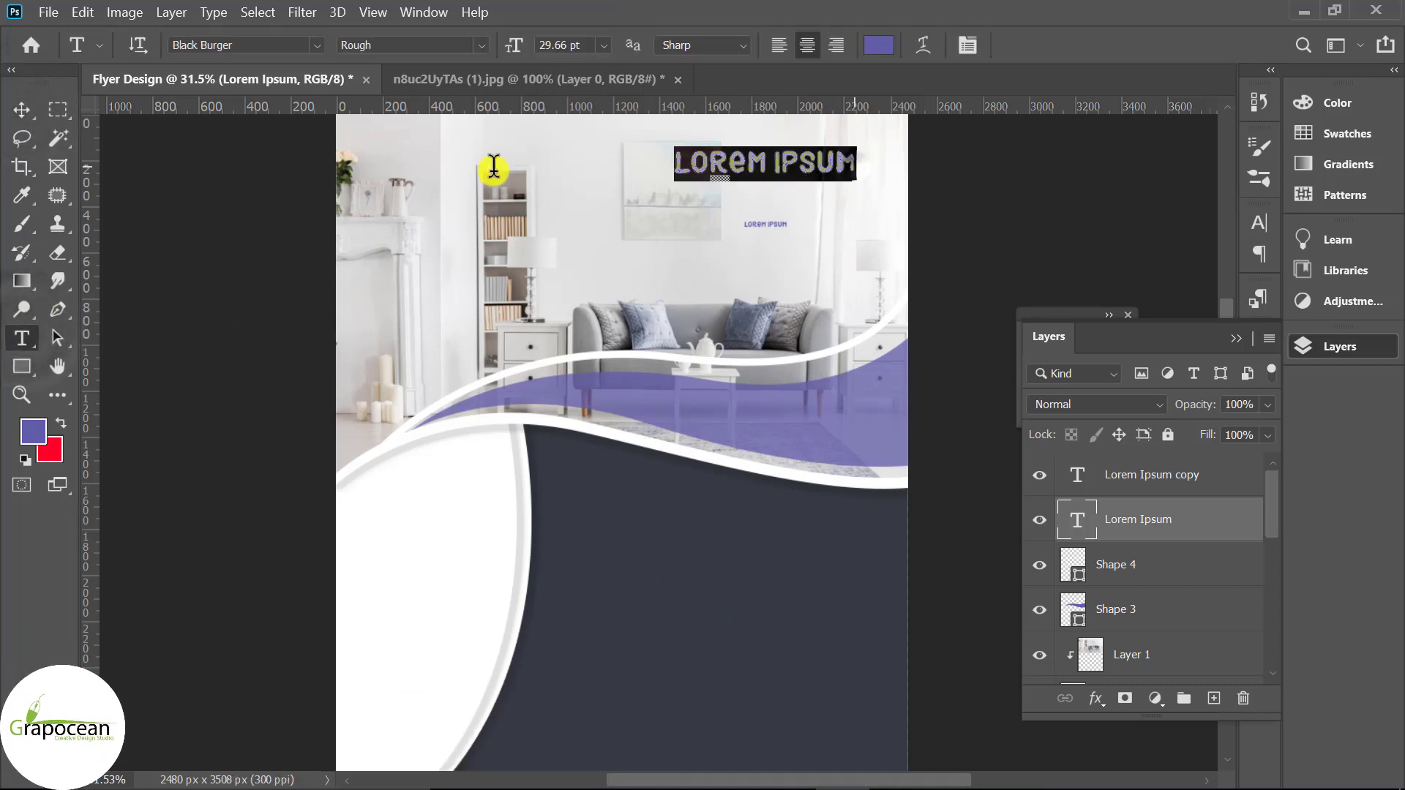
click(316, 44)
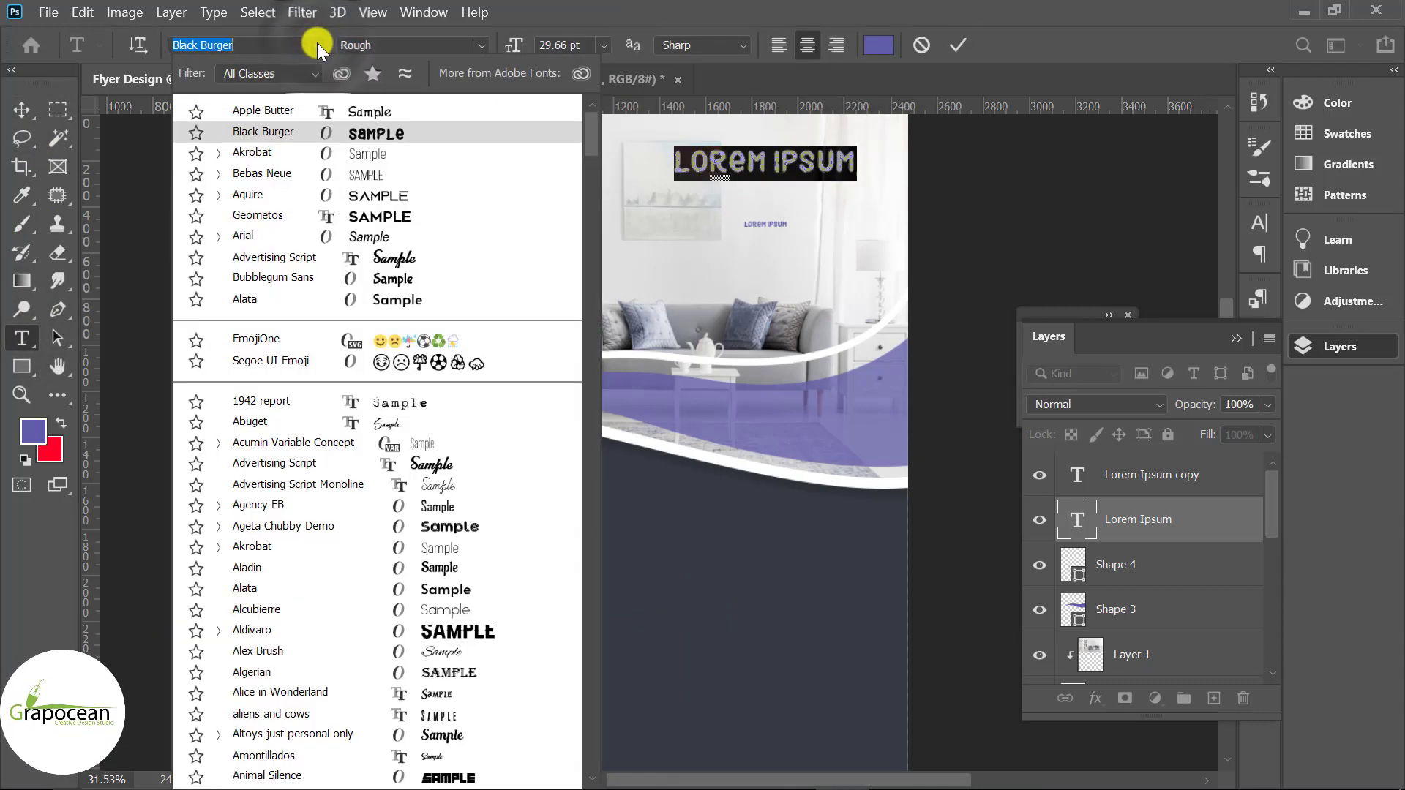
click(476, 194)
click(22, 110)
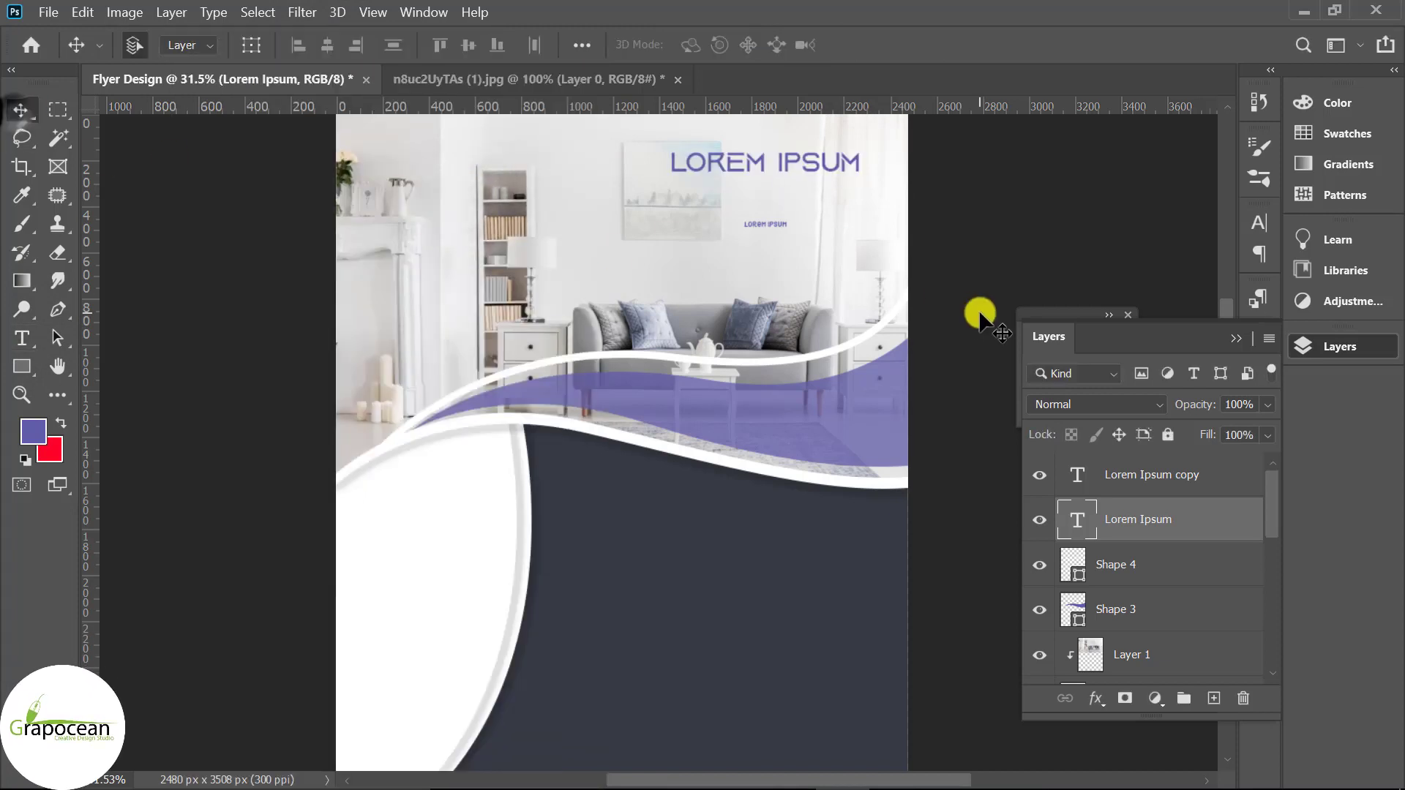
scroll(849, 233, up, 1)
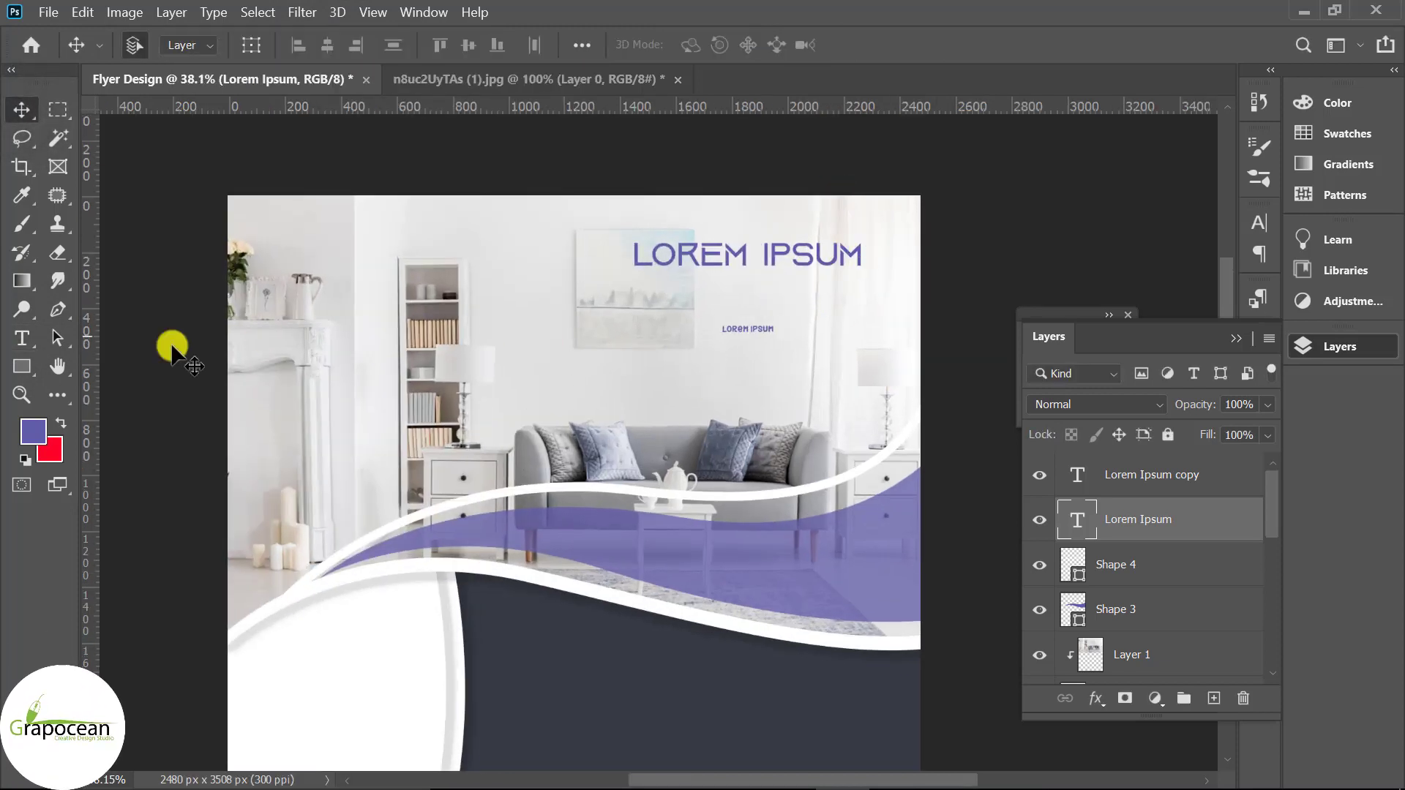
Switch the heading font to Geometos
click(21, 338)
drag(637, 255, 864, 256)
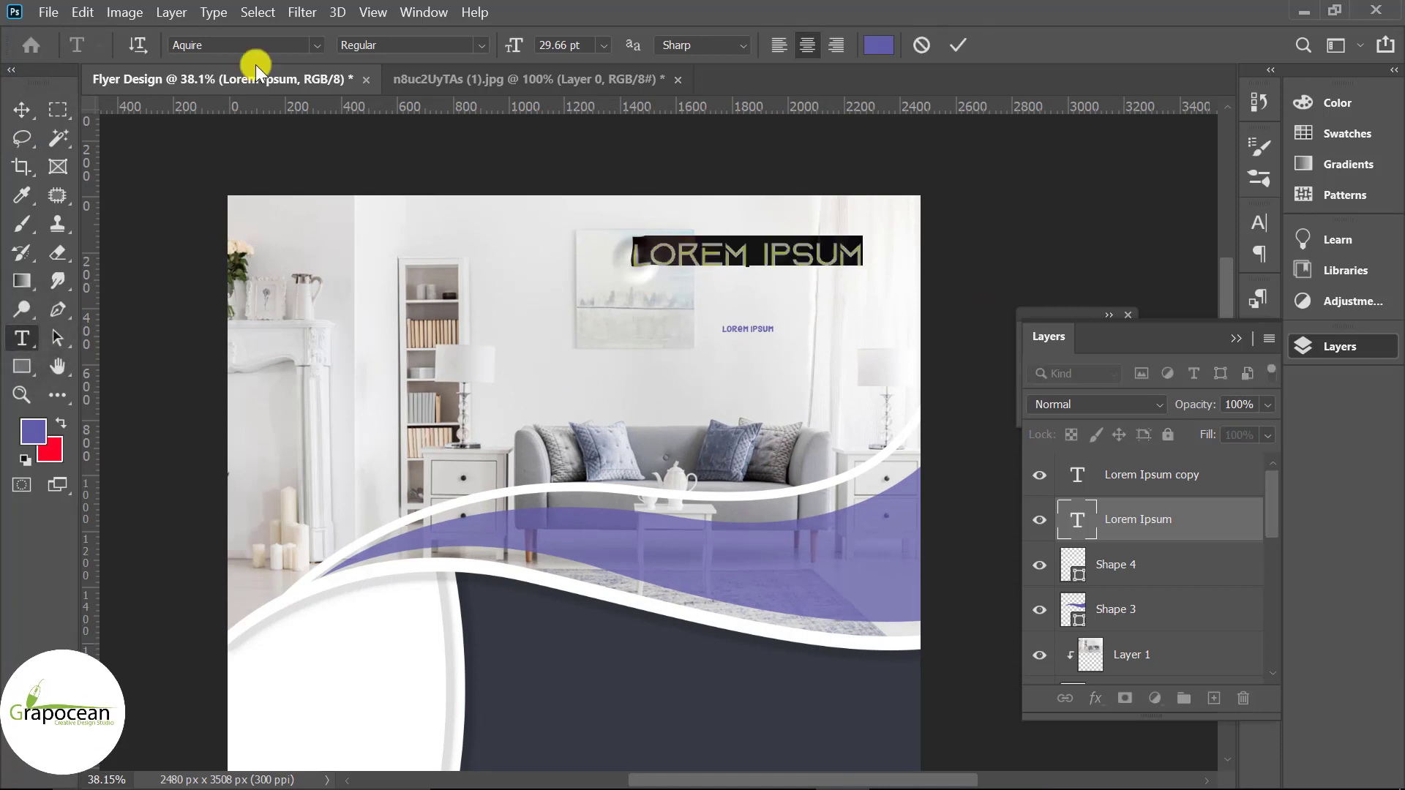
click(319, 42)
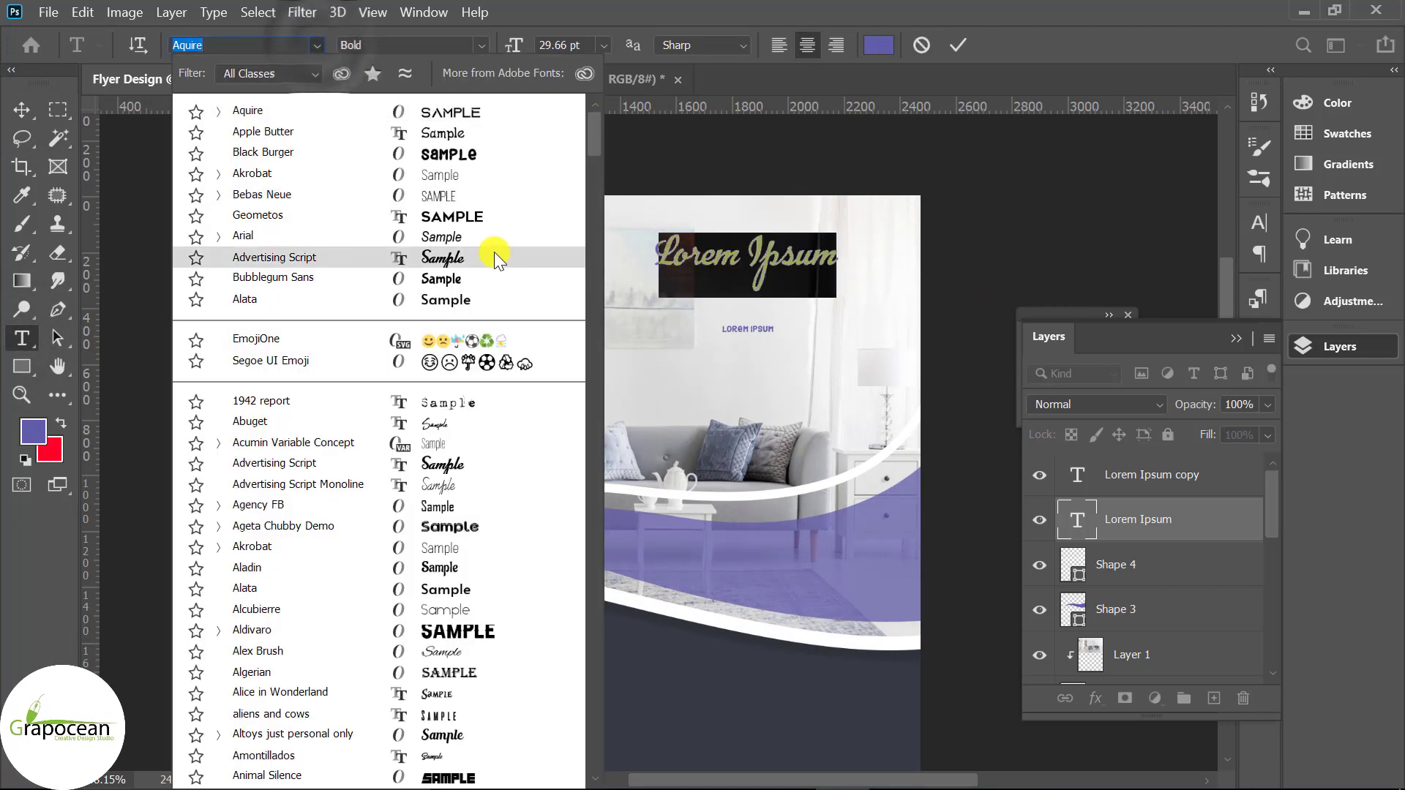
scroll(494, 246, down, 1)
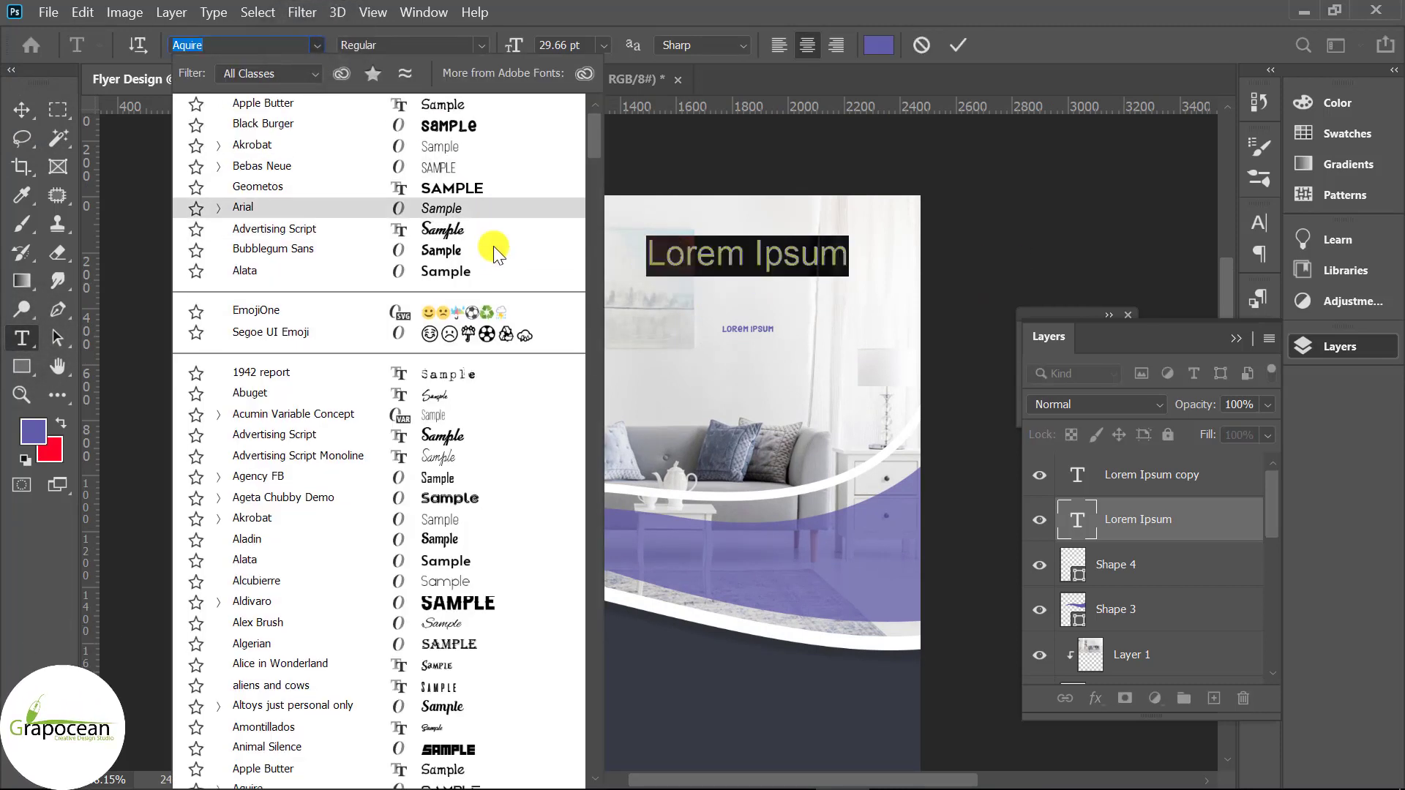
click(475, 188)
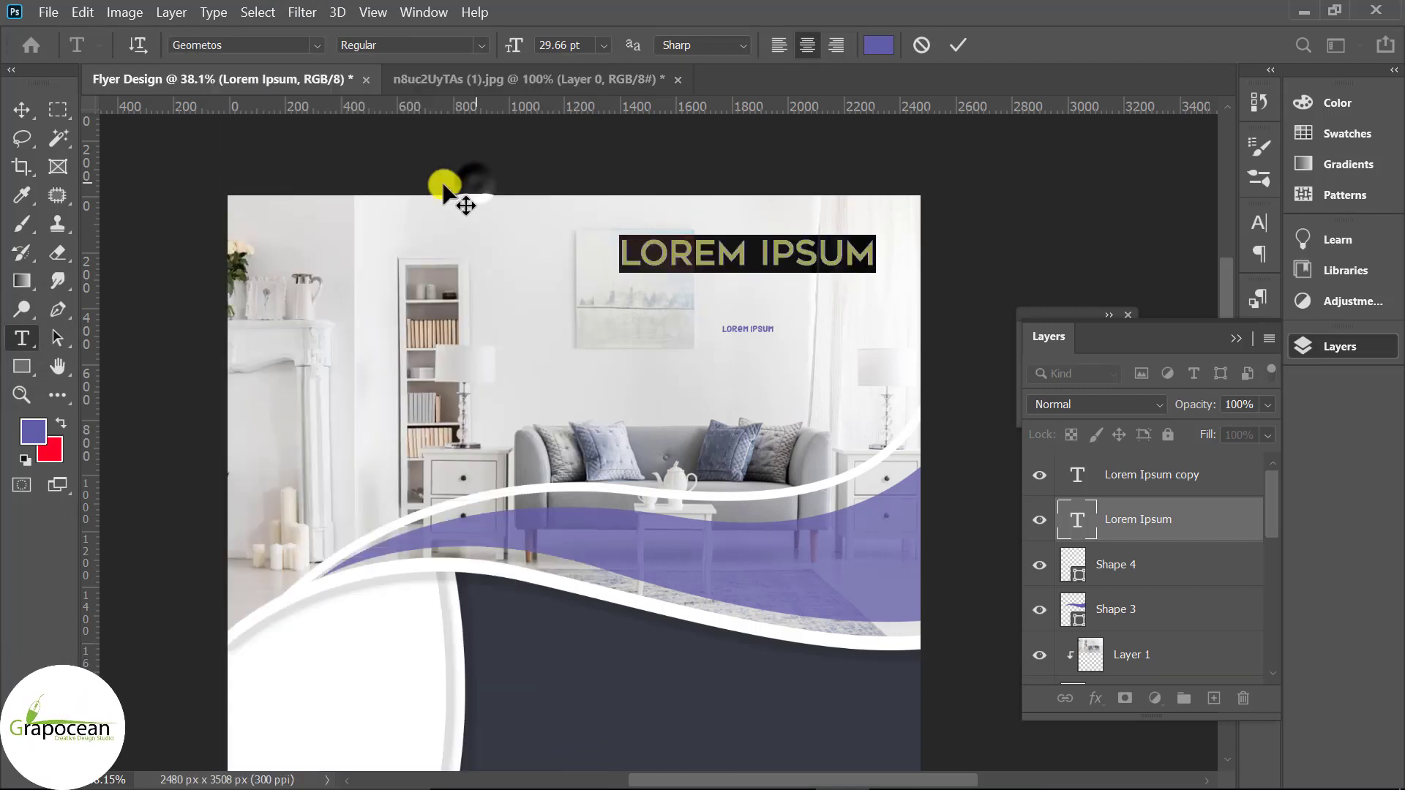
click(21, 109)
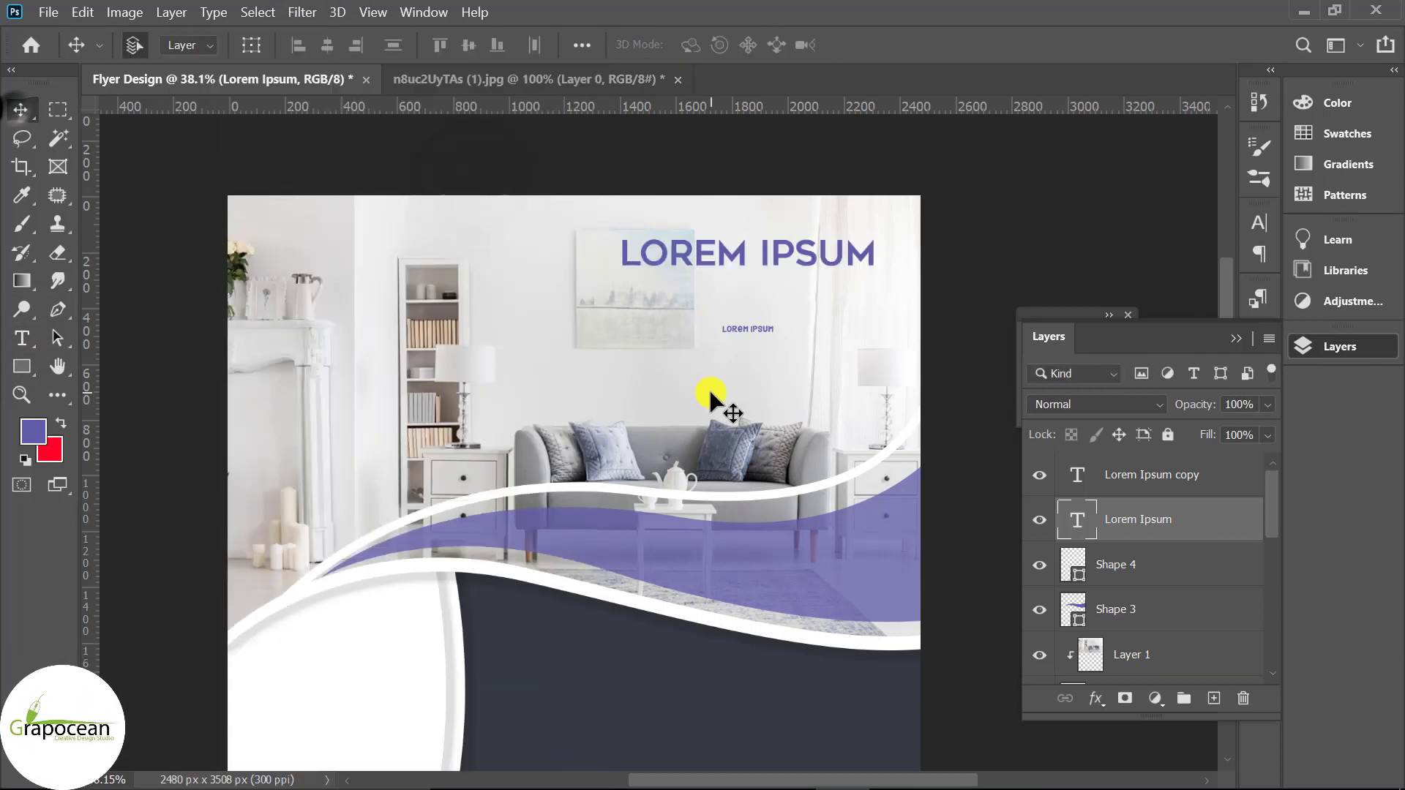
click(22, 338)
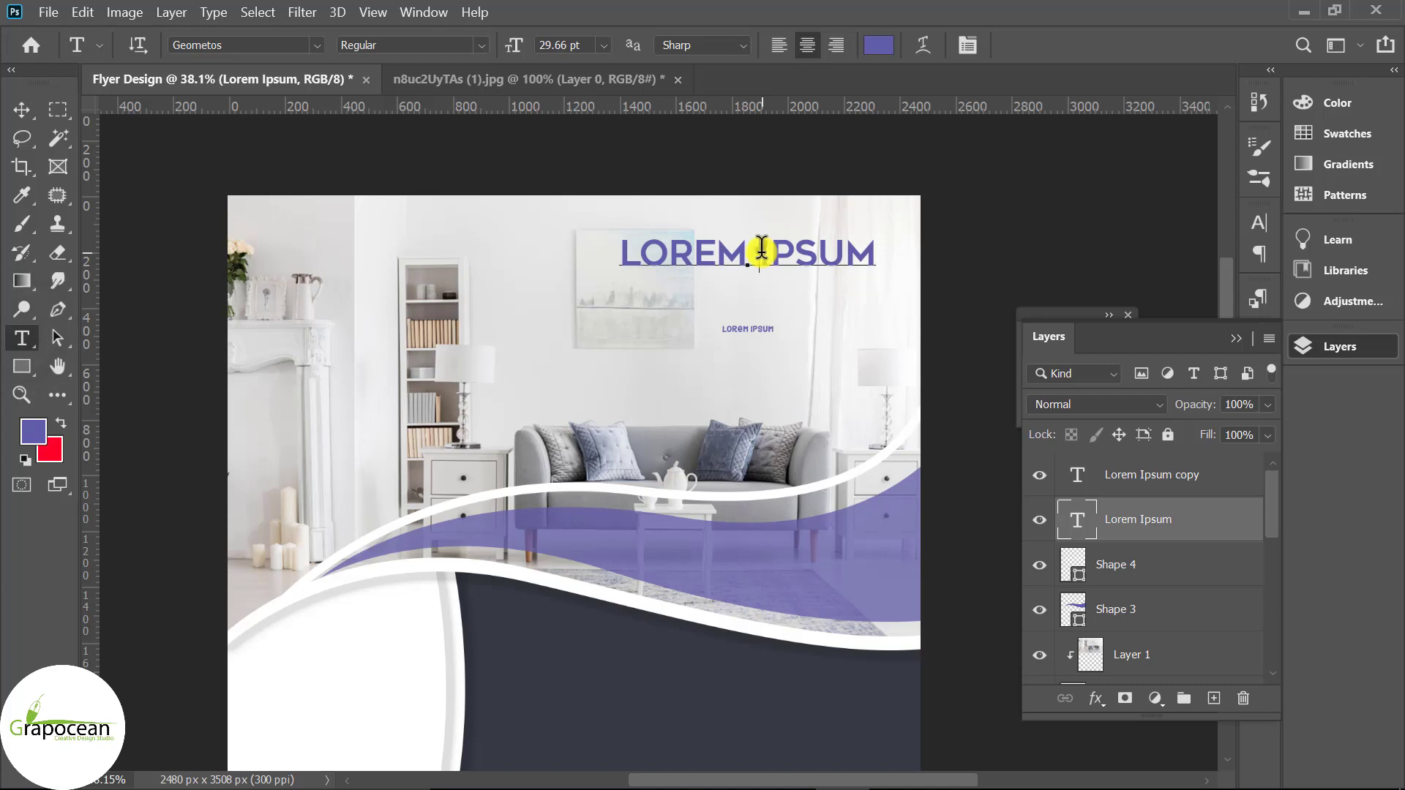
Retype the heading as BEST INTERIOR with SERVICES on a second line
drag(761, 249, 549, 244)
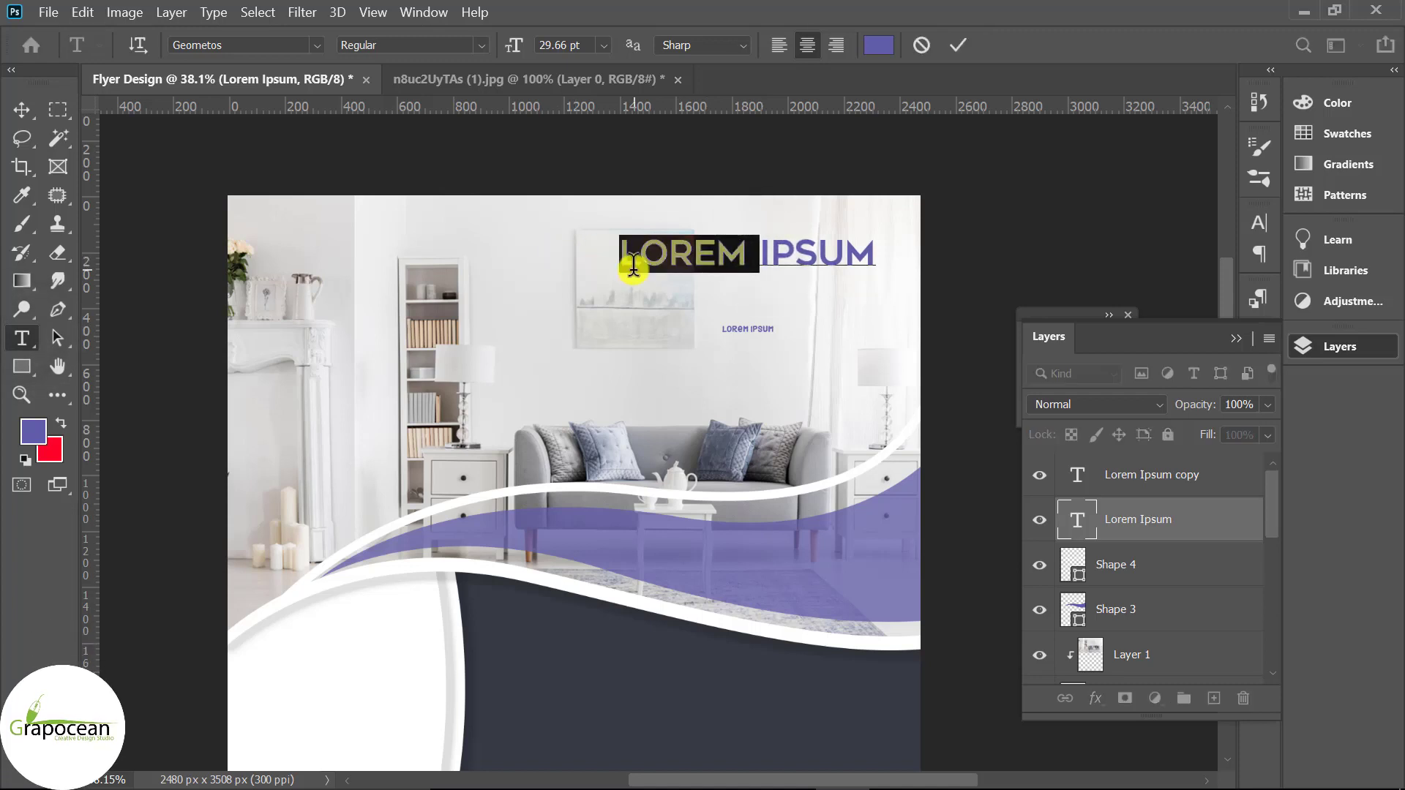
key(BackSpace)
text(BEST )
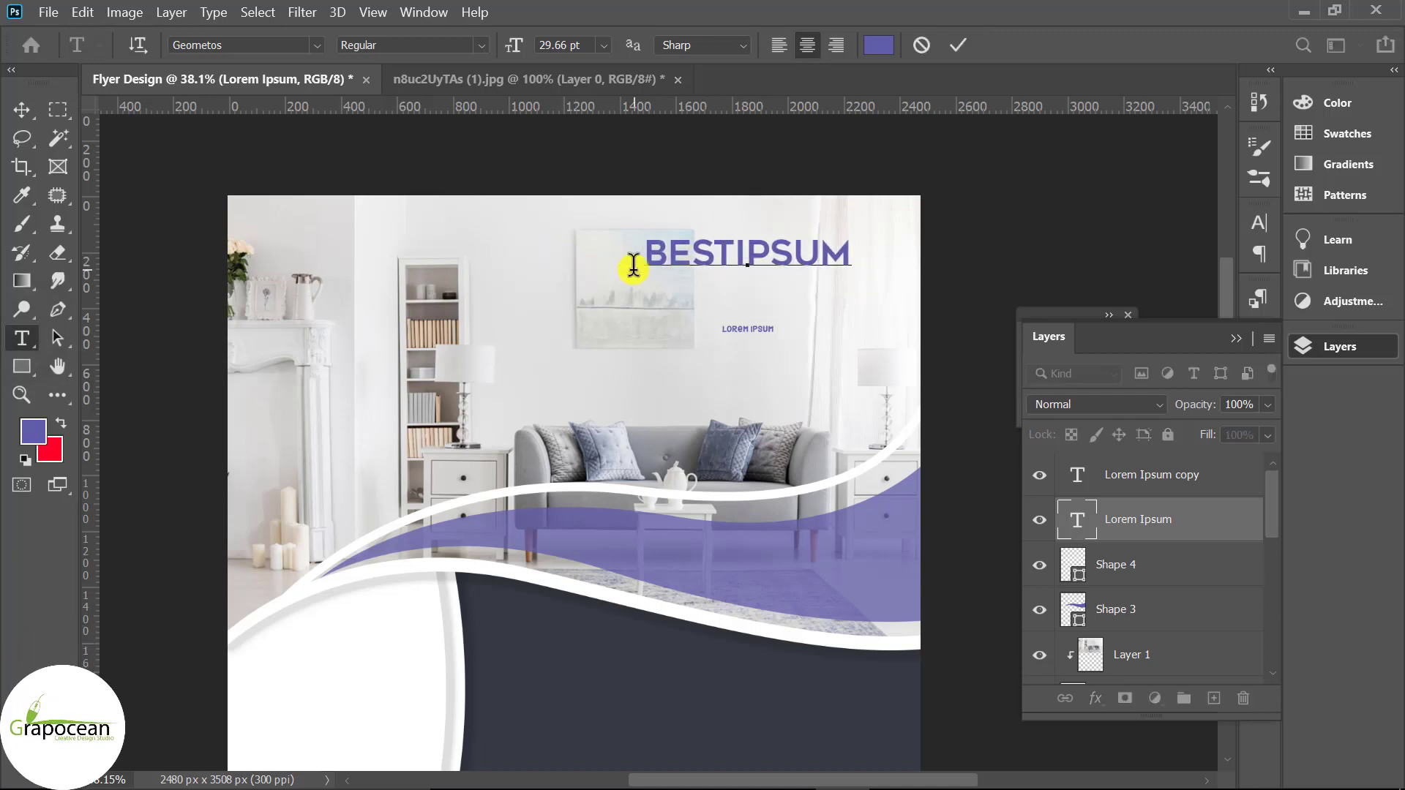
text(INT)
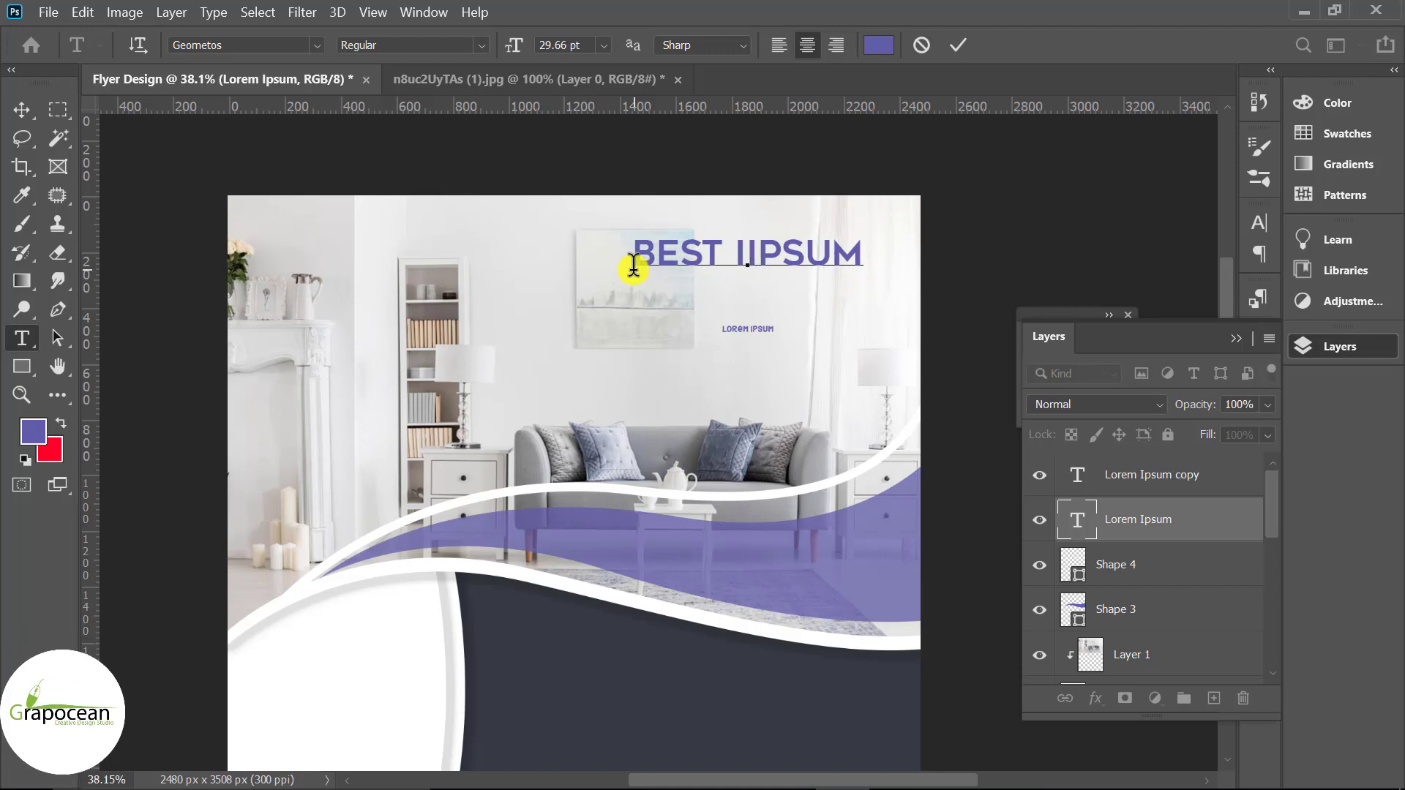
text(ER)
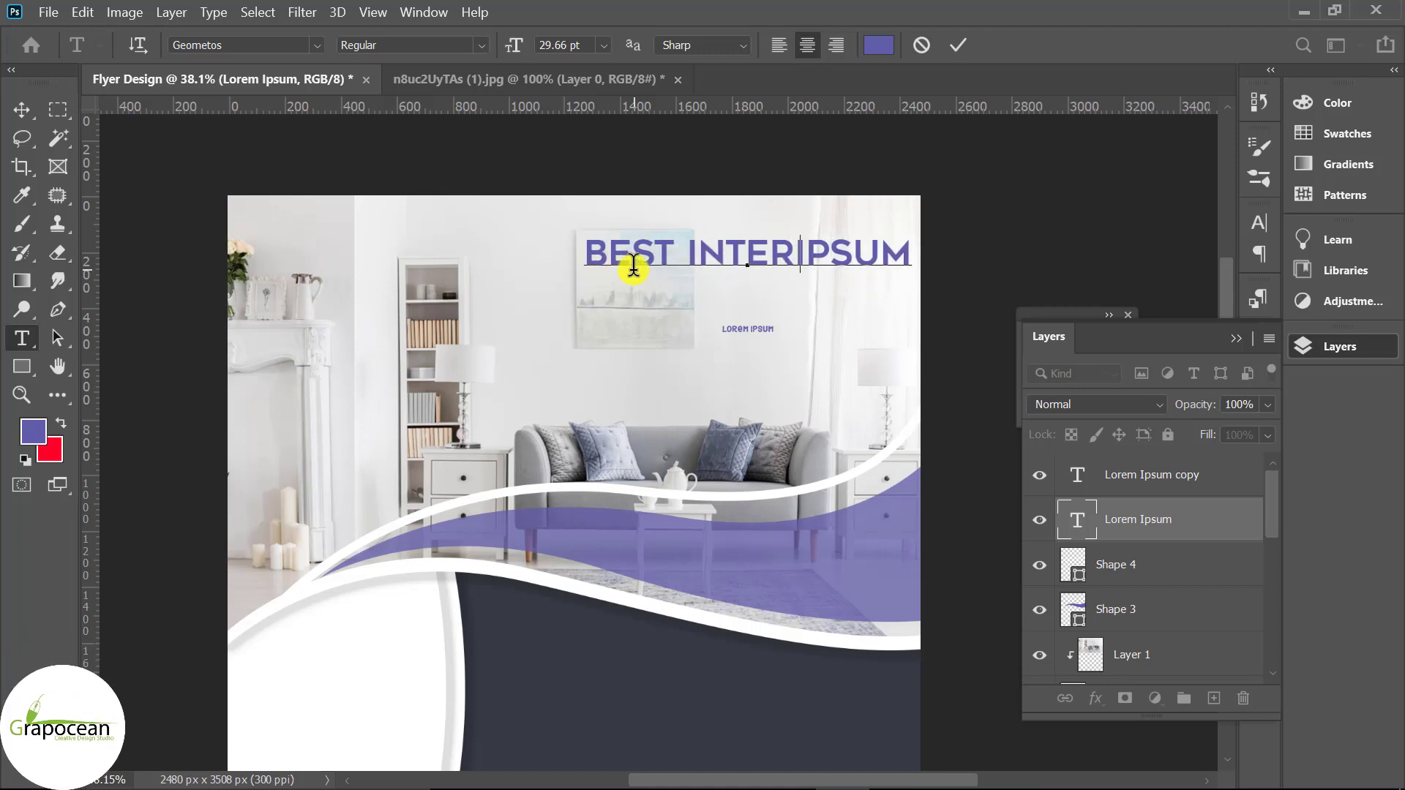
text(IOR)
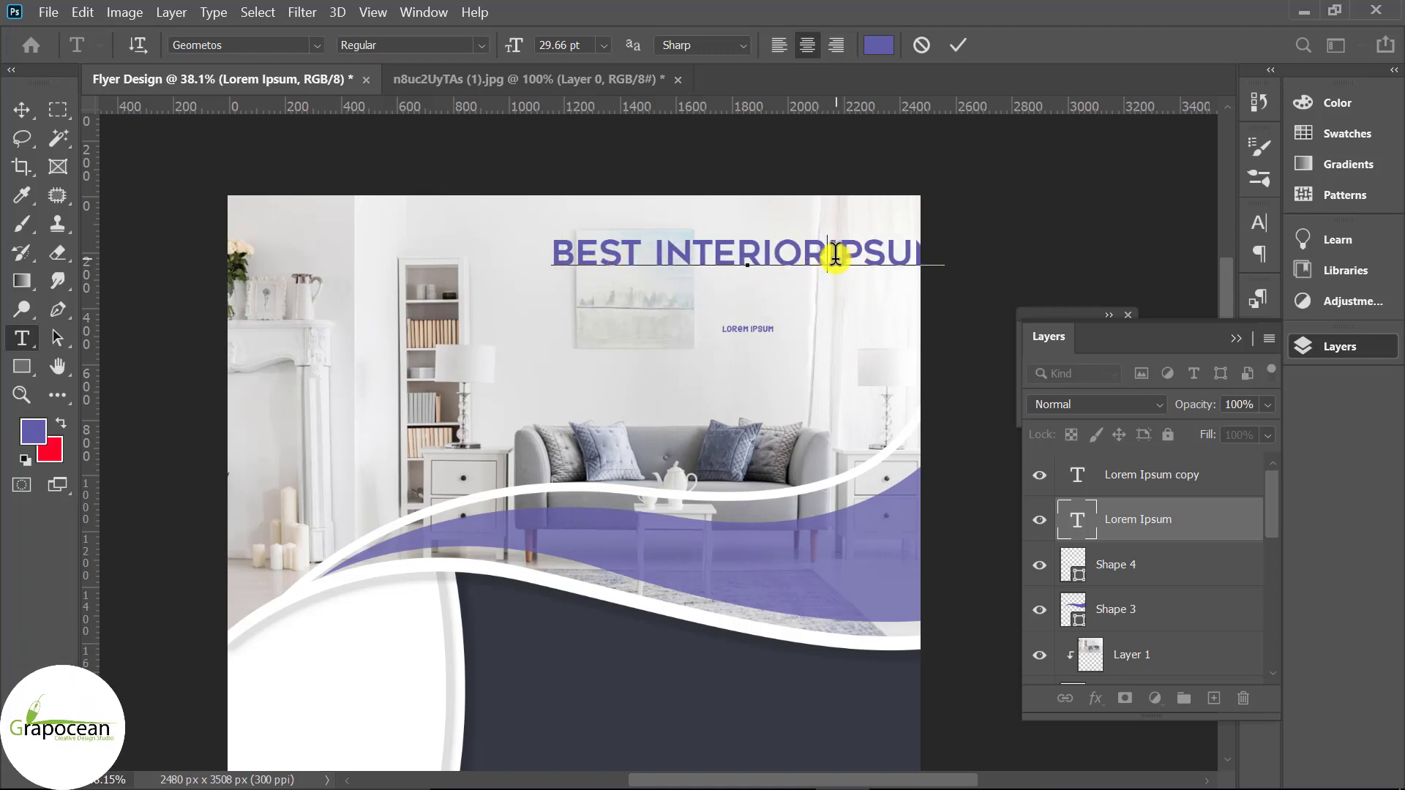
key(Return)
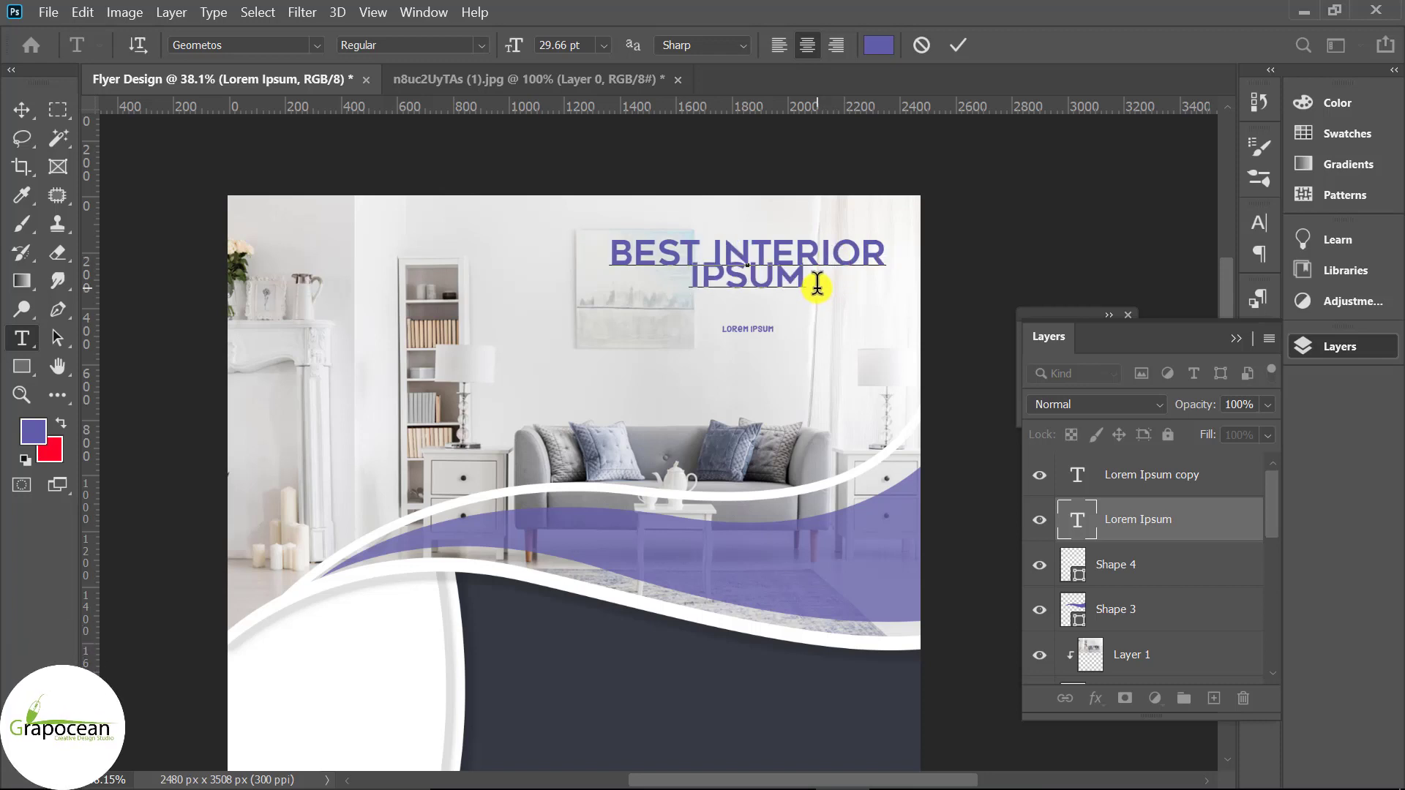
text(SER)
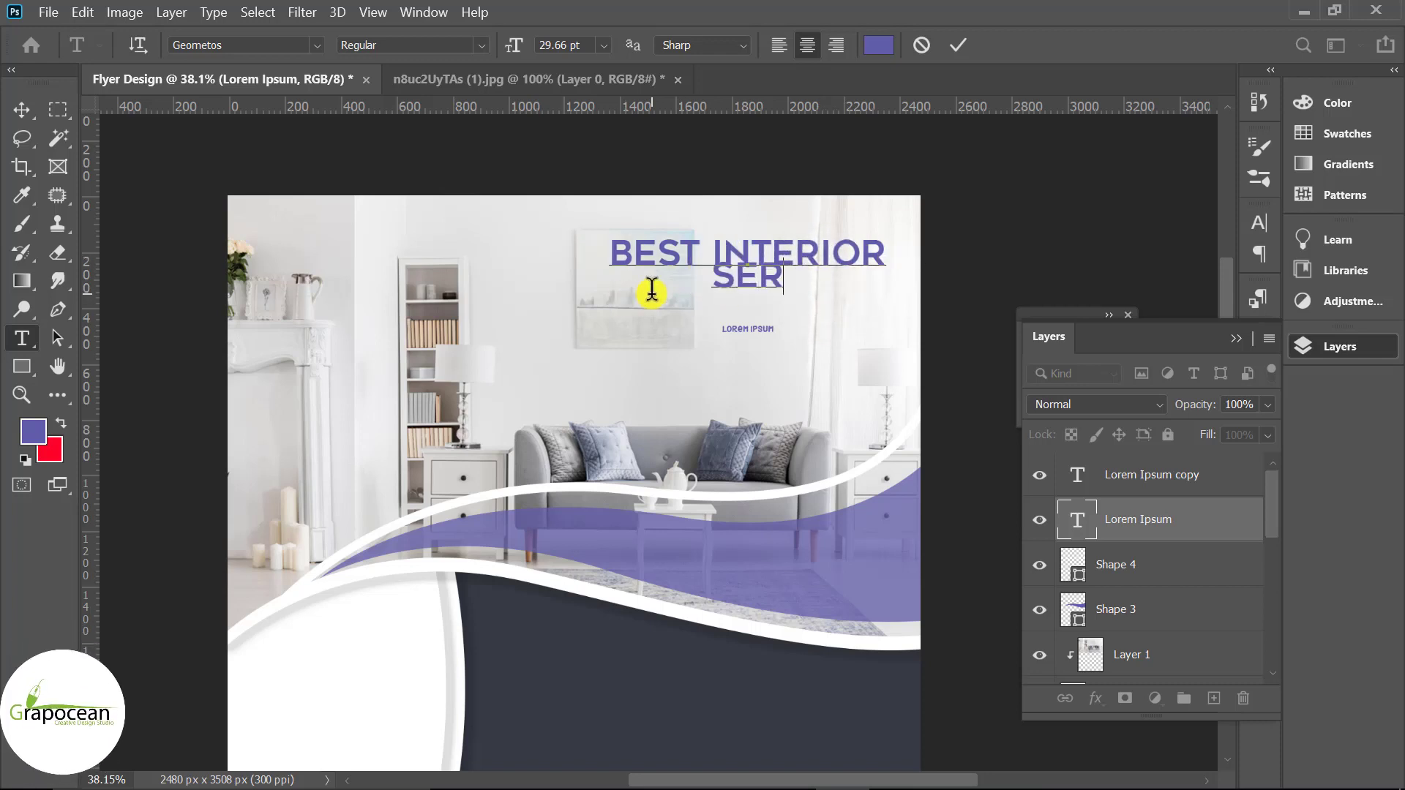
text(VICES)
Set the leading of the SERVICES line to 28 pt and commit the headline
drag(849, 282, 585, 278)
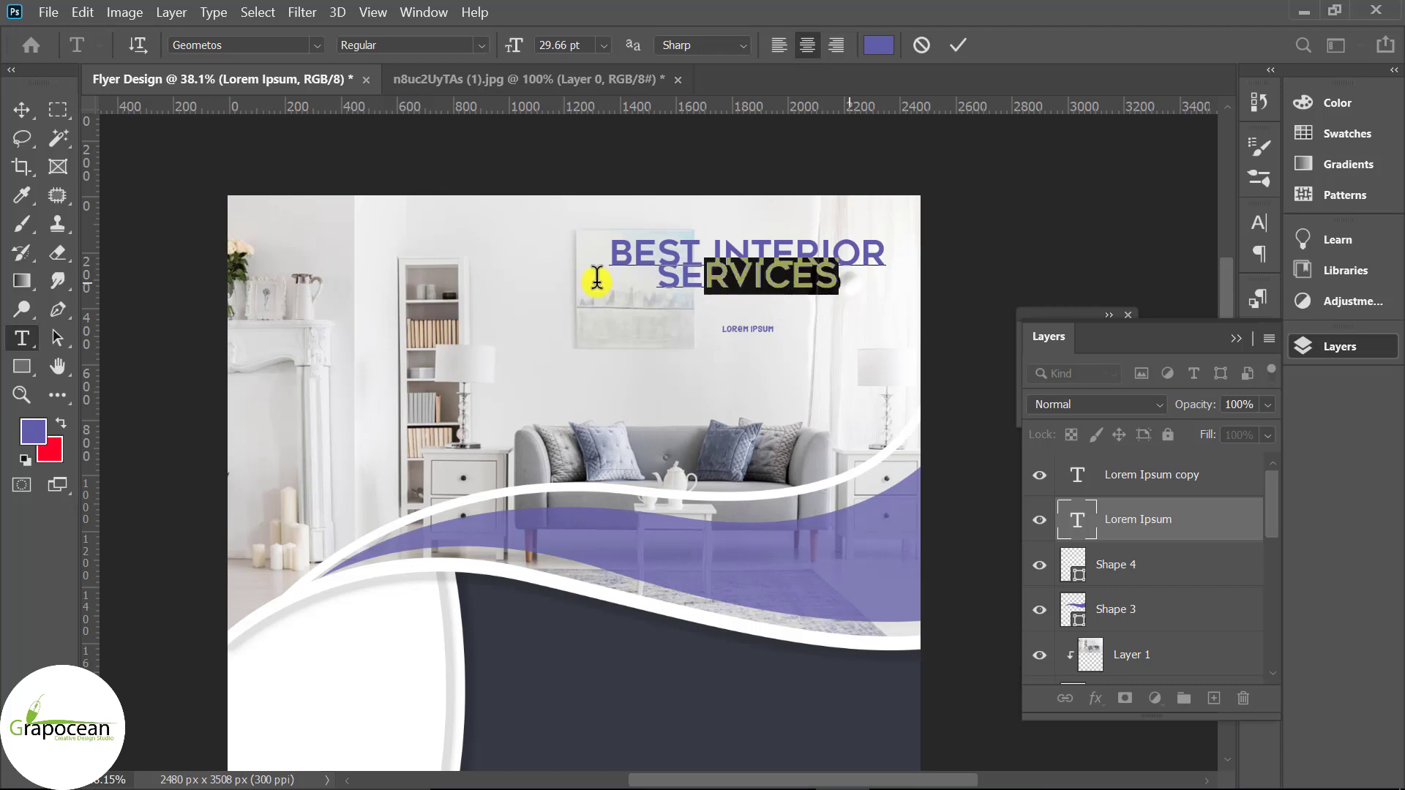
click(1236, 338)
click(1259, 222)
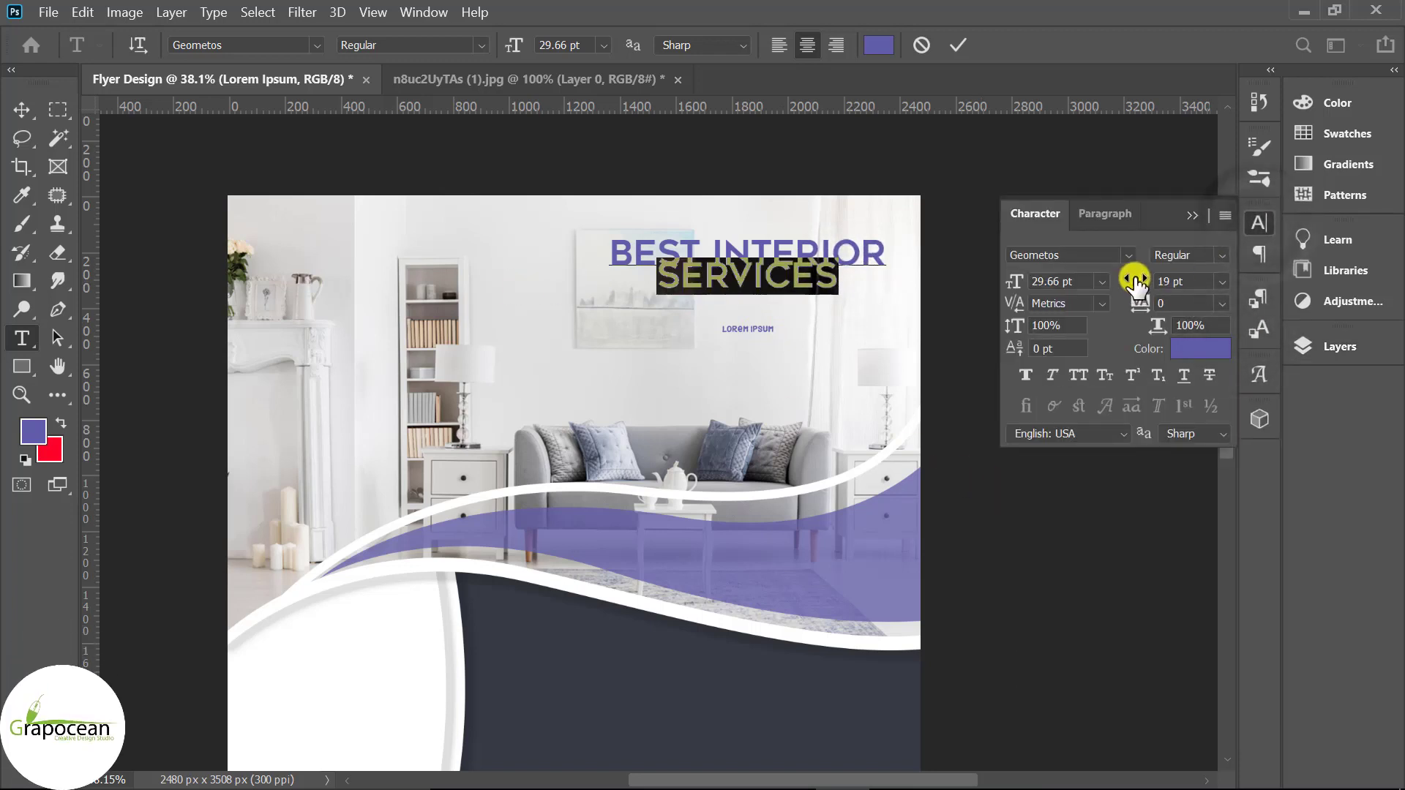
drag(1142, 282, 1146, 285)
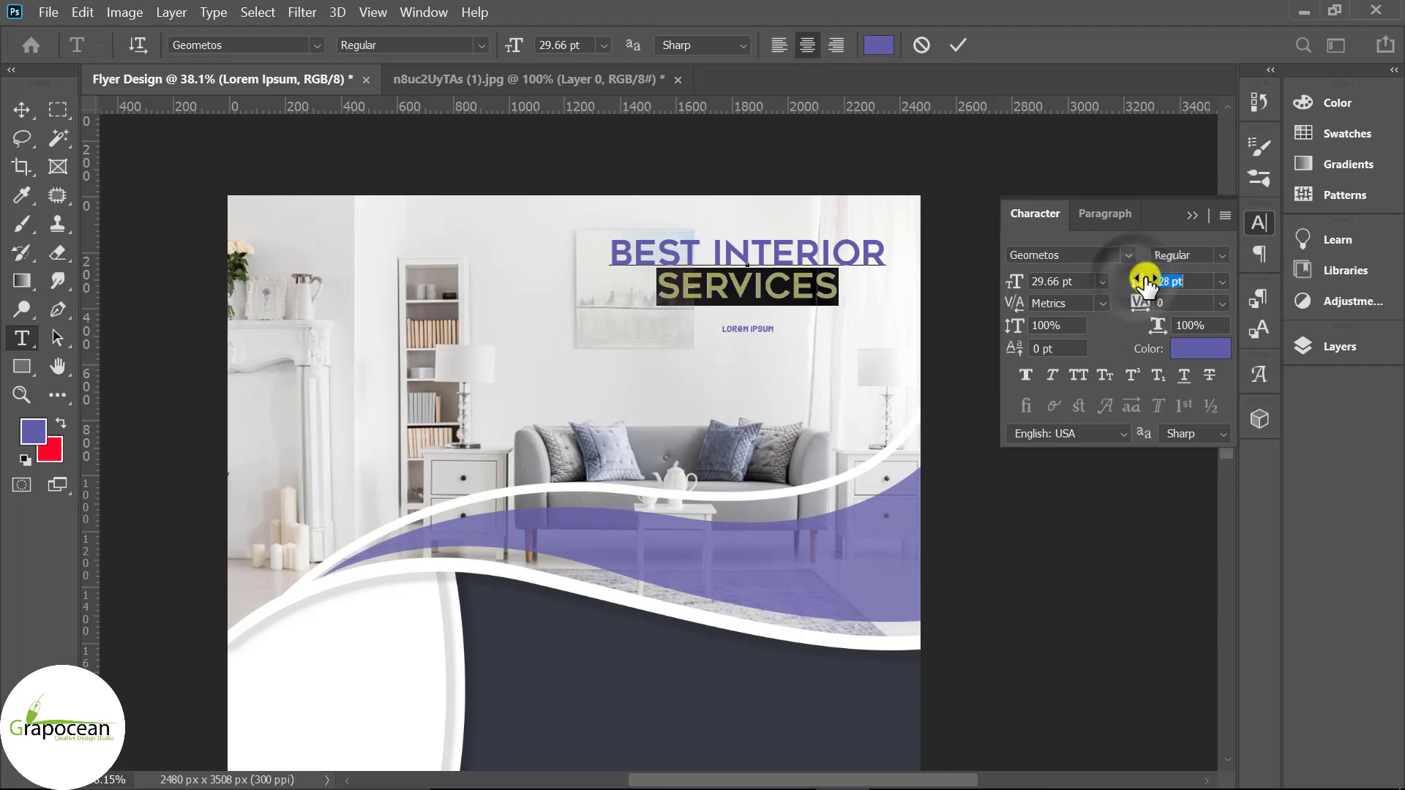
click(847, 288)
key(ctrl+0)
scroll(796, 187, up, 1)
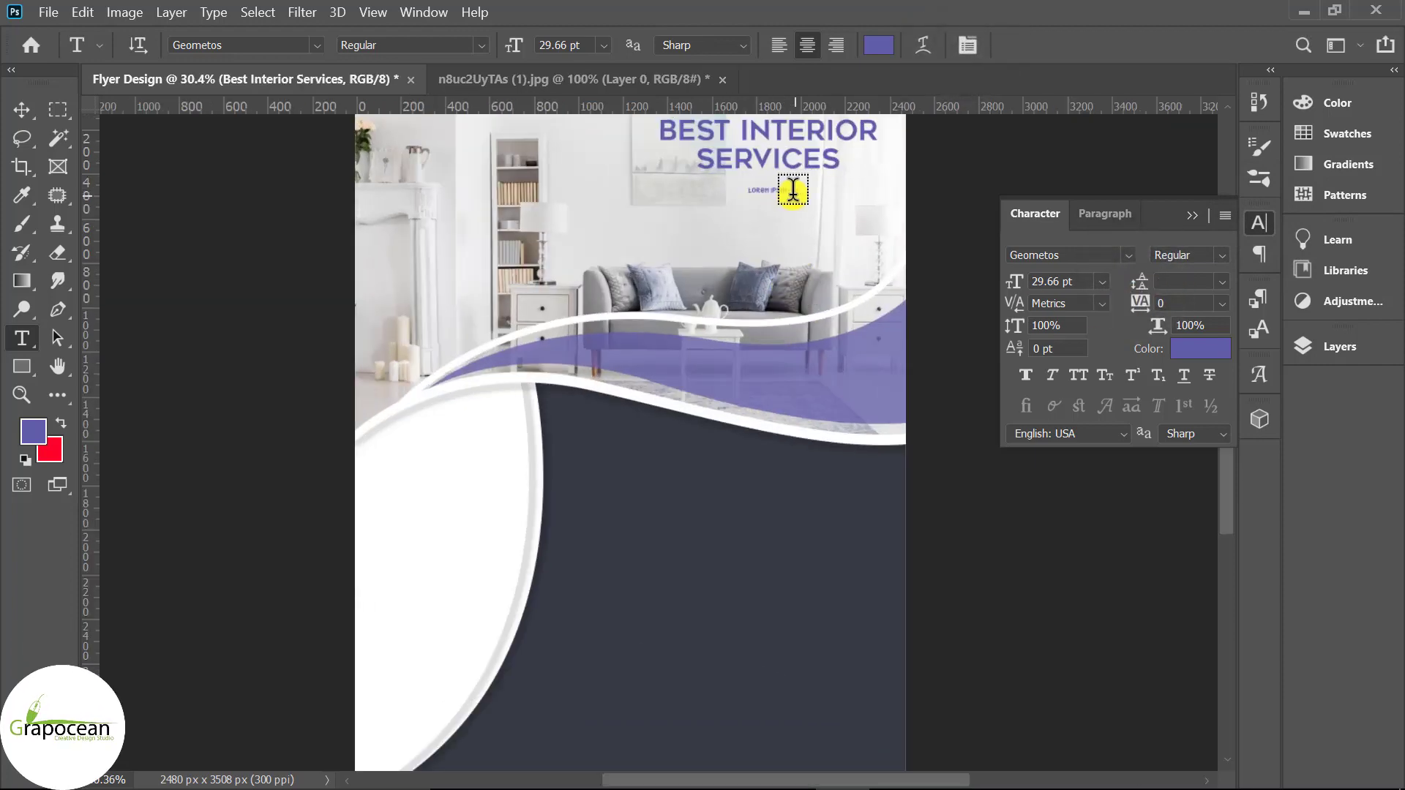
scroll(793, 189, up, 2)
click(21, 109)
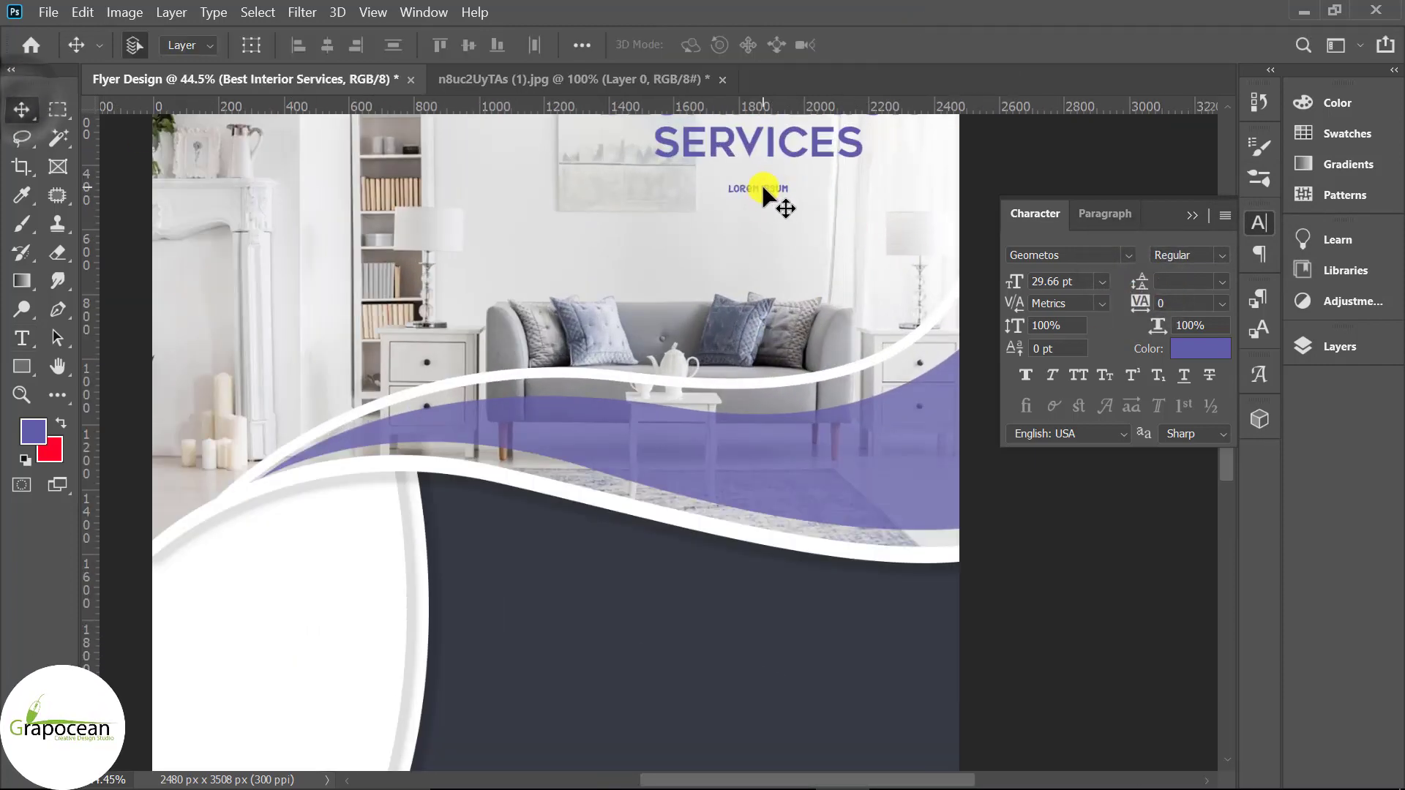
Duplicate the LOREM IPSUM line under the headline and retype it as PROFESSIONAL FLYER DESIGN
drag(763, 187, 941, 196)
click(21, 337)
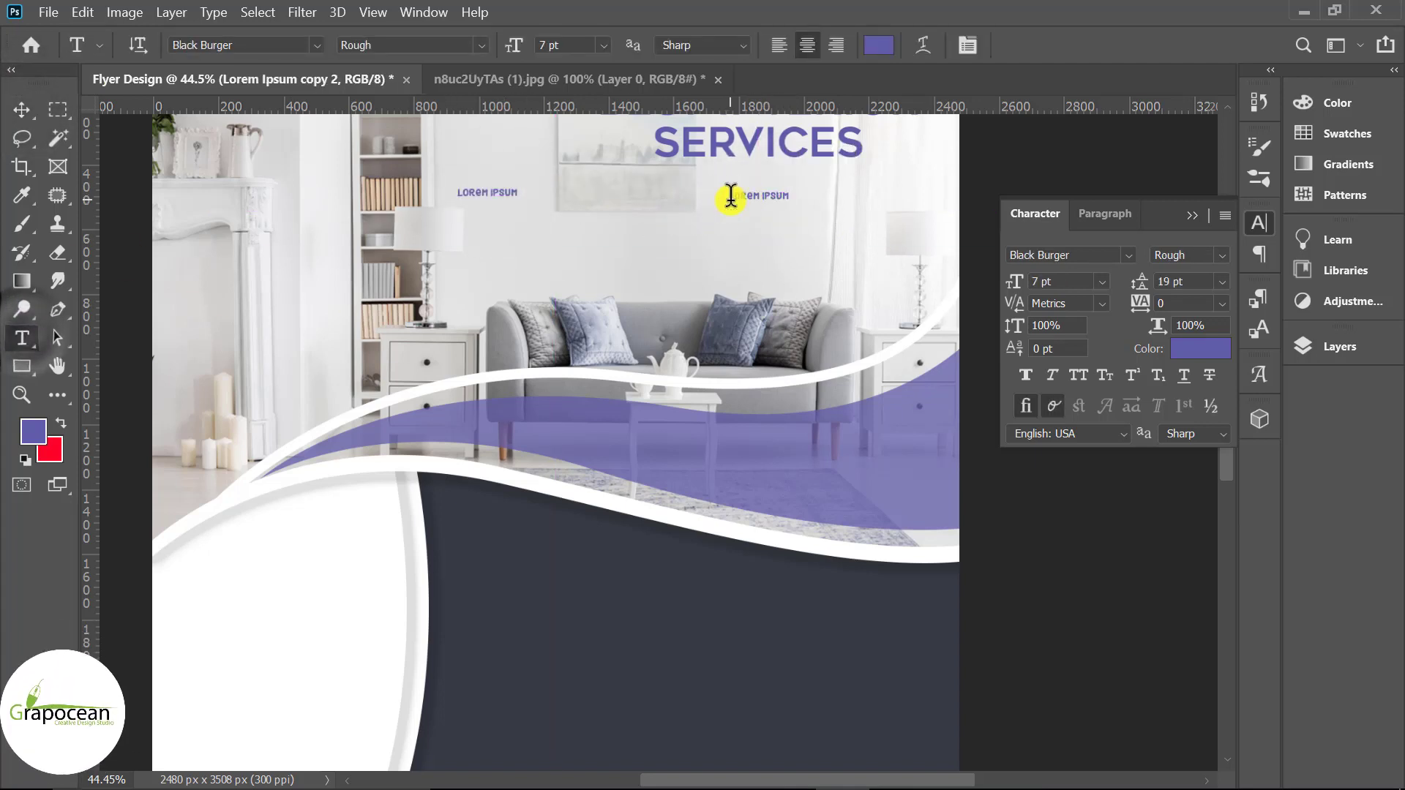
text(P)
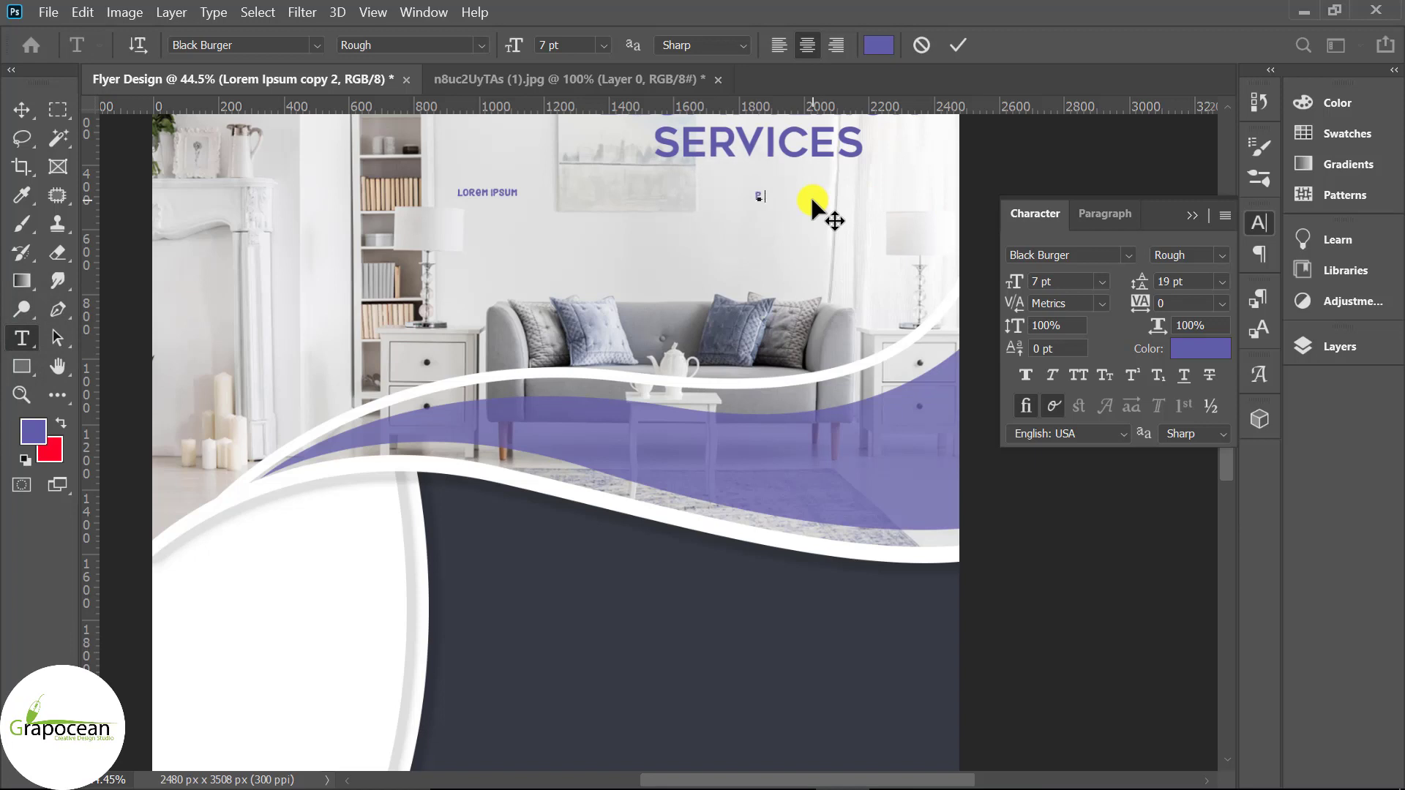
text(ROFESSI)
text(ONAL FLYER DES)
key(BackSpace)
key(BackSpace)
key(BackSpace)
text(DESIGN)
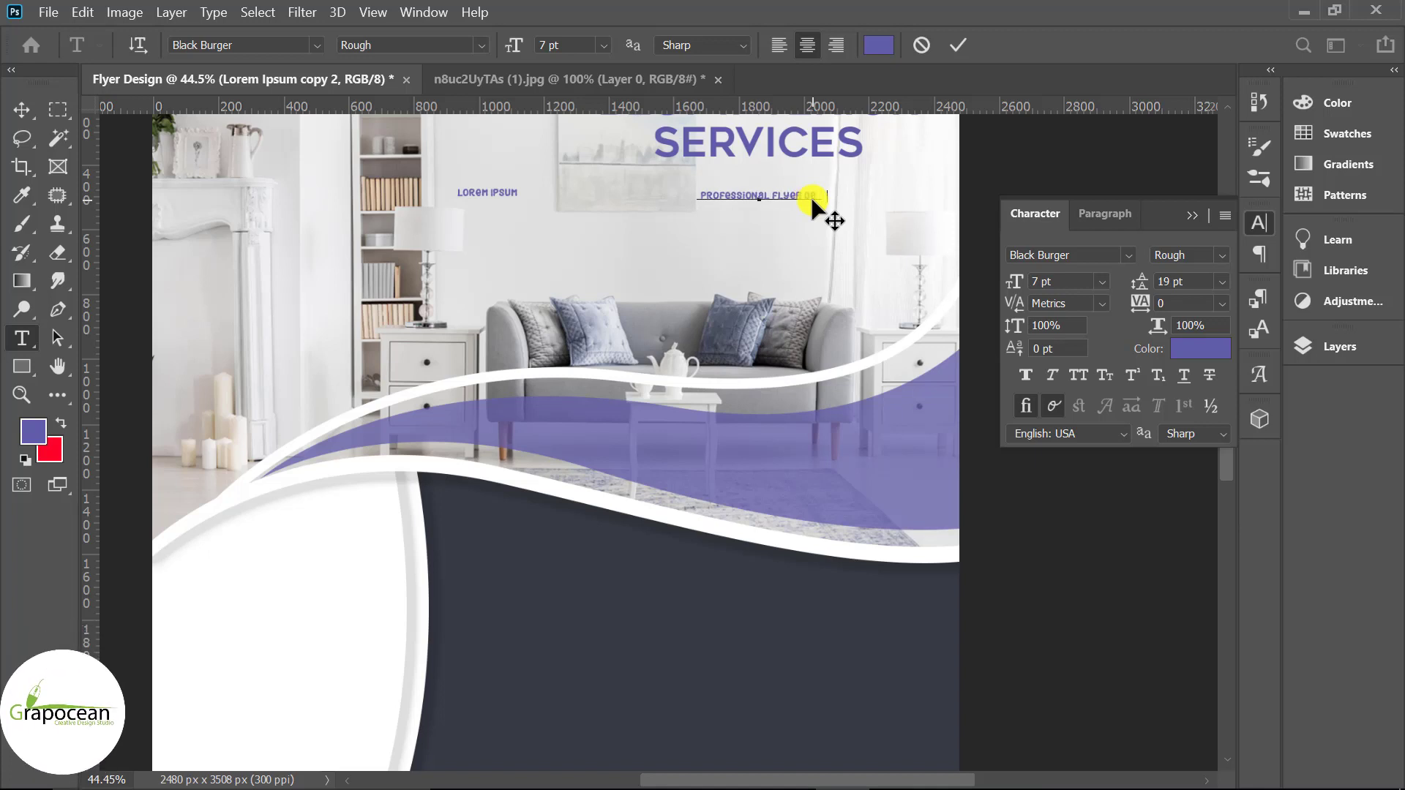
Set the subtitle in Akrobat and scale it by 1.618 twice to 18.33 pt
key(ctrl+a)
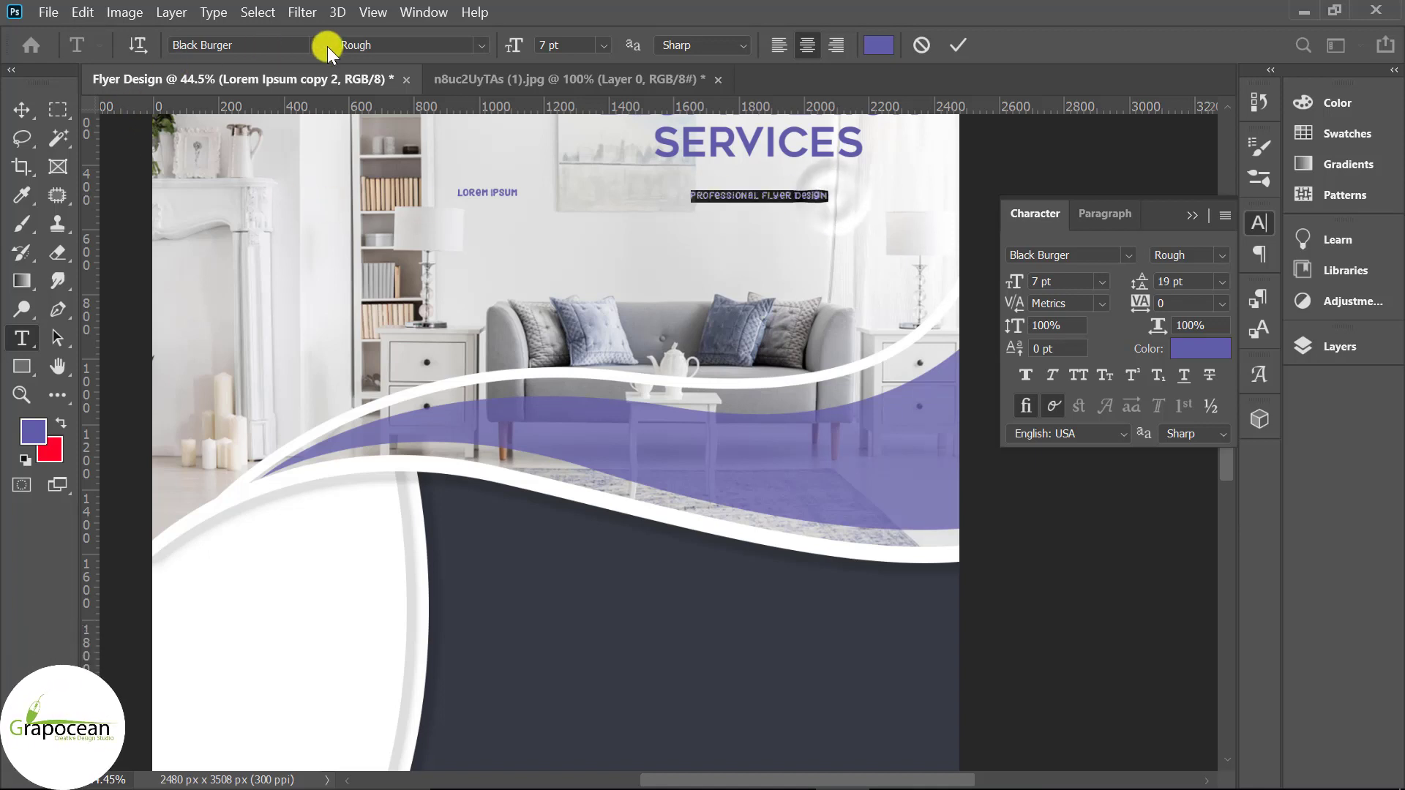
click(315, 46)
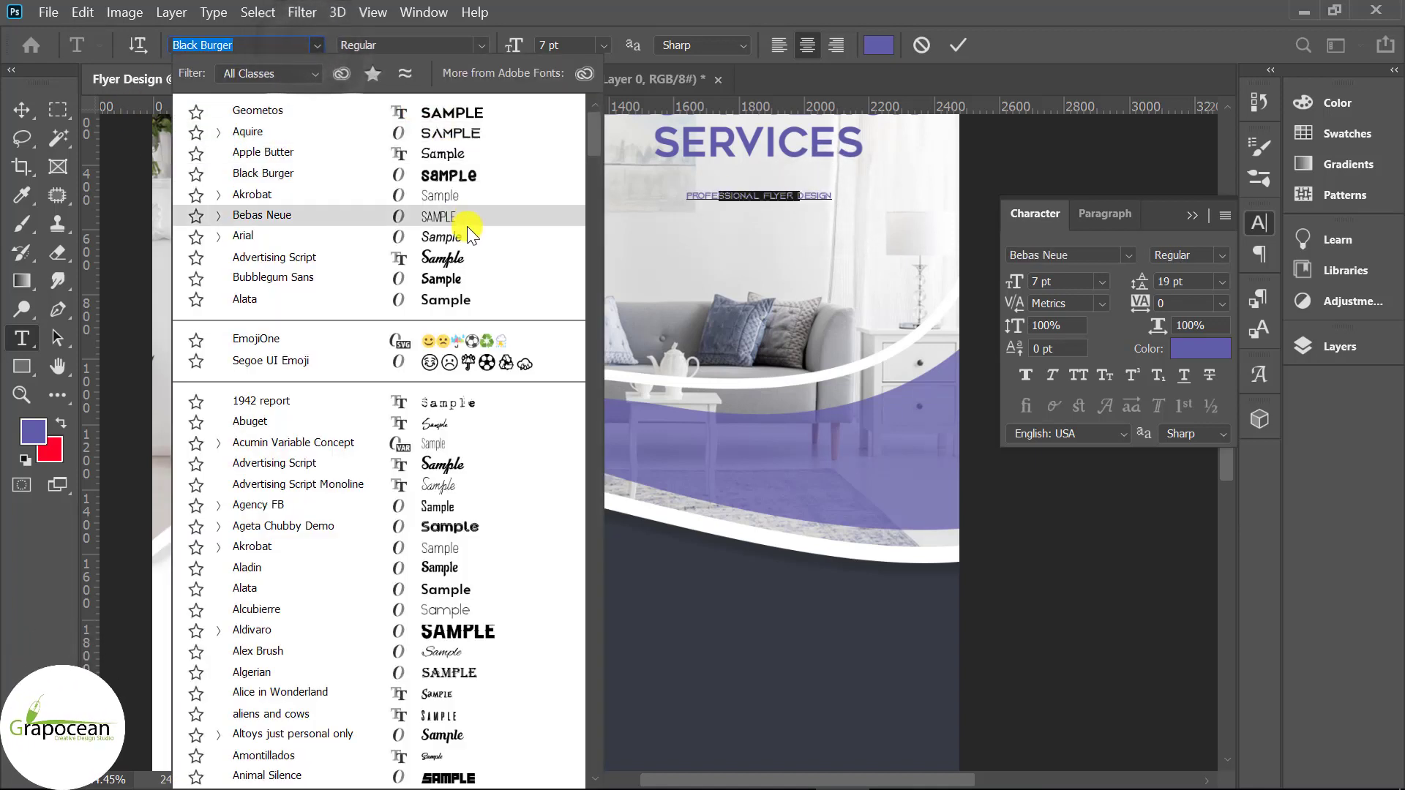
click(452, 196)
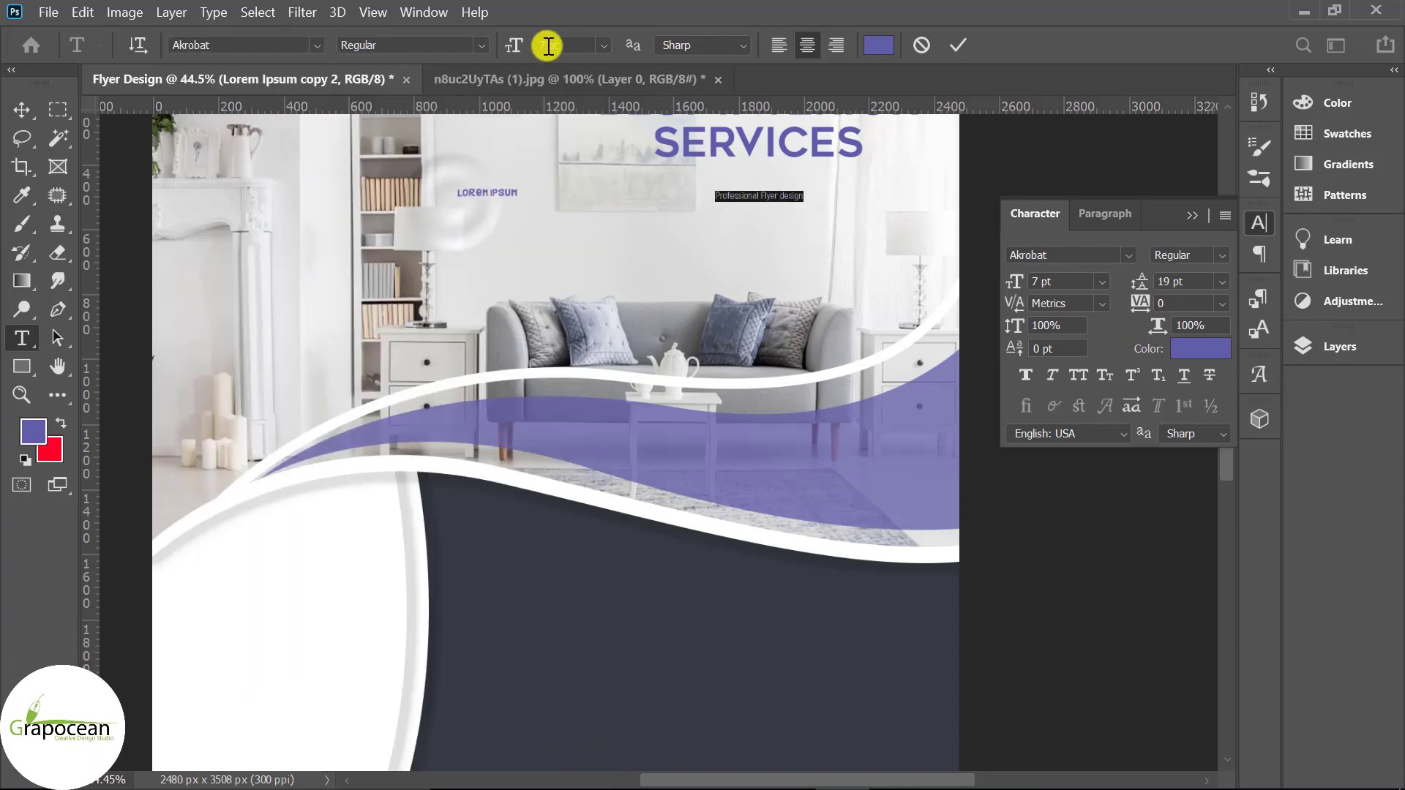
text(*1.)
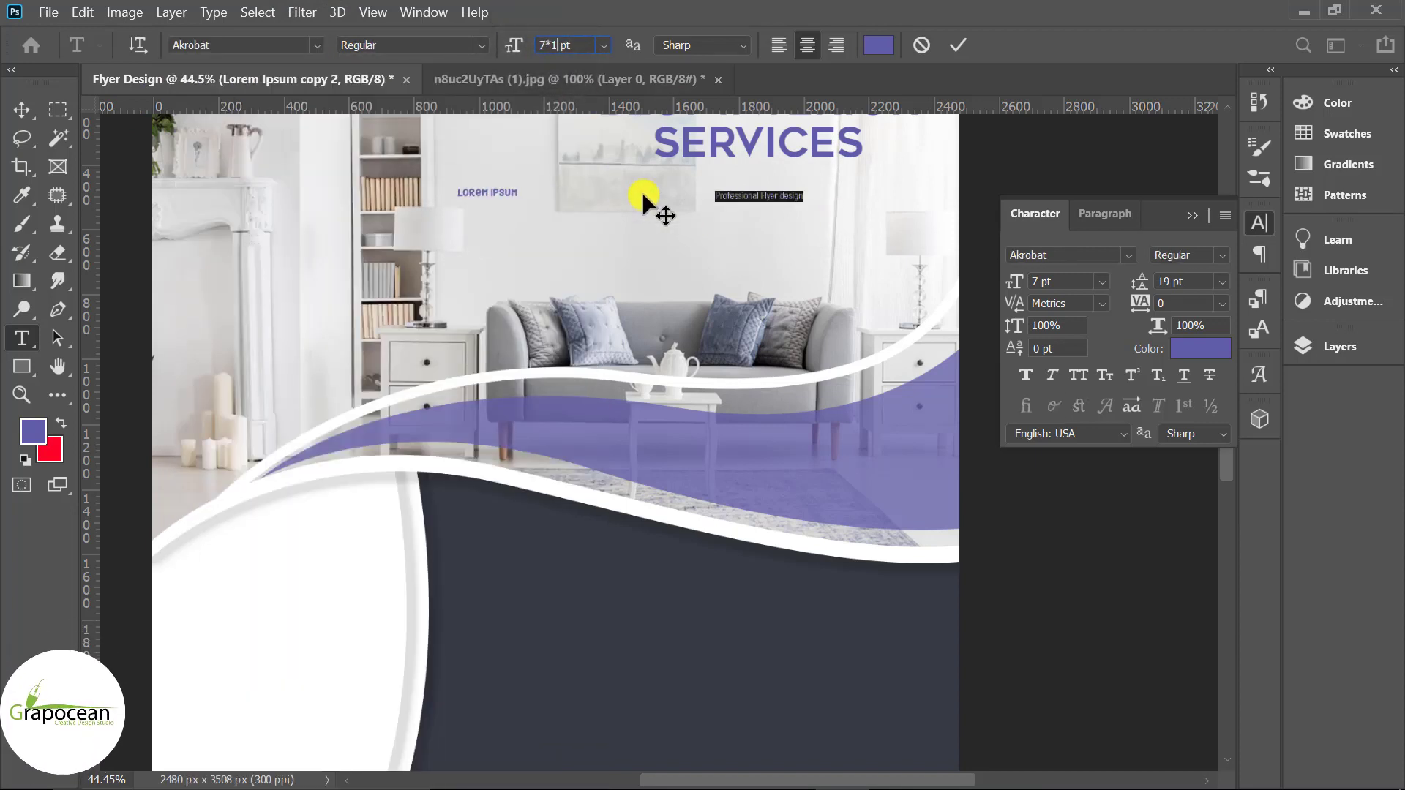
text(618)
key(Return)
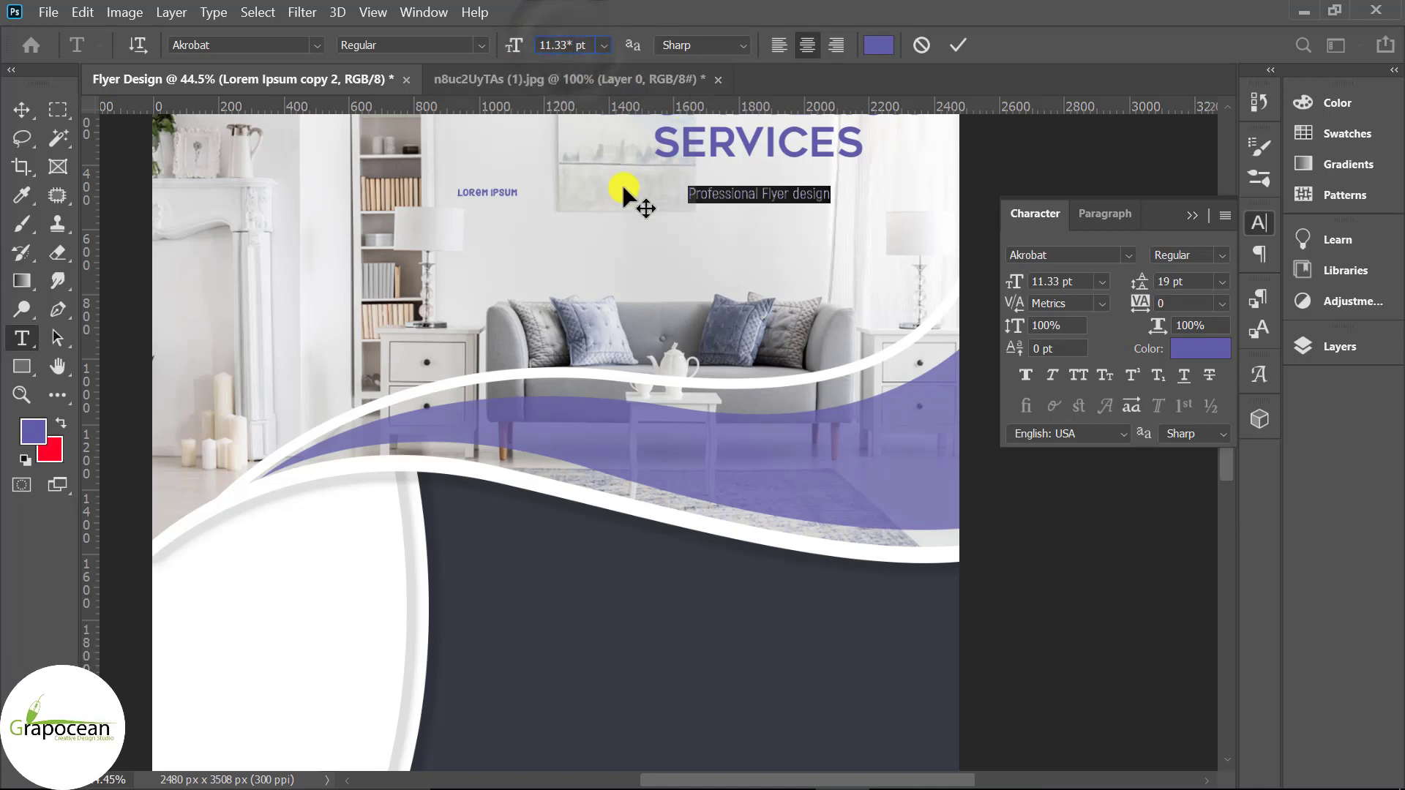
text(1.618)
key(Return)
click(21, 110)
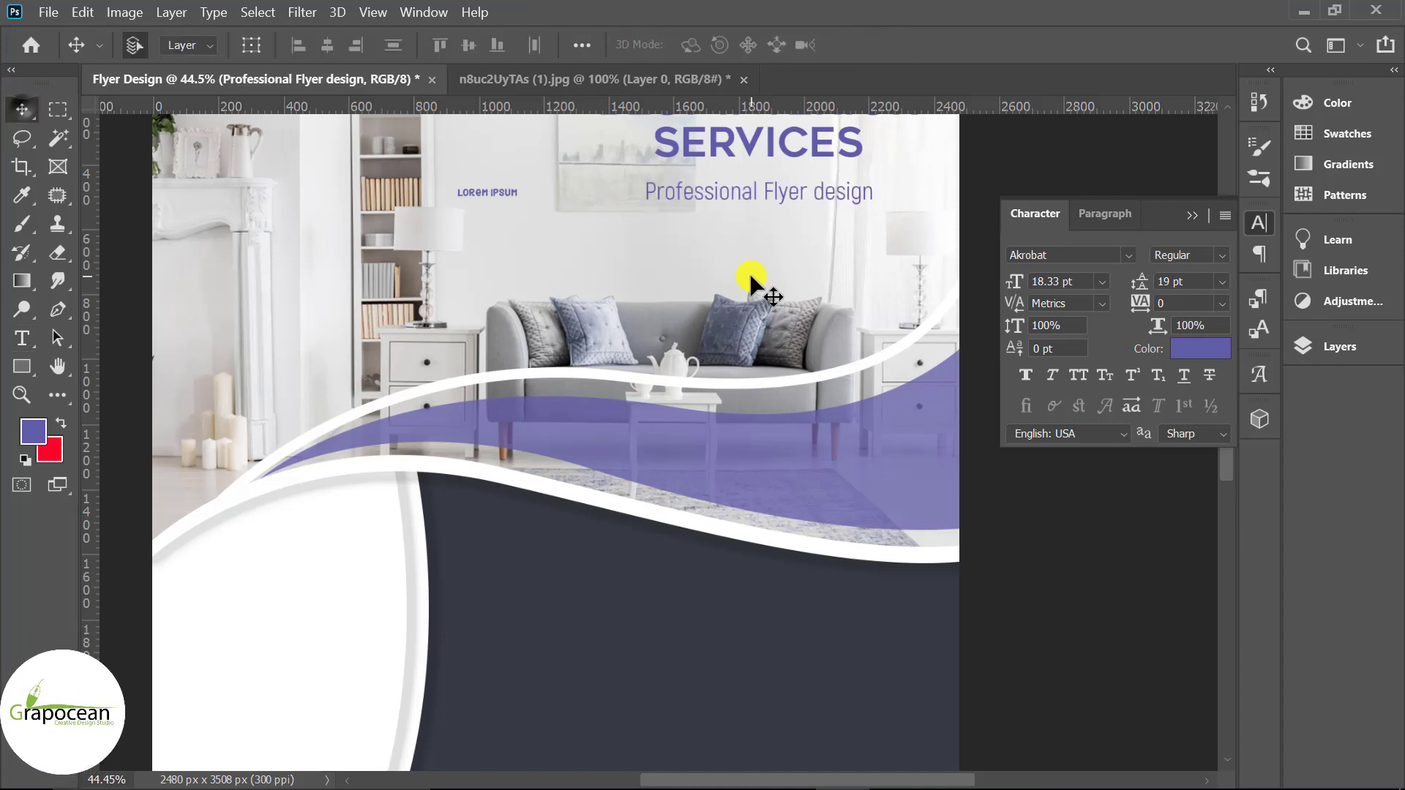
alt+scroll(876, 287, down, 2)
key(F7)
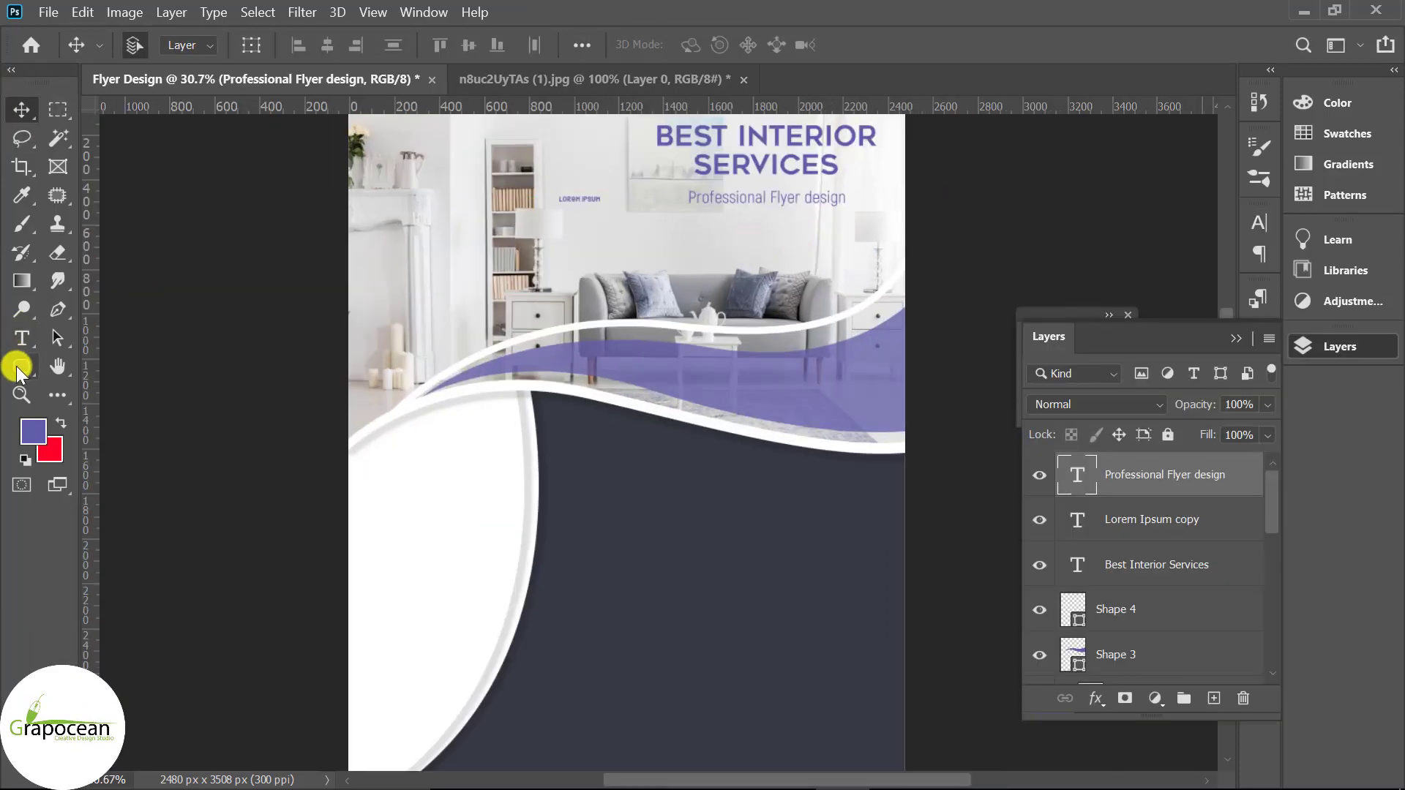
Draw a purple rounded rectangle (819 × 139 px, 10 px corners) over the subtitle
right_click(16, 370)
click(110, 383)
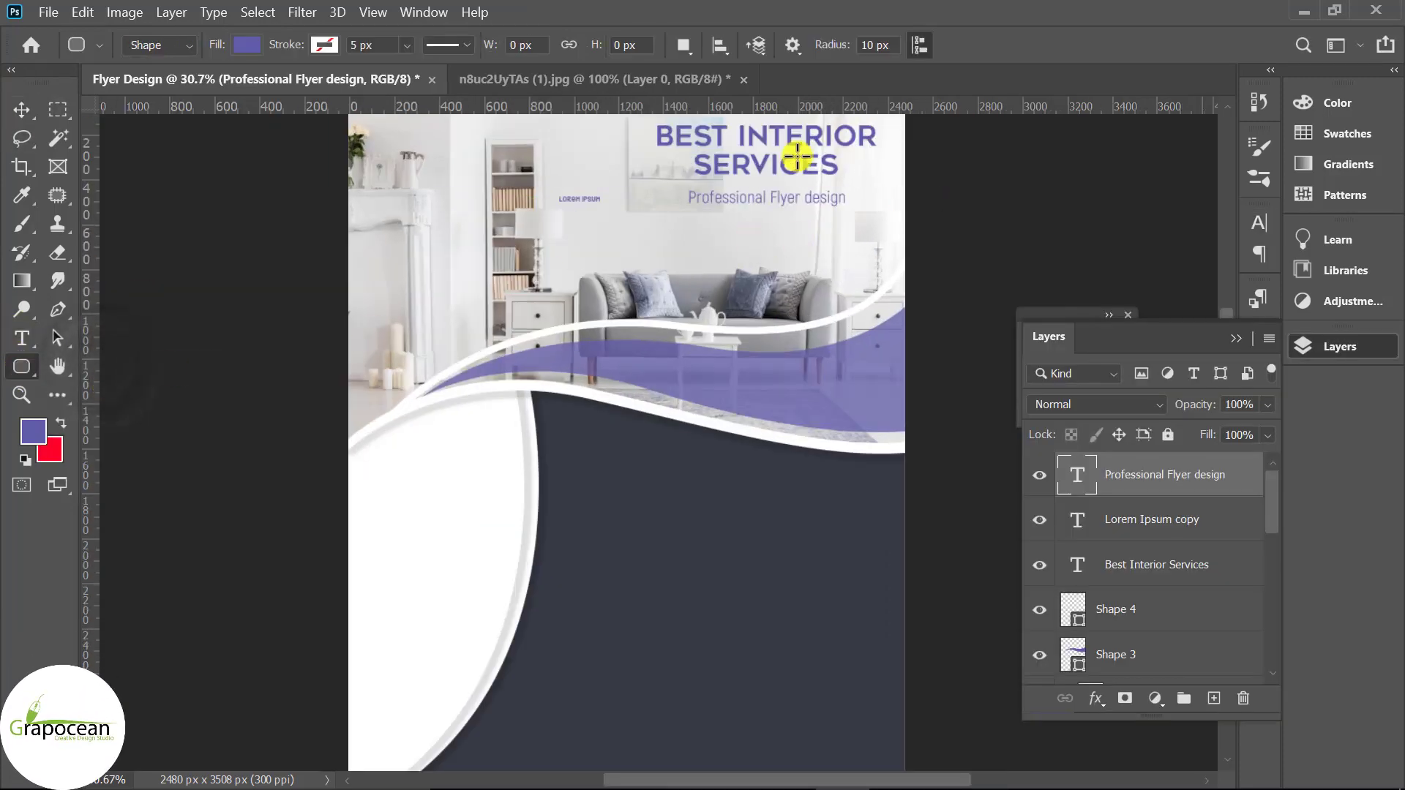
drag(673, 182, 858, 213)
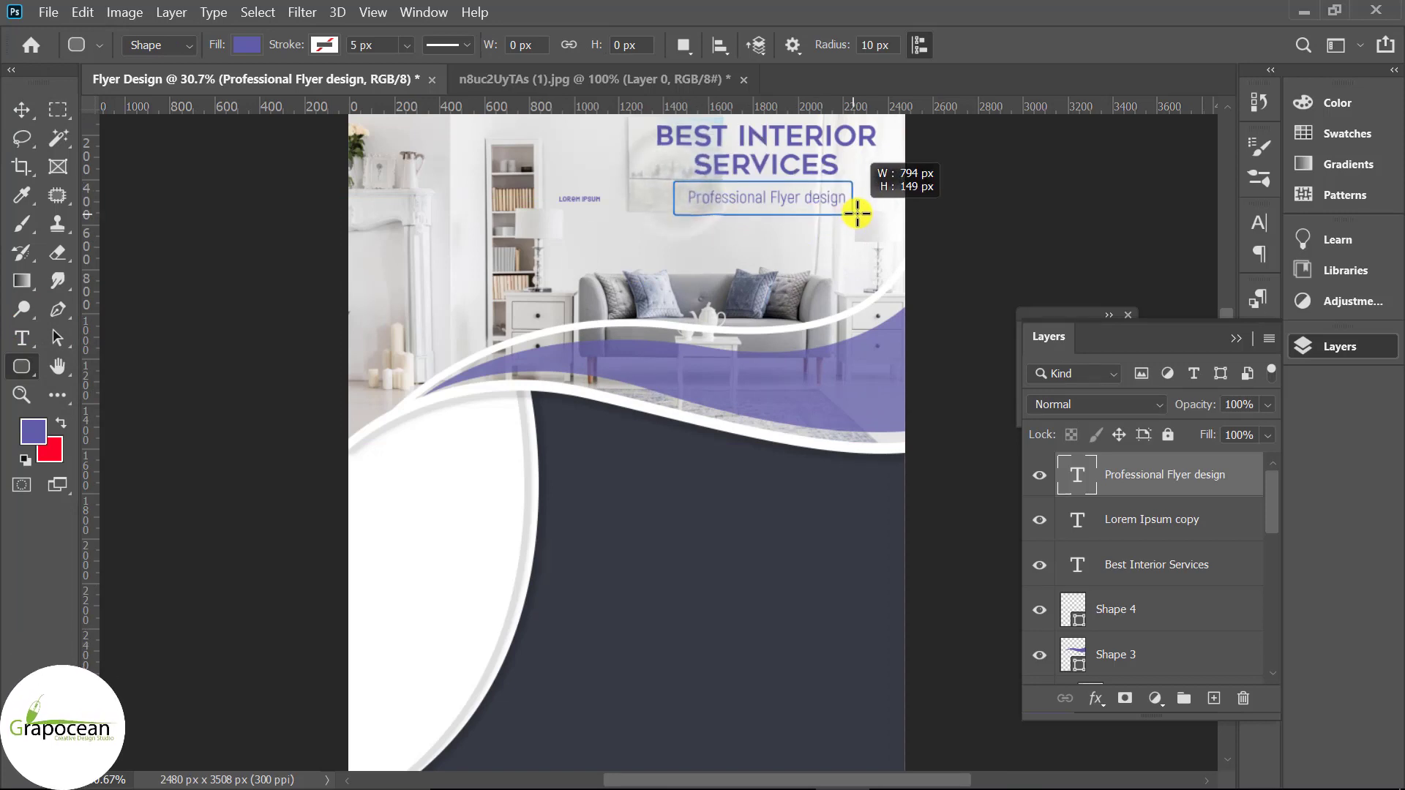
click(20, 109)
click(989, 316)
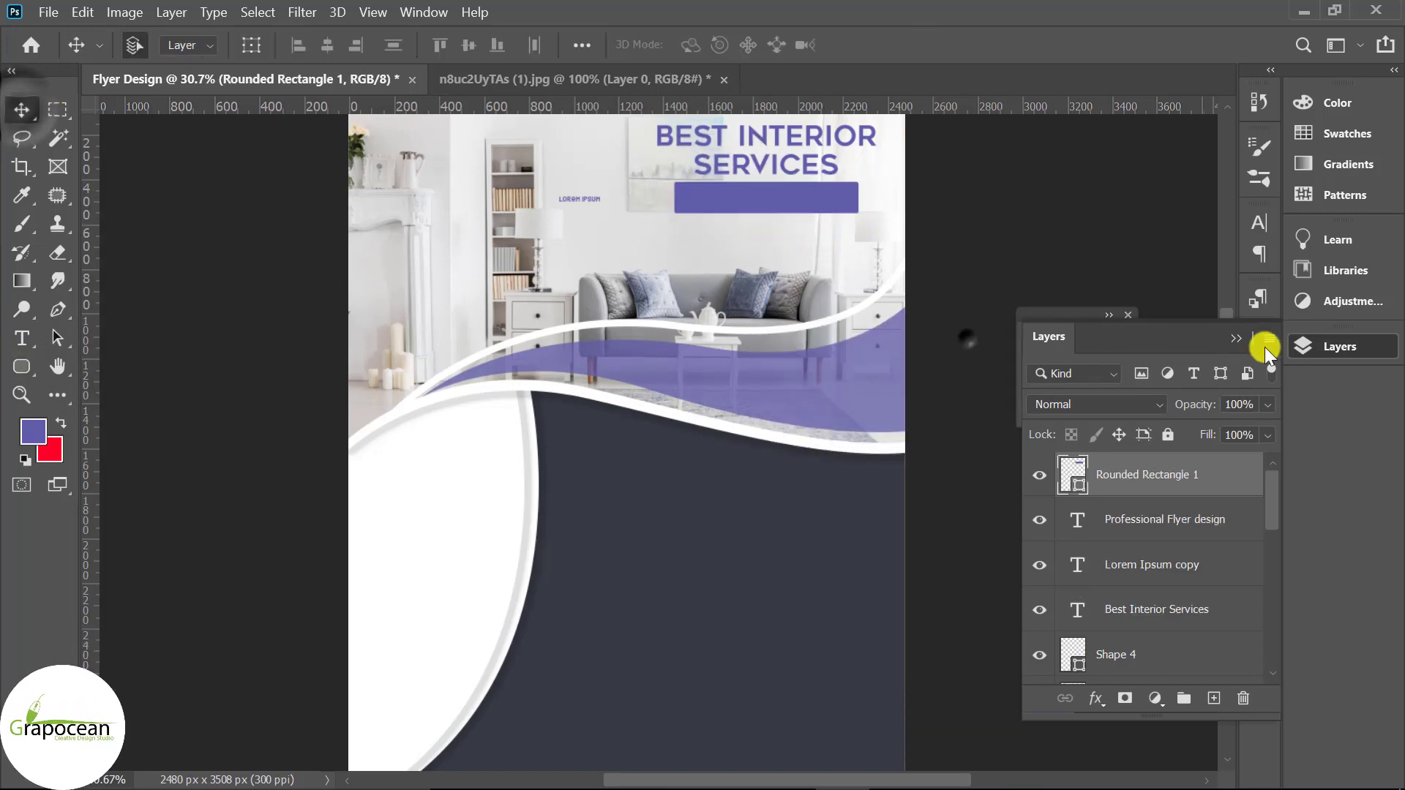
Move the subtitle layer above Rounded Rectangle 1 and make its text white
click(1235, 524)
drag(1237, 533, 1211, 475)
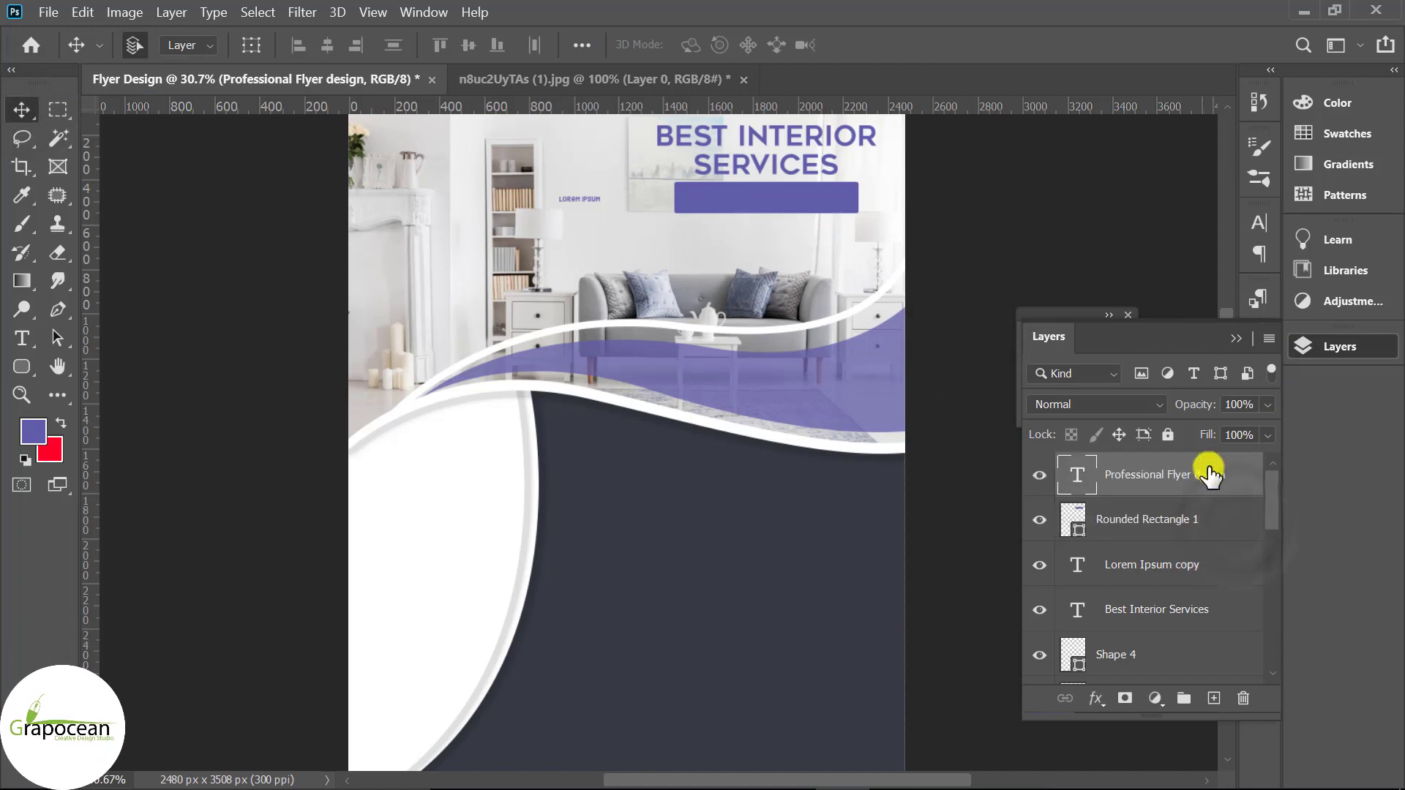
click(21, 338)
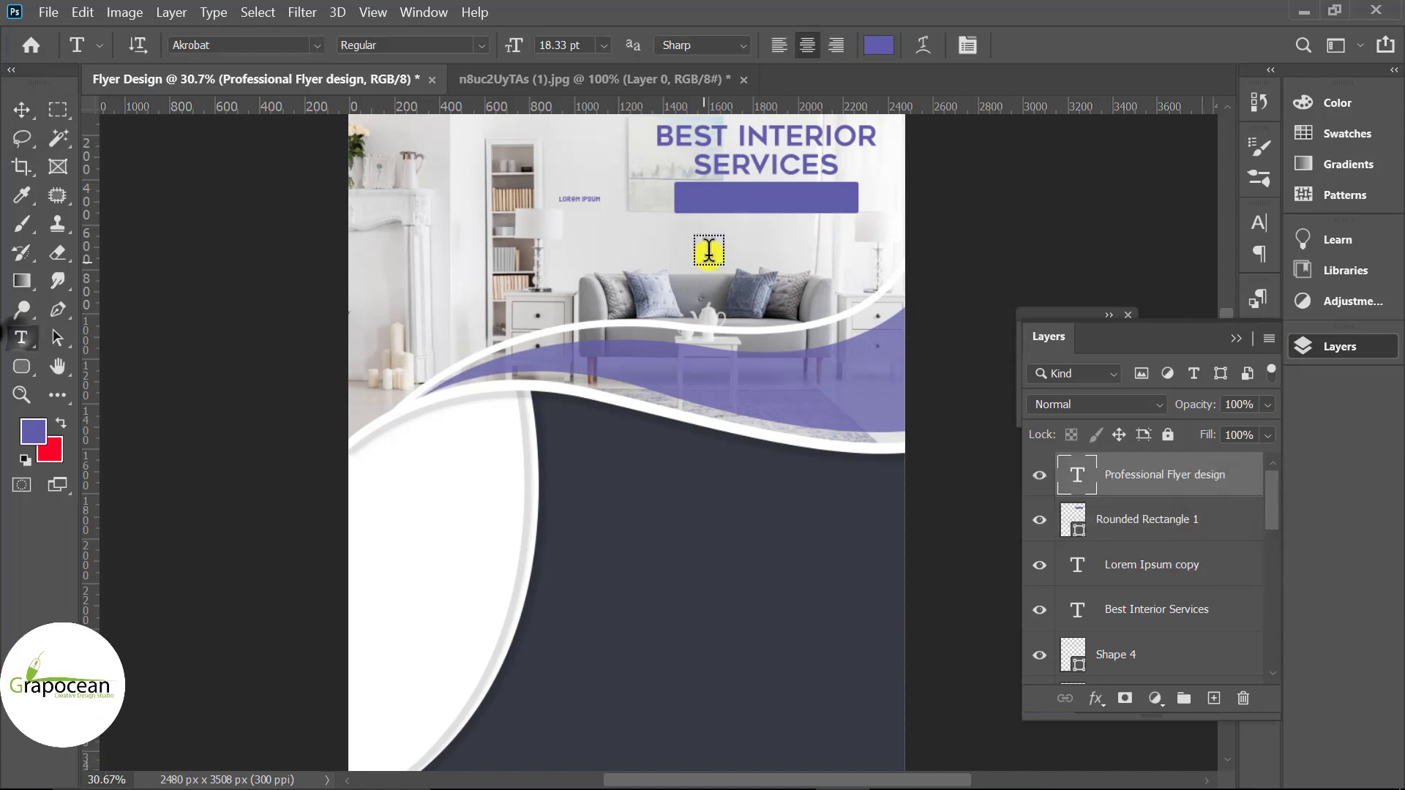
click(687, 194)
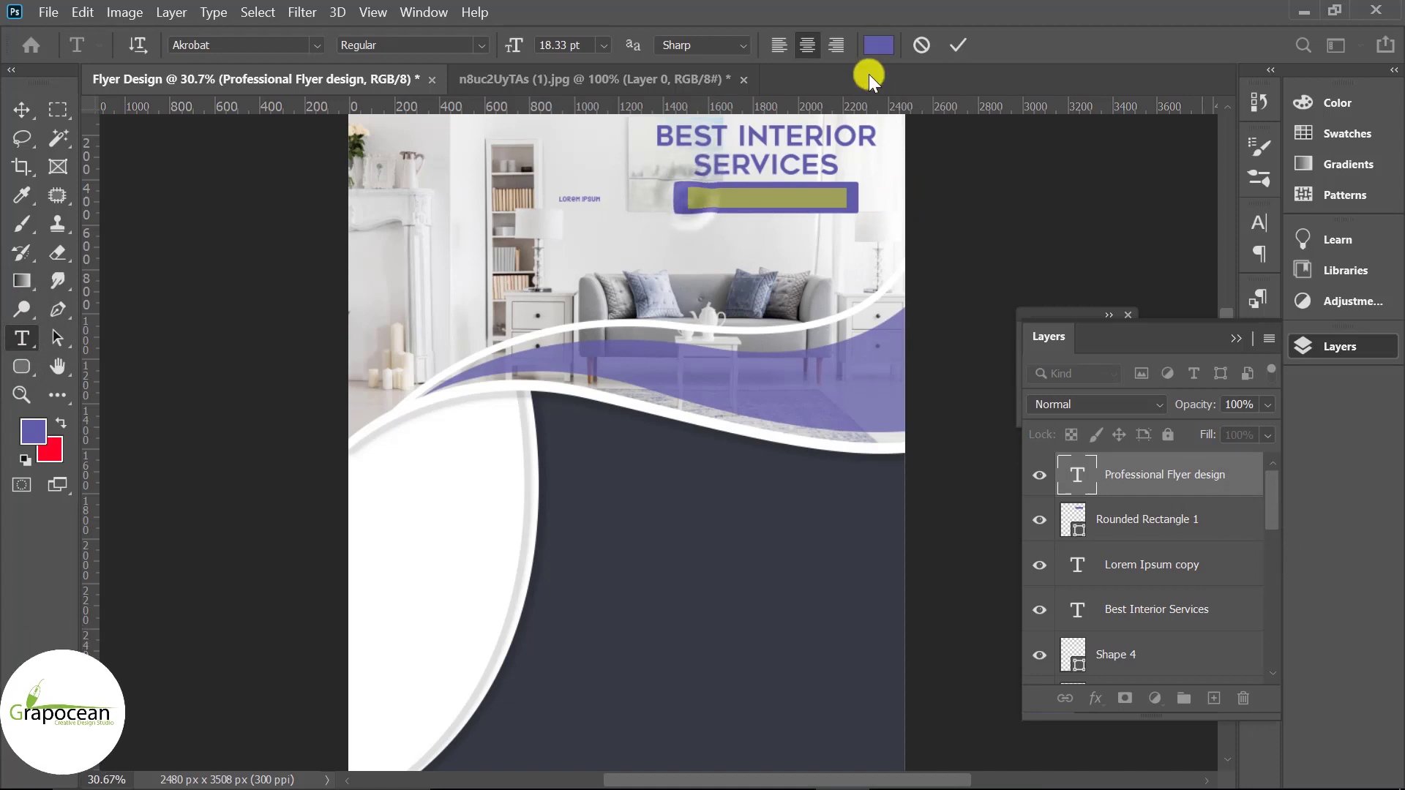
click(878, 45)
drag(860, 423, 712, 343)
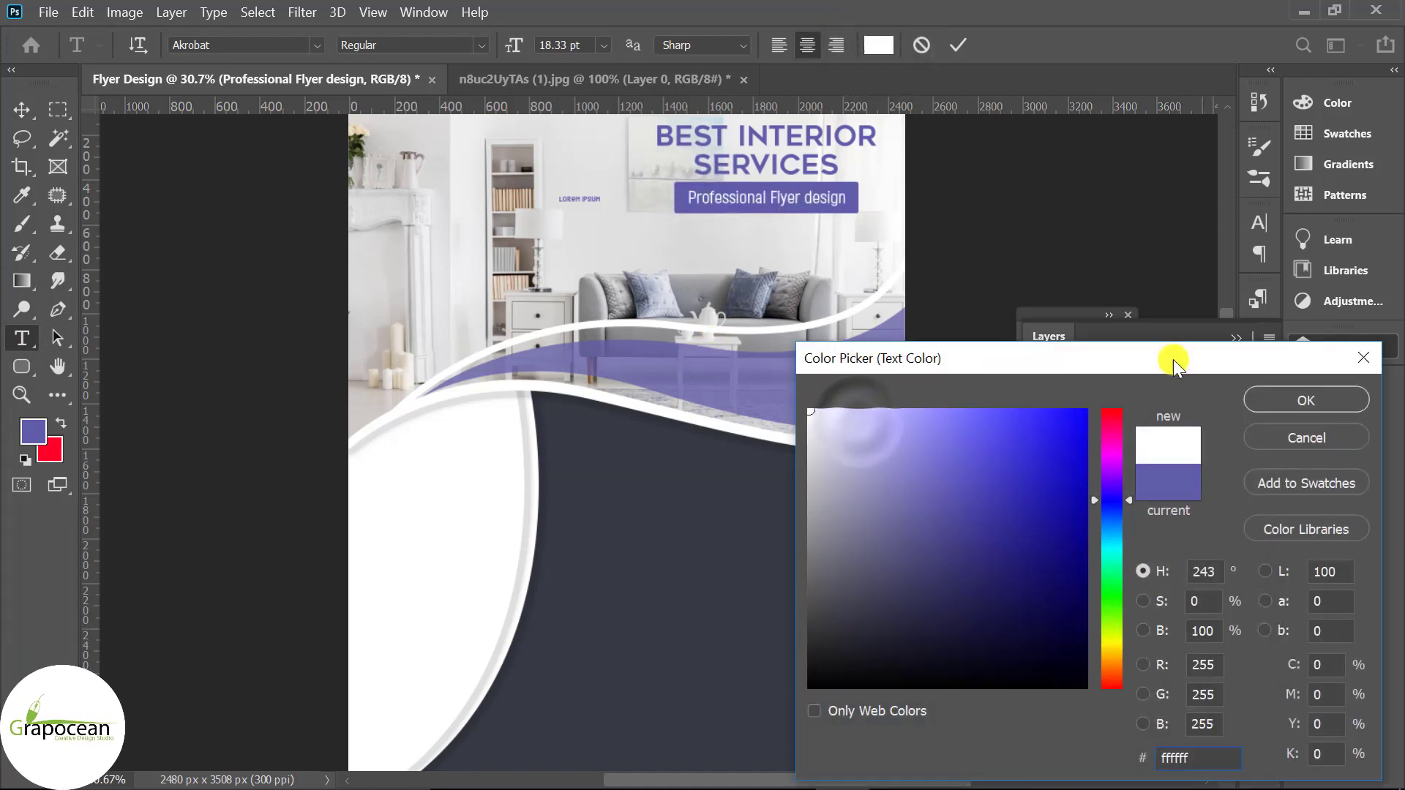
click(1335, 397)
click(26, 102)
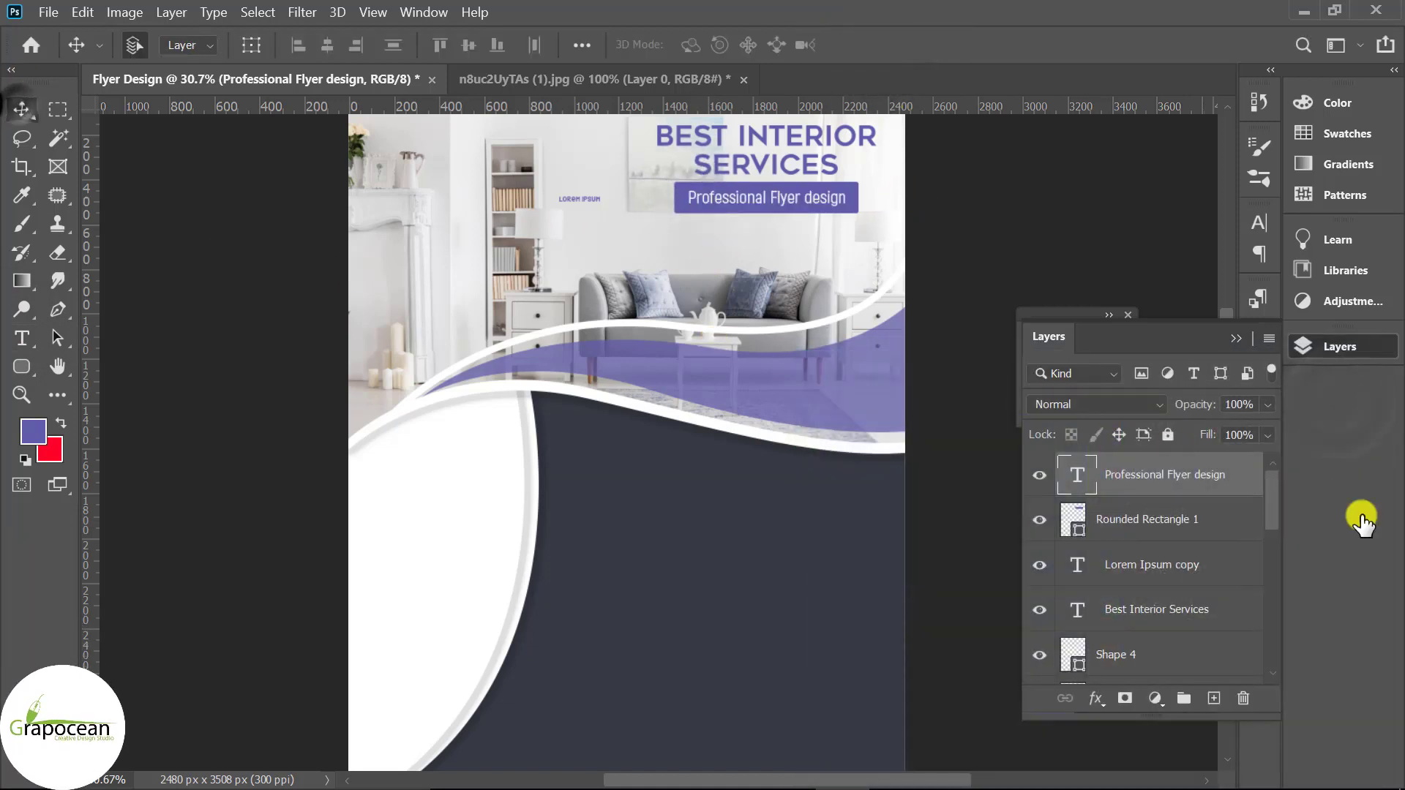
click(1174, 525)
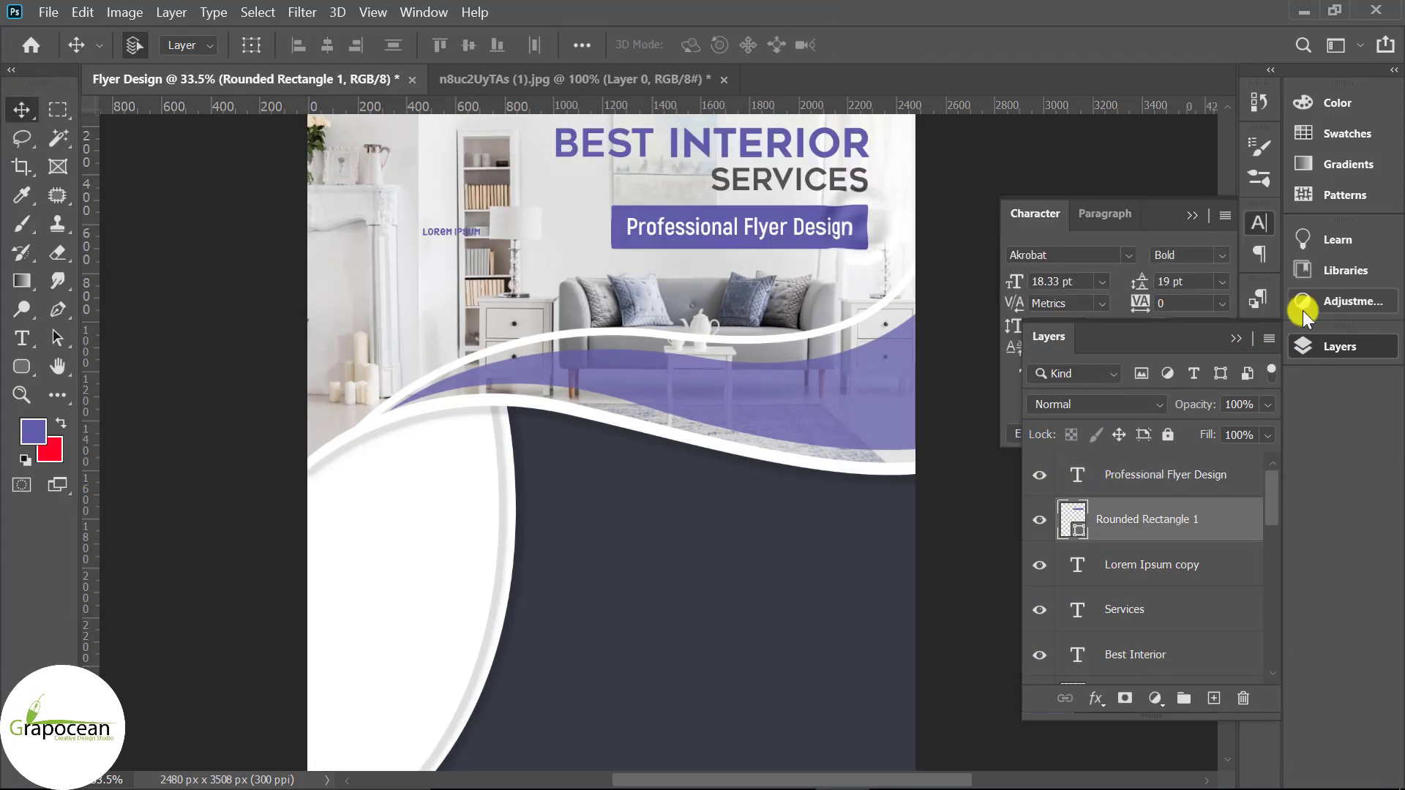
click(1237, 337)
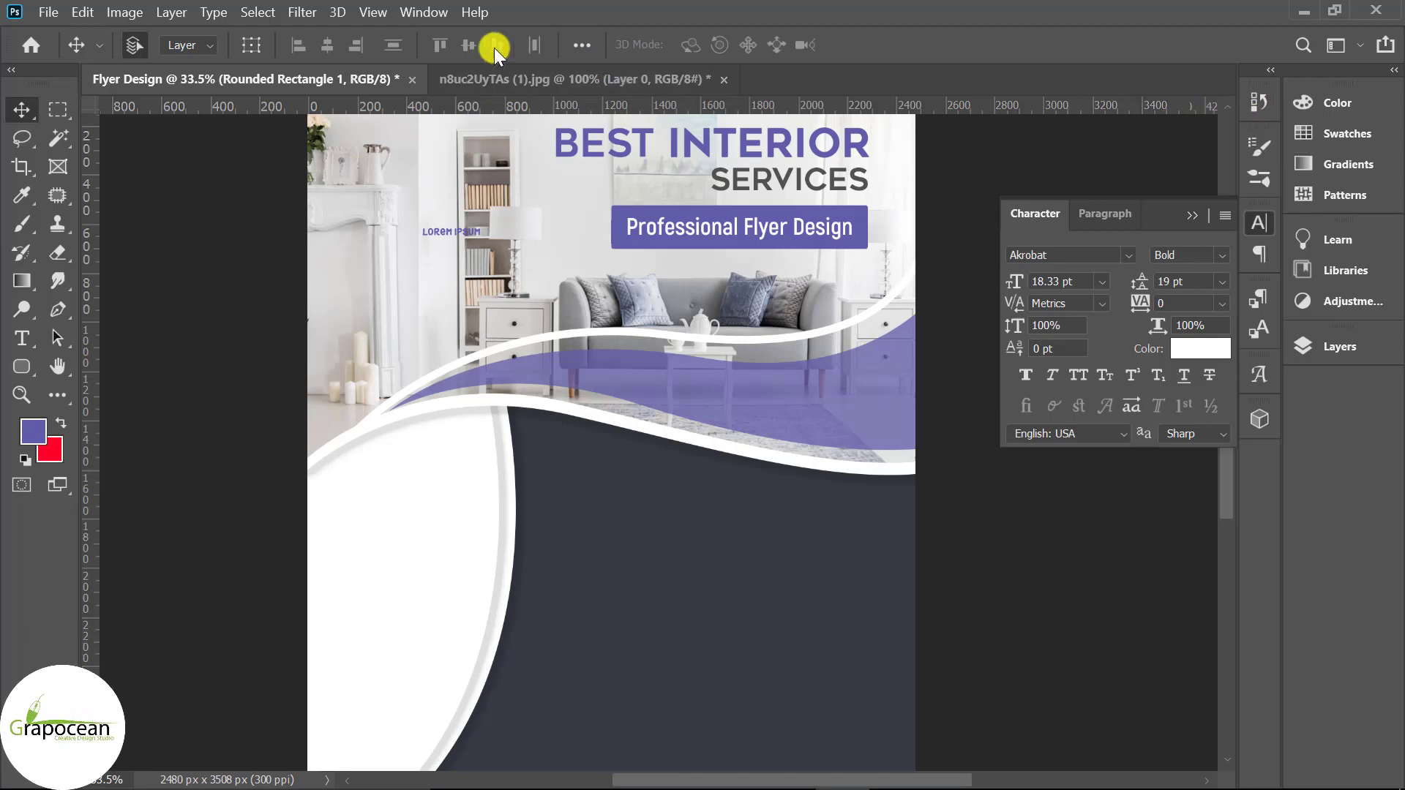
Round the banner's corners into pill-shaped ends in Properties, then zoom out to the whole flyer
click(424, 13)
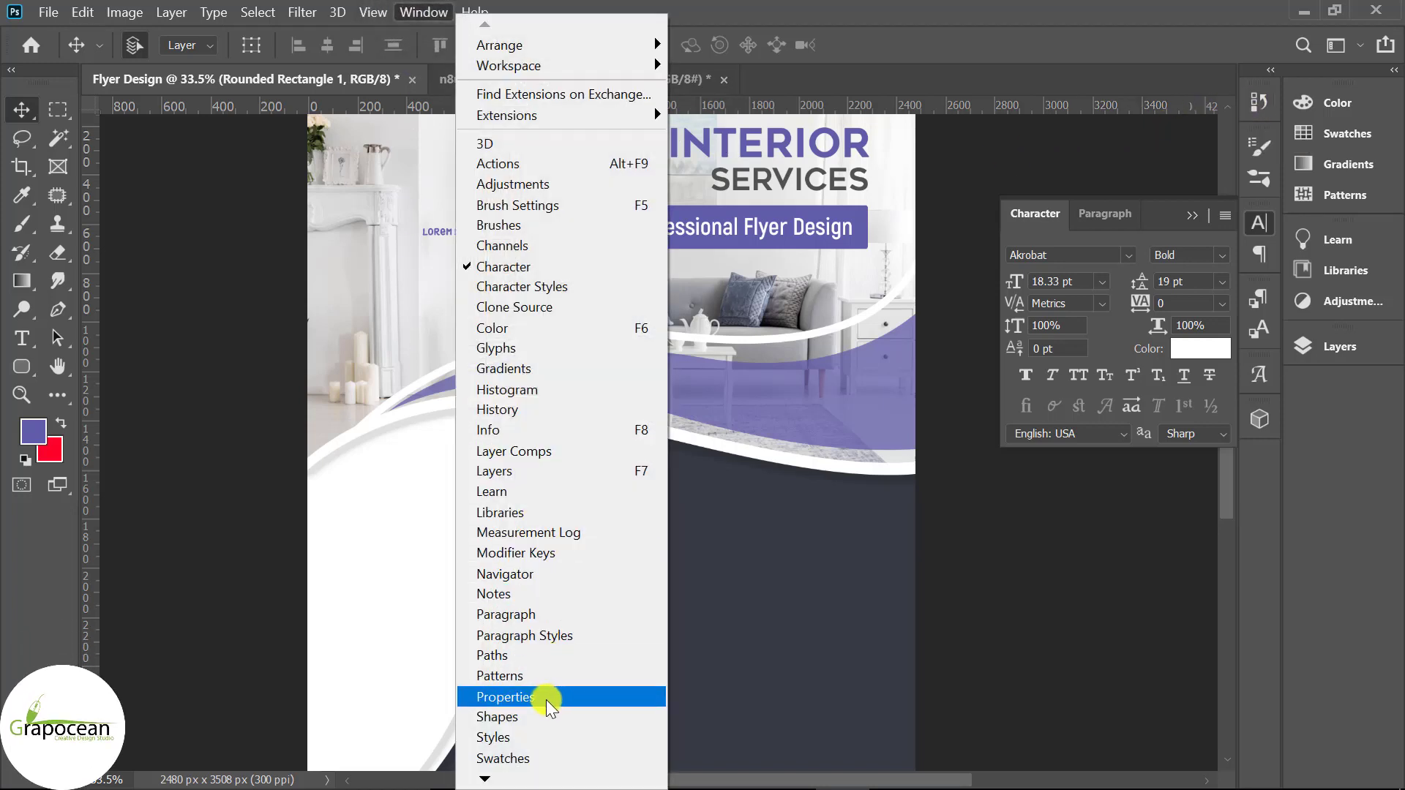
click(548, 699)
drag(772, 557, 991, 578)
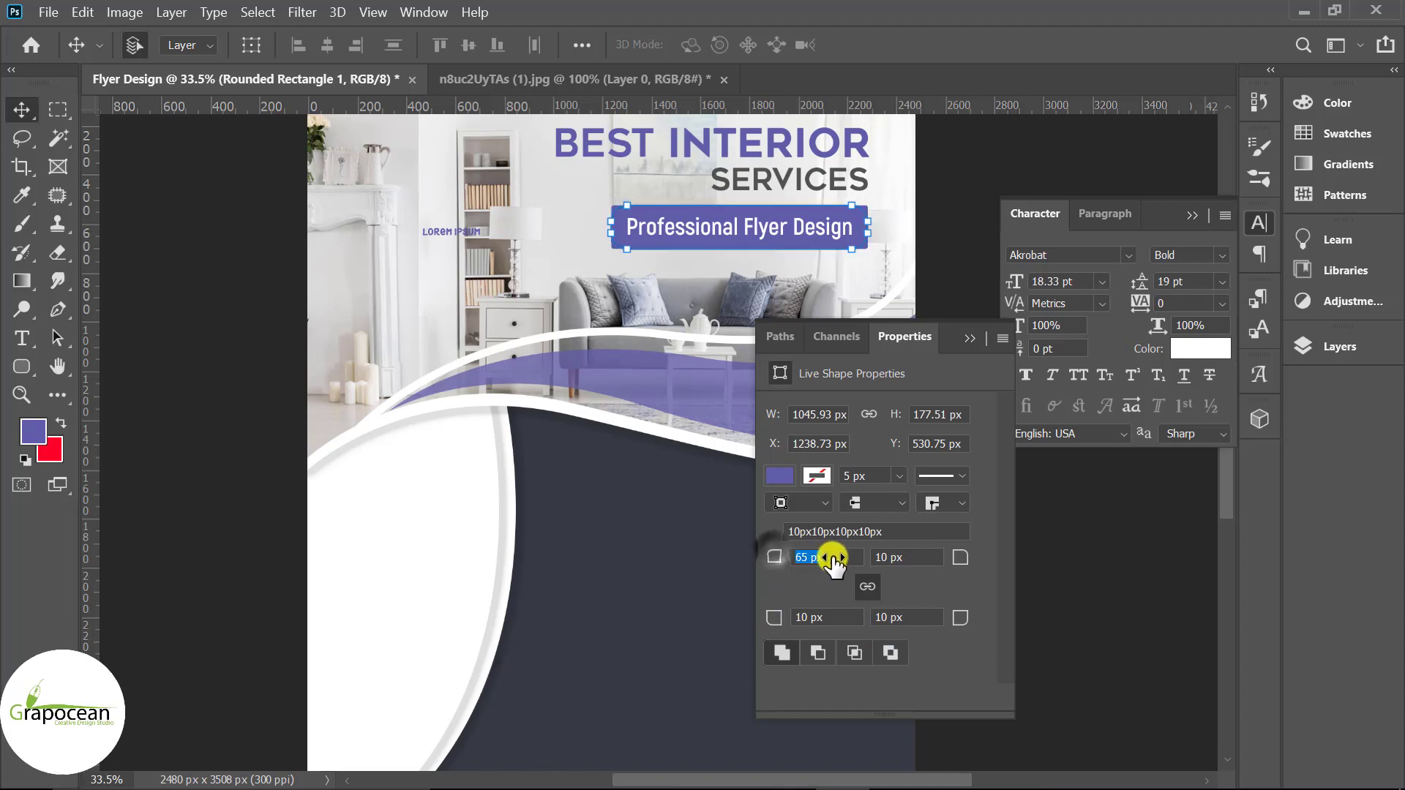
click(989, 341)
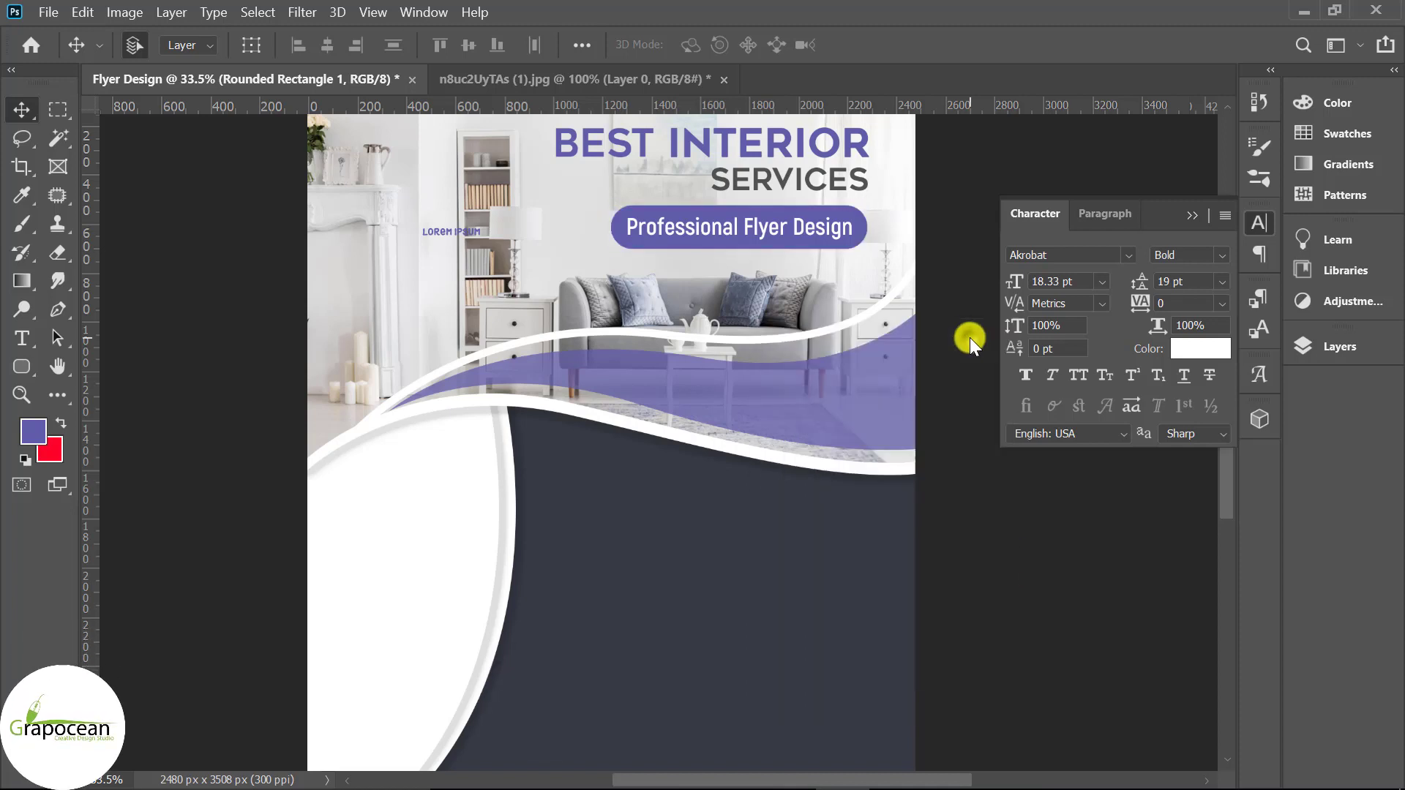
key(ctrl+minus)
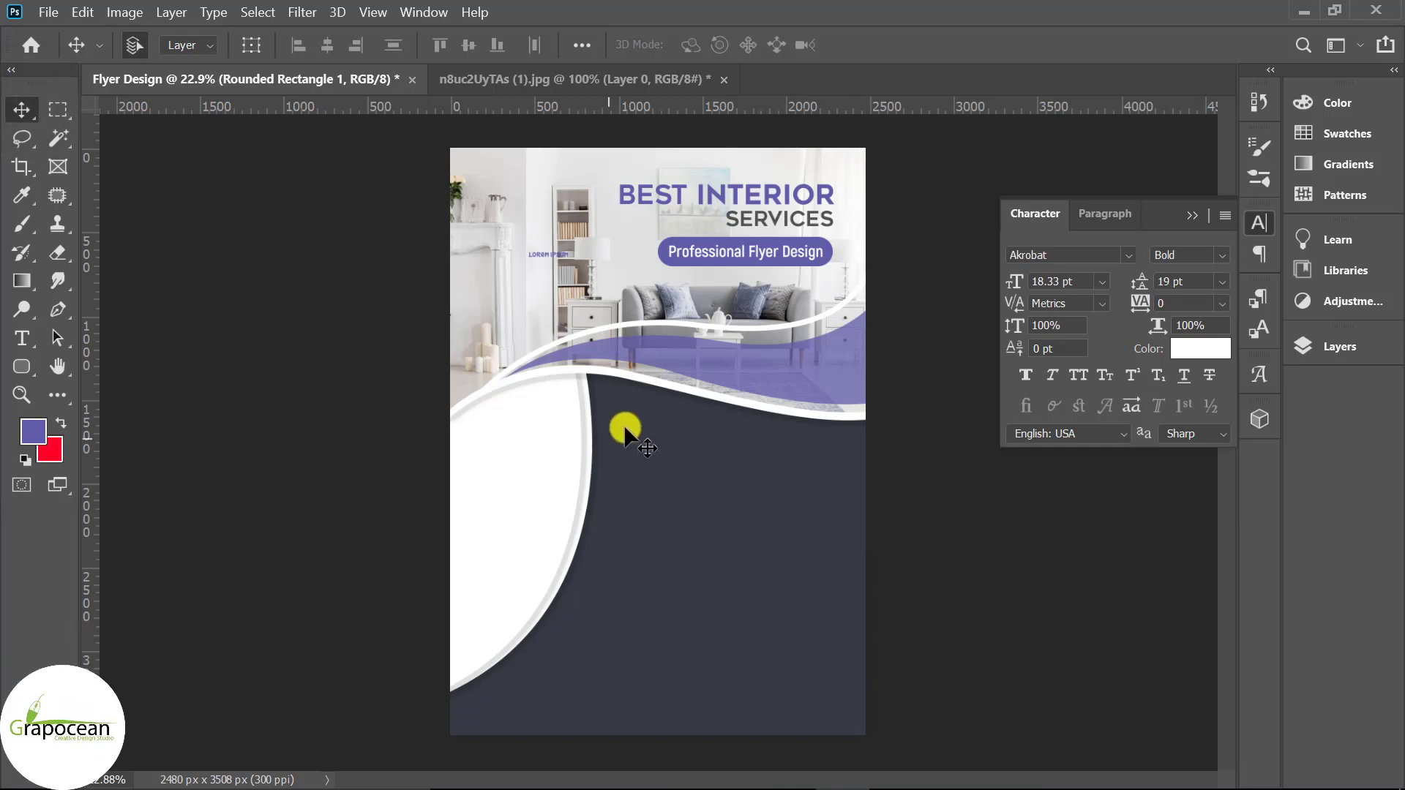
Draw a purple circle on a new layer over the left edge of the wave
click(22, 366)
click(88, 406)
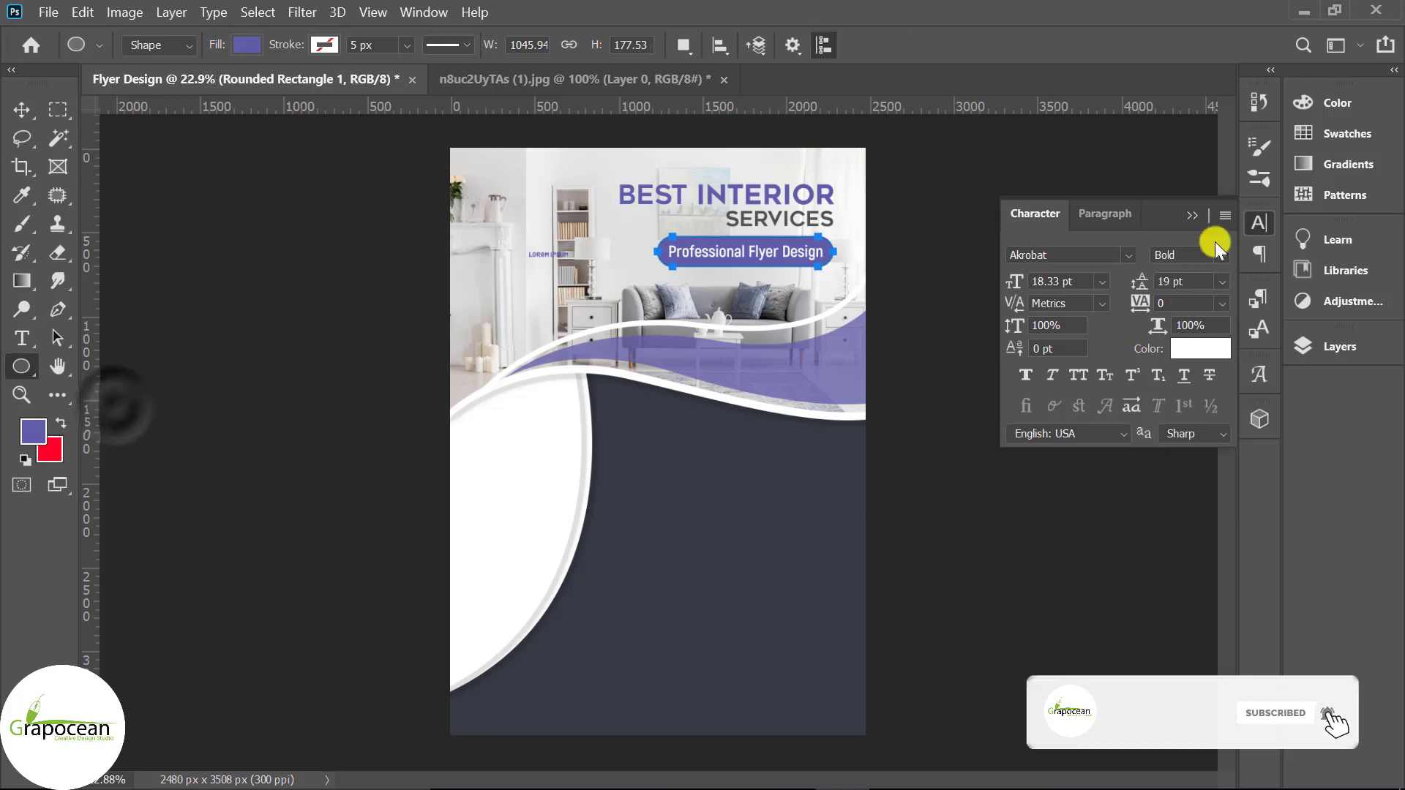
click(1193, 216)
click(1350, 344)
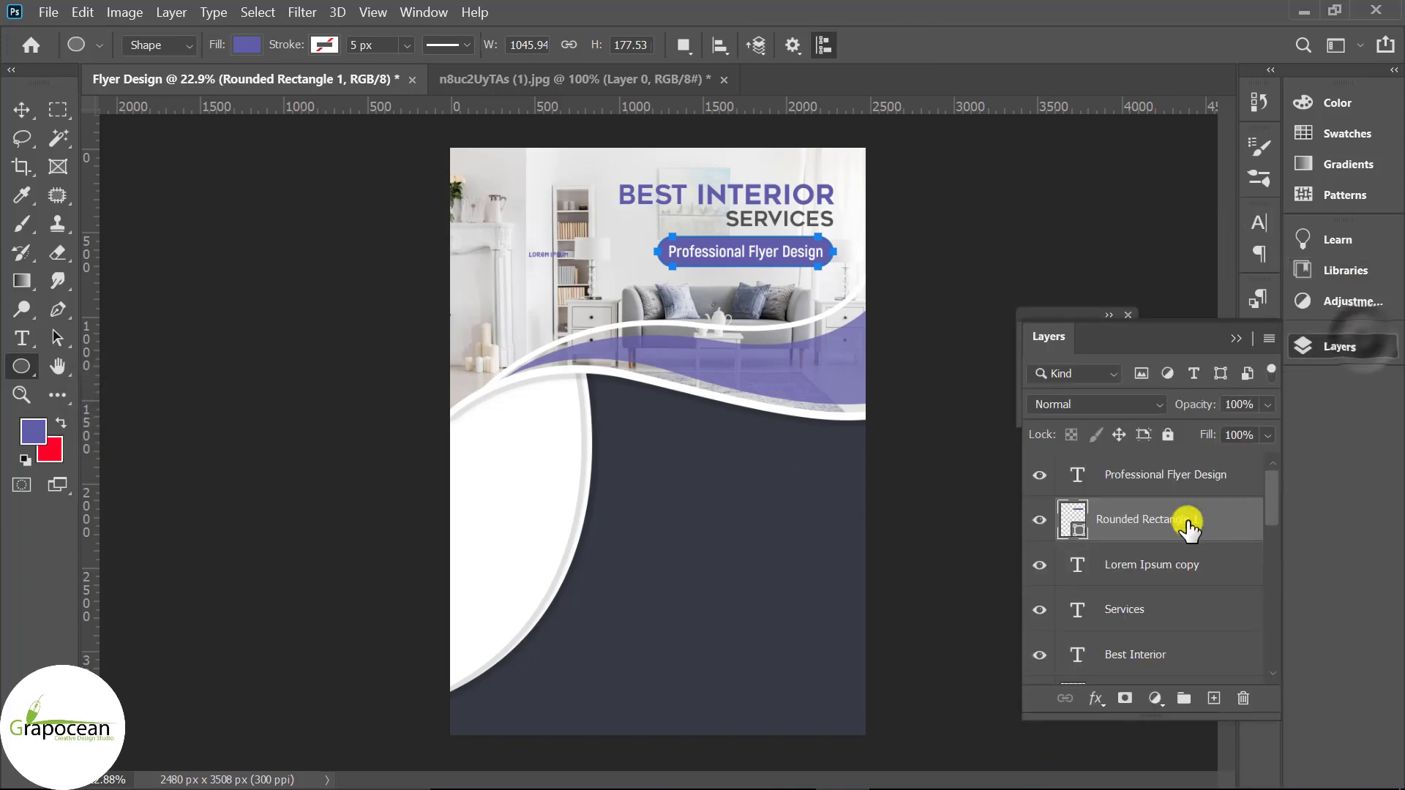
click(1200, 474)
click(1213, 698)
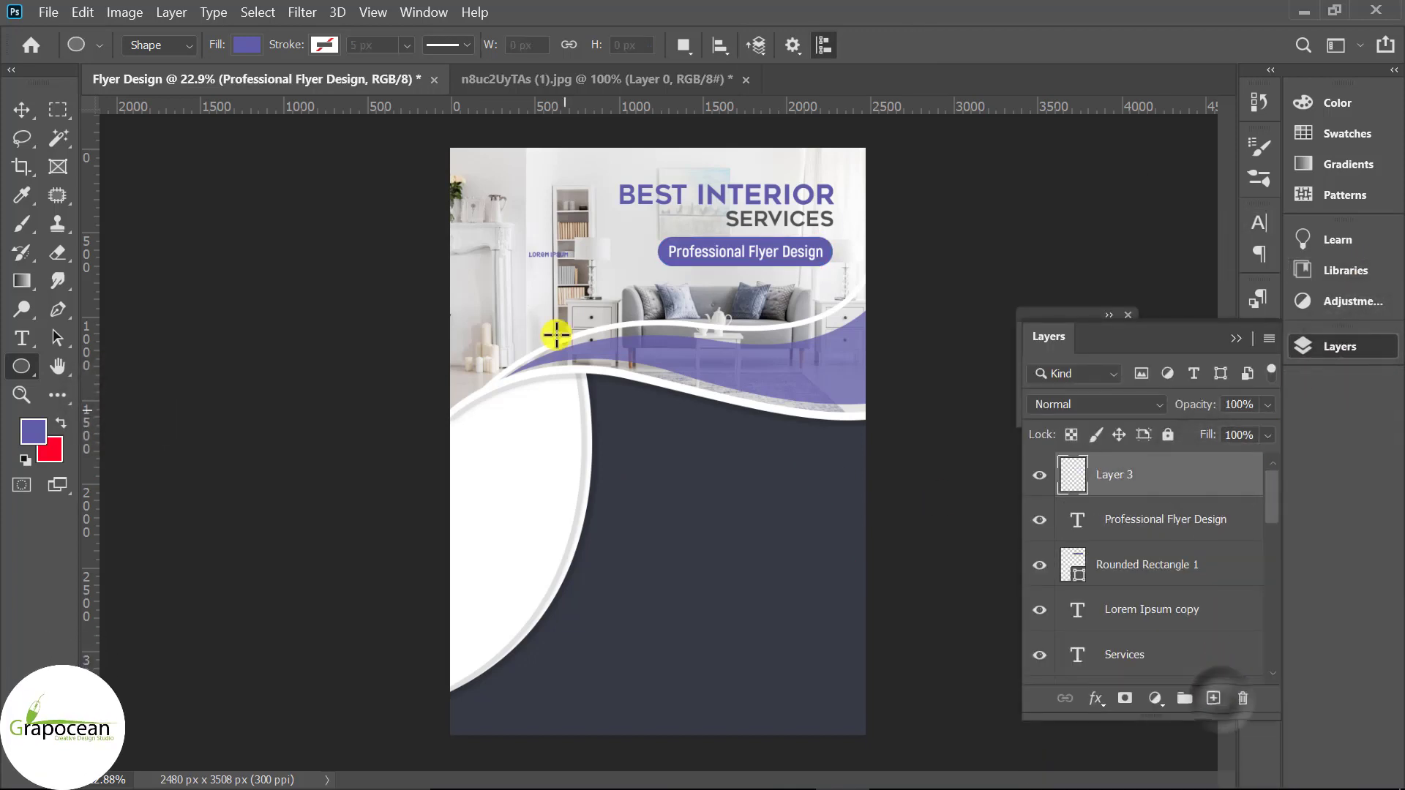
drag(511, 294, 651, 425)
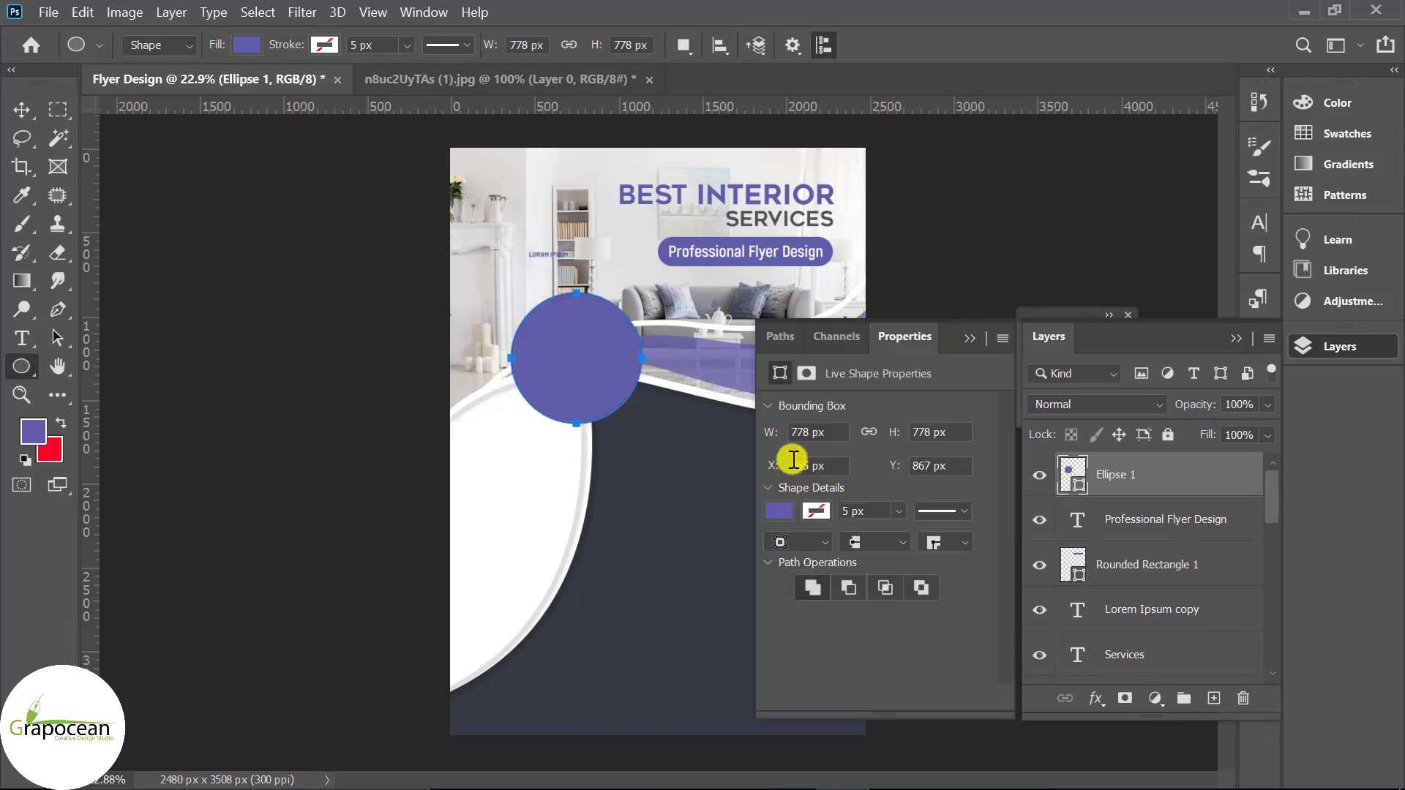
click(970, 341)
click(21, 109)
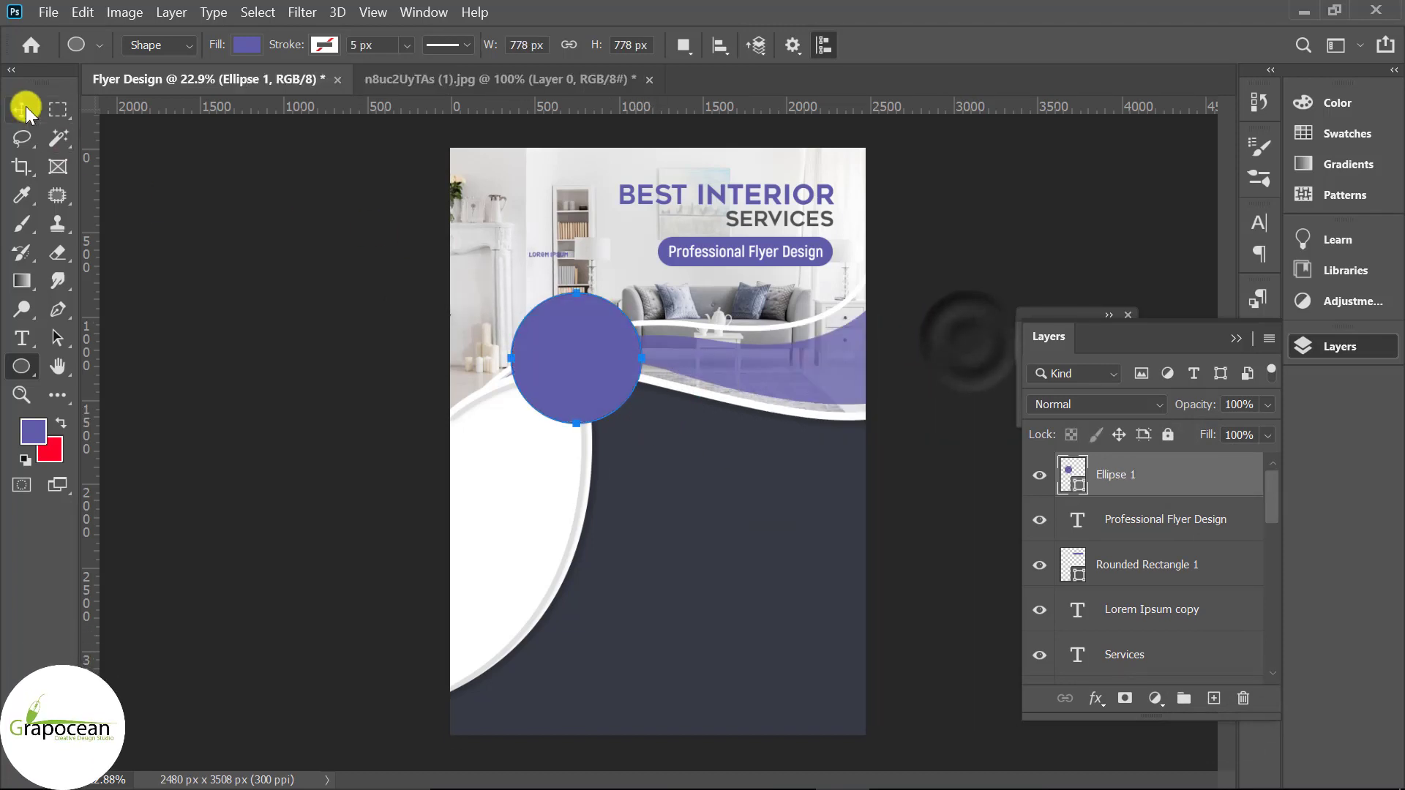
Give the Ellipse 1 circle a 49 px white stroke through Blending Options
right_click(1183, 477)
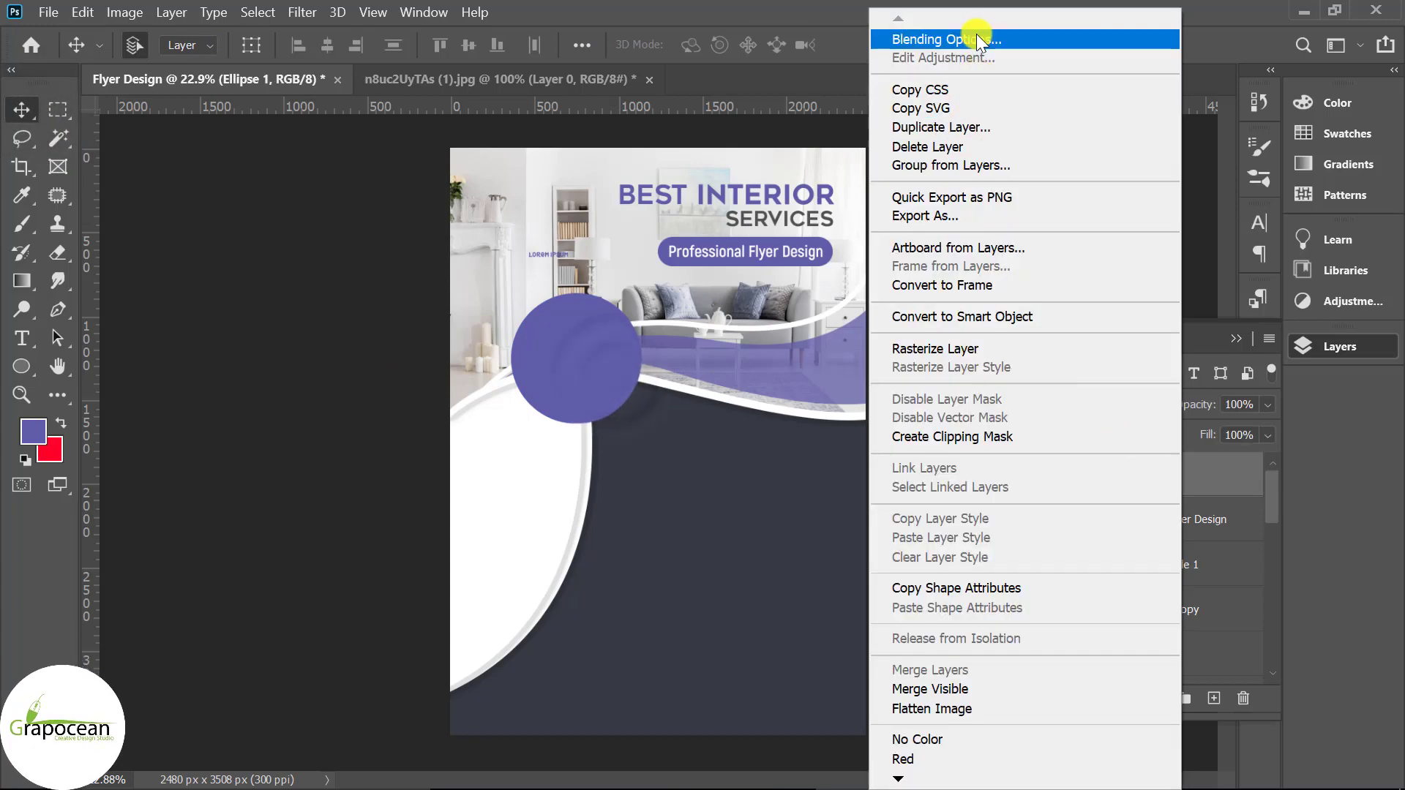
click(944, 38)
click(479, 441)
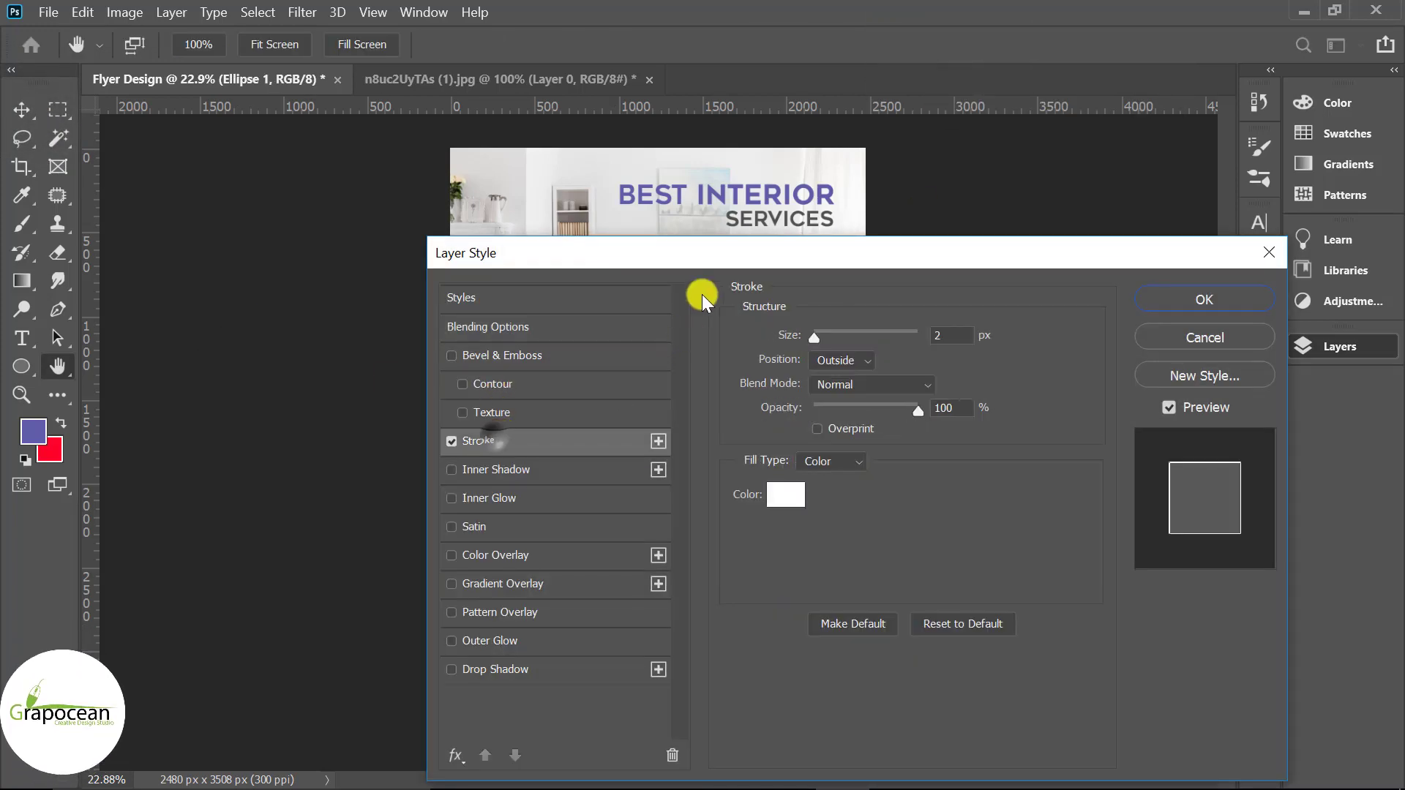
drag(714, 259, 1159, 141)
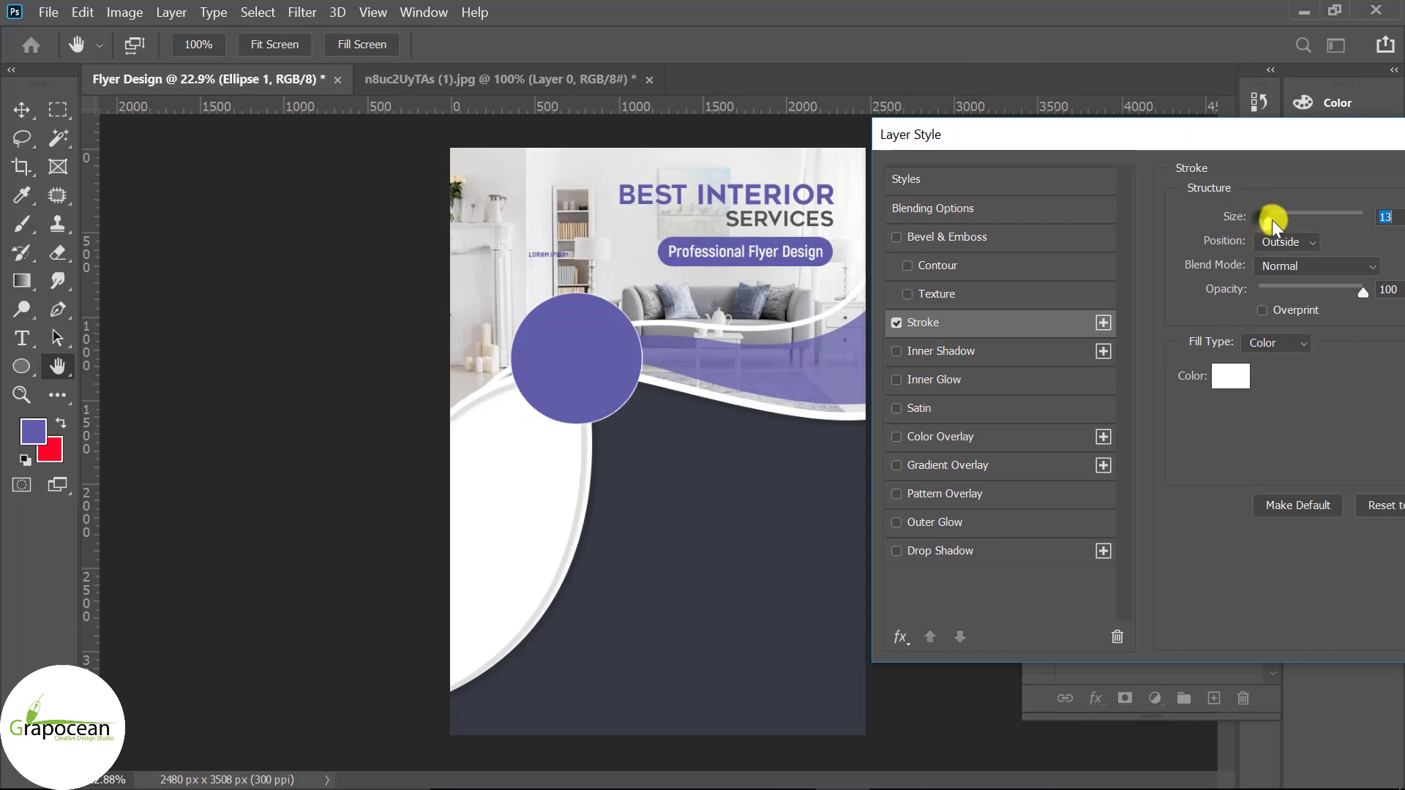
drag(1272, 220, 1284, 222)
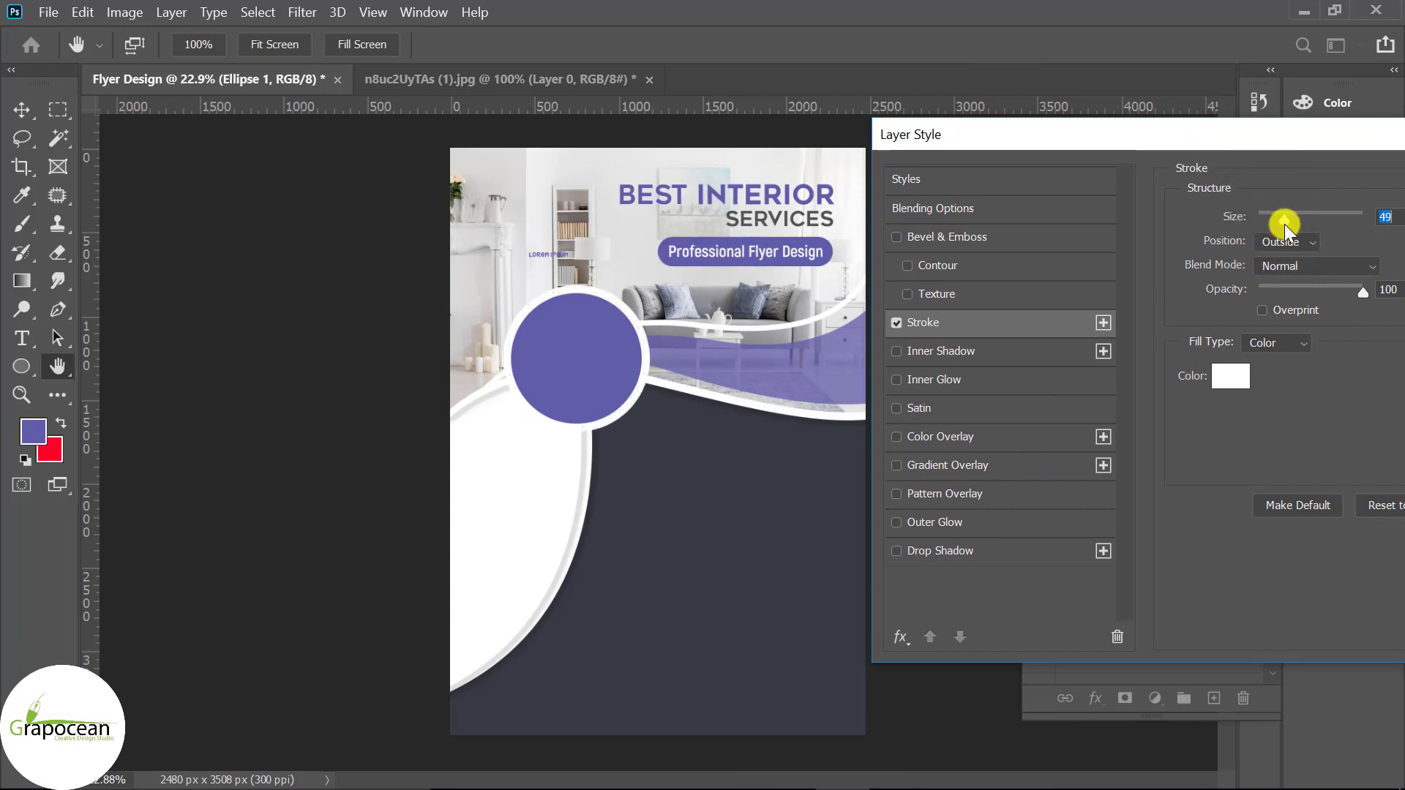
drag(1113, 139, 1118, 463)
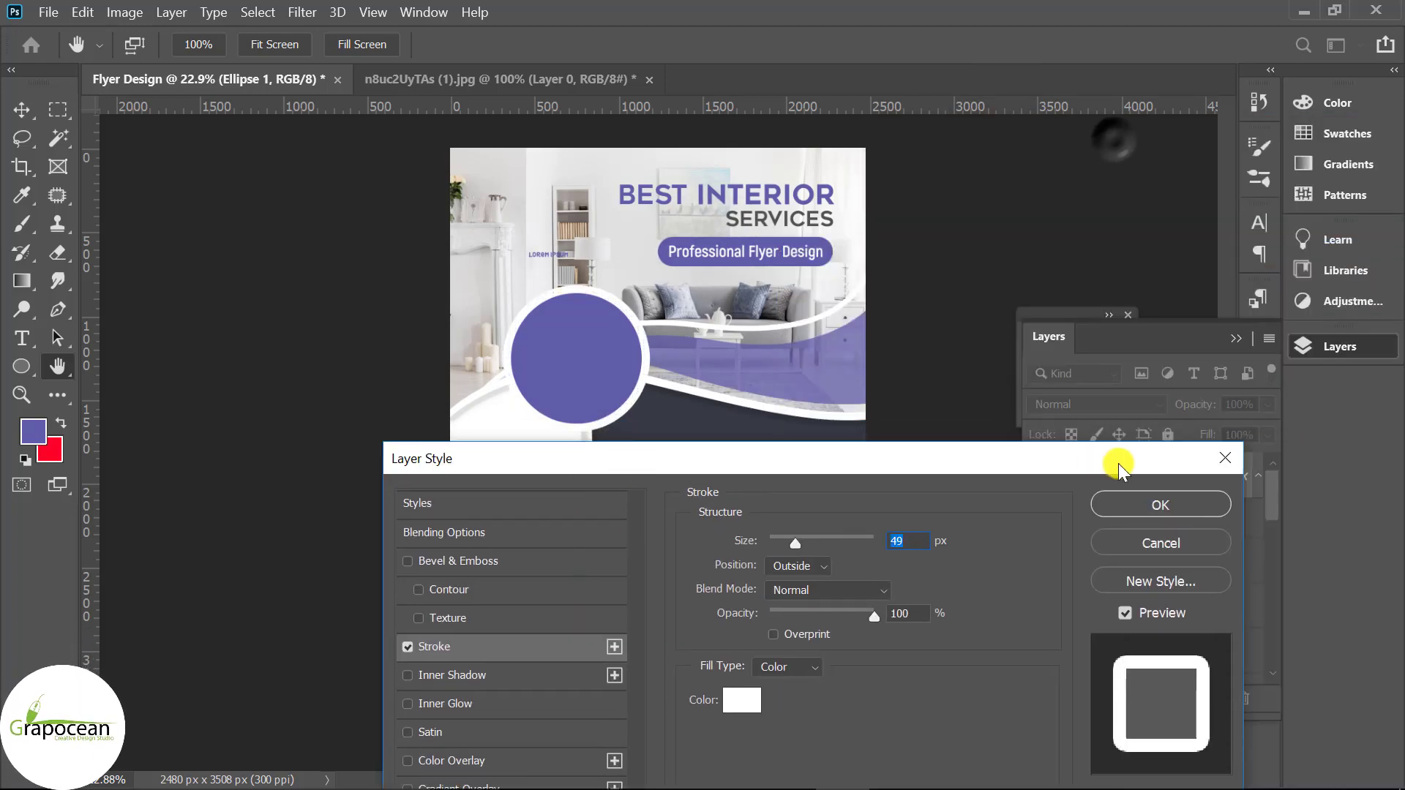
click(1153, 500)
scroll(759, 471, down, 2)
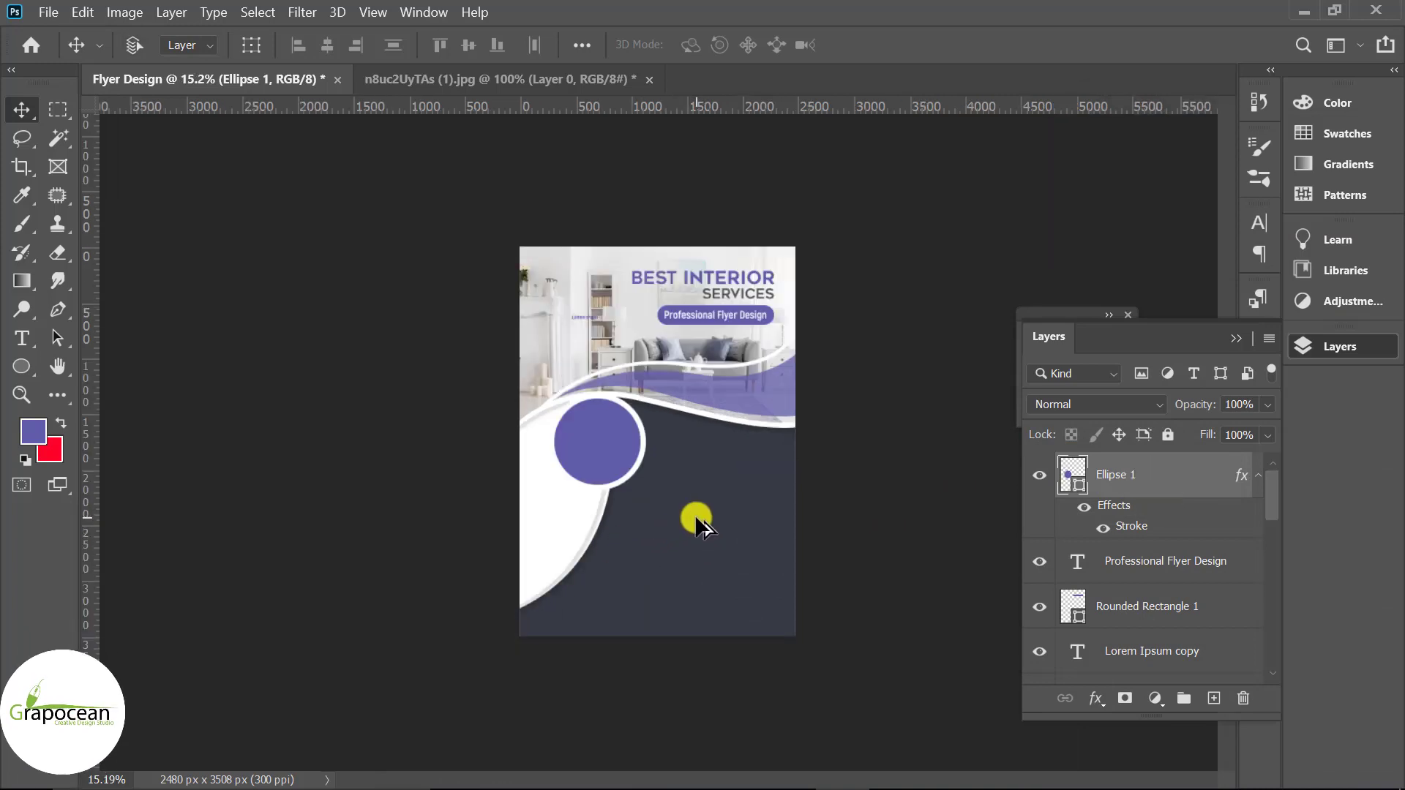
Move the Lorem Ipsum text into the circle, bring it to the top, and move a duplicate near the heading
scroll(696, 518, up, 2)
scroll(554, 336, up, 2)
drag(542, 221, 585, 452)
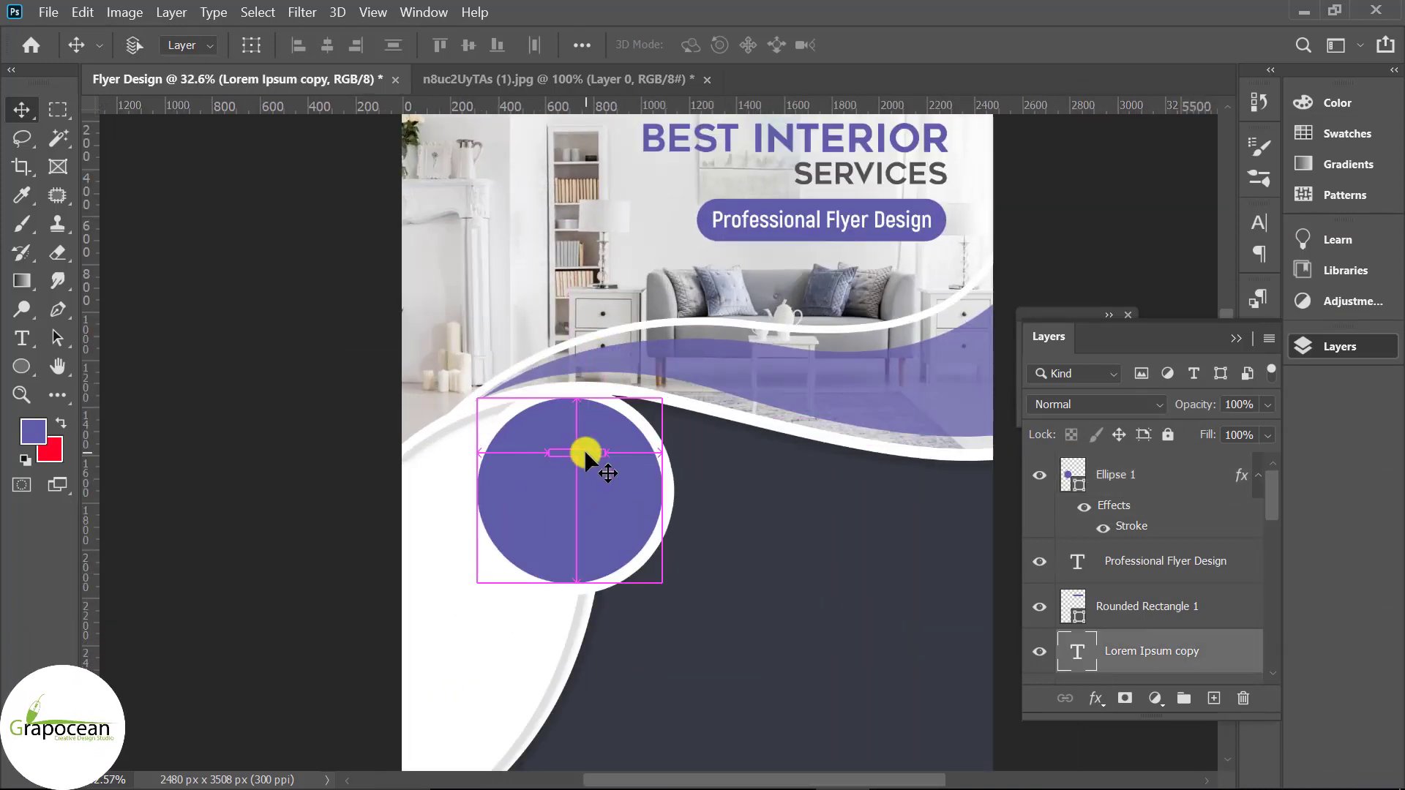
key(ctrl+shift+])
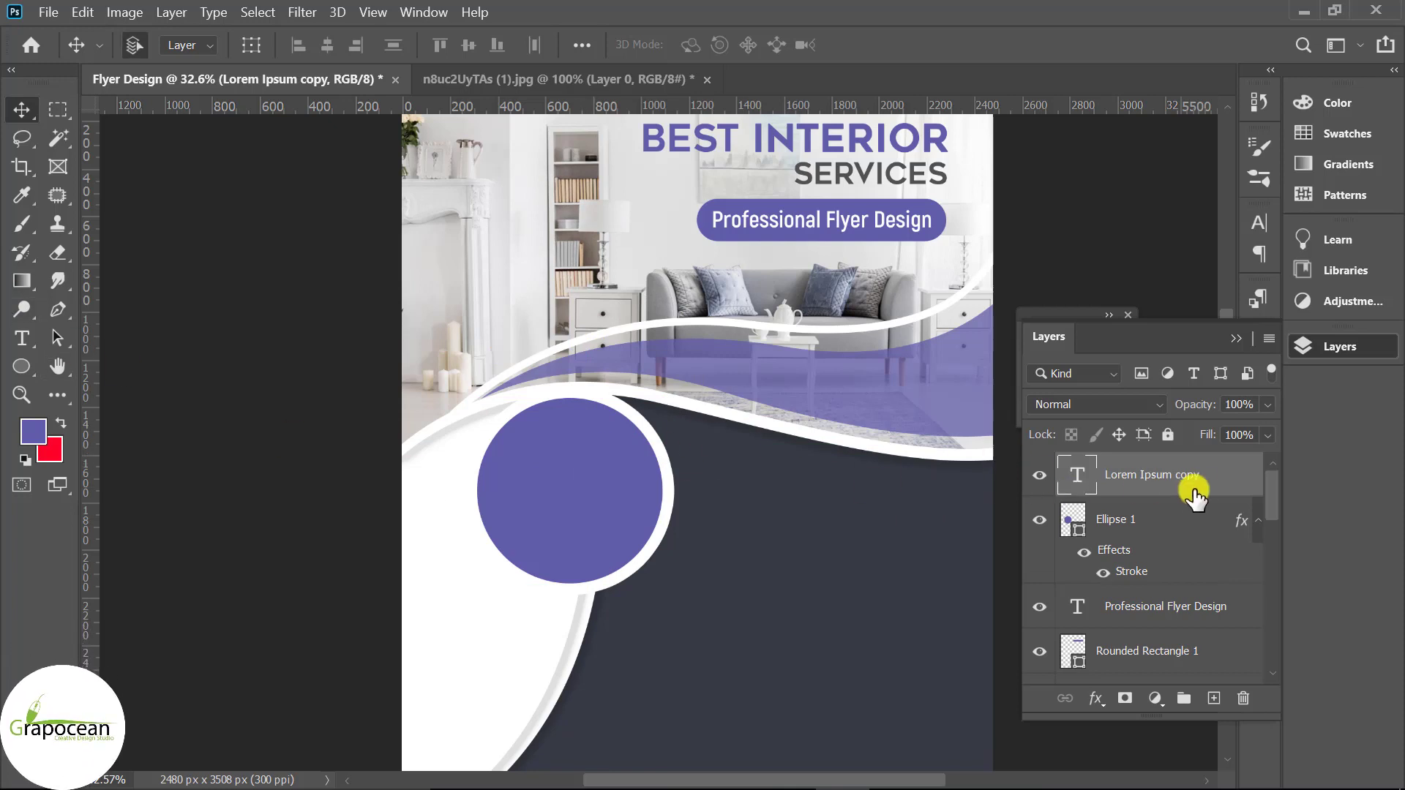
key(ctrl+j)
key(ctrl+t)
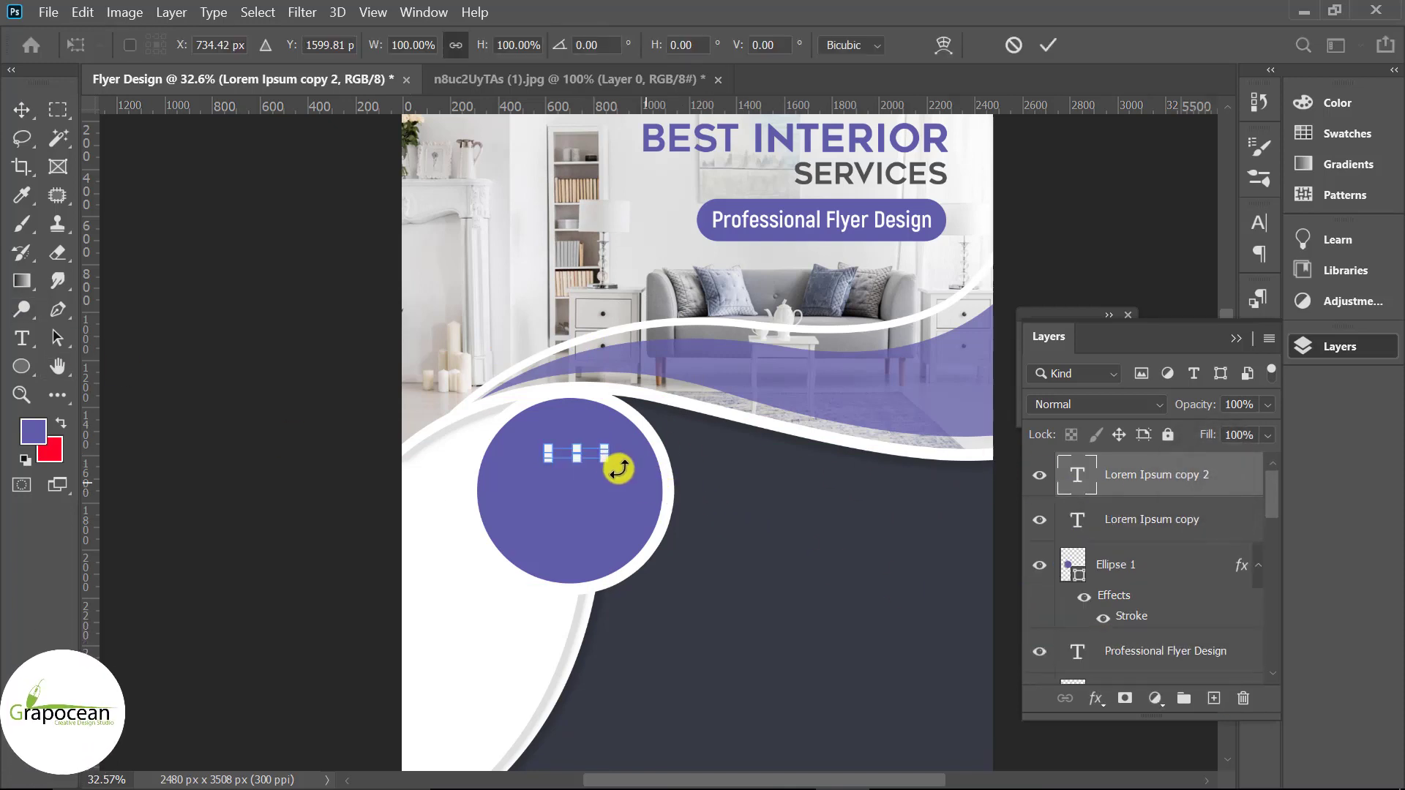
scroll(590, 455, up, 1)
drag(590, 454, 658, 152)
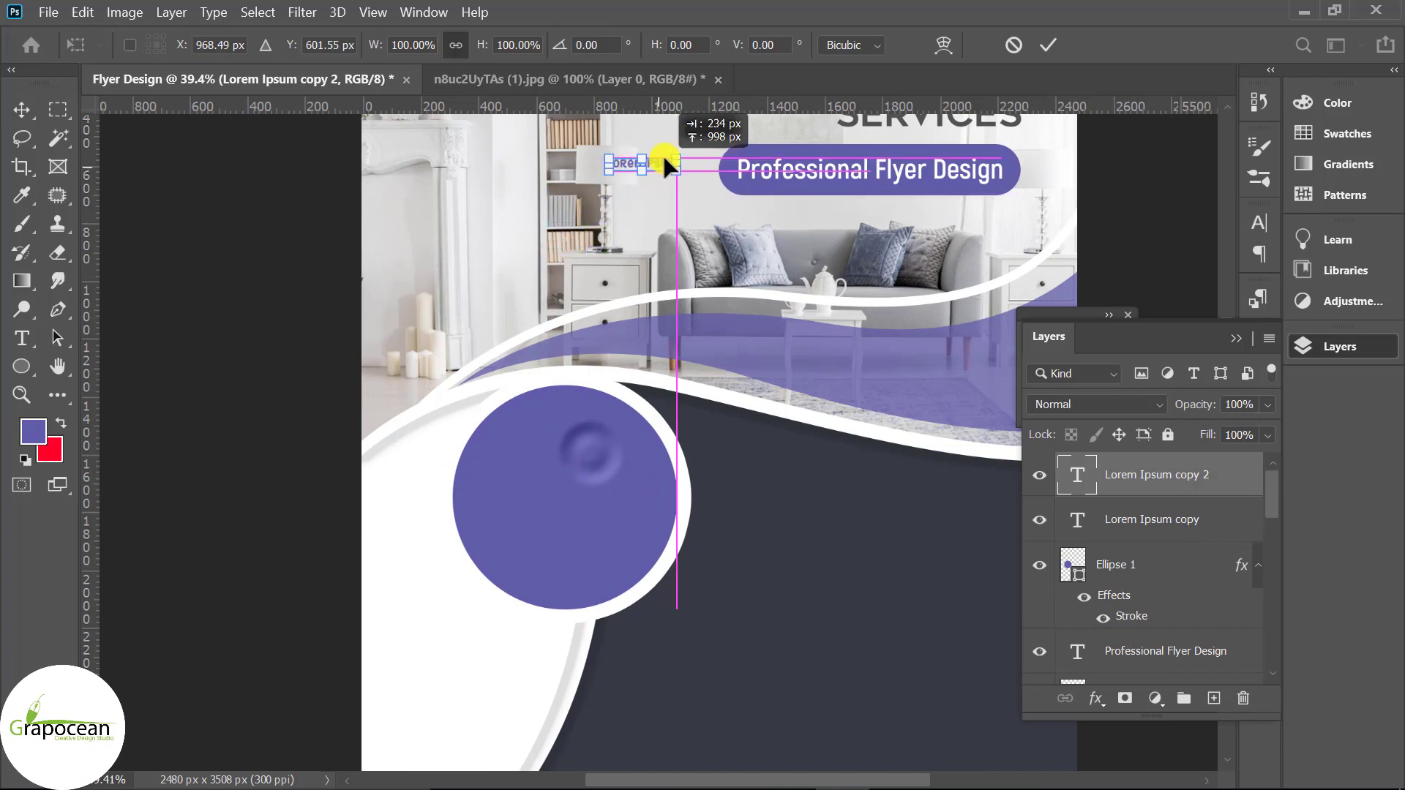
click(1170, 516)
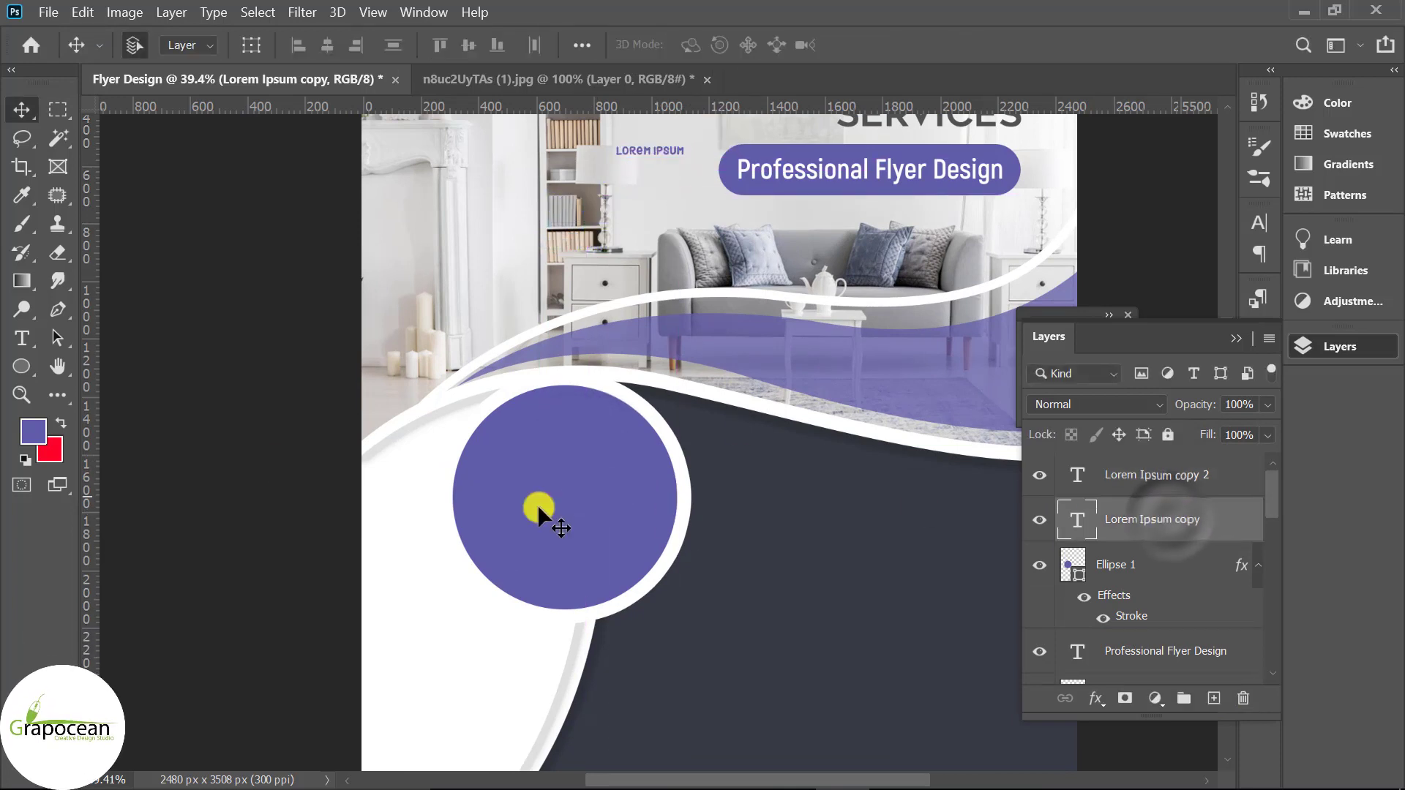
Make the text inside the circle white
click(23, 333)
drag(552, 450, 621, 454)
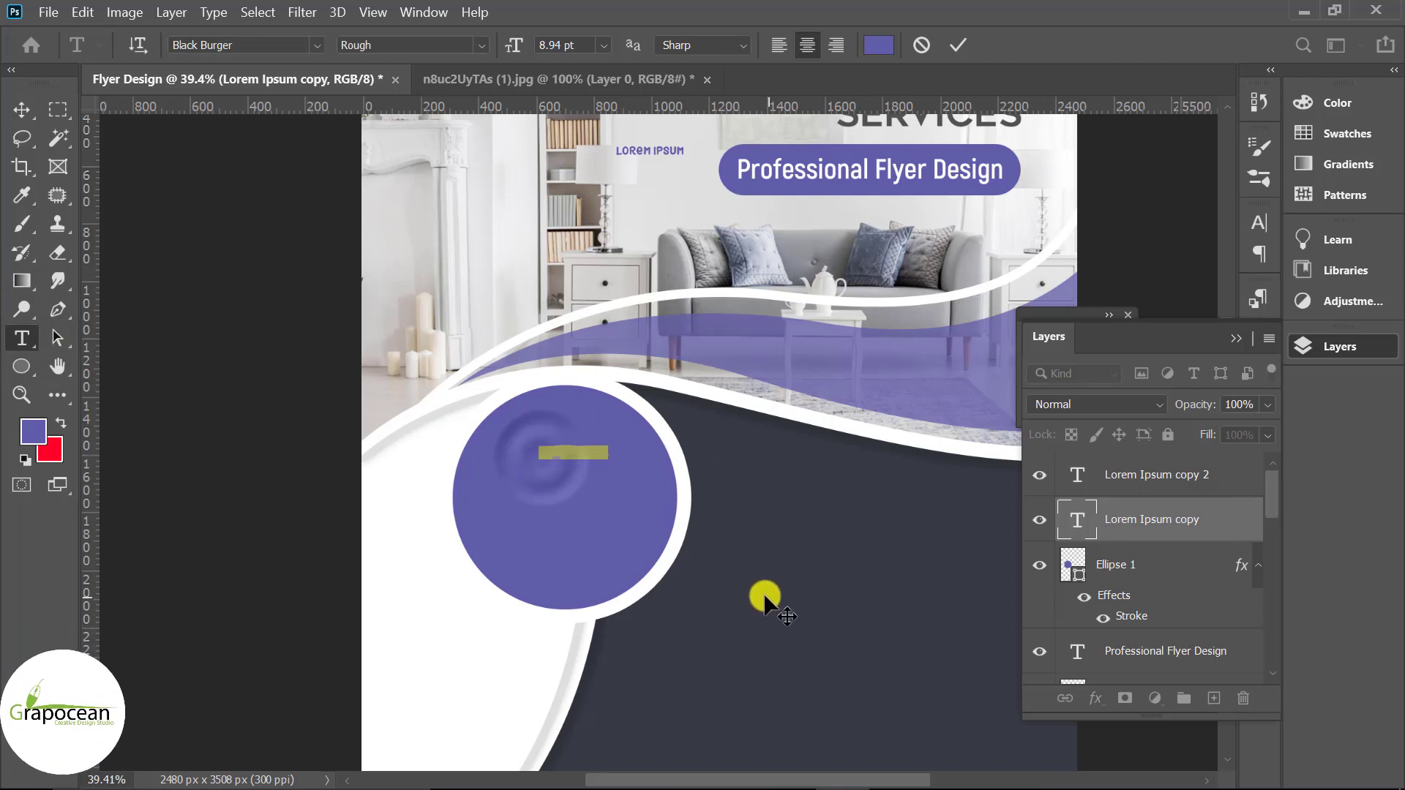
click(881, 45)
drag(404, 458, 281, 386)
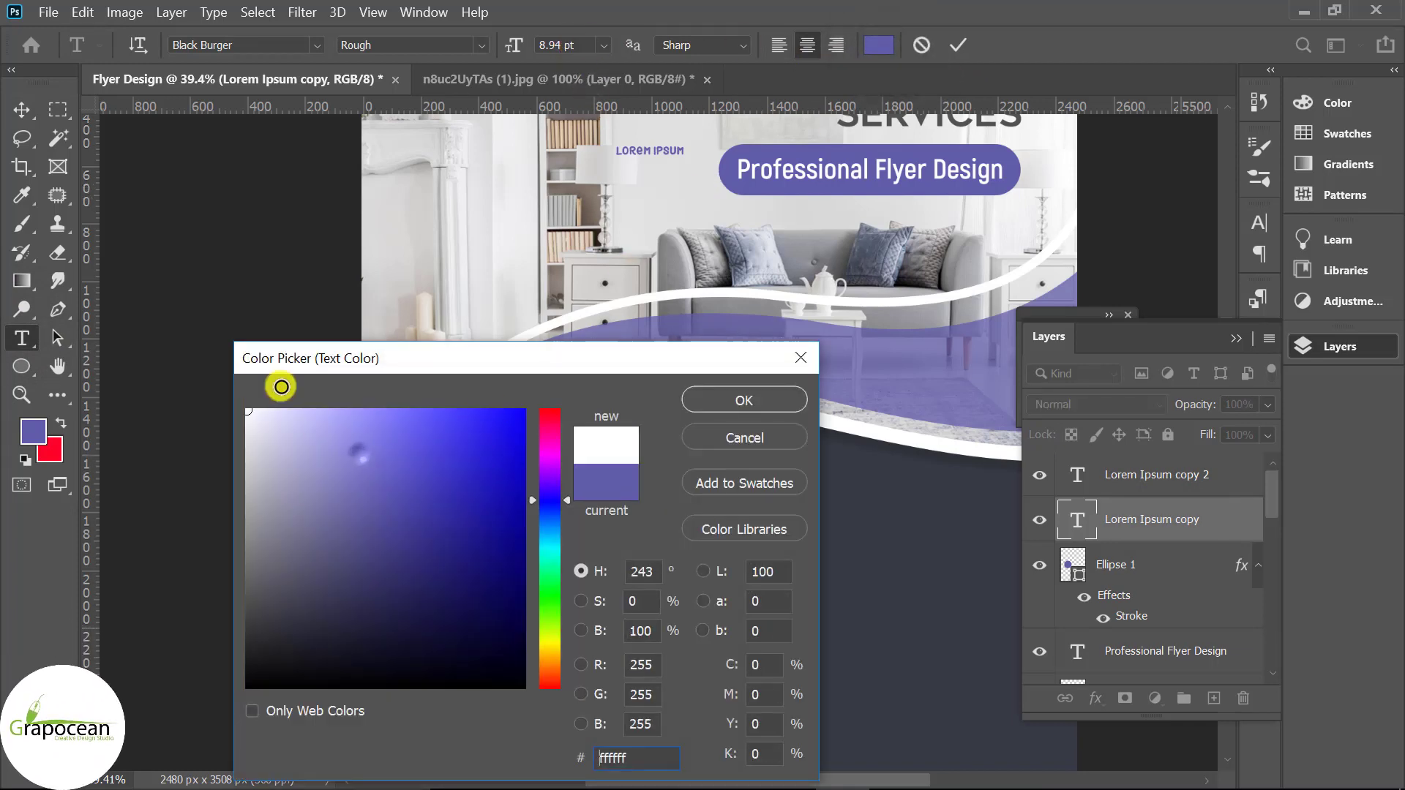
click(759, 399)
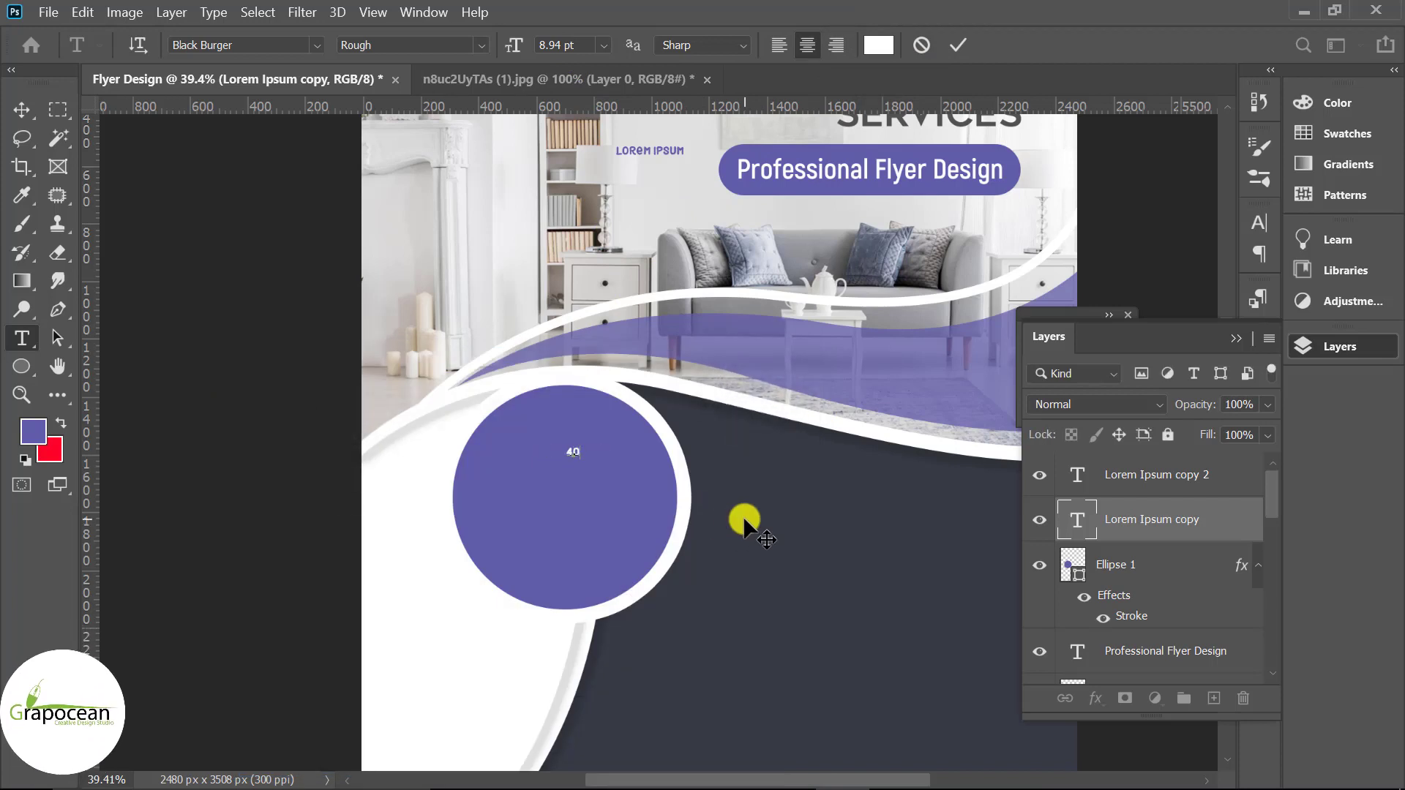
text(%)
scroll(565, 475, up, 2)
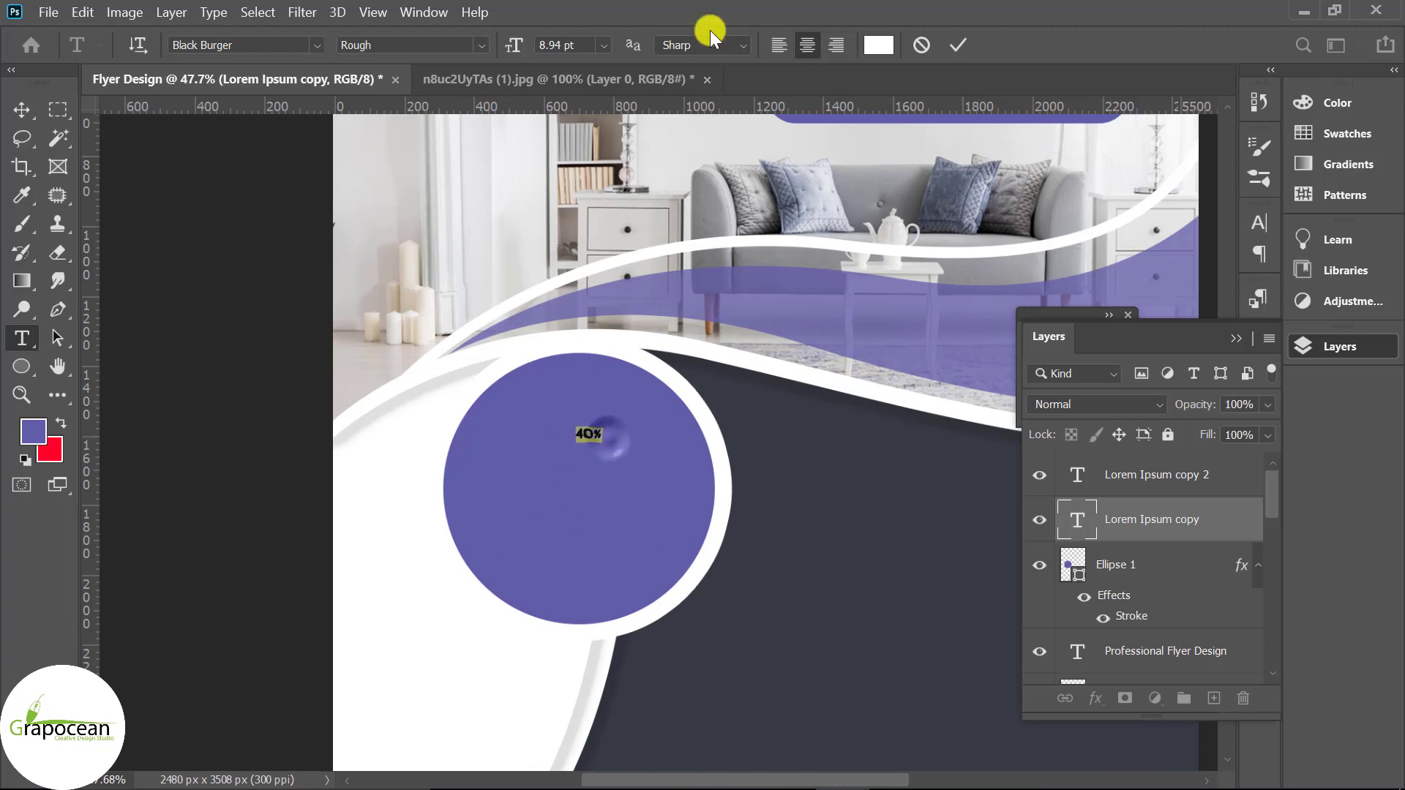
Scale the circle text by 1.5, then enlarge the 40% to 61.26 pt
click(559, 43)
text(*1.)
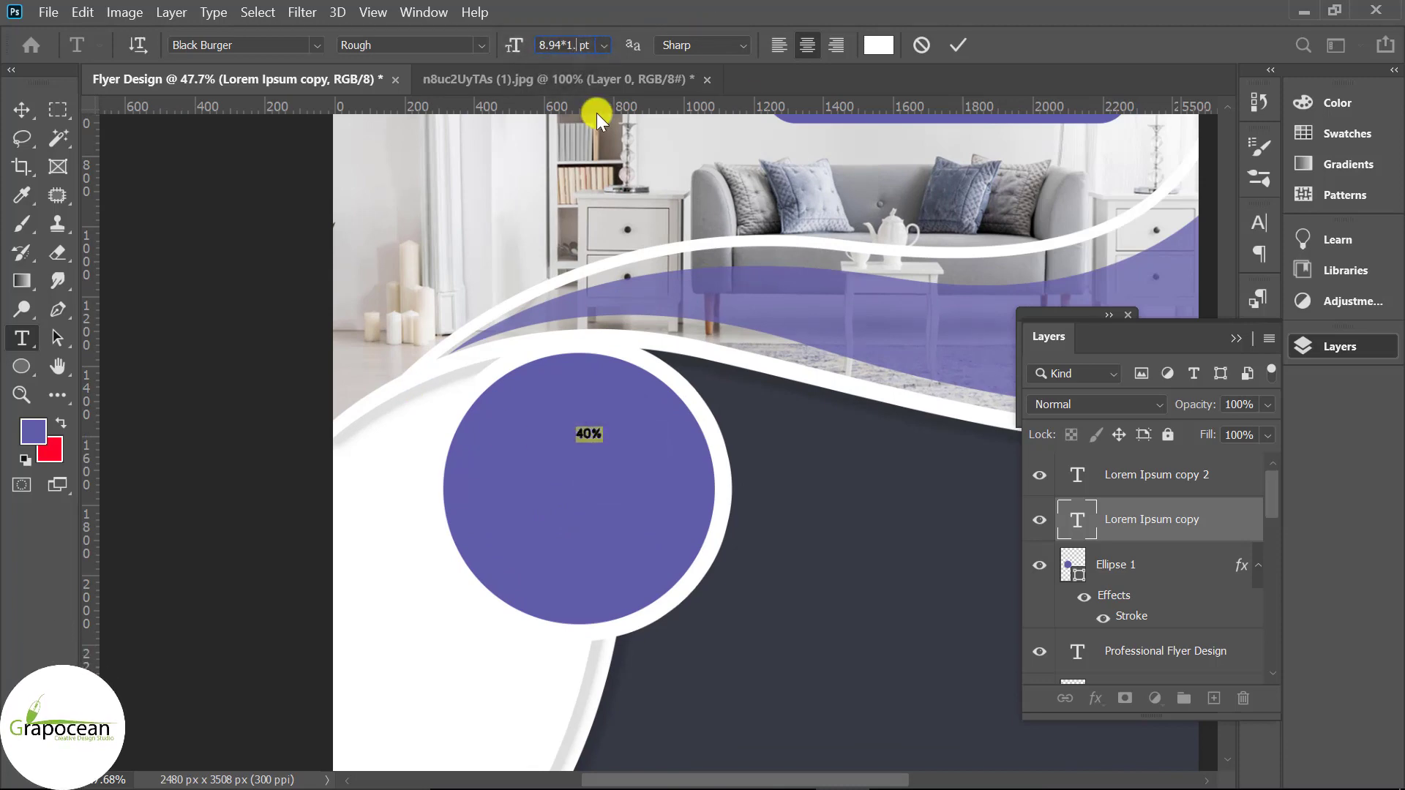
text(5)
key(Return)
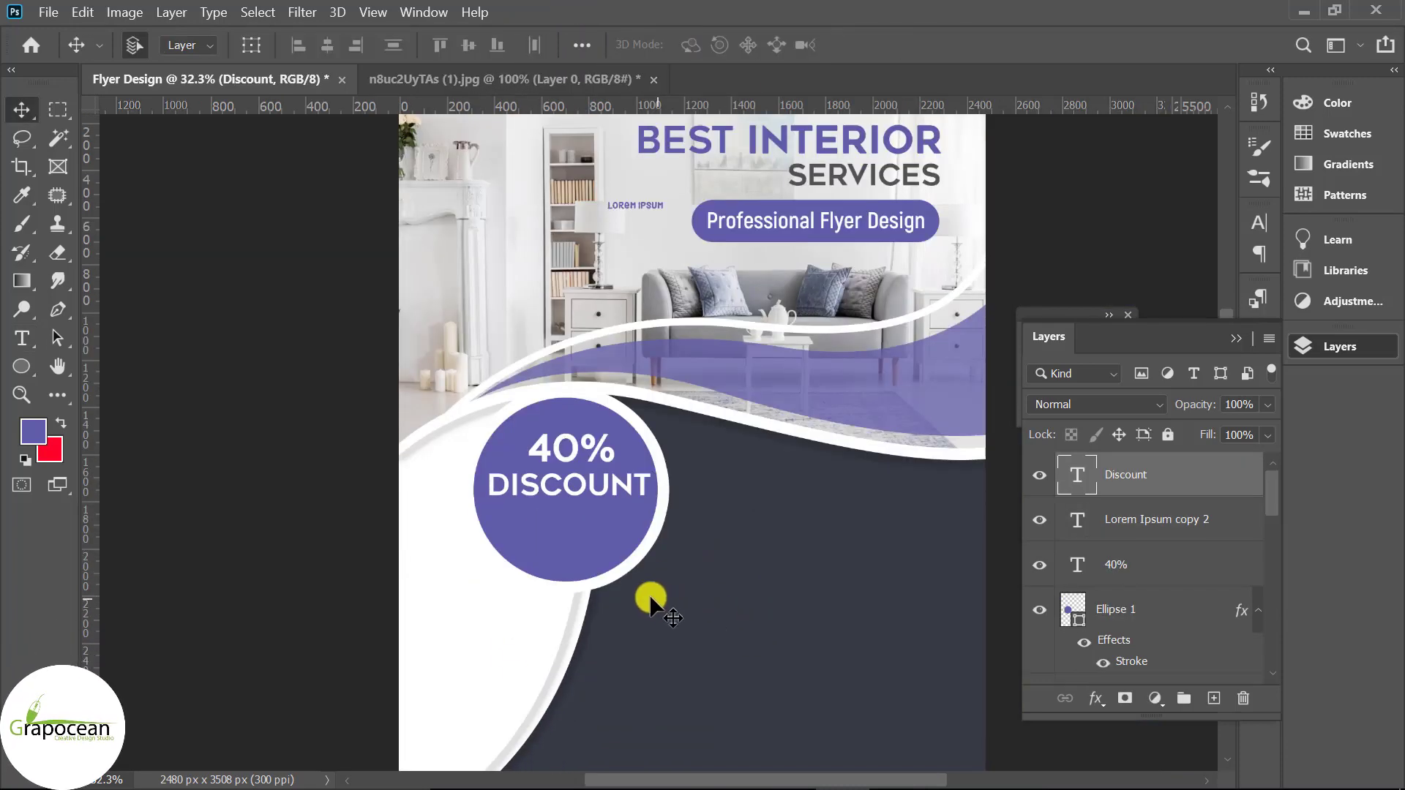
scroll(615, 507, up, 2)
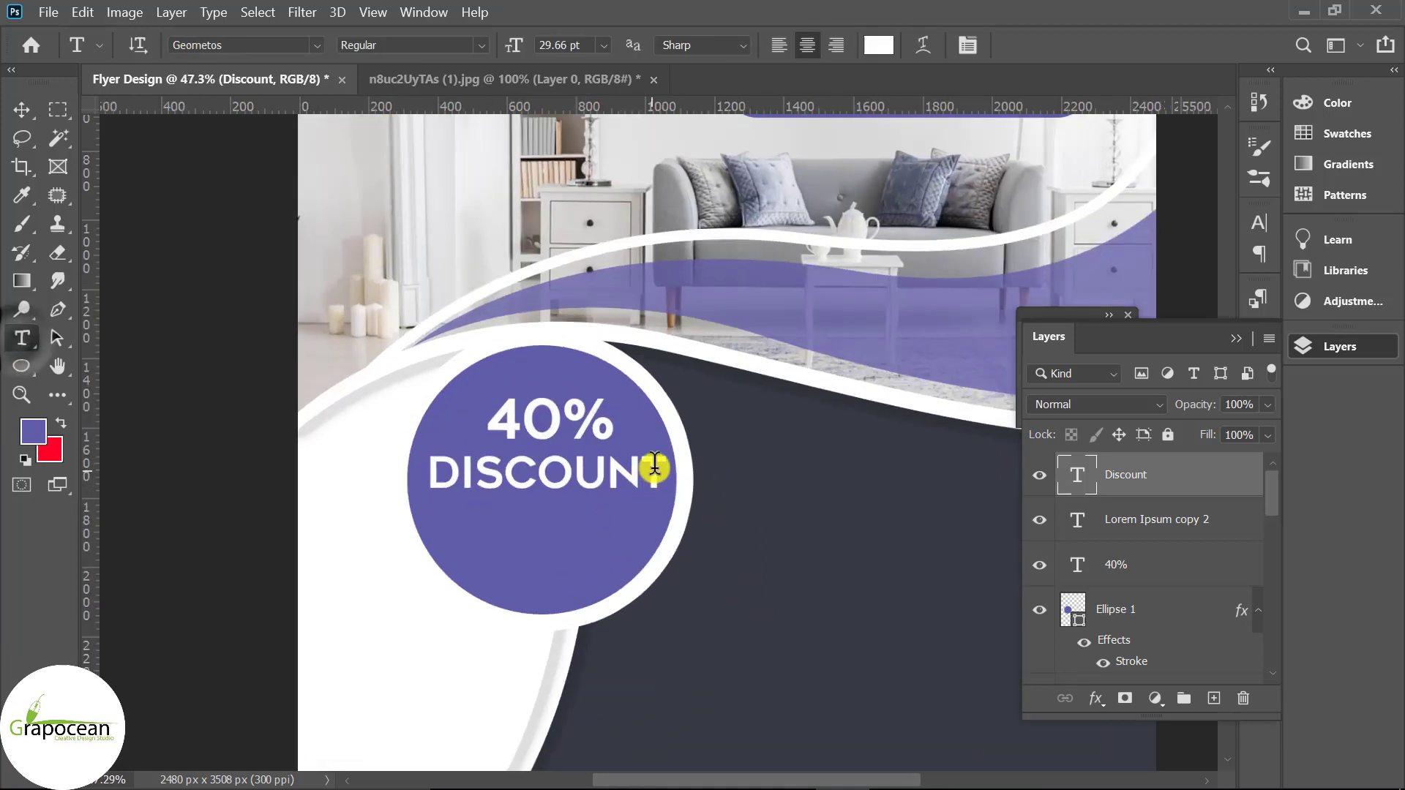
double_click(614, 409)
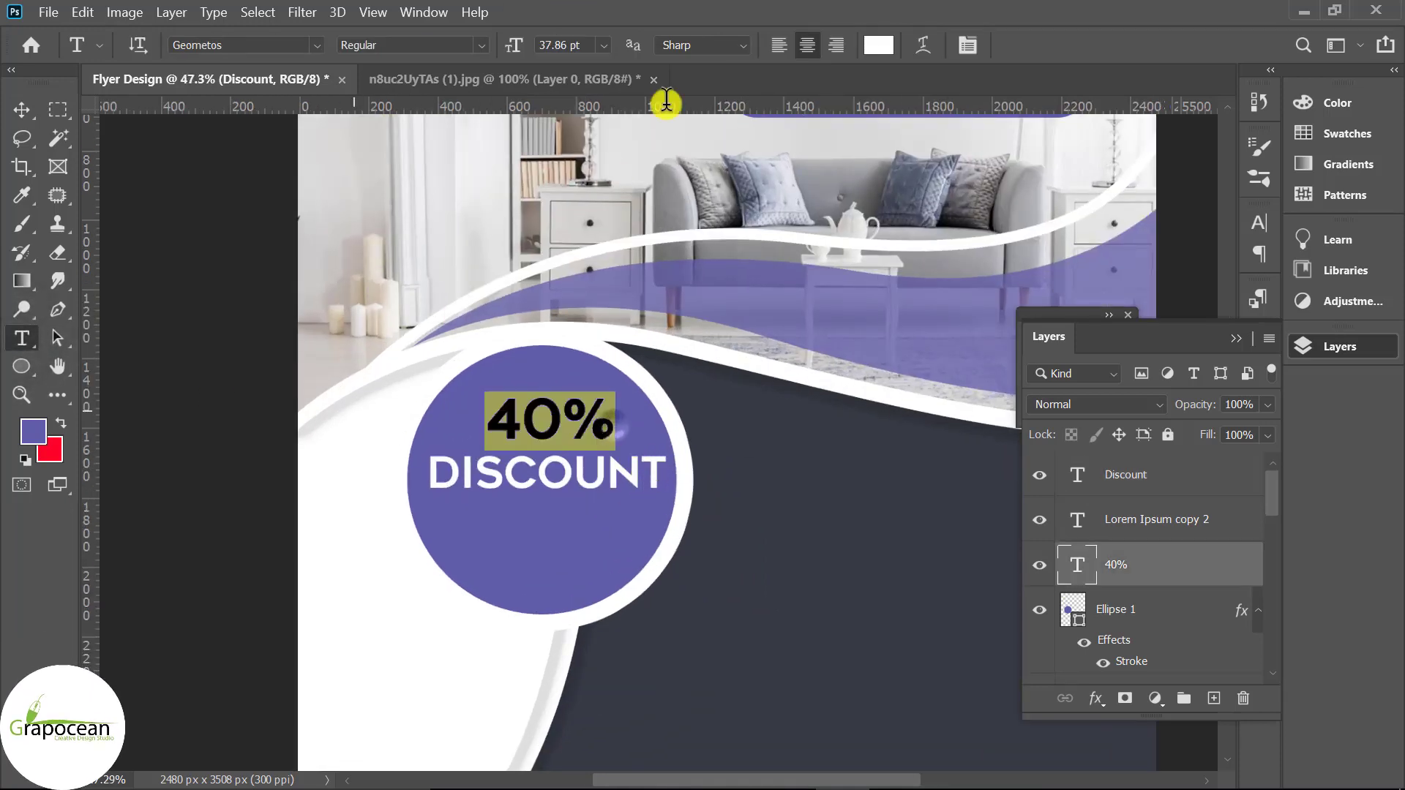
click(571, 46)
text(*1.6)
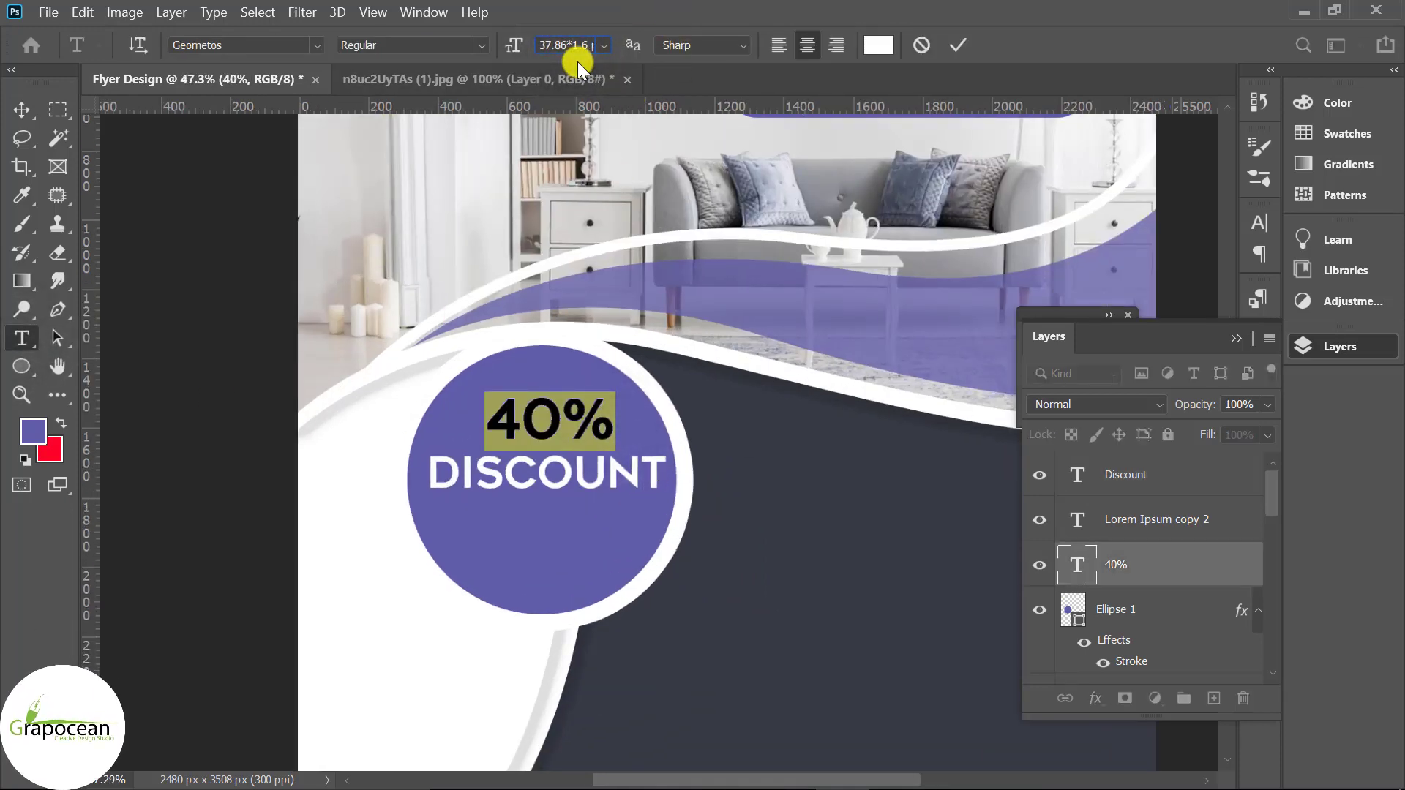
key(Return)
click(21, 109)
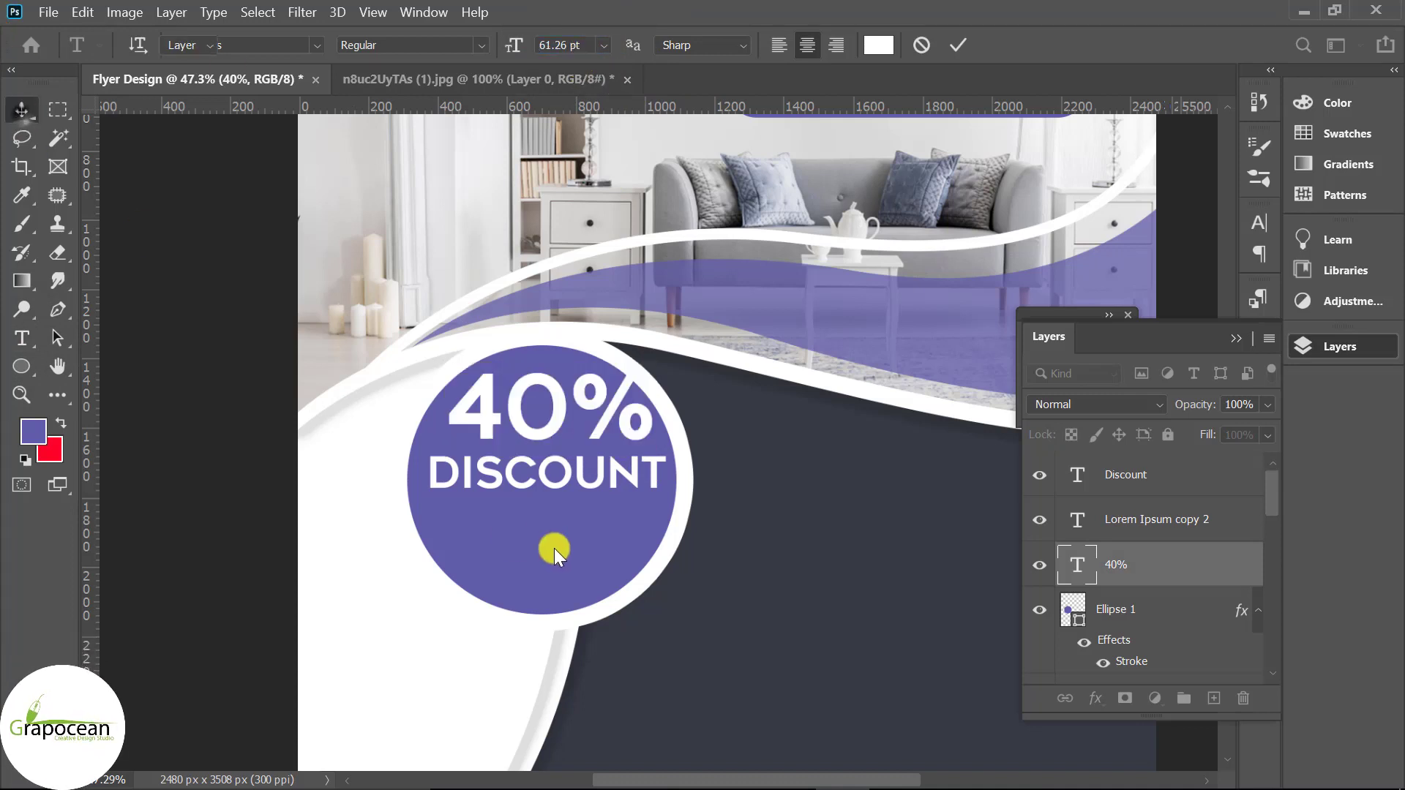
Reposition DISCOUNT lower and 40% just above it inside the circle
drag(585, 472, 586, 496)
drag(605, 407, 605, 437)
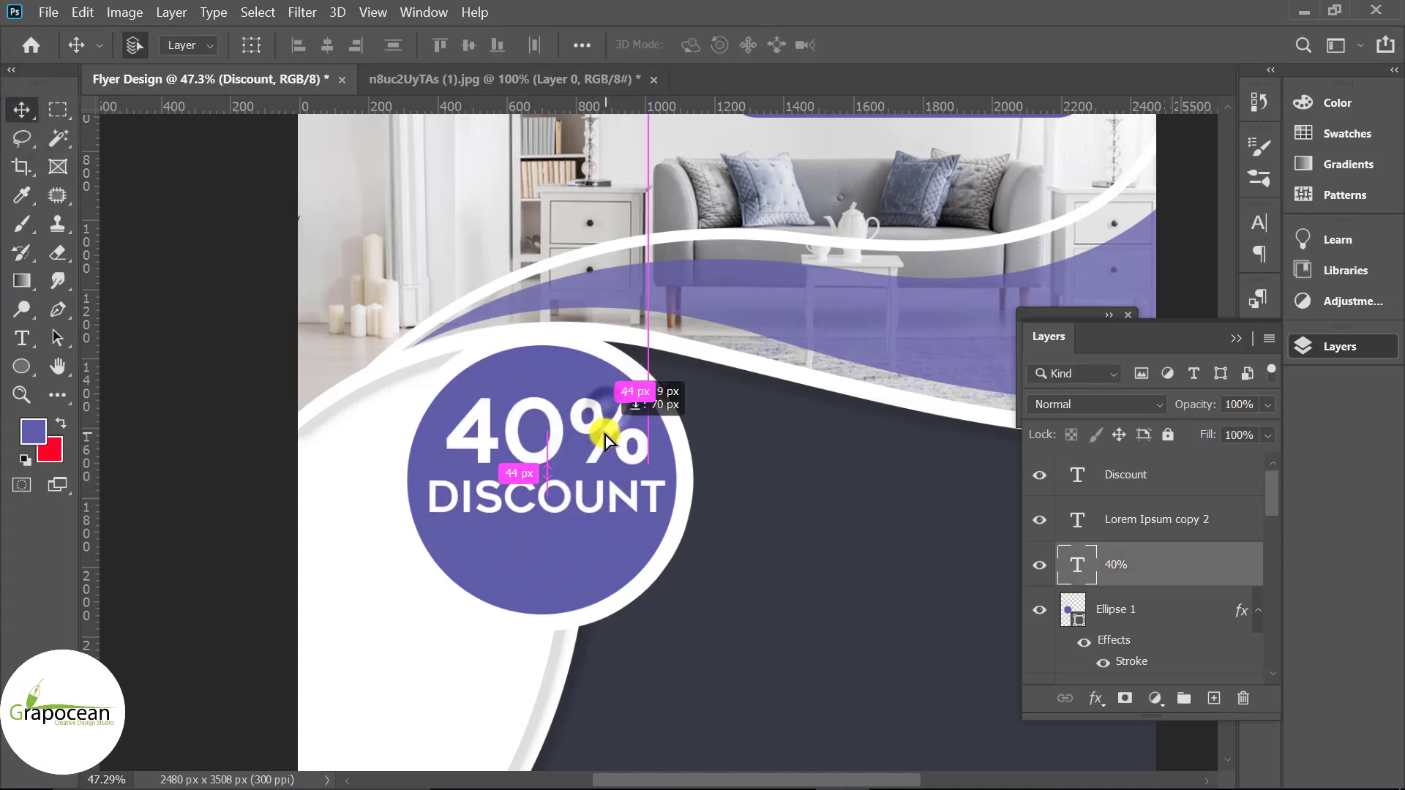
key(ctrl+0)
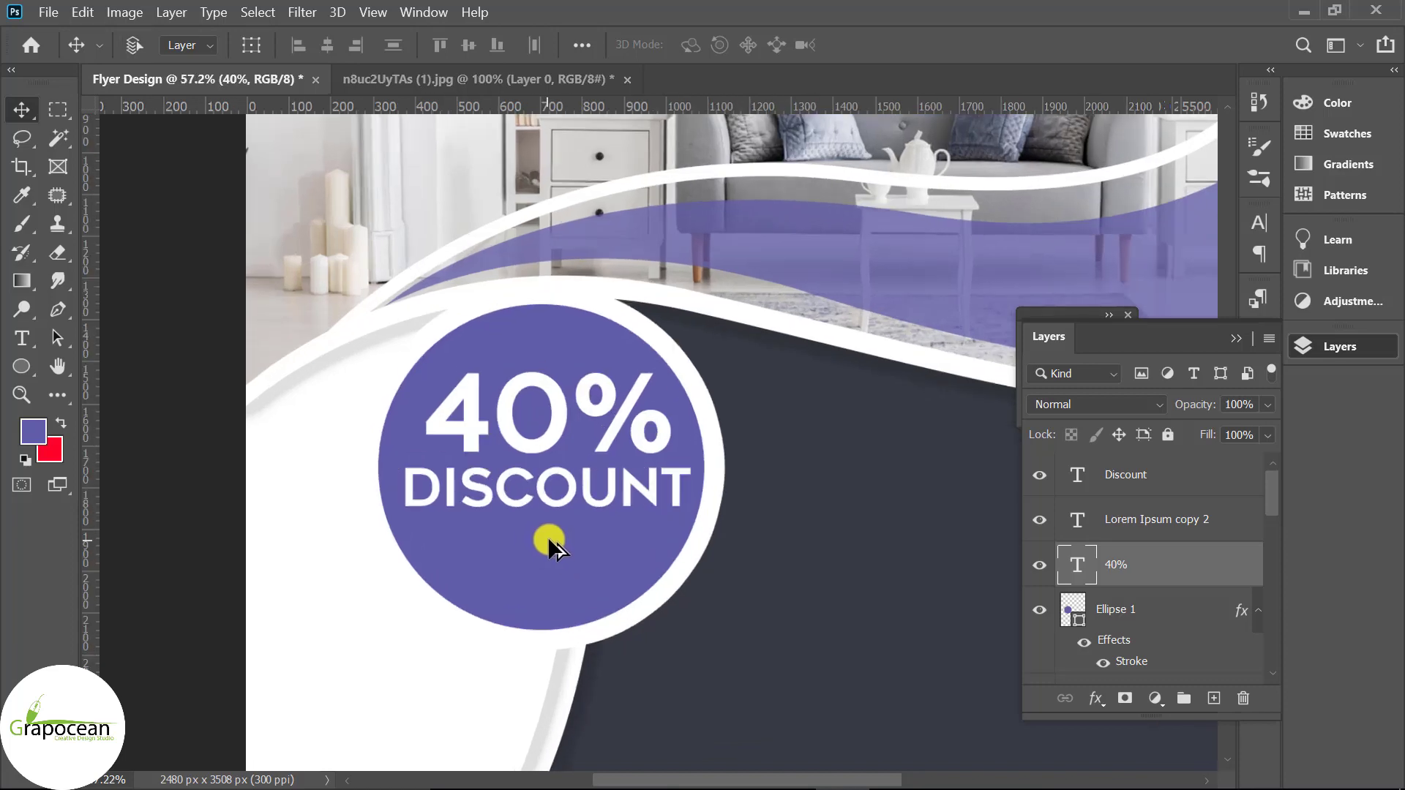
click(776, 545)
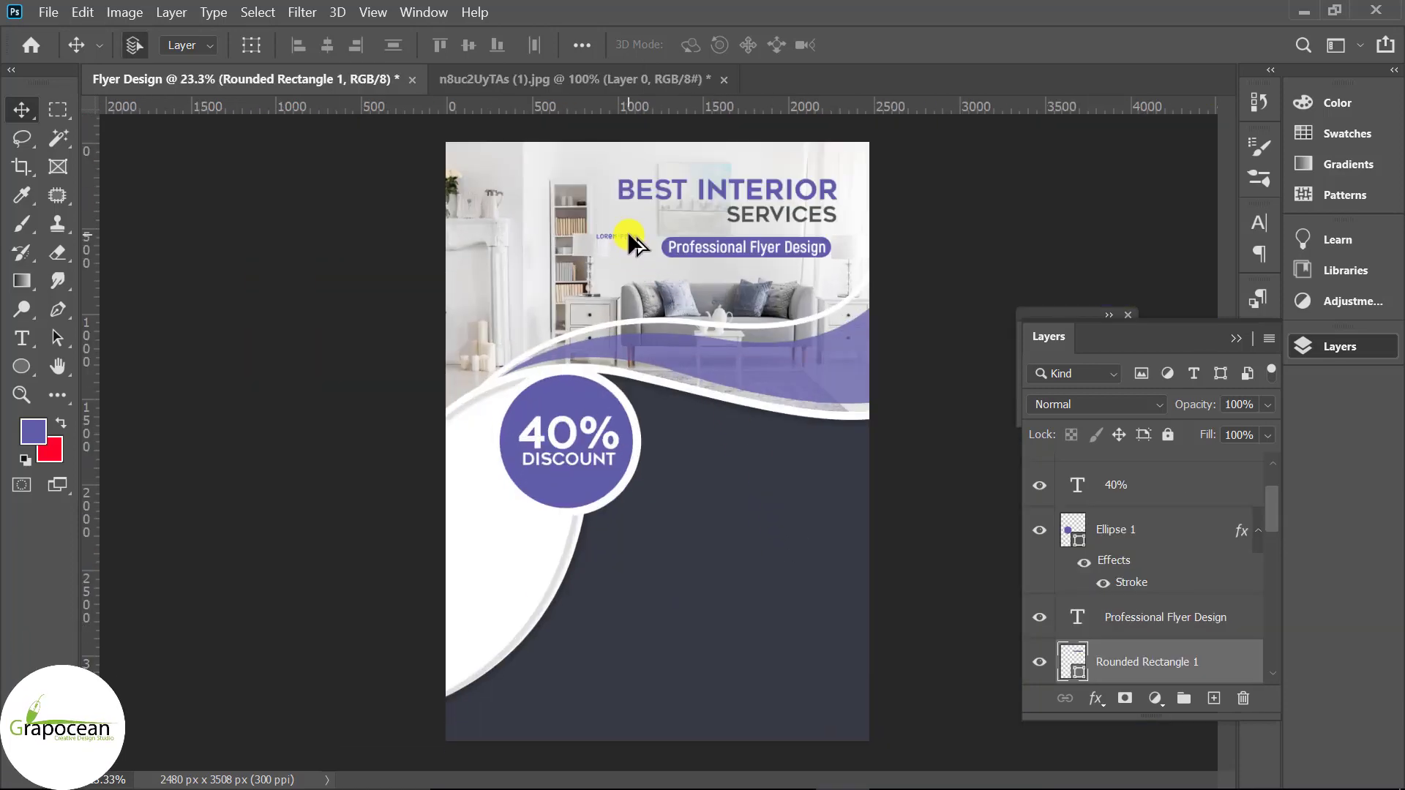
Nudge the rounded photo down and copy the LOREM IPSUM text onto the dark area
drag(626, 231, 662, 396)
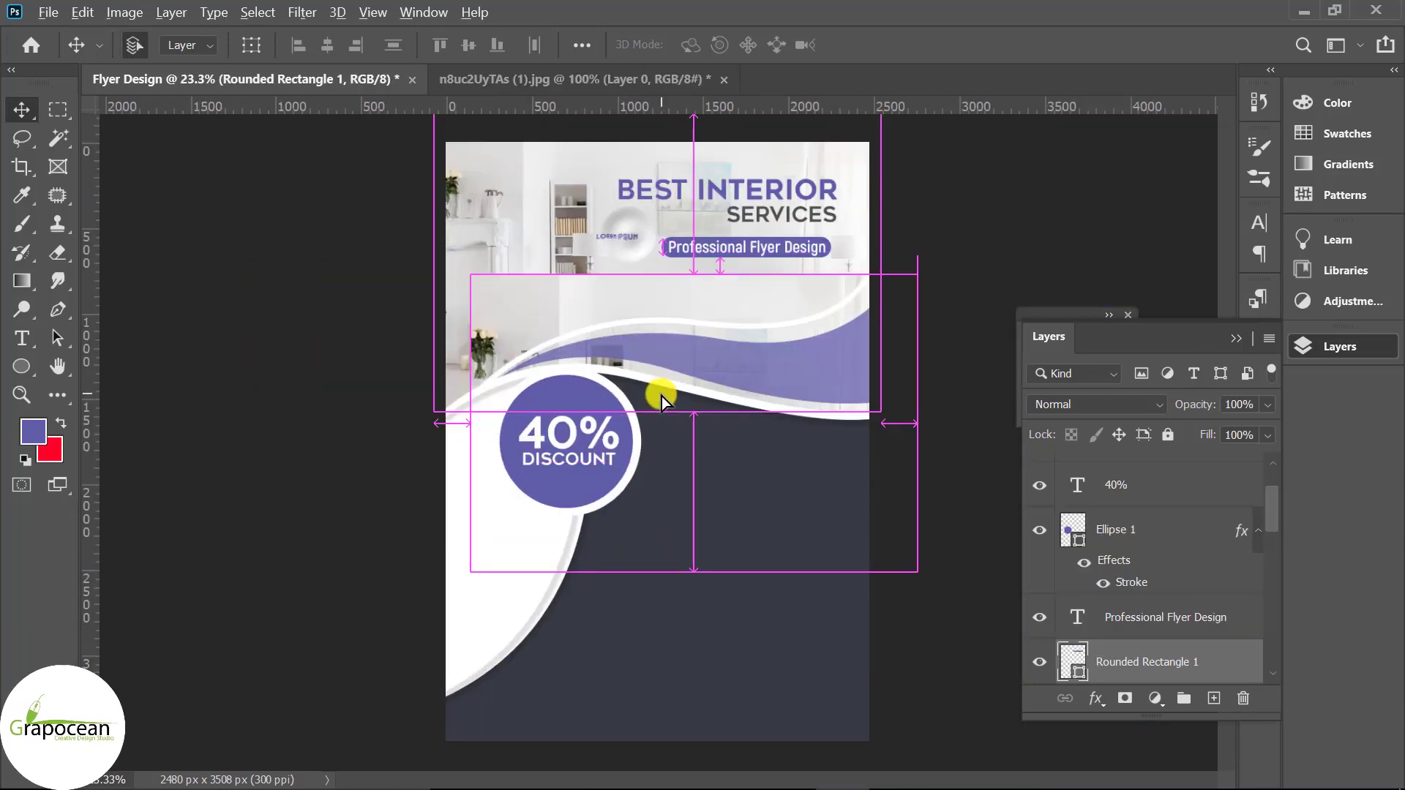
click(624, 232)
alt+drag(624, 232, 710, 460)
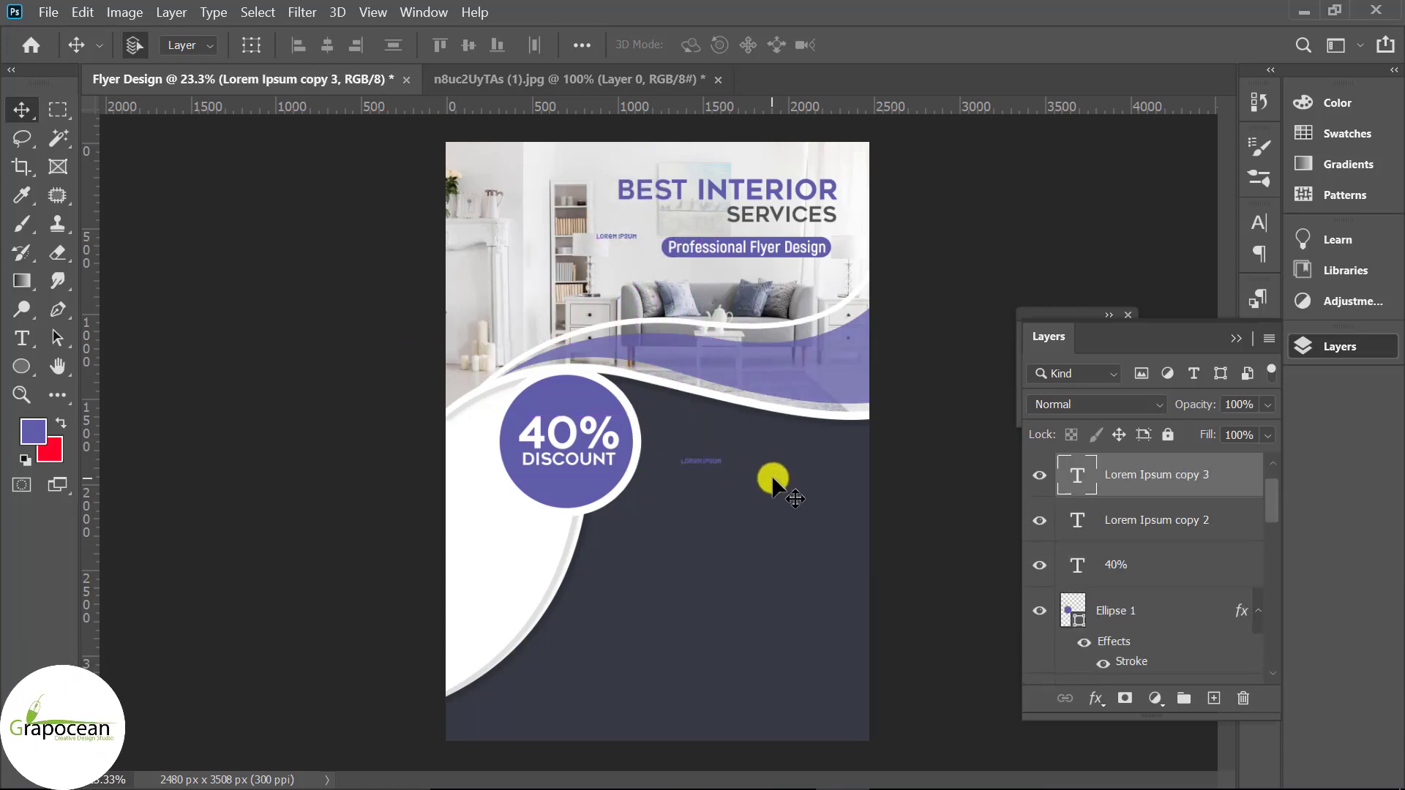
scroll(773, 480, up, 2)
click(21, 338)
scroll(668, 512, up, 3)
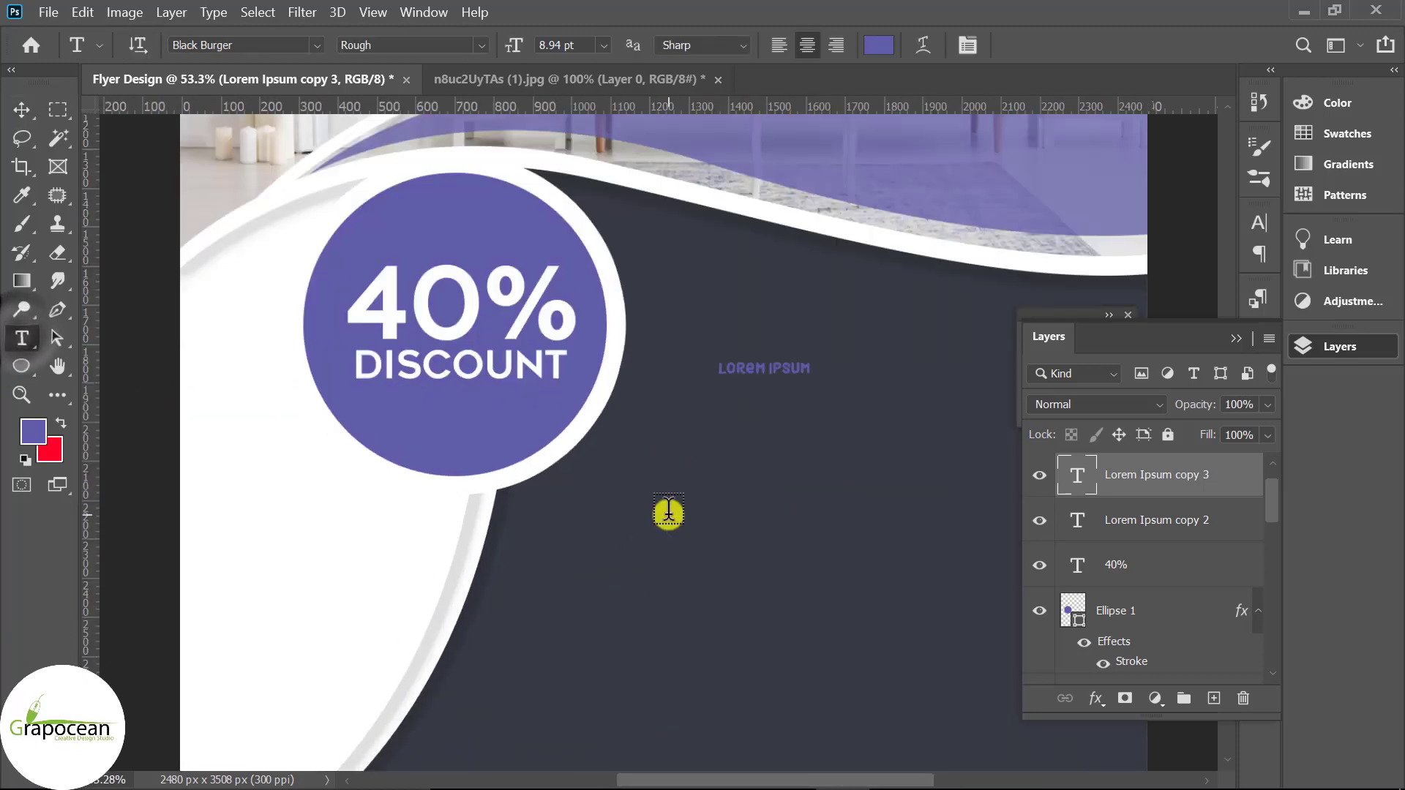
Retype the copied text as the 'Why Choice Us?' heading
triple_click(809, 367)
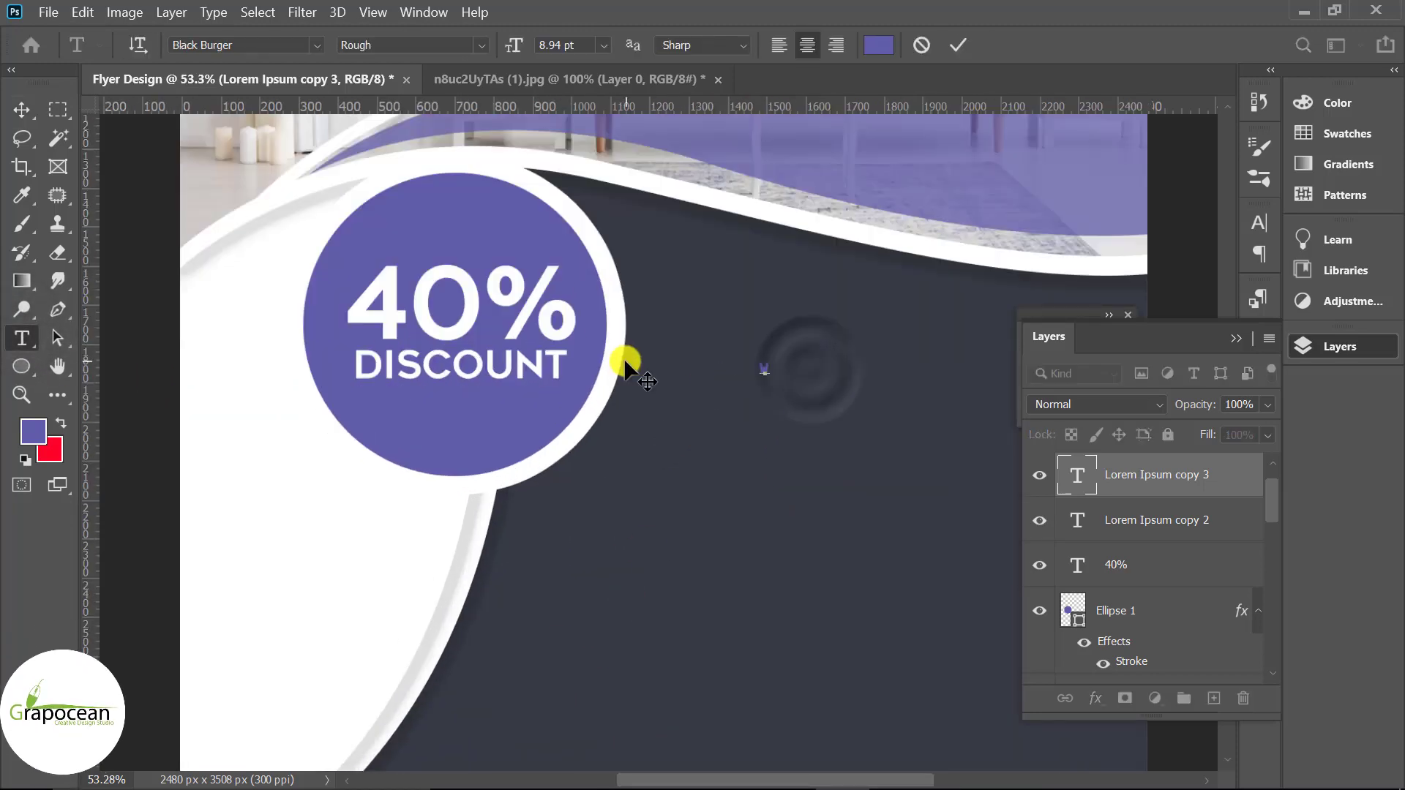
text(MH)
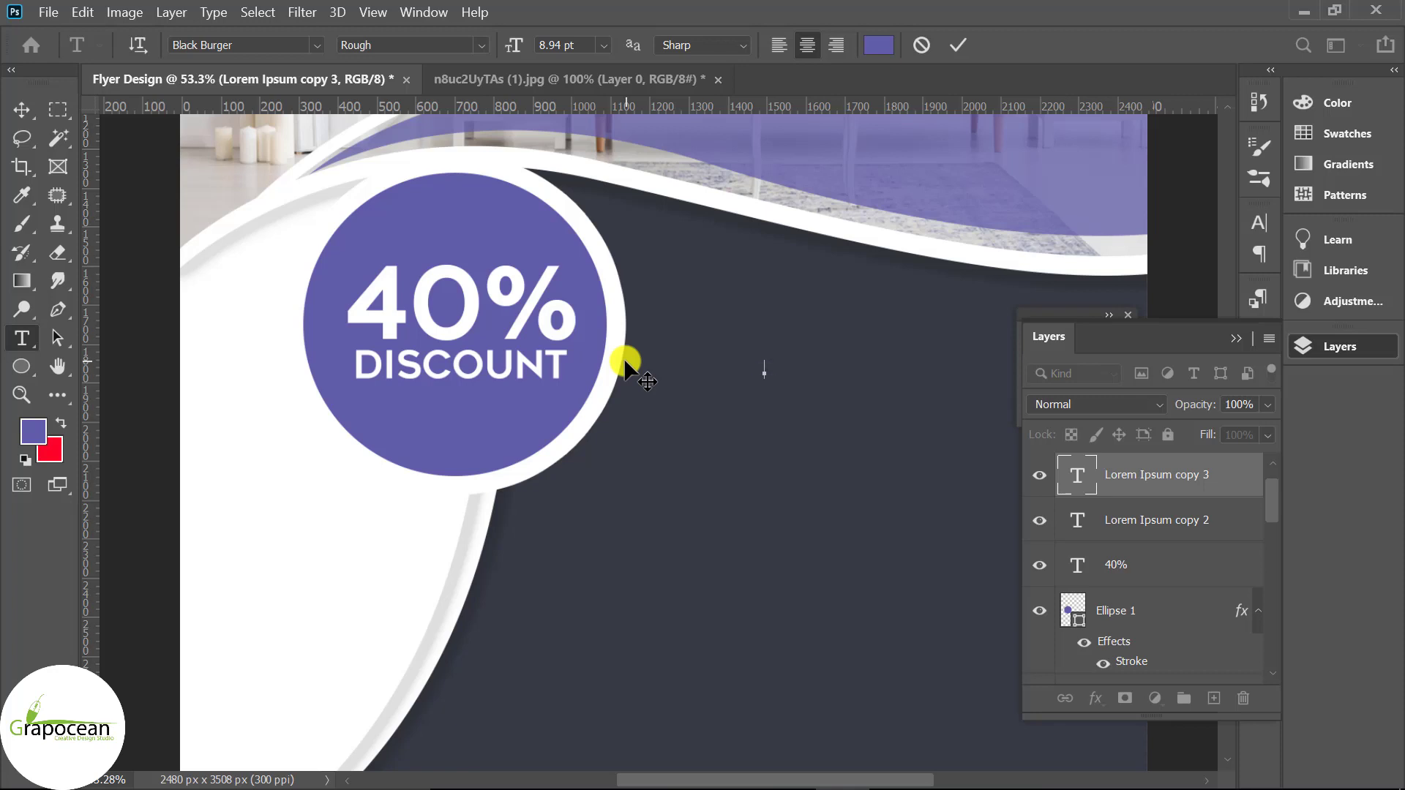
text(Y)
key(BackSpace)
key(BackSpace)
text(HO)
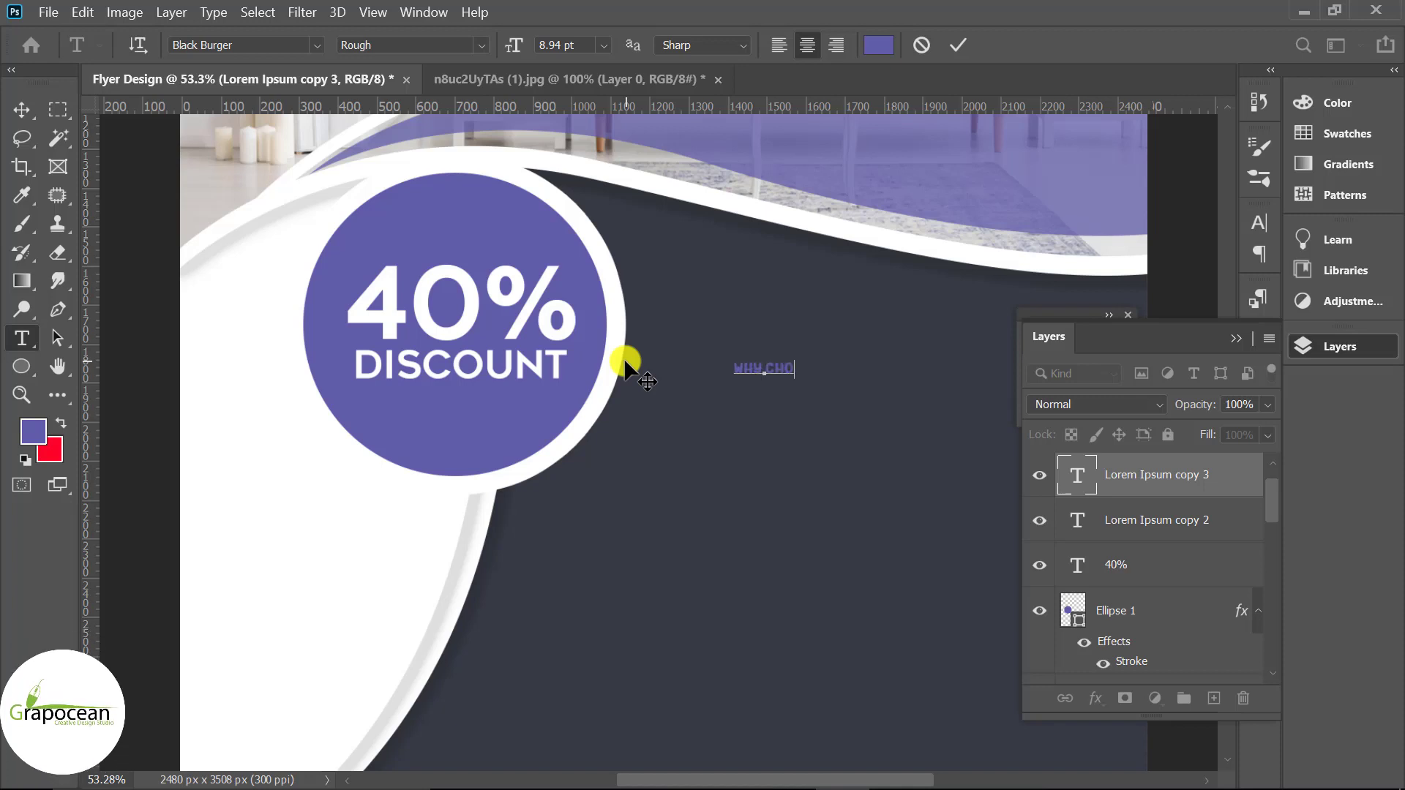
text(ICE)
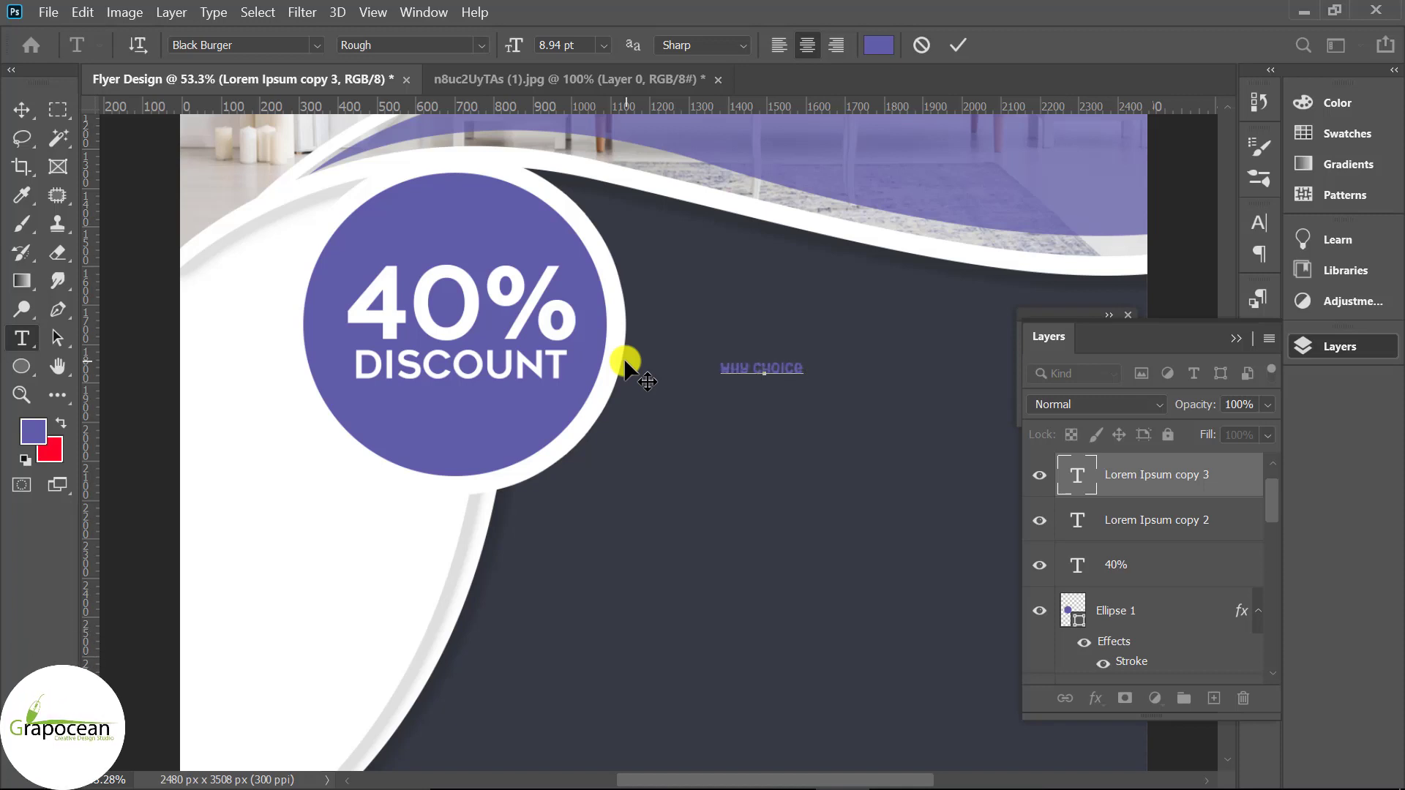
text( US)
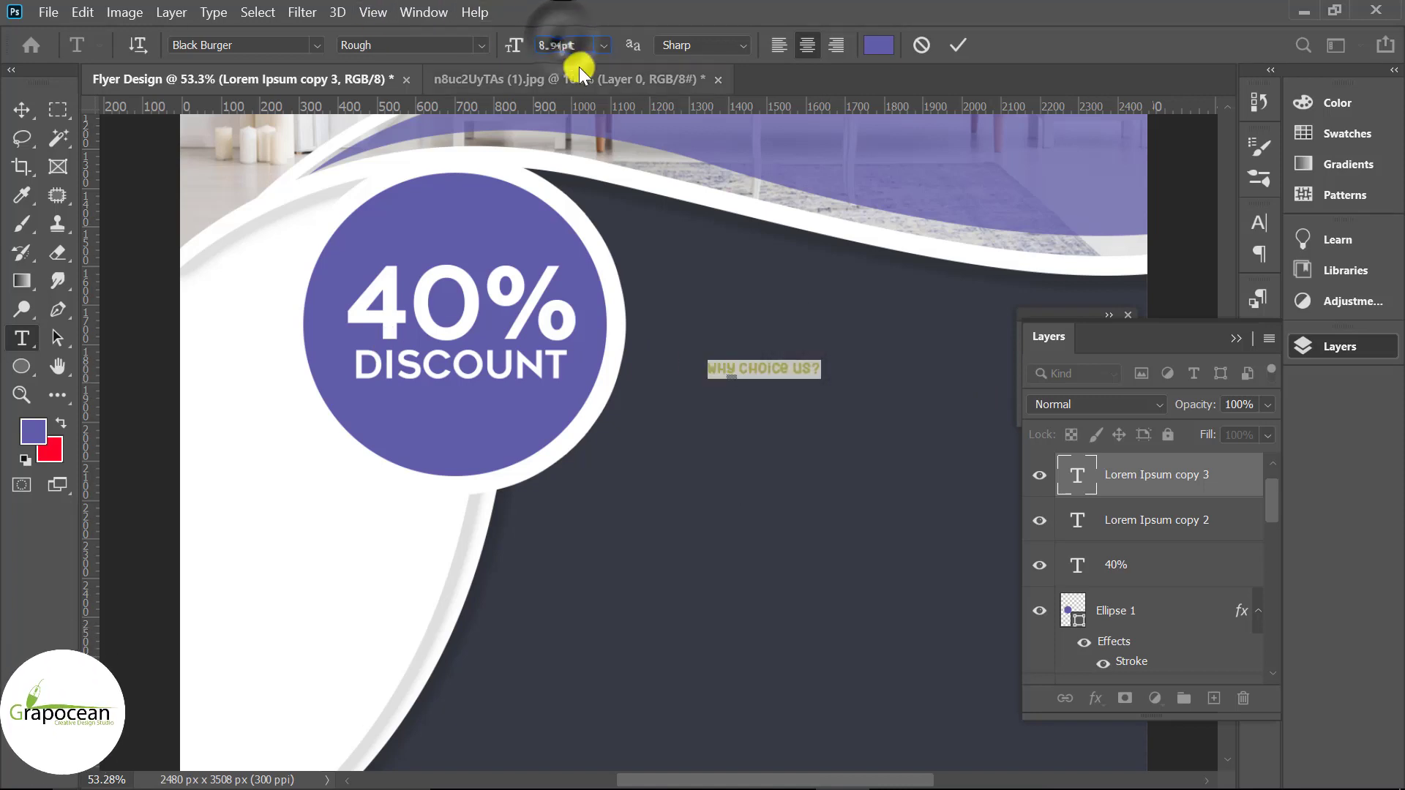
Make the heading white at 14.46 pt and commit it
click(878, 44)
click(832, 325)
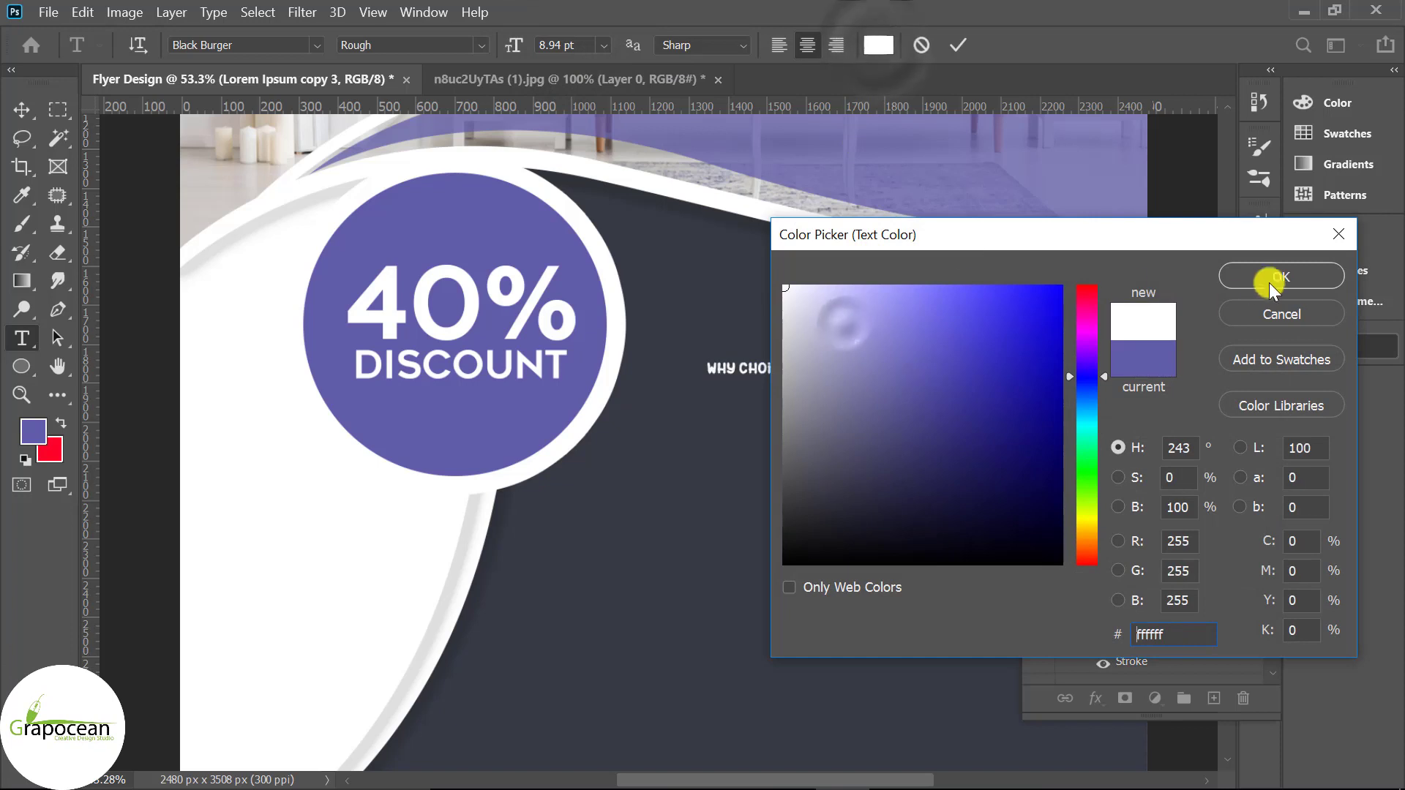
click(1281, 277)
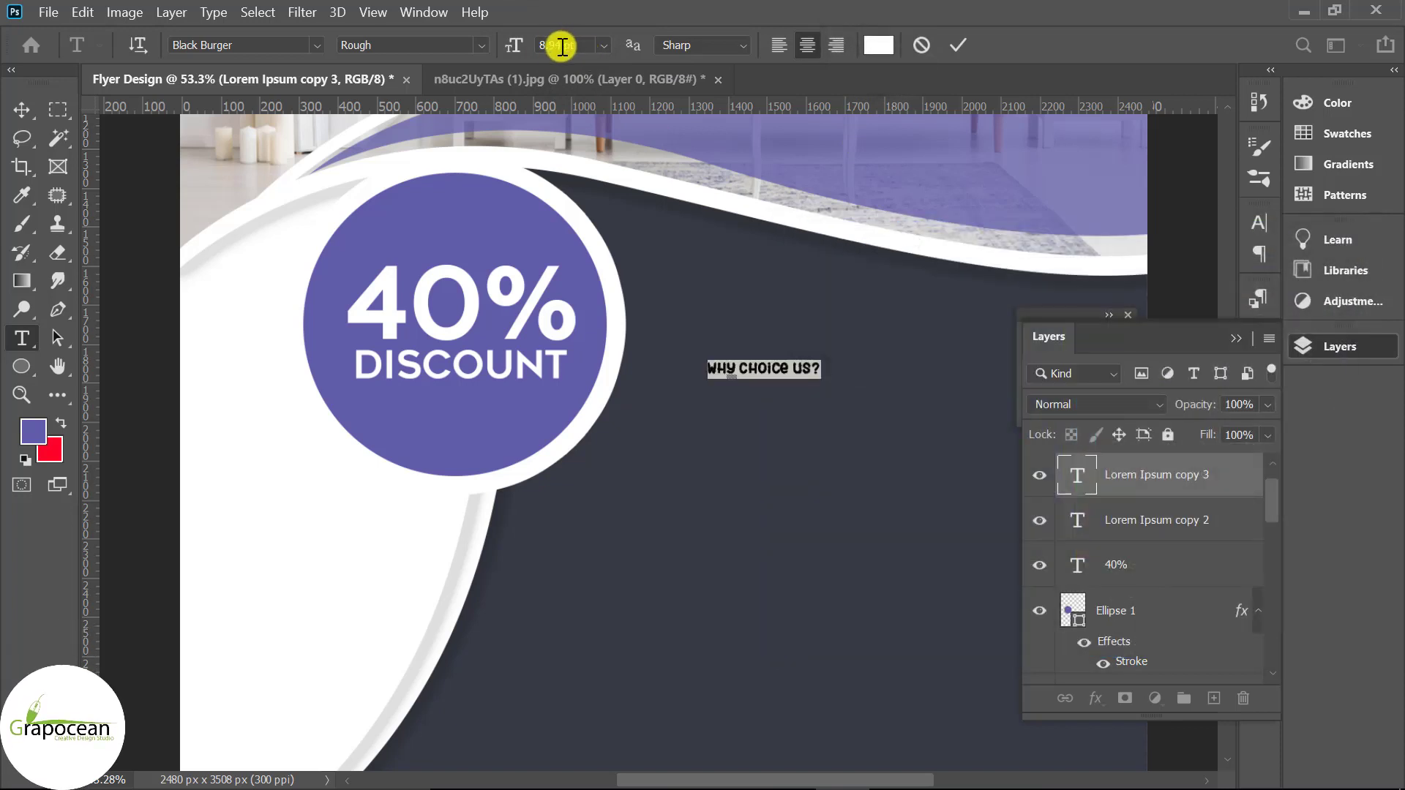
key(Return)
text(14.46)
key(Return)
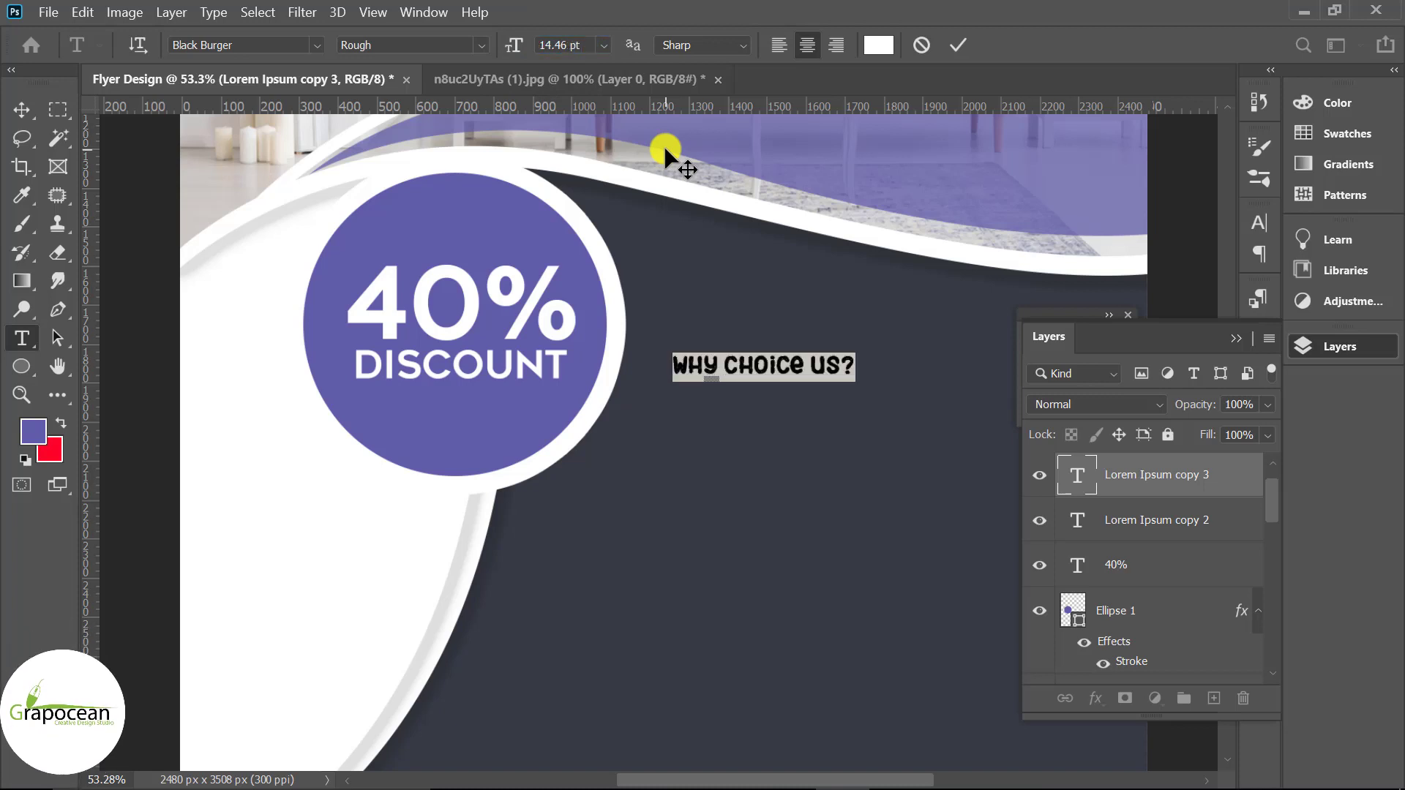
key(ctrl+Return)
key(v)
scroll(439, 439, down, 4)
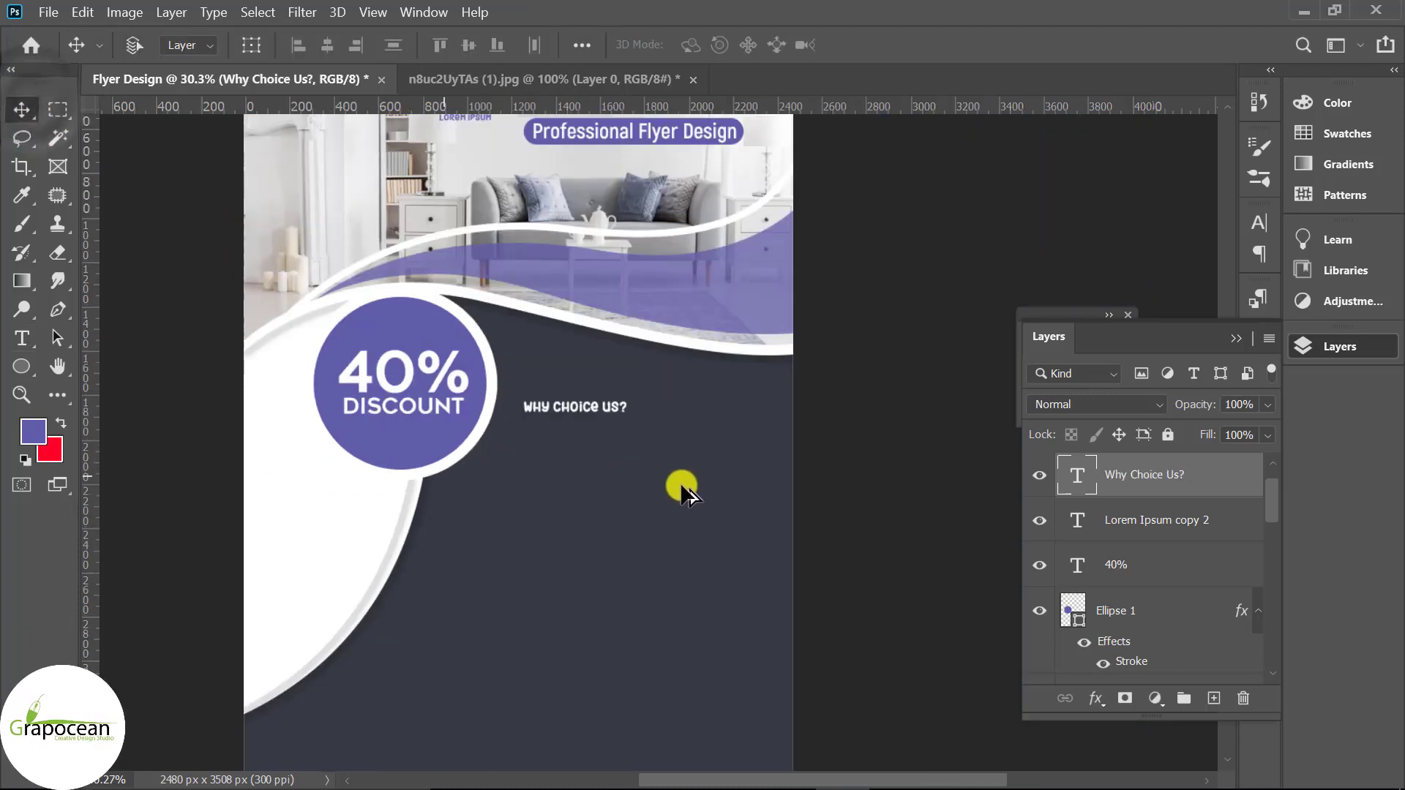
Move the Why Choice Us? heading up beside the discount badge
scroll(703, 483, up, 3)
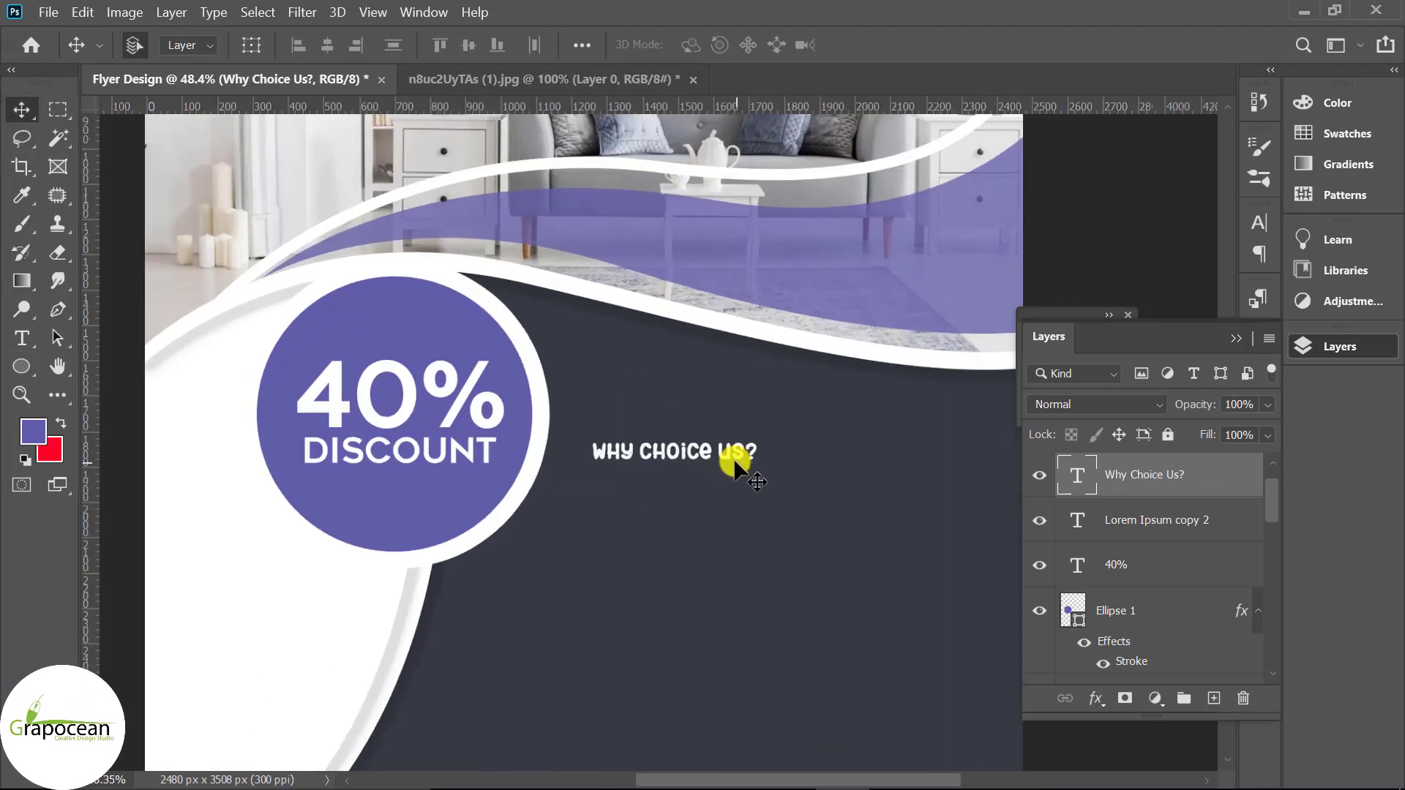
drag(731, 446, 727, 414)
scroll(768, 458, down, 2)
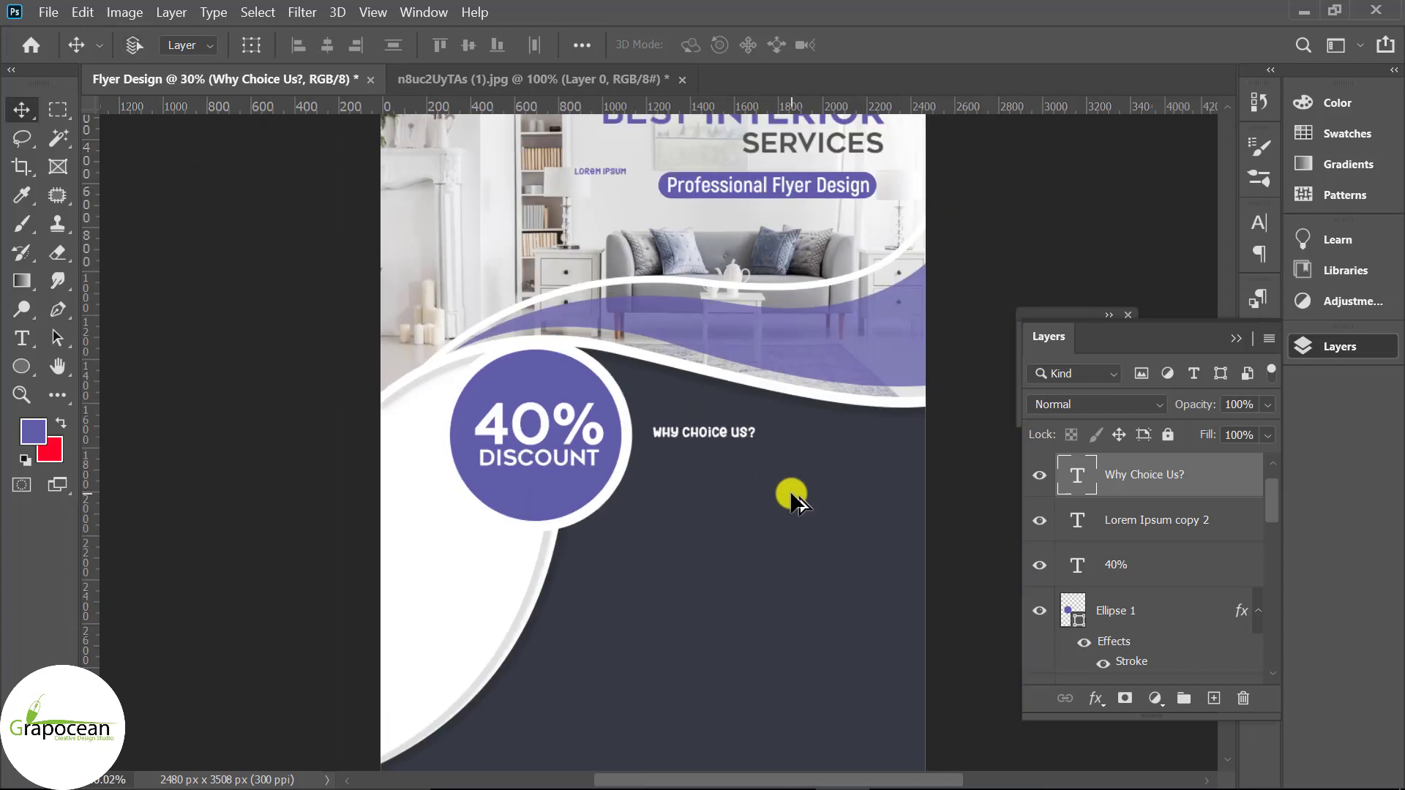
scroll(790, 495, down, 2)
scroll(723, 500, up, 2)
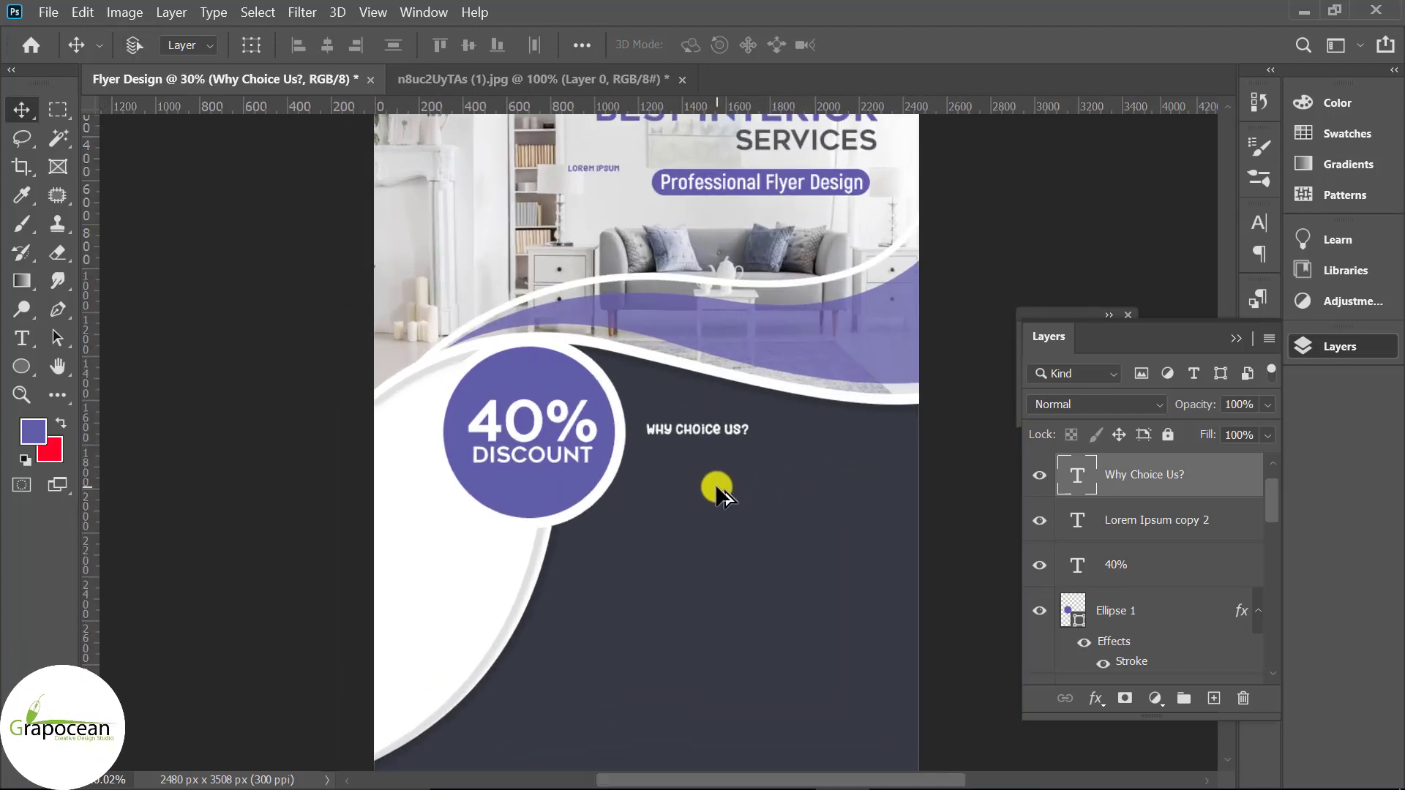
Draw a purple rectangle behind the heading, keeping the heading text in front
right_click(40, 375)
click(110, 364)
drag(641, 417, 756, 442)
click(971, 333)
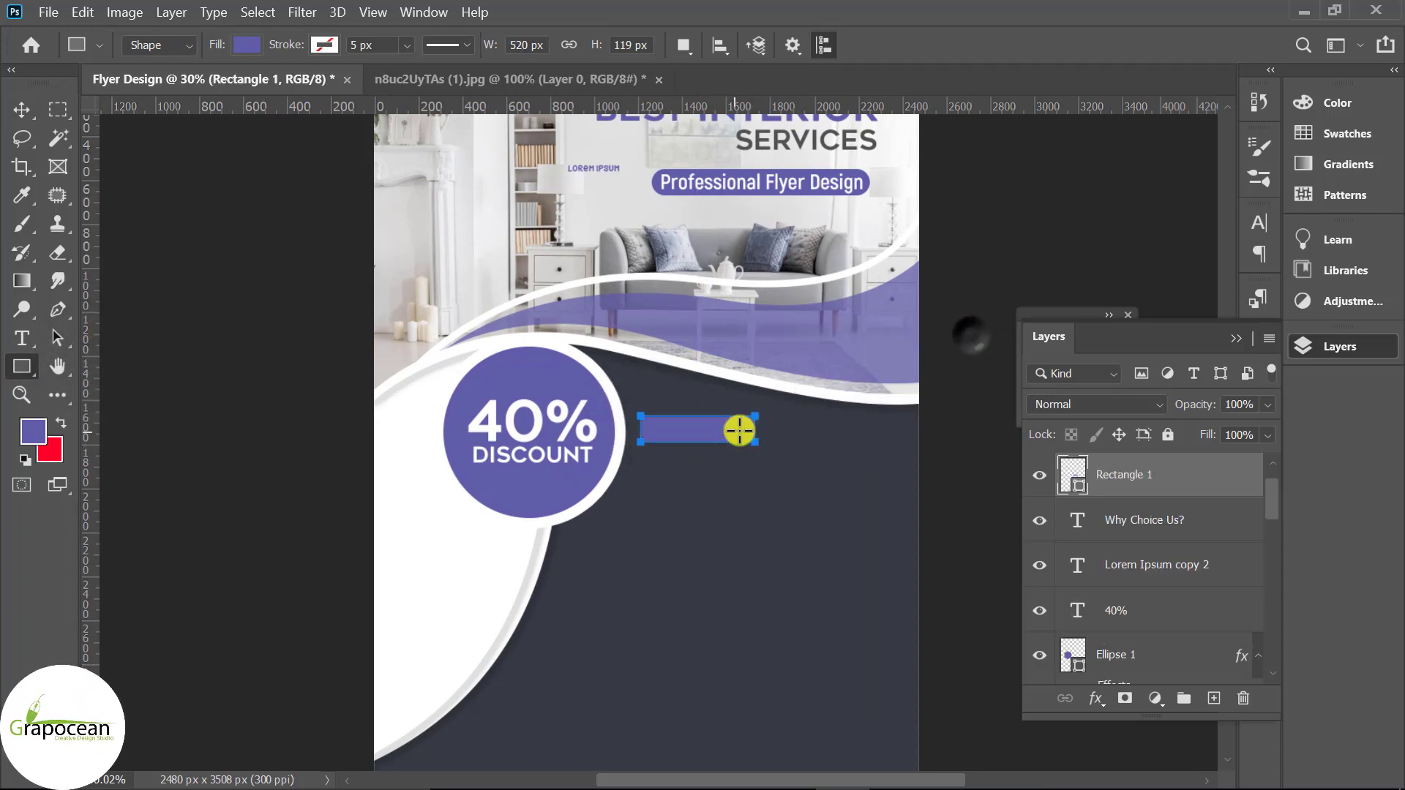
click(22, 109)
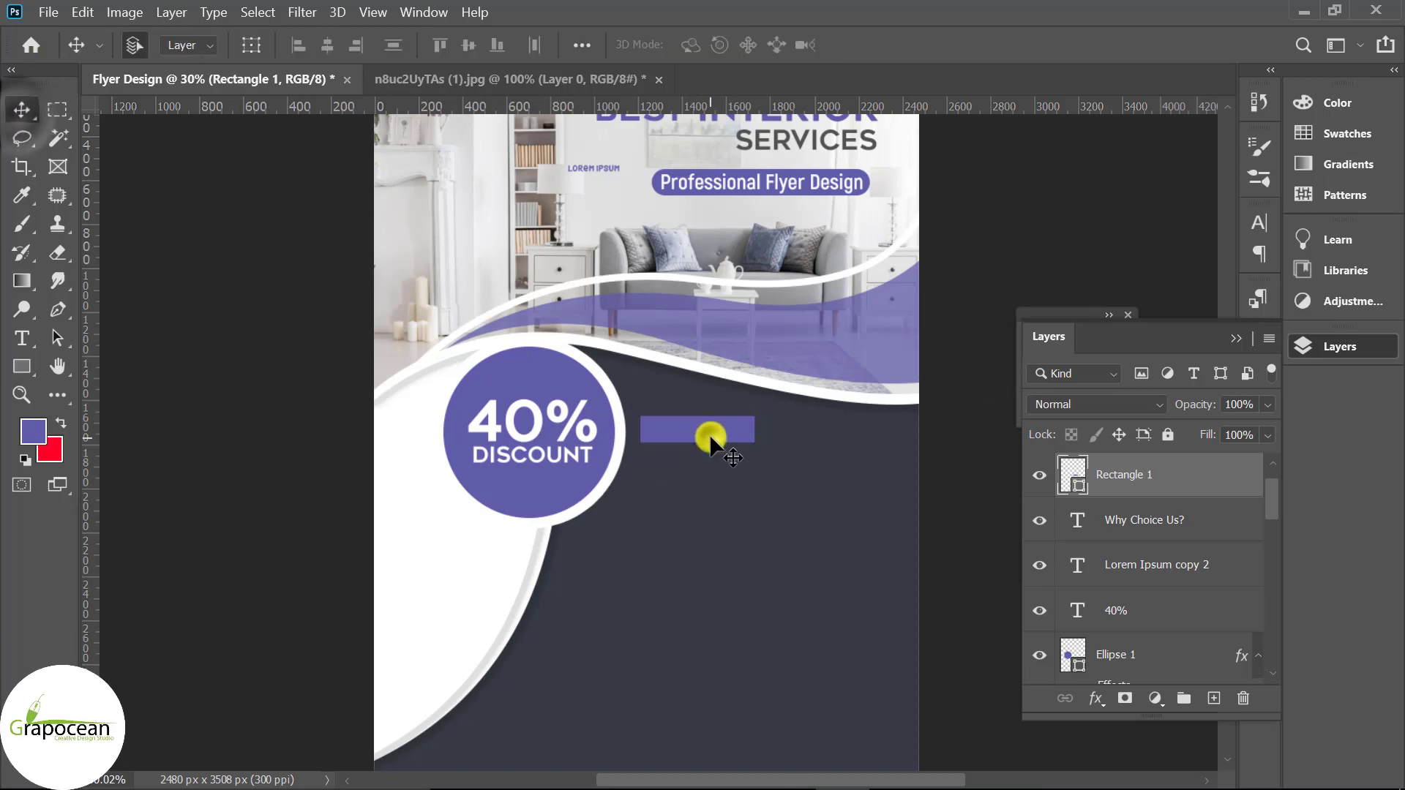
key(ctrl+bracketleft)
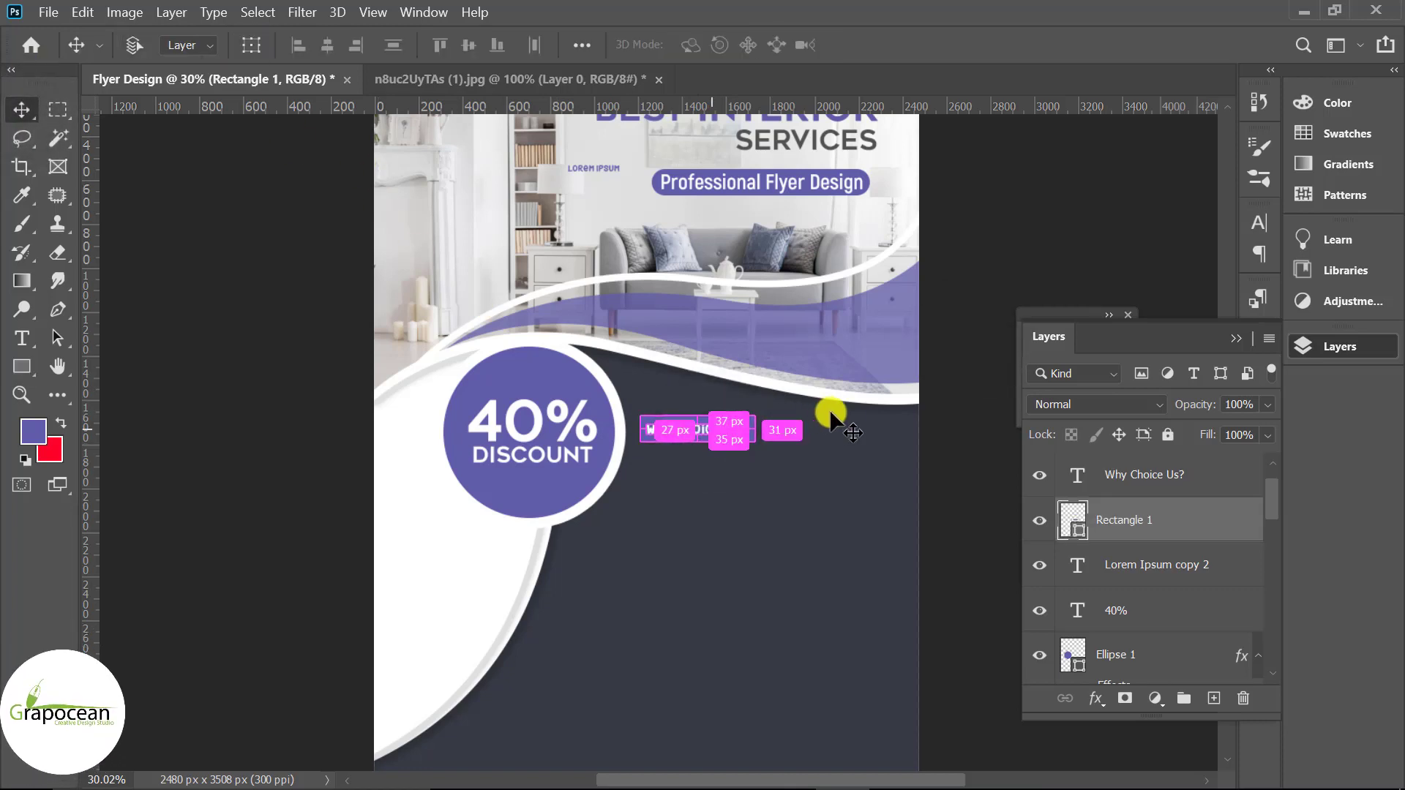
click(951, 496)
Select the small LOREM IPSUM text layer
scroll(938, 521, down, 2)
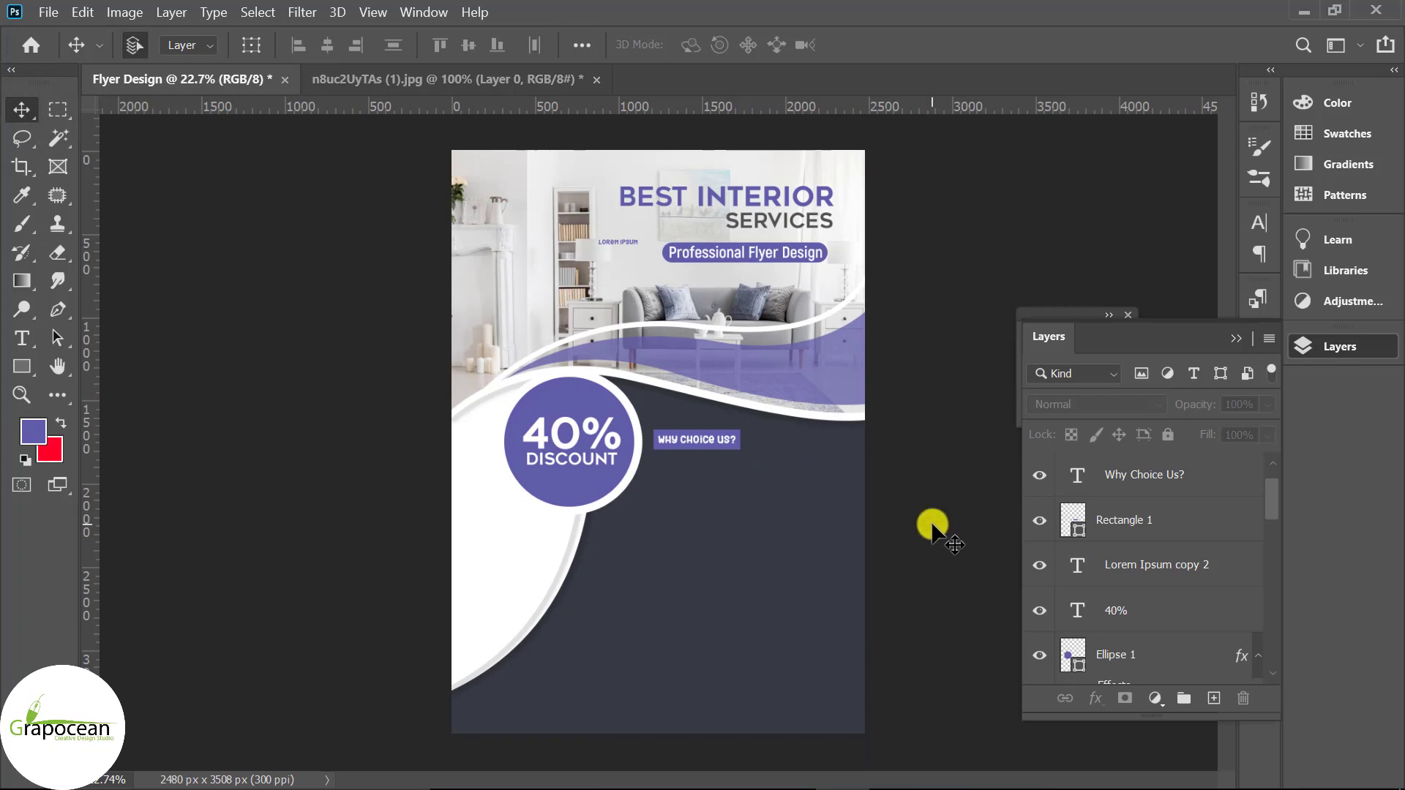
scroll(830, 505, up, 2)
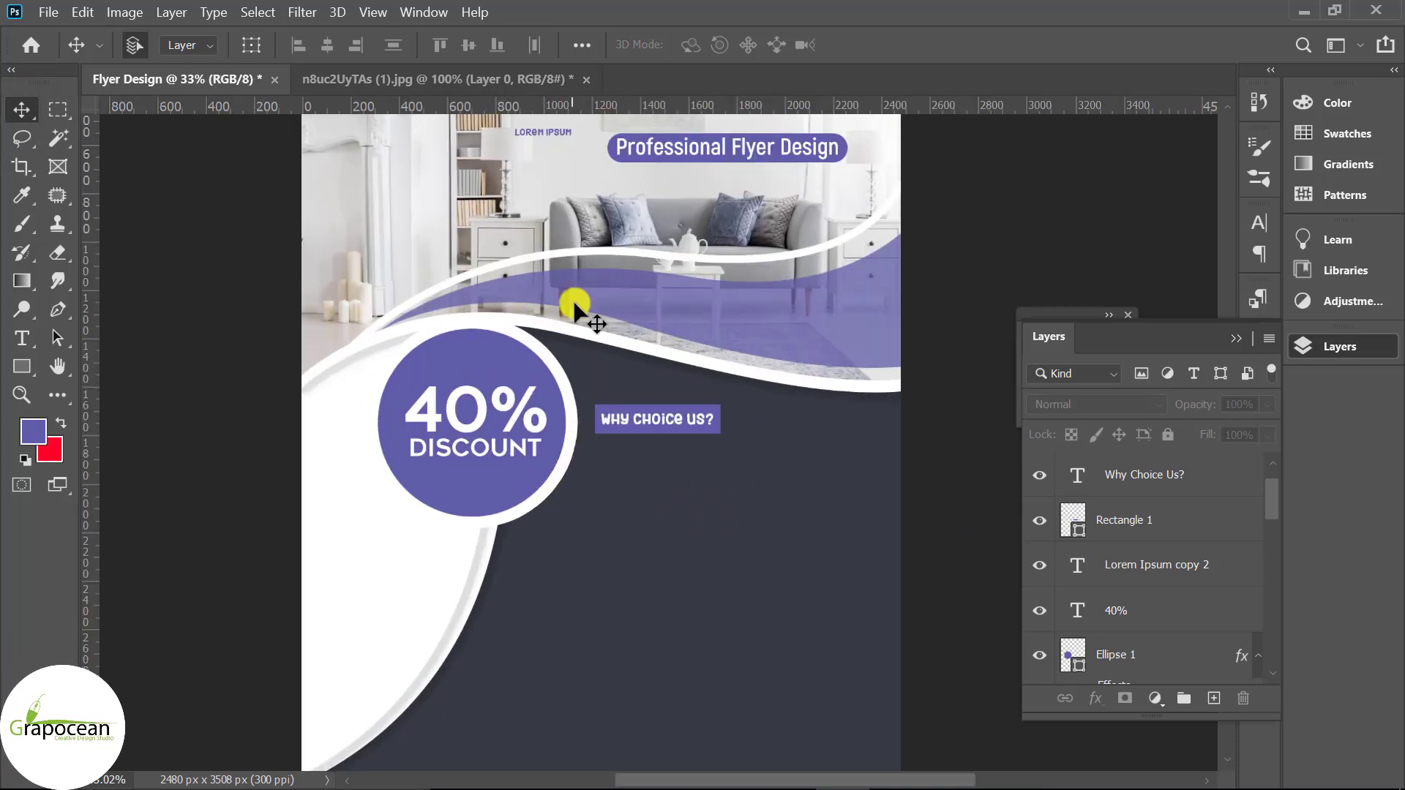
scroll(572, 300, up, 2)
ctrl+click(556, 177)
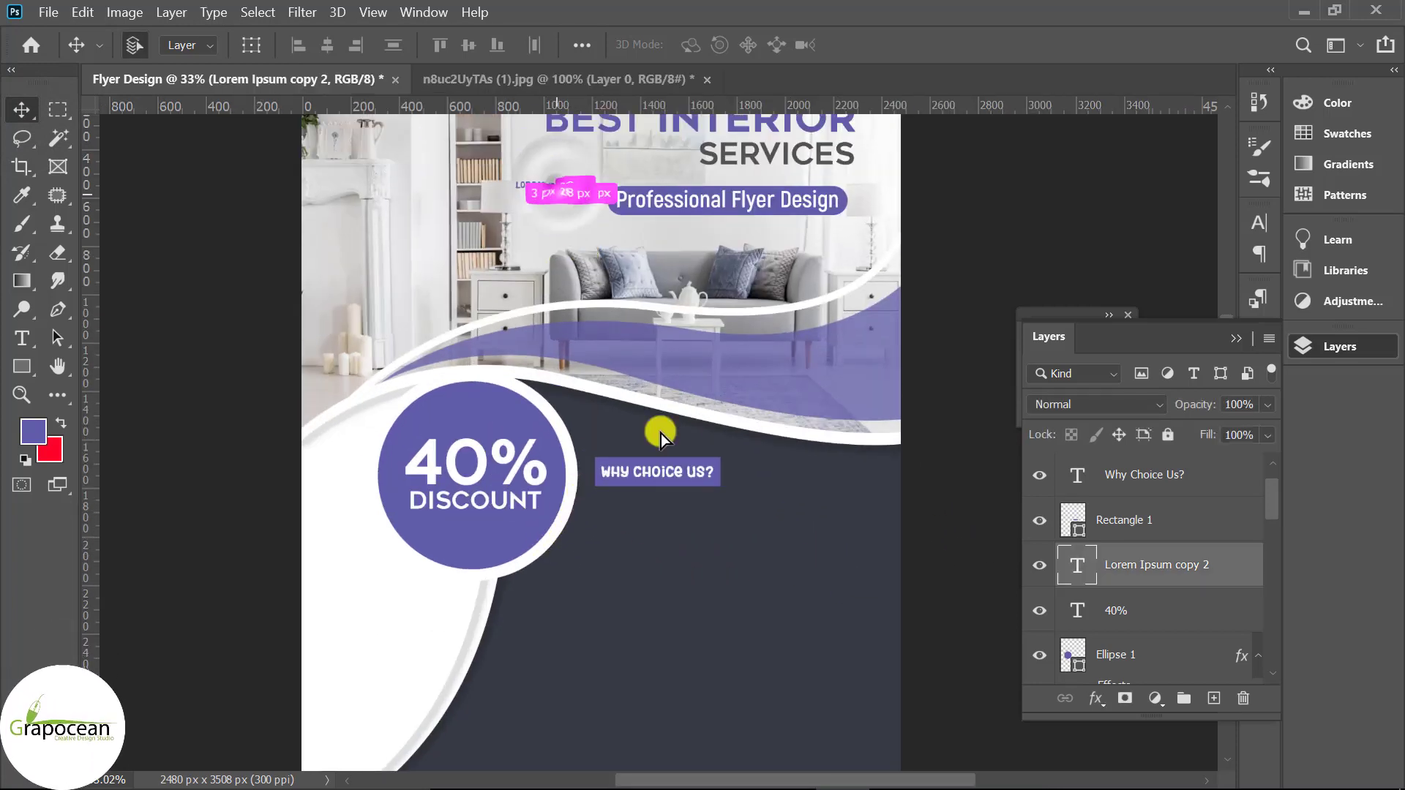
Copy the LOREM IPSUM text below the heading and add a white paragraph text box there
drag(661, 433, 687, 537)
click(23, 338)
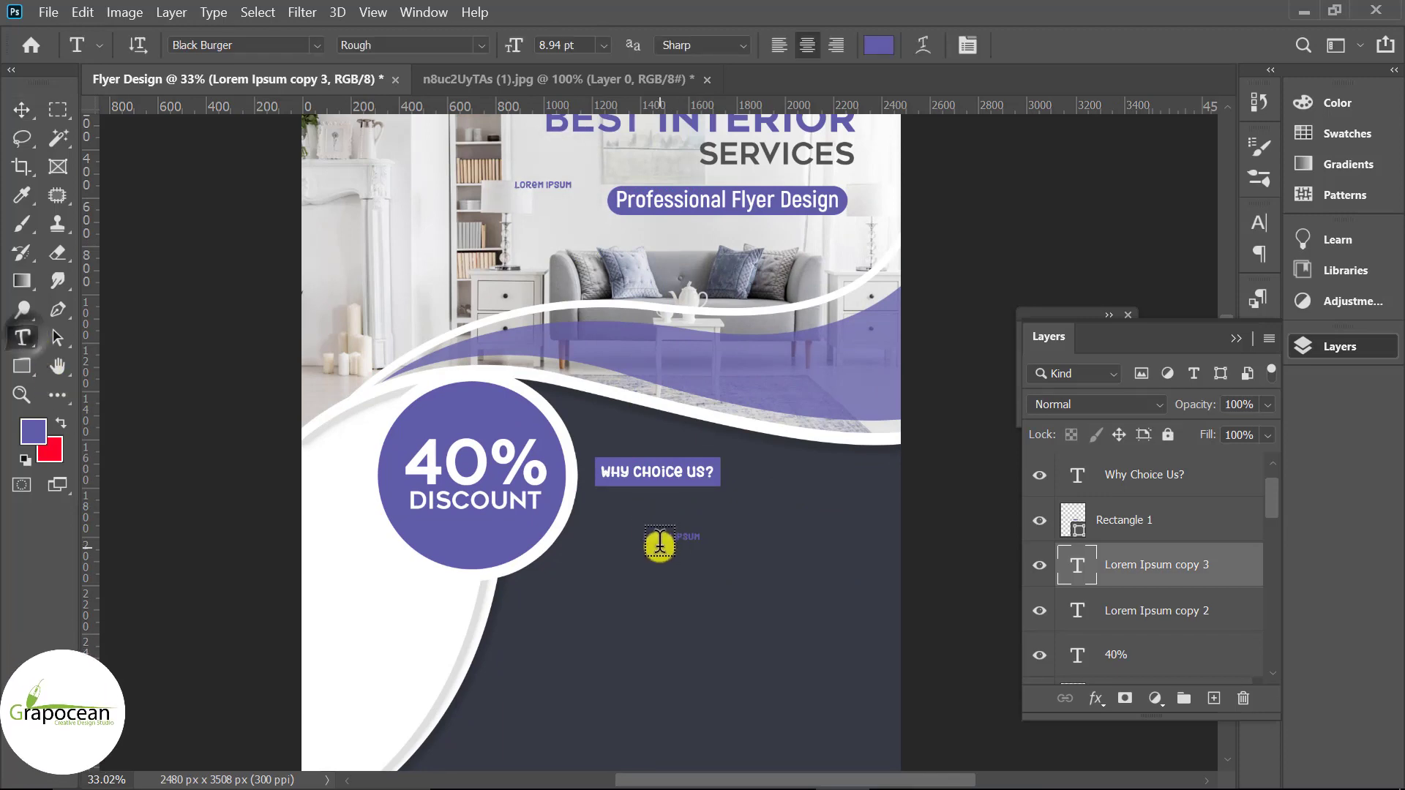
drag(595, 508, 884, 667)
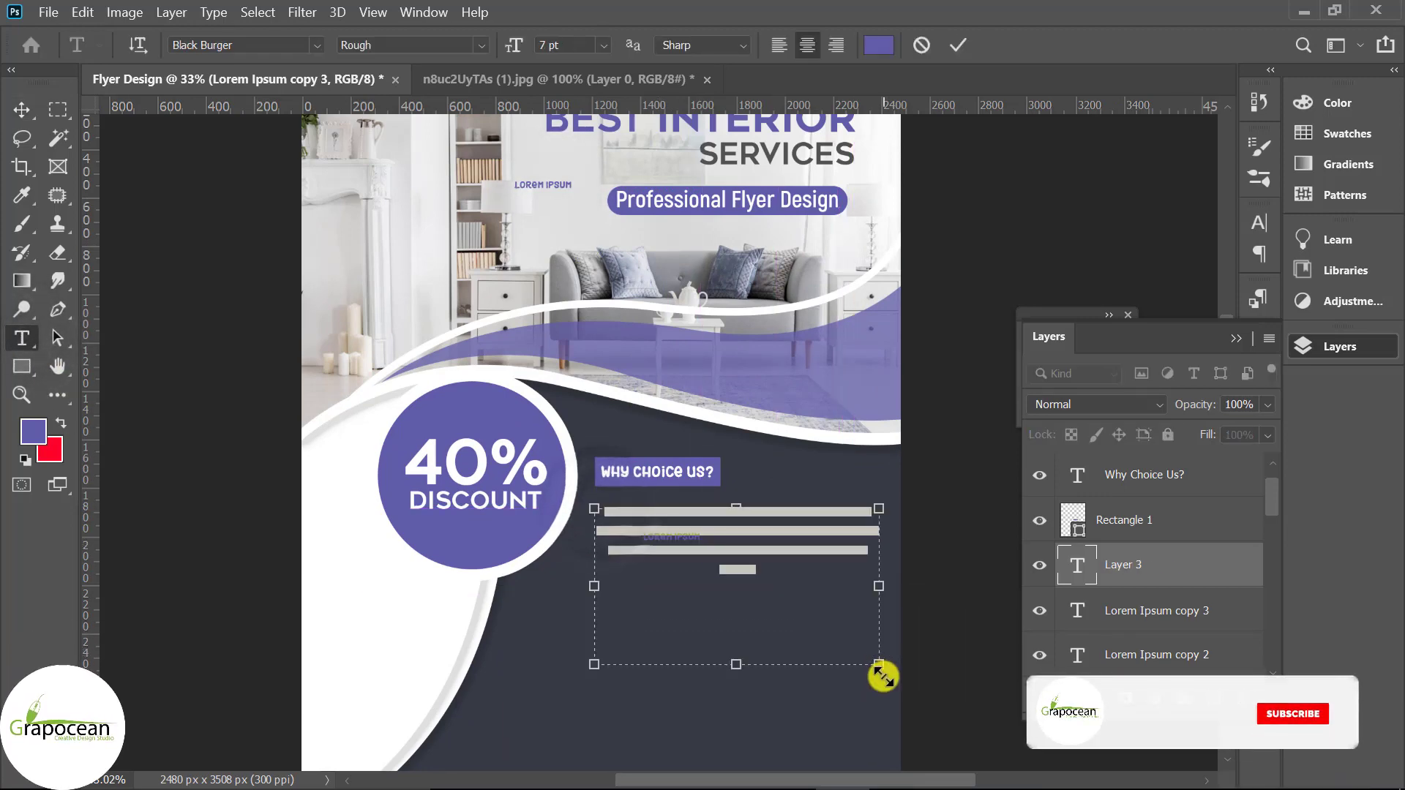
scroll(878, 662, up, 3)
click(878, 44)
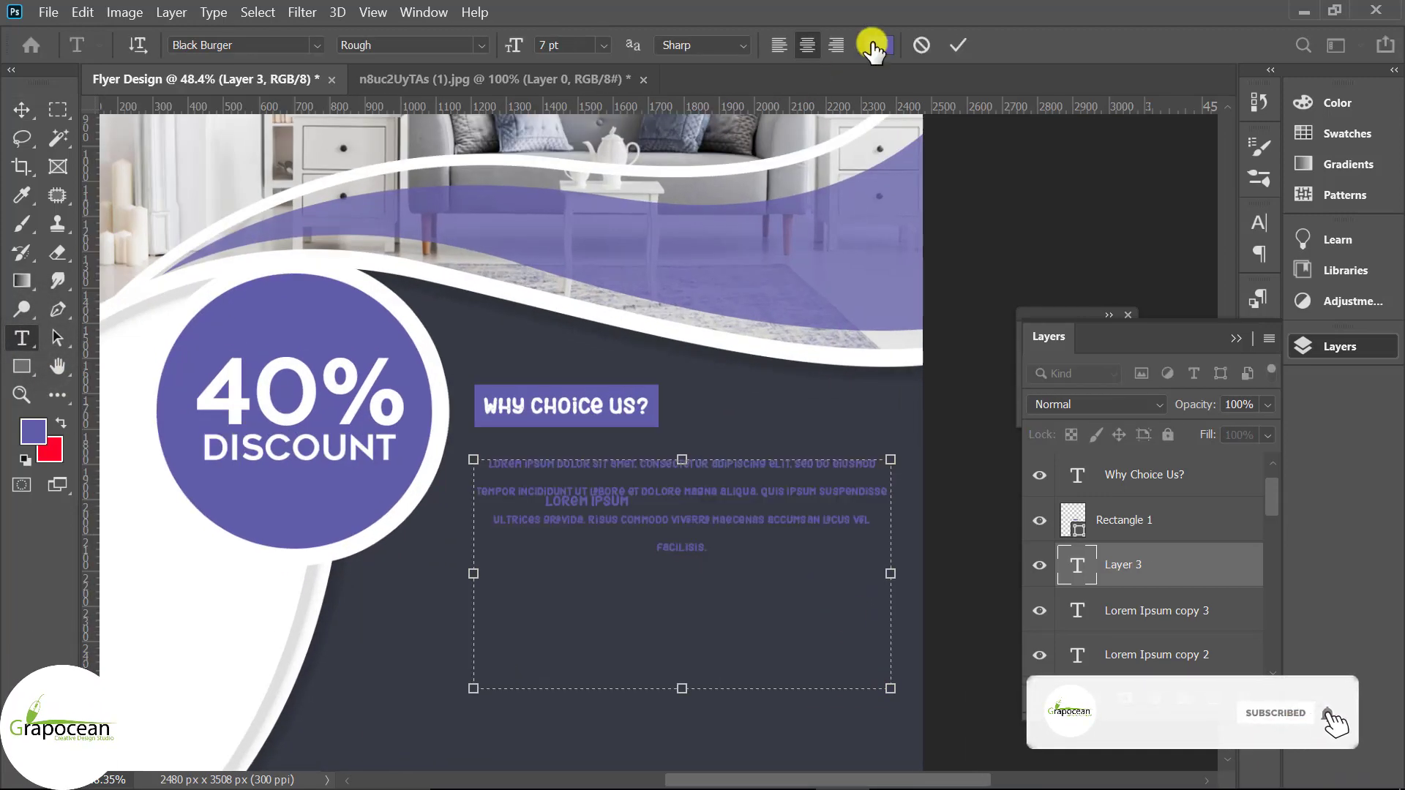
drag(837, 420, 715, 182)
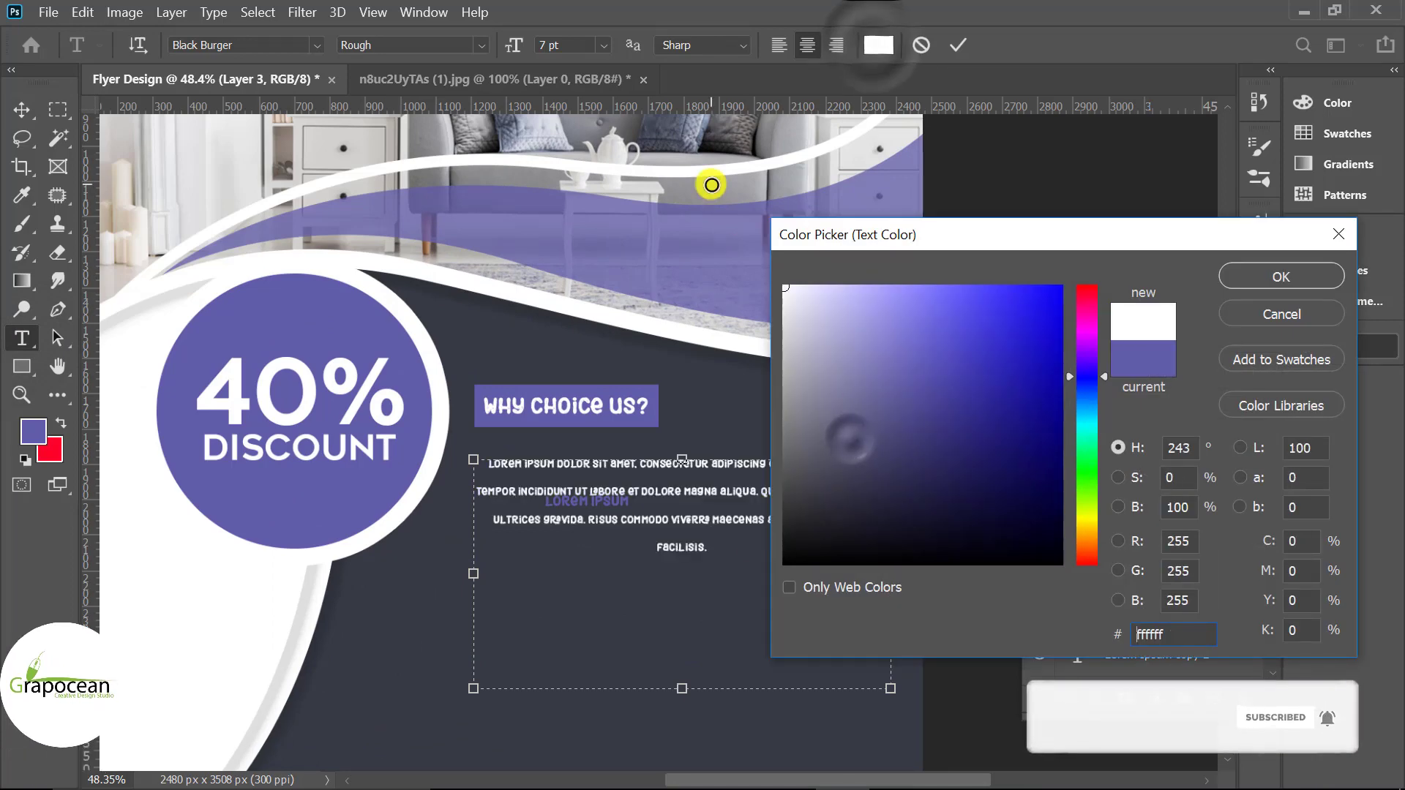
click(1310, 275)
Set the paragraph to Arial, left-aligned, with tighter line spacing
click(310, 47)
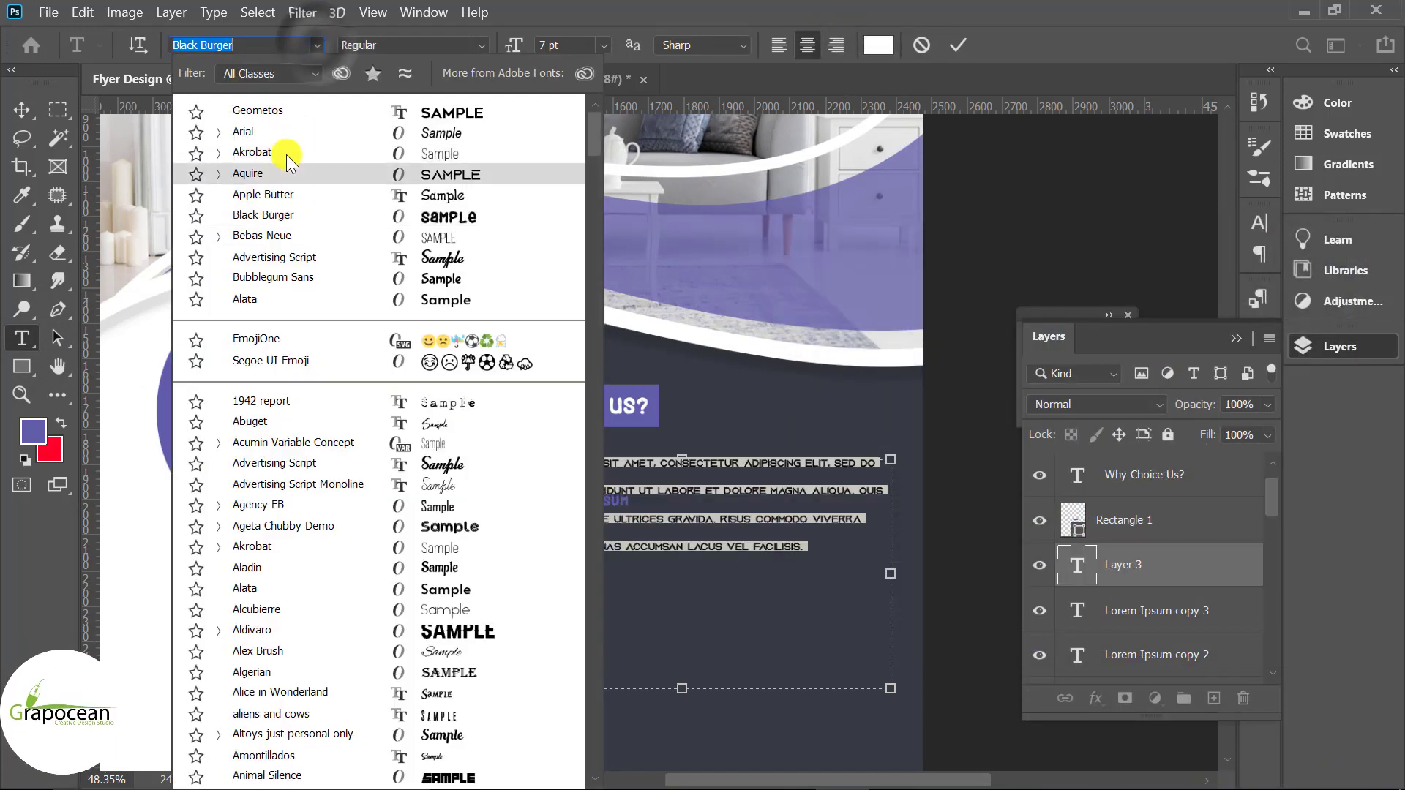
click(291, 132)
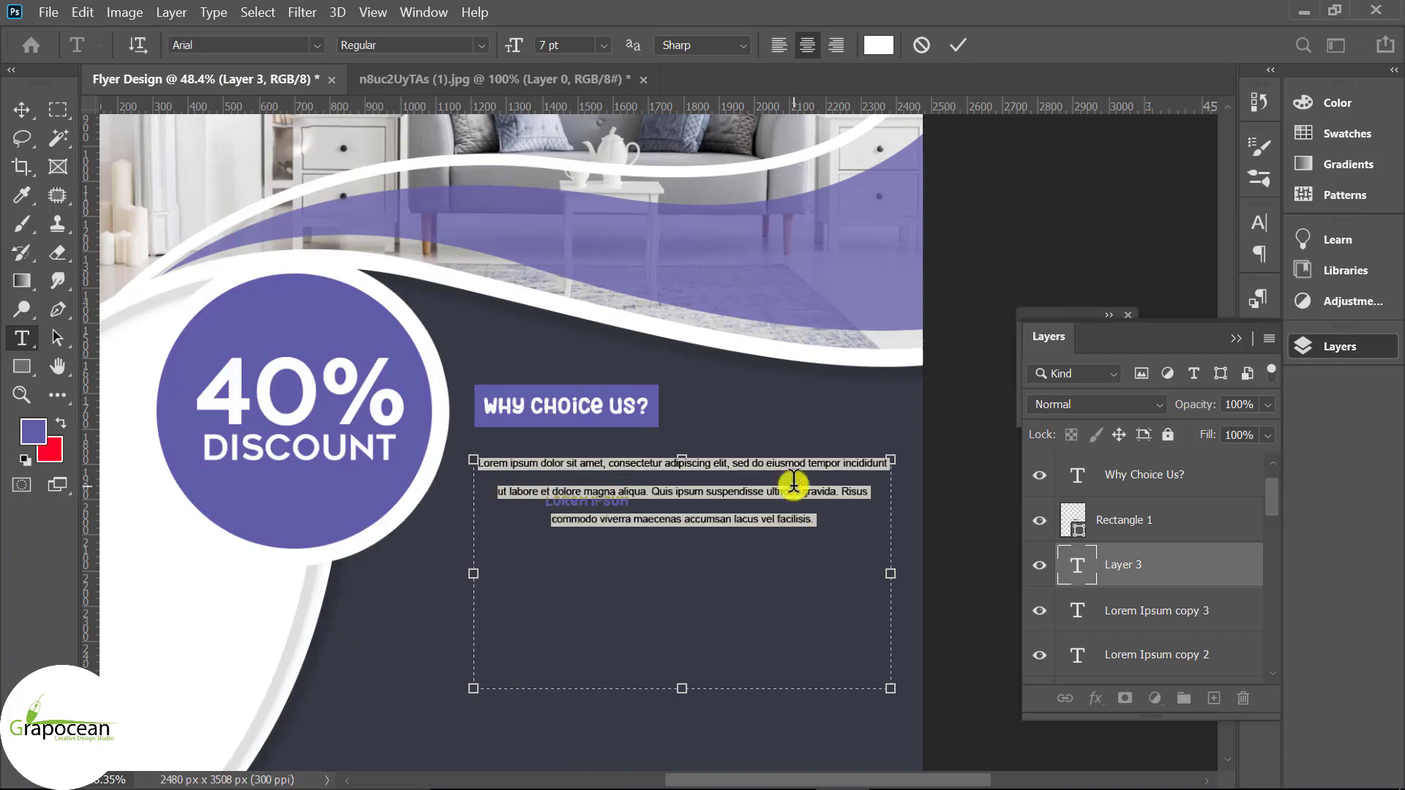
click(777, 45)
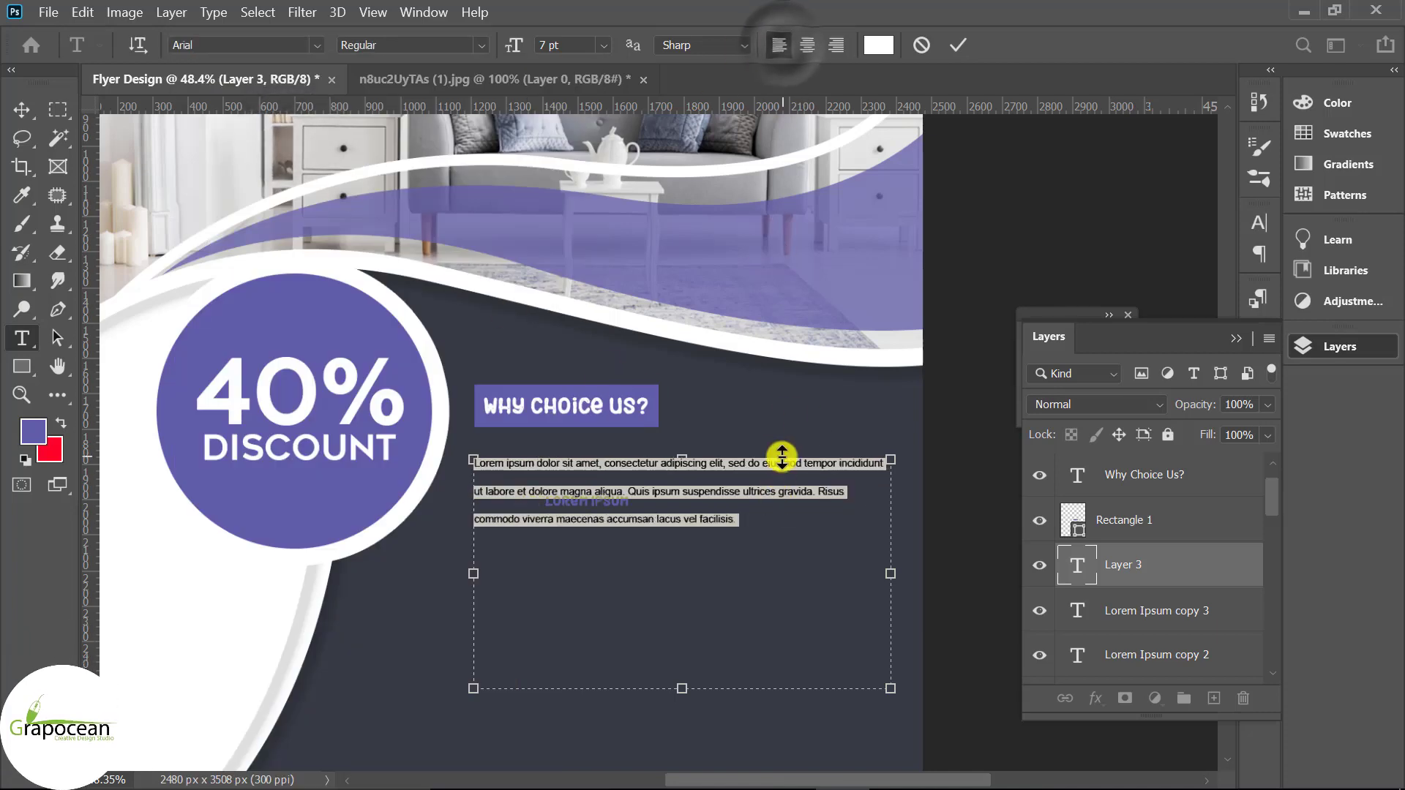
click(1260, 222)
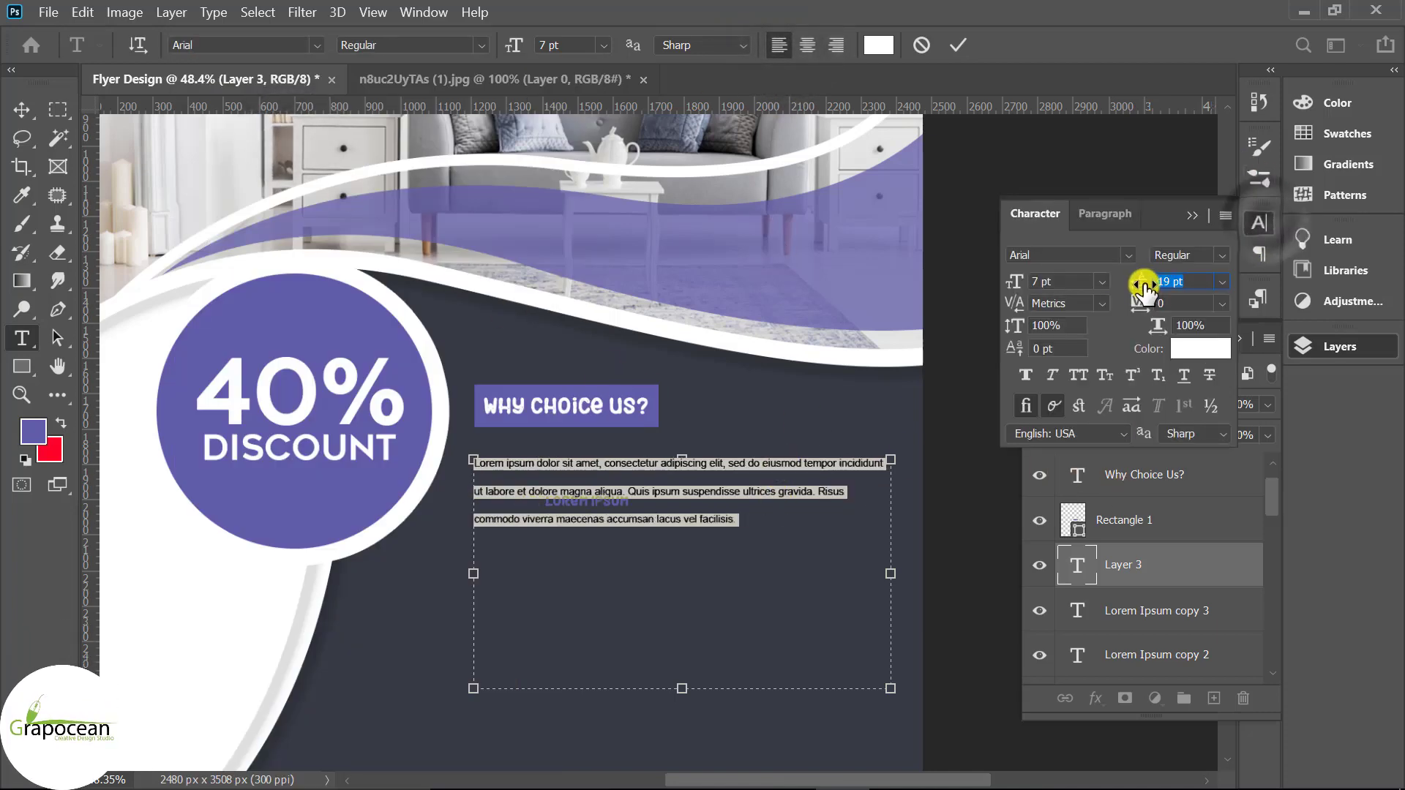
drag(1161, 284, 1133, 291)
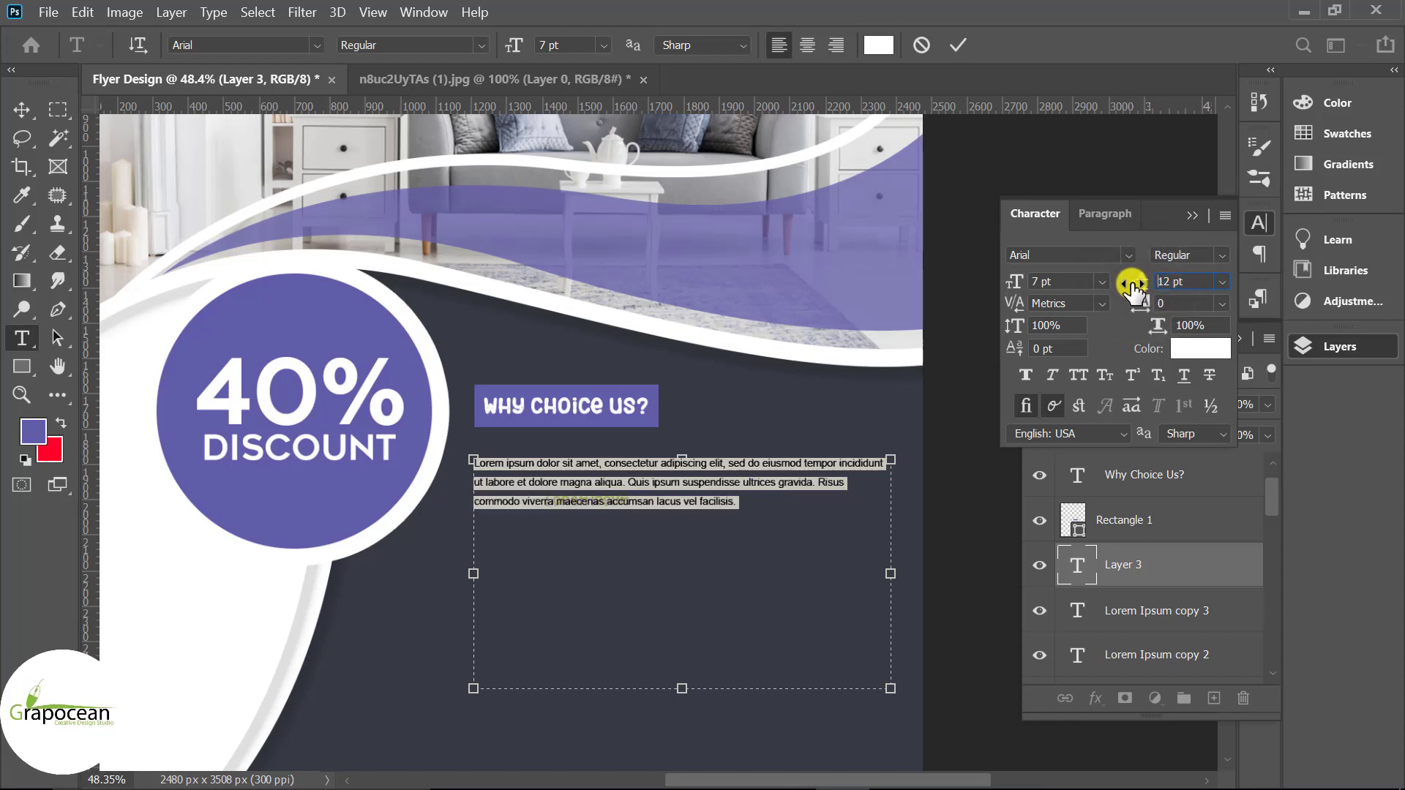
text(11)
click(16, 111)
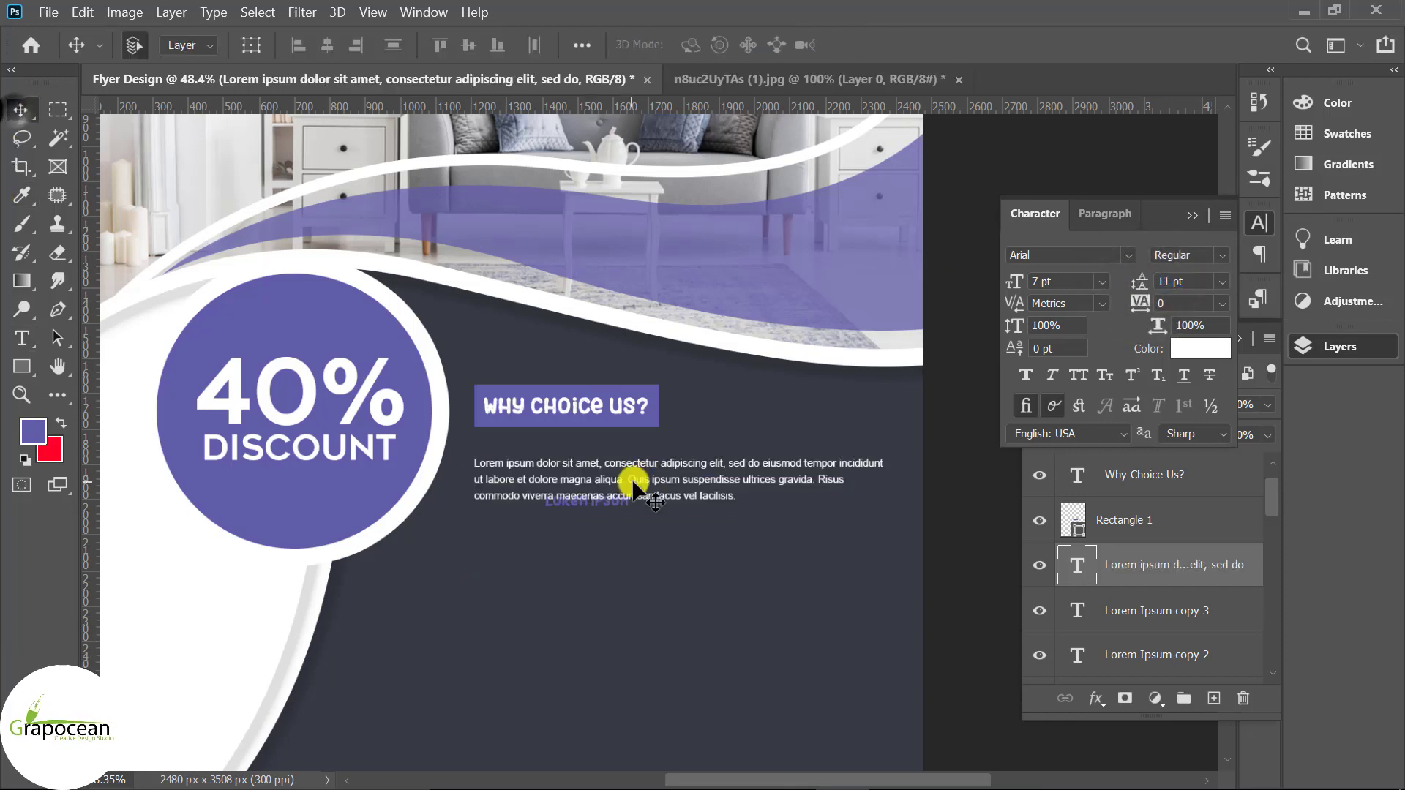
Move the Lorem Ipsum label onto the room photo and snug the paragraph under the heading
drag(648, 456, 651, 461)
click(610, 504)
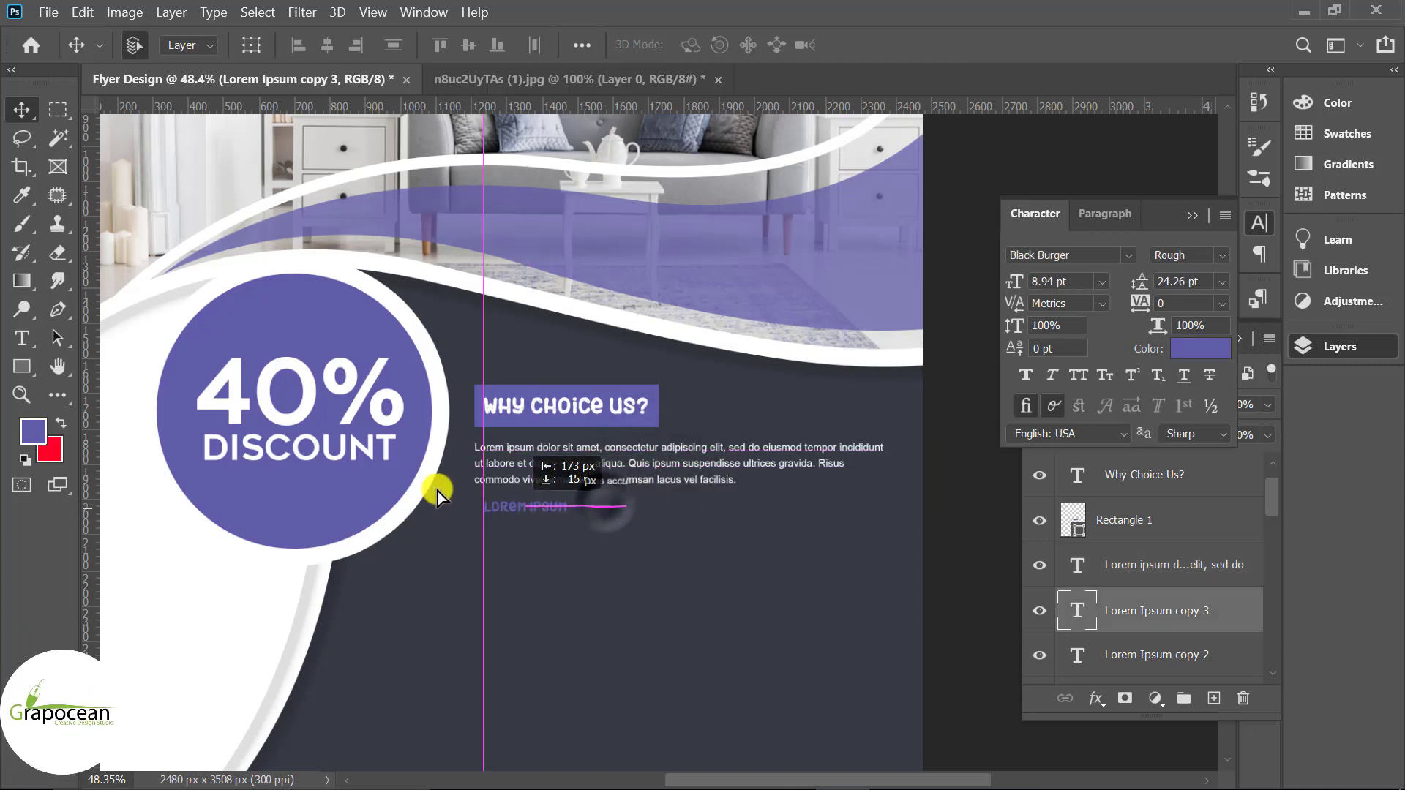
drag(564, 507, 259, 156)
scroll(698, 594, down, 2)
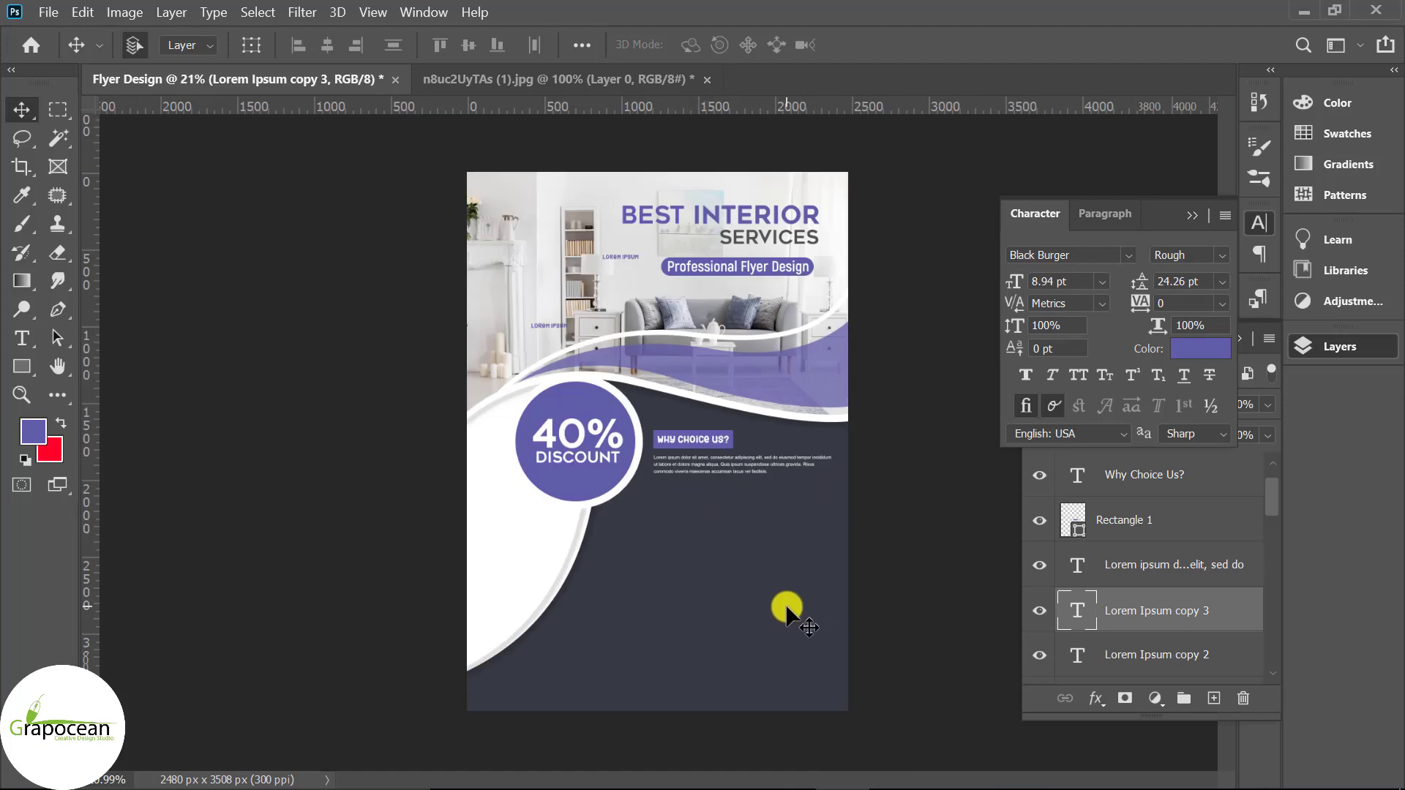
scroll(743, 530, up, 1)
scroll(743, 530, up, 6)
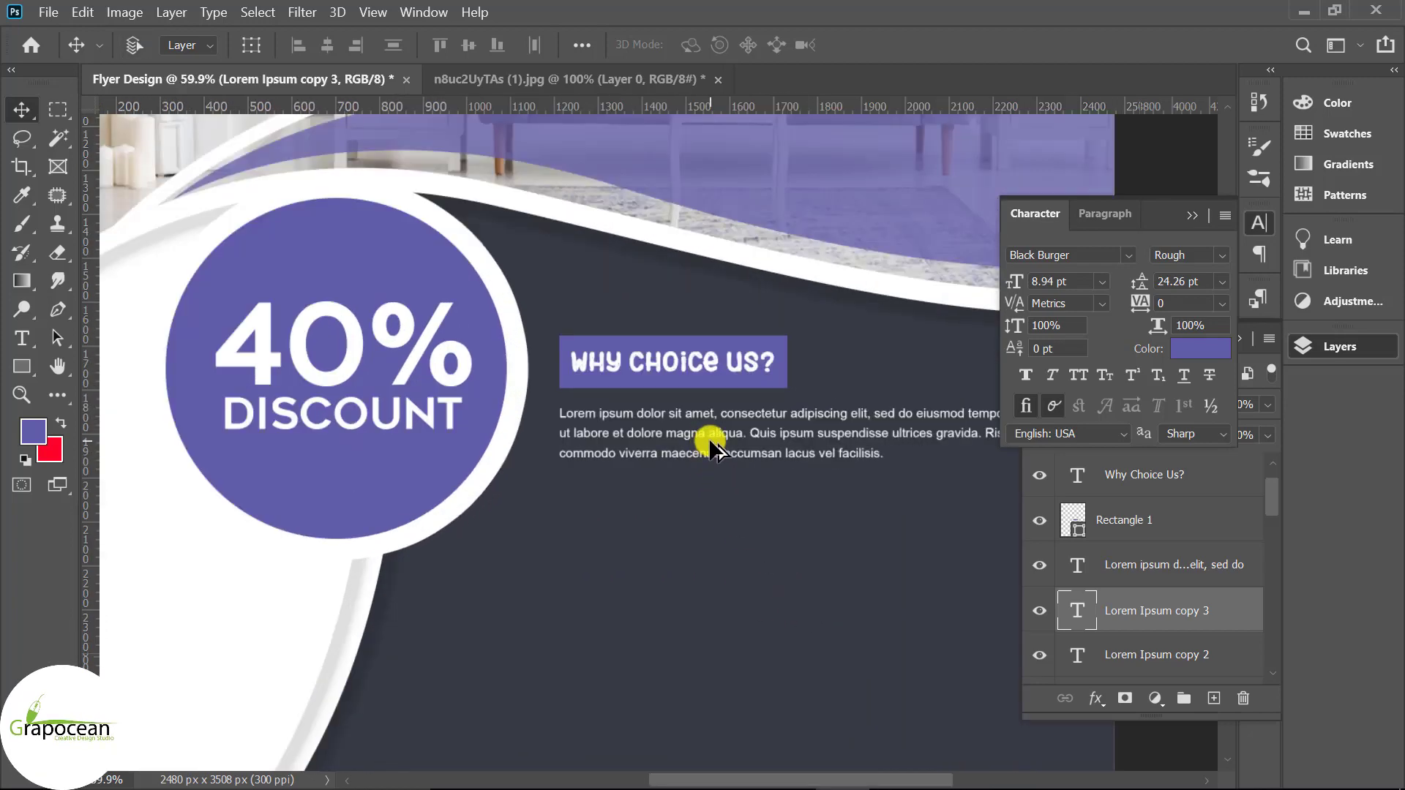
drag(721, 431, 778, 371)
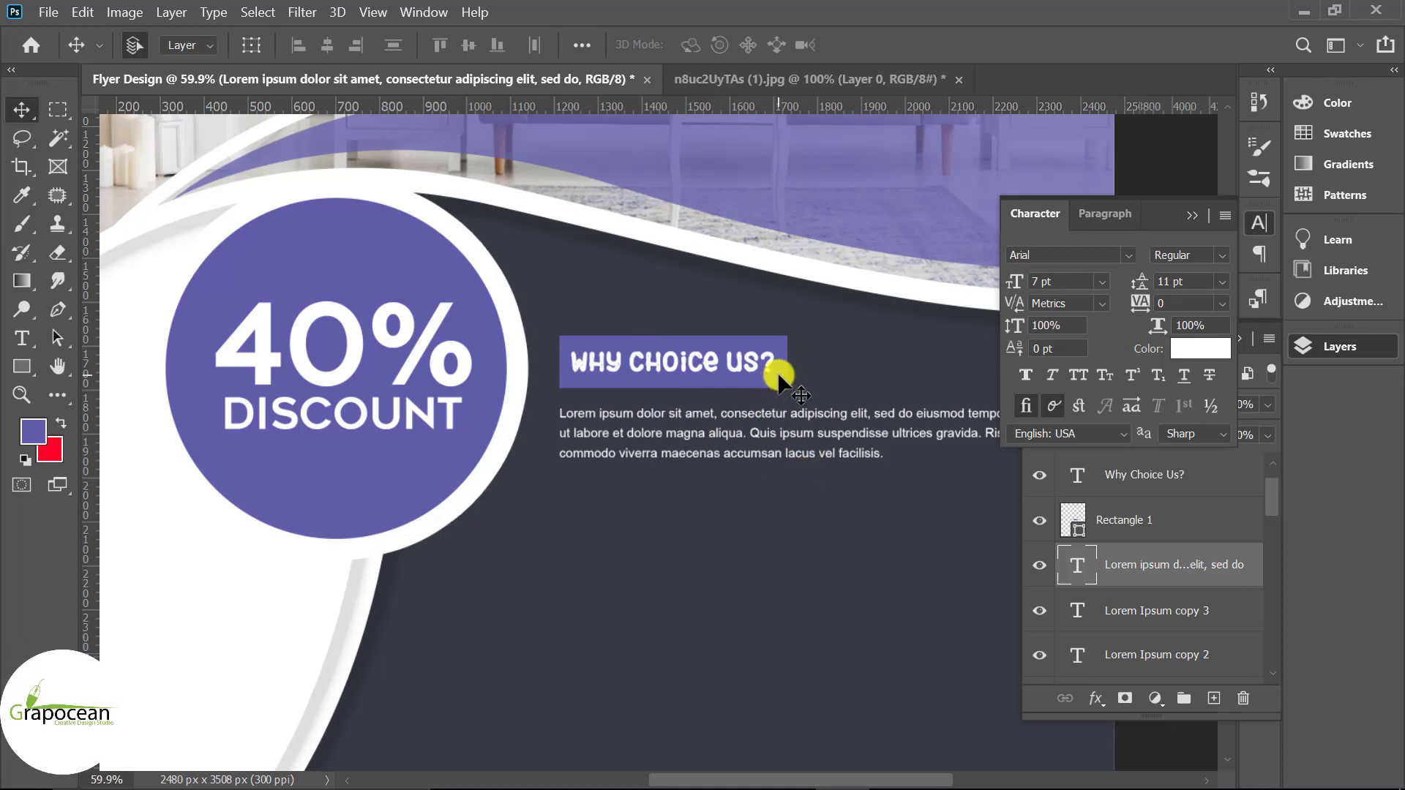
Round the Rectangle 1 heading box into a pill shape, then zoom out to the whole flyer
click(1093, 512)
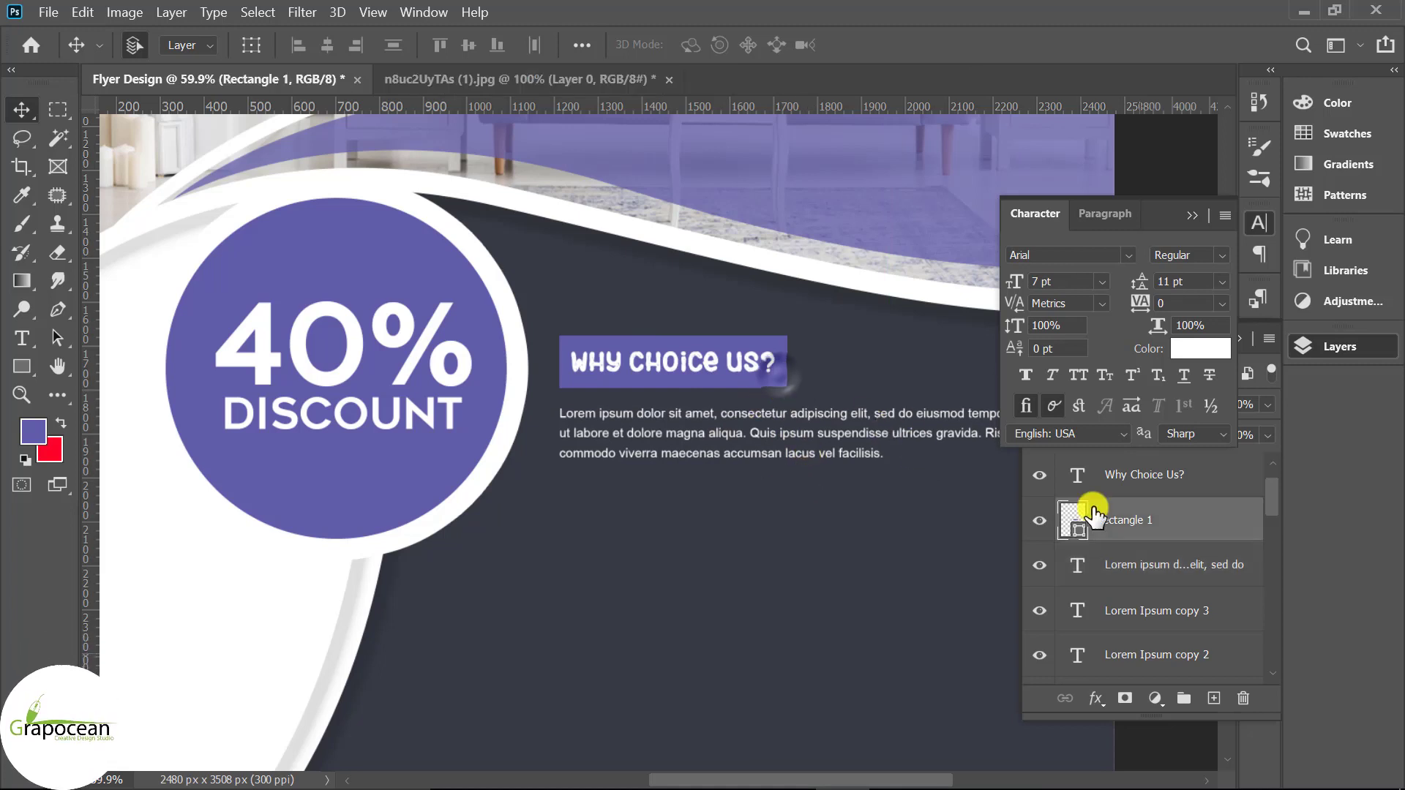
click(1193, 216)
drag(1233, 349, 1134, 366)
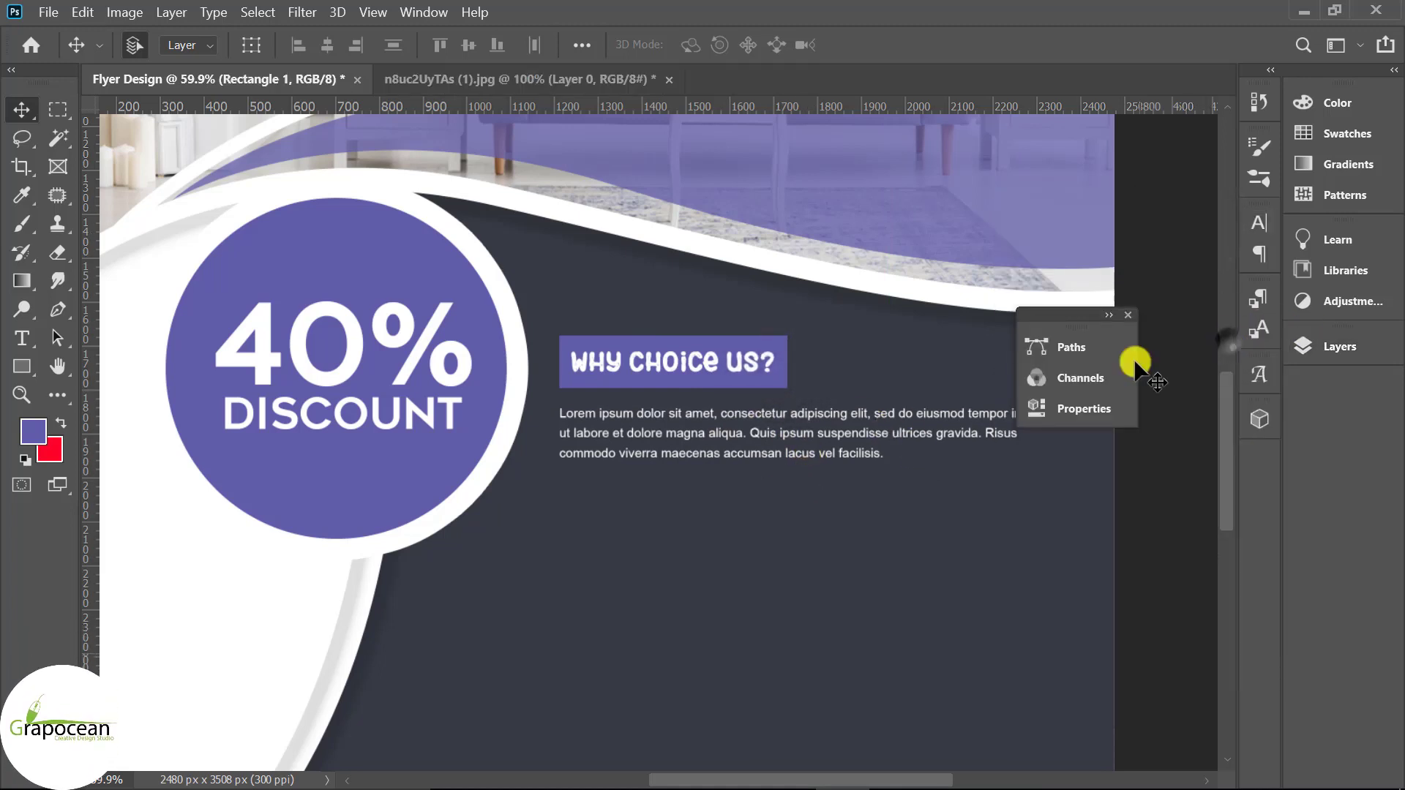
click(1070, 411)
drag(776, 558, 879, 565)
click(974, 340)
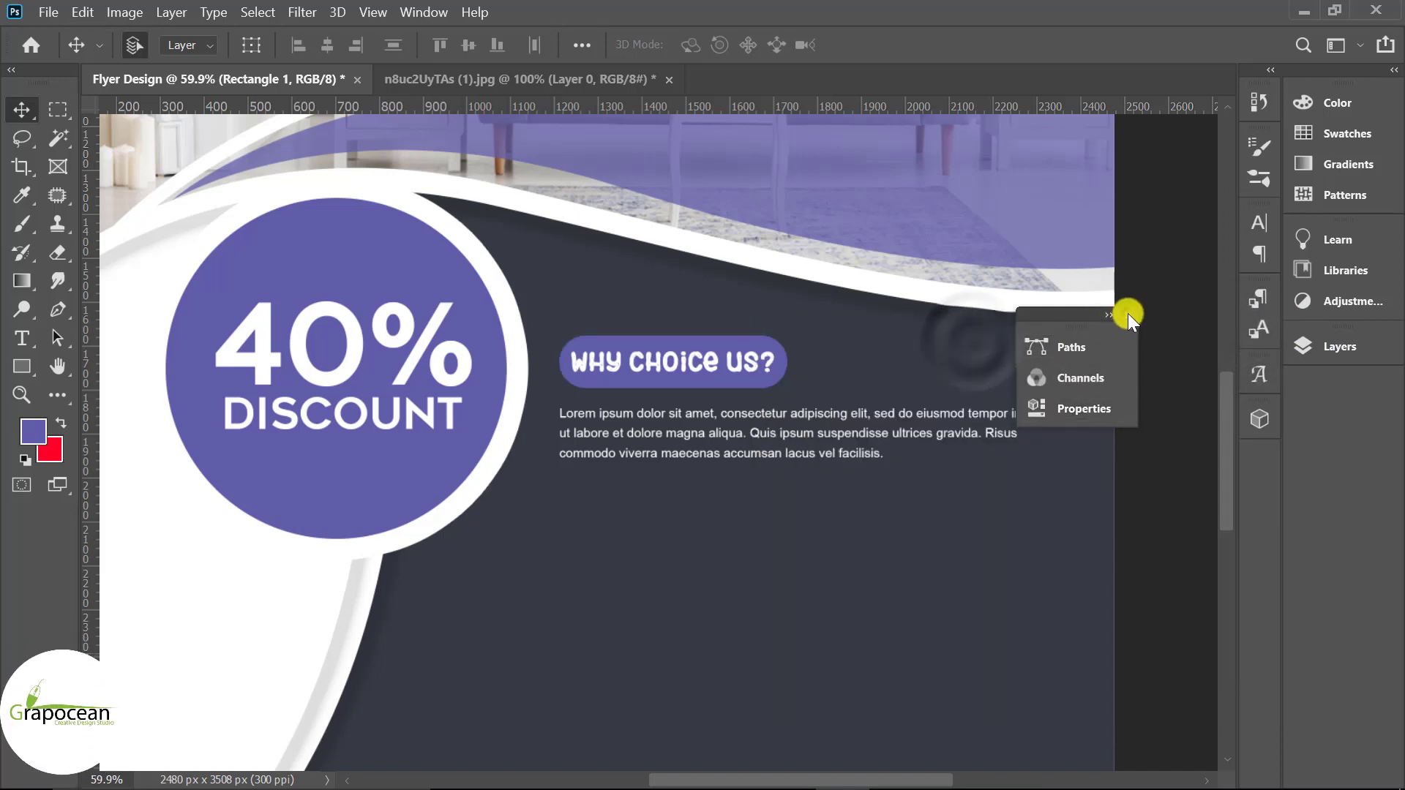
click(1128, 315)
key(ctrl+0)
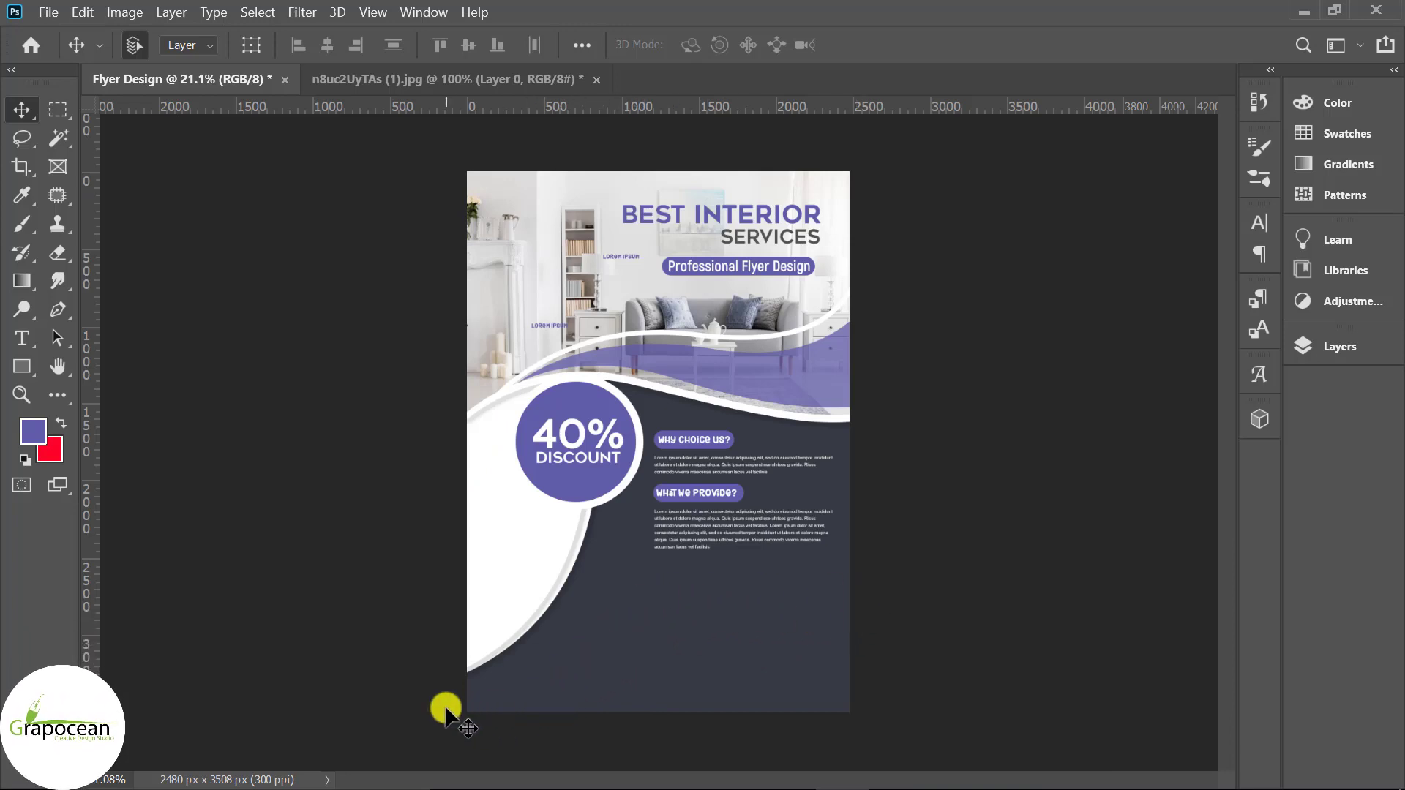
Draw a purple footer shape with a curved upper-left edge across the flyer's bottom
click(58, 308)
click(855, 581)
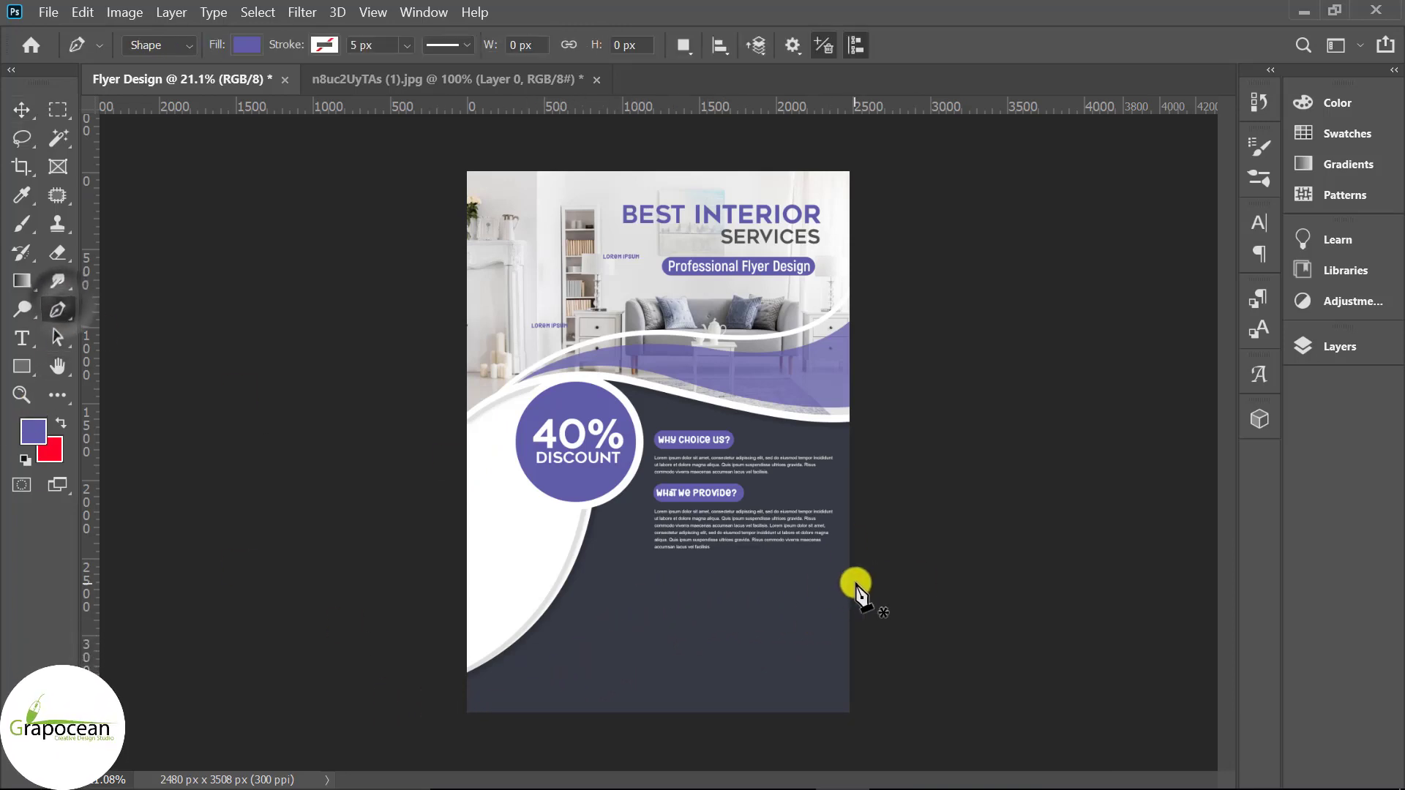
drag(589, 601, 583, 627)
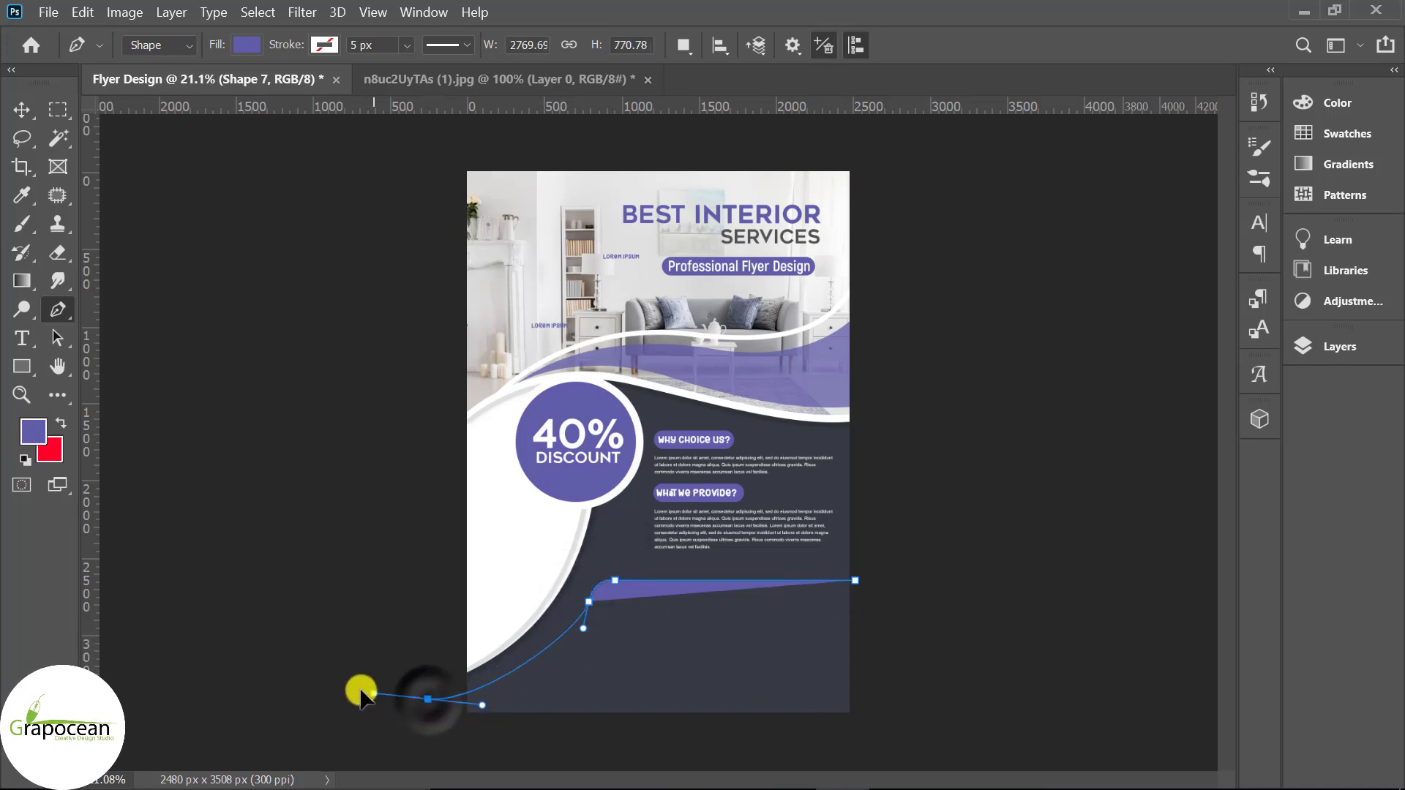
drag(362, 692, 333, 703)
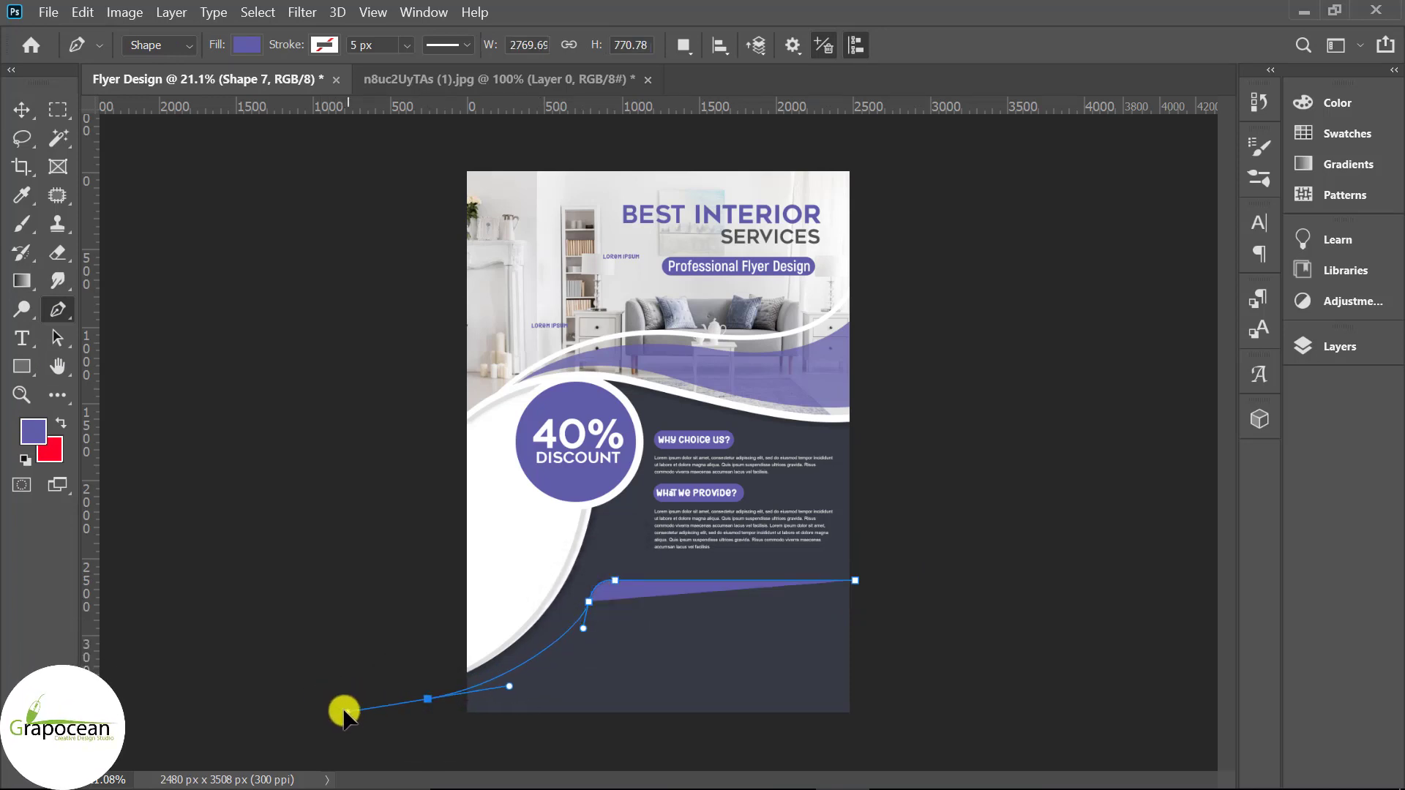
drag(344, 702, 348, 697)
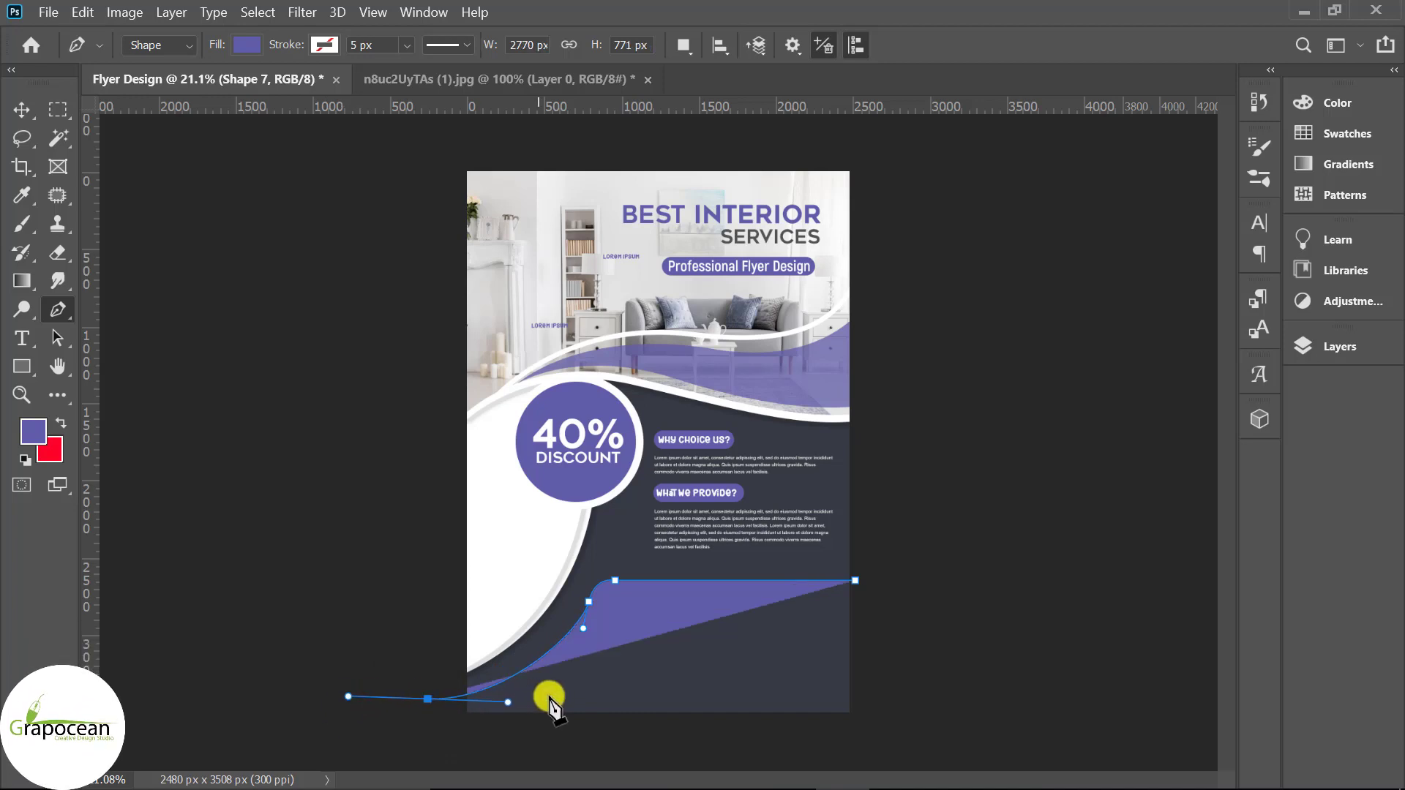
click(459, 742)
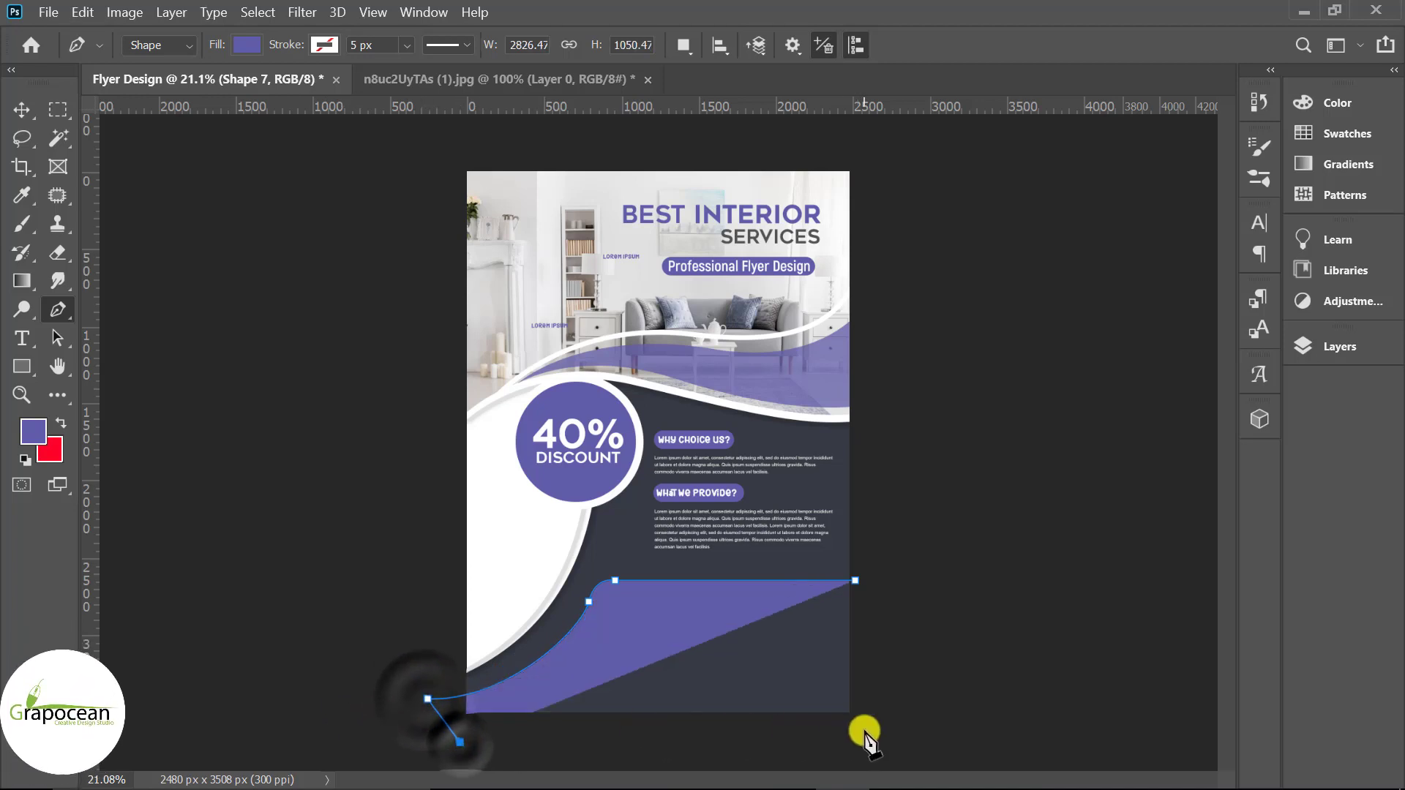
click(864, 728)
click(22, 110)
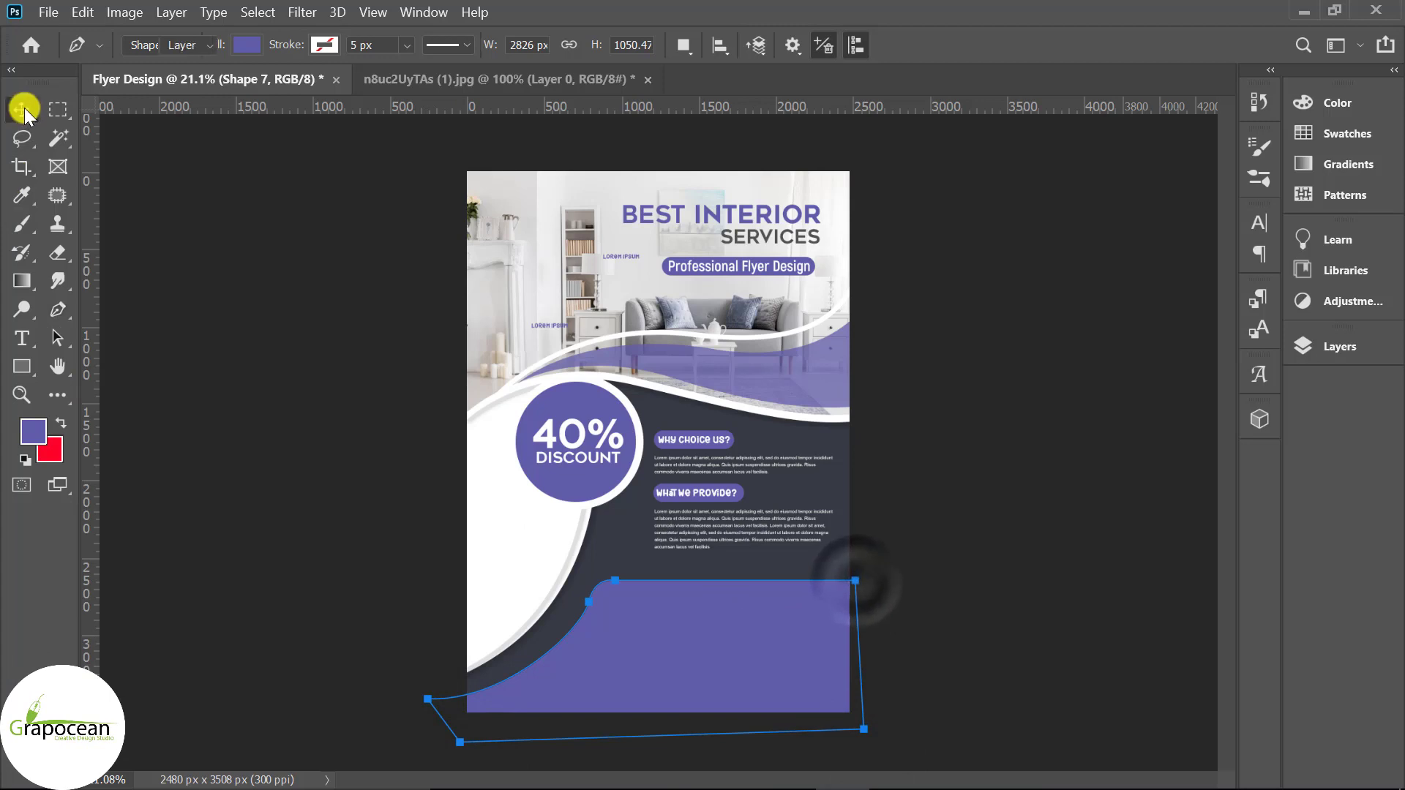
Reposition the small Lorem ipsum label on the room photo
key(ctrl+minus)
key(ctrl+plus)
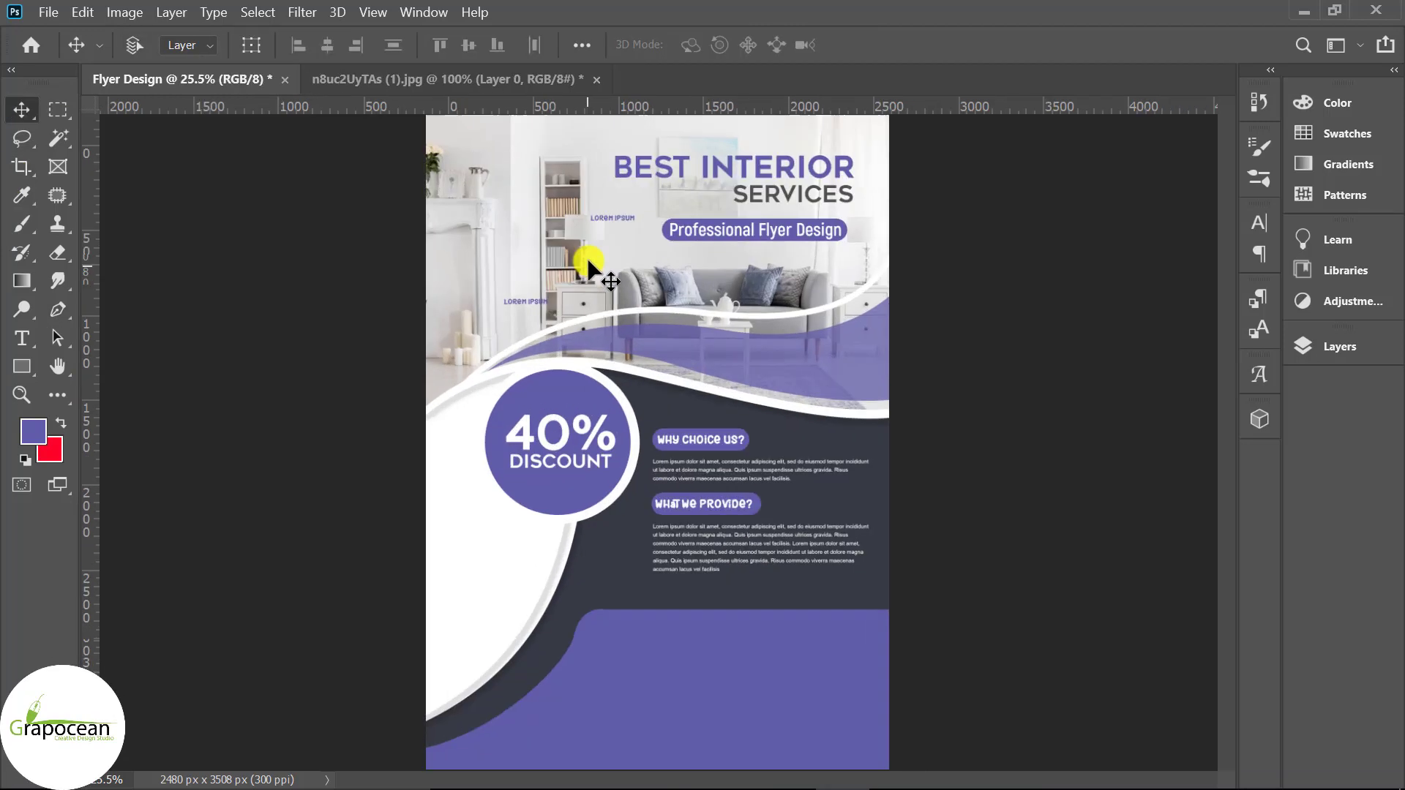
mouse_move(613, 216)
mouse_down()
mouse_move(786, 370)
mouse_move(741, 617)
mouse_move(709, 639)
mouse_up()
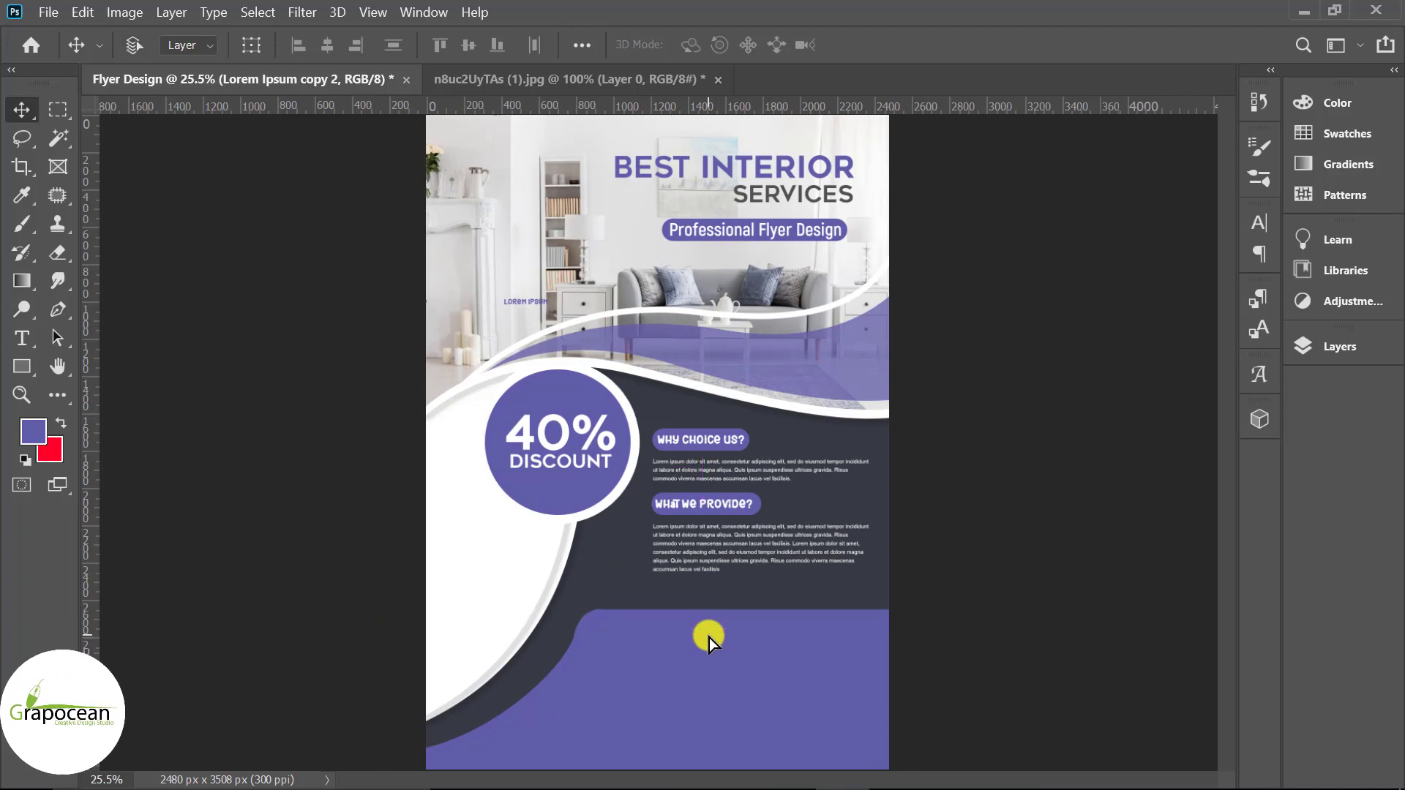
scroll(742, 648, up, 5)
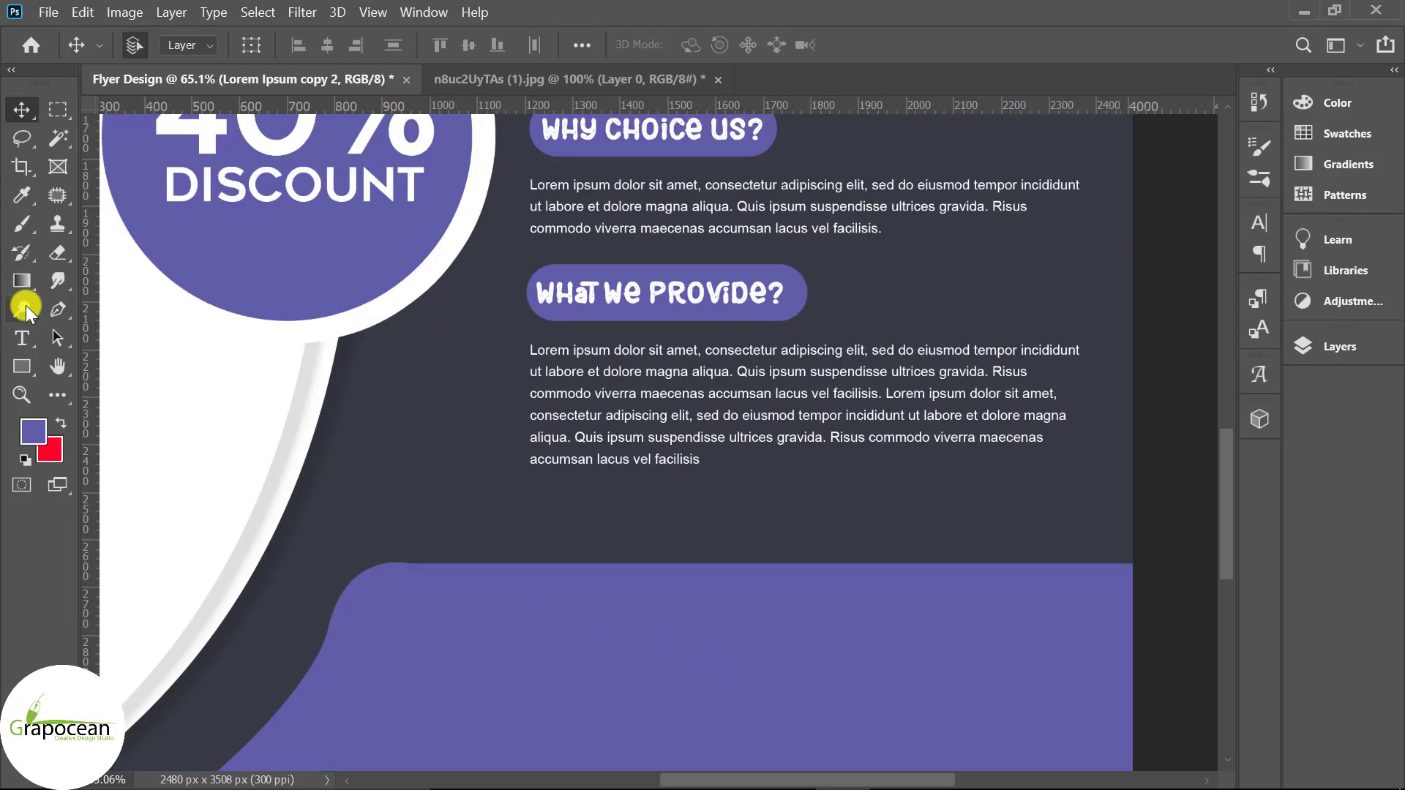
click(21, 338)
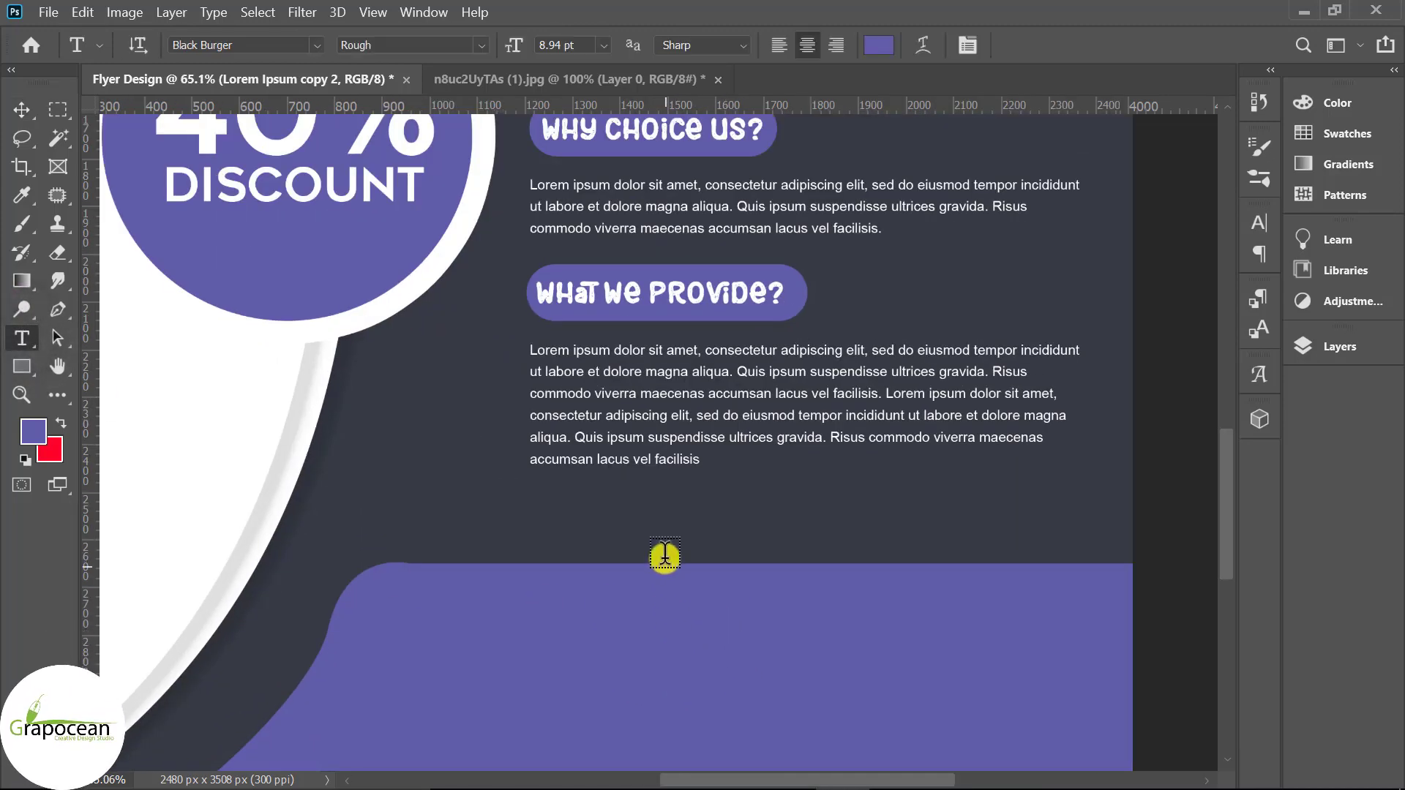
Recolour the purple-band heading white (#ffffff) and retype it as OUR SERVICES
click(786, 619)
click(874, 46)
click(802, 303)
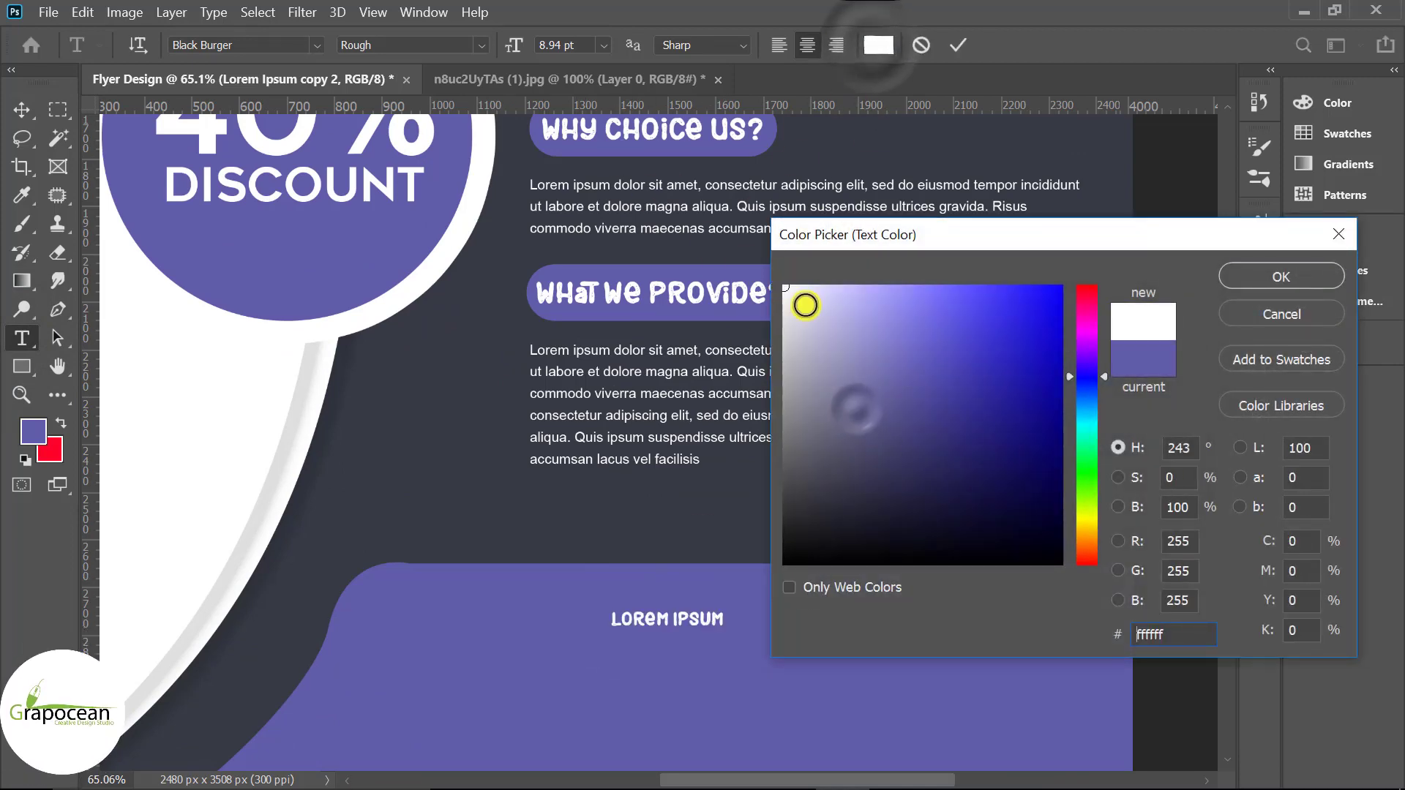
click(1286, 275)
key(BackSpace)
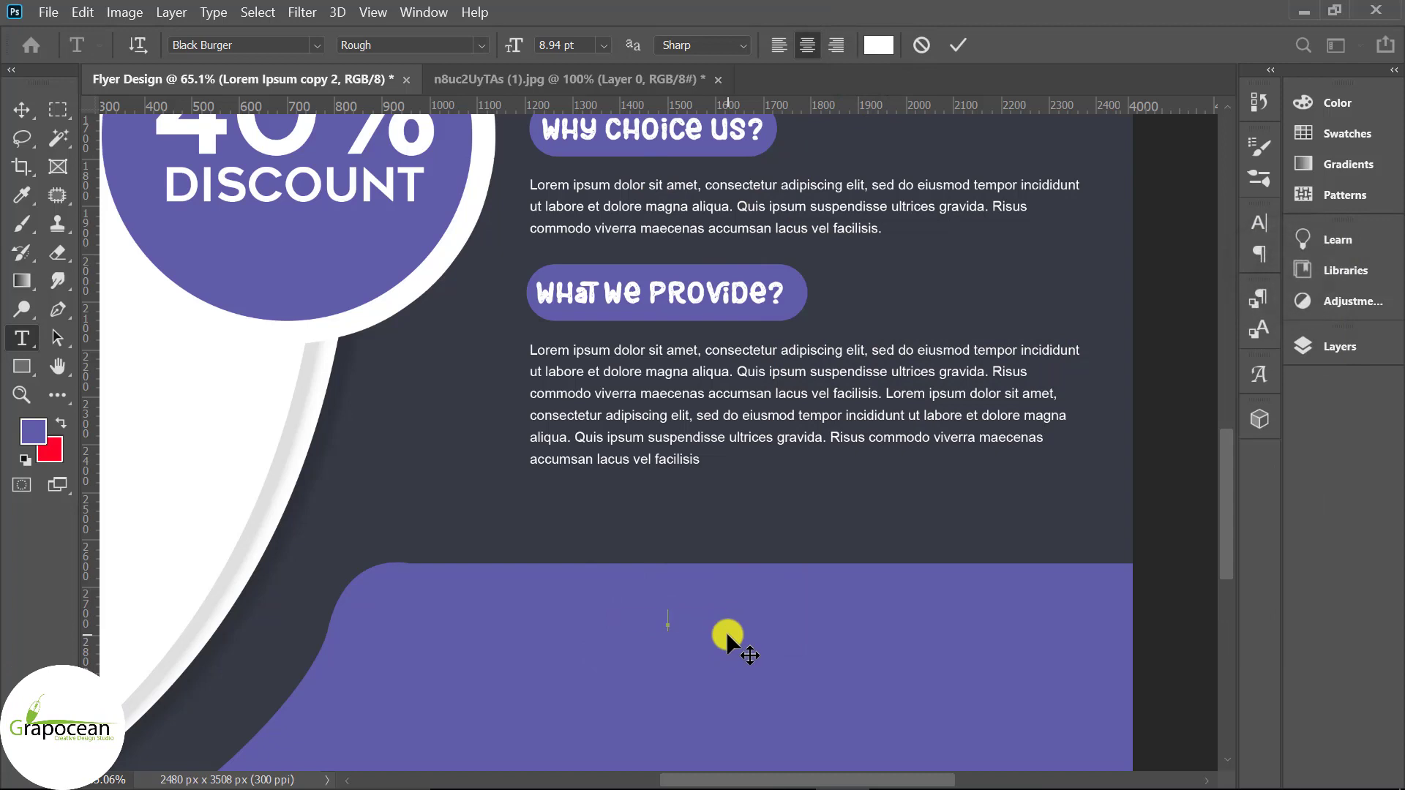
text(OUR SE)
text(RVICES)
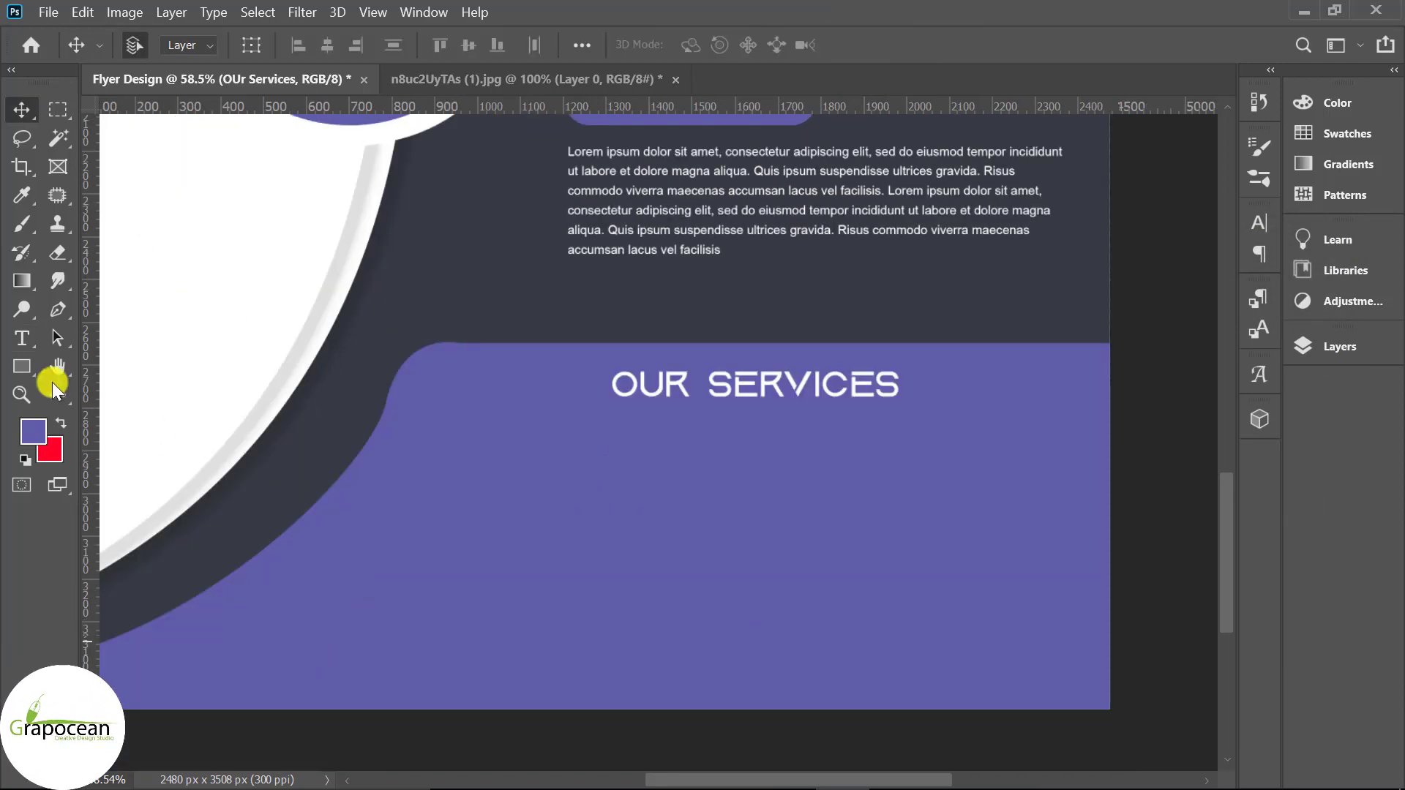
click(22, 366)
Draw a small white-filled rounded square and scale it to bullet size beside Print Design
click(97, 385)
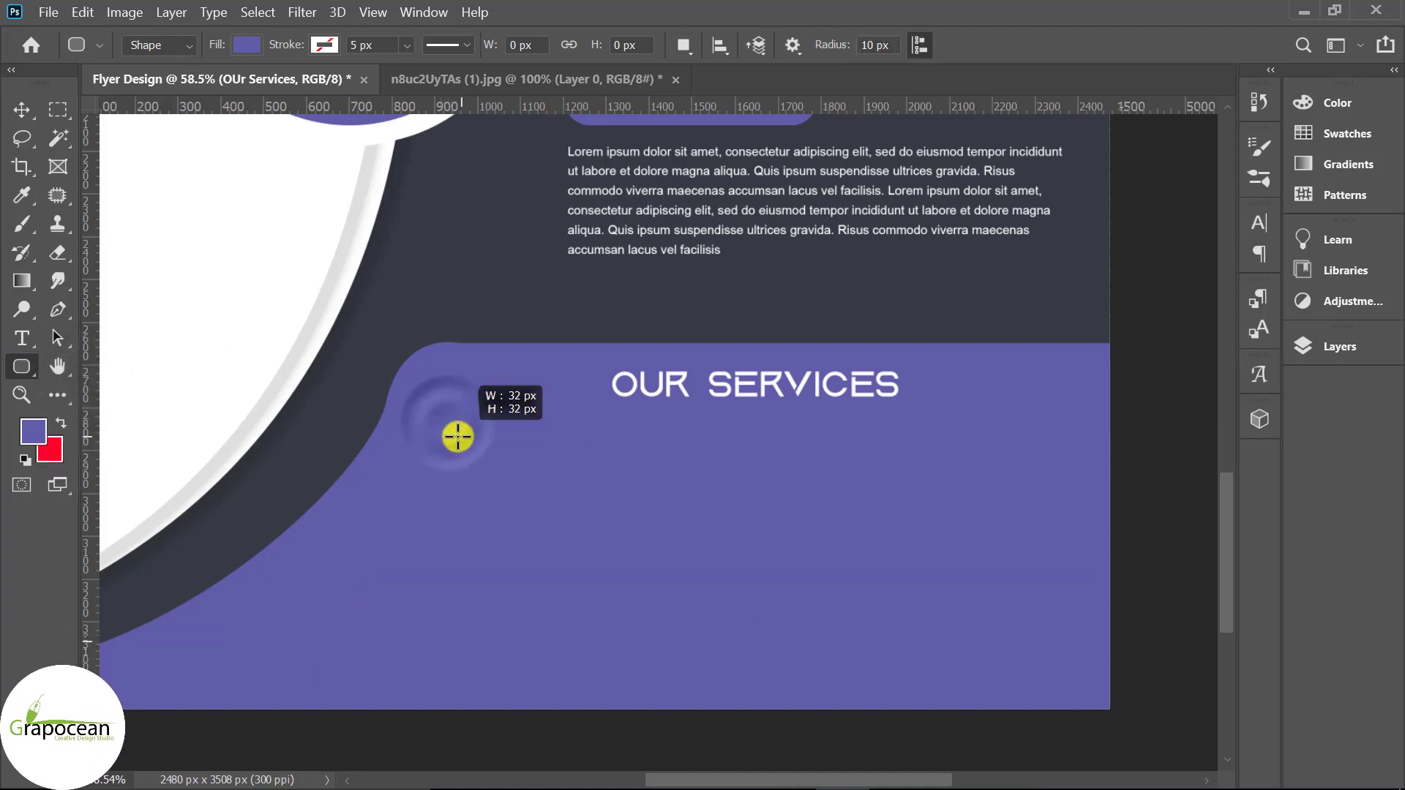
drag(457, 436, 456, 433)
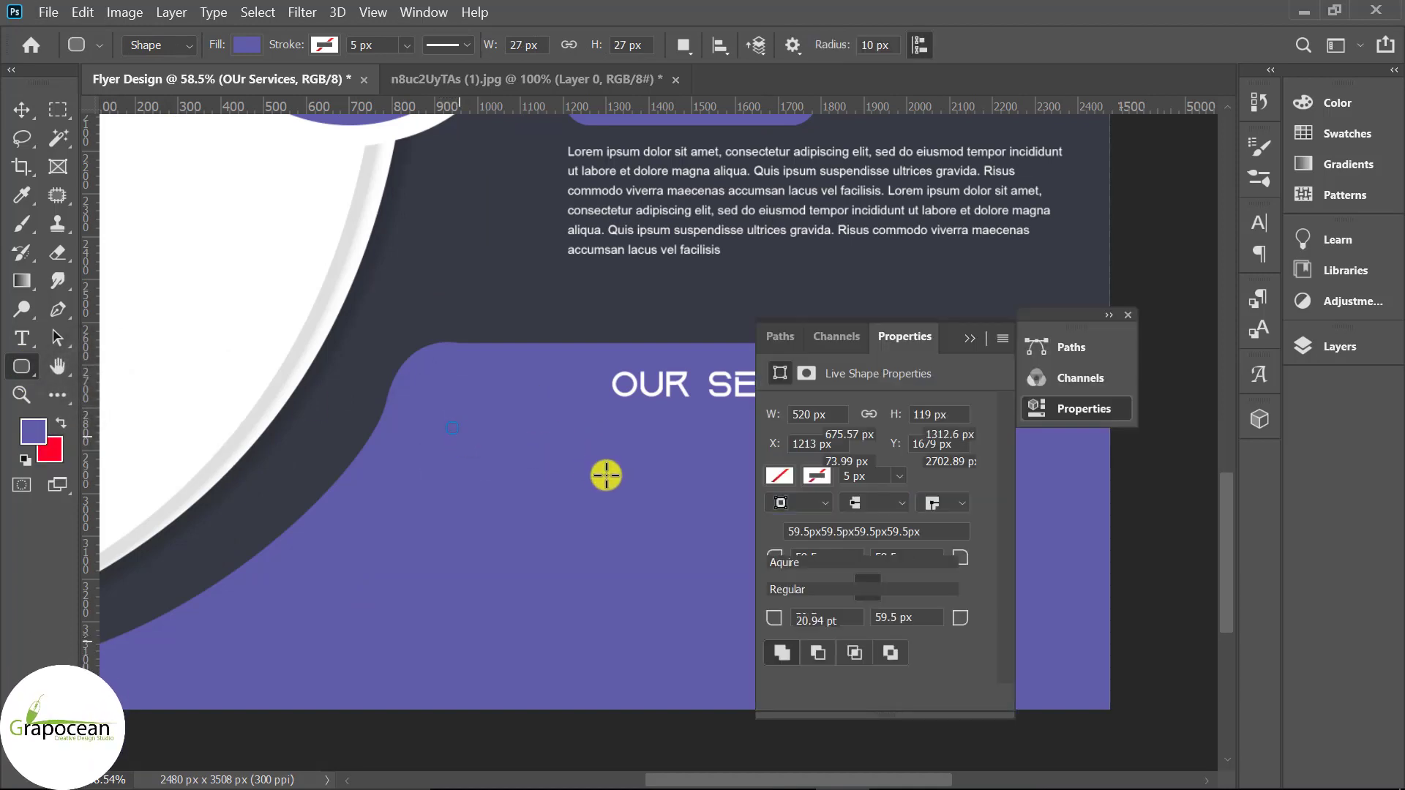
click(247, 44)
click(109, 161)
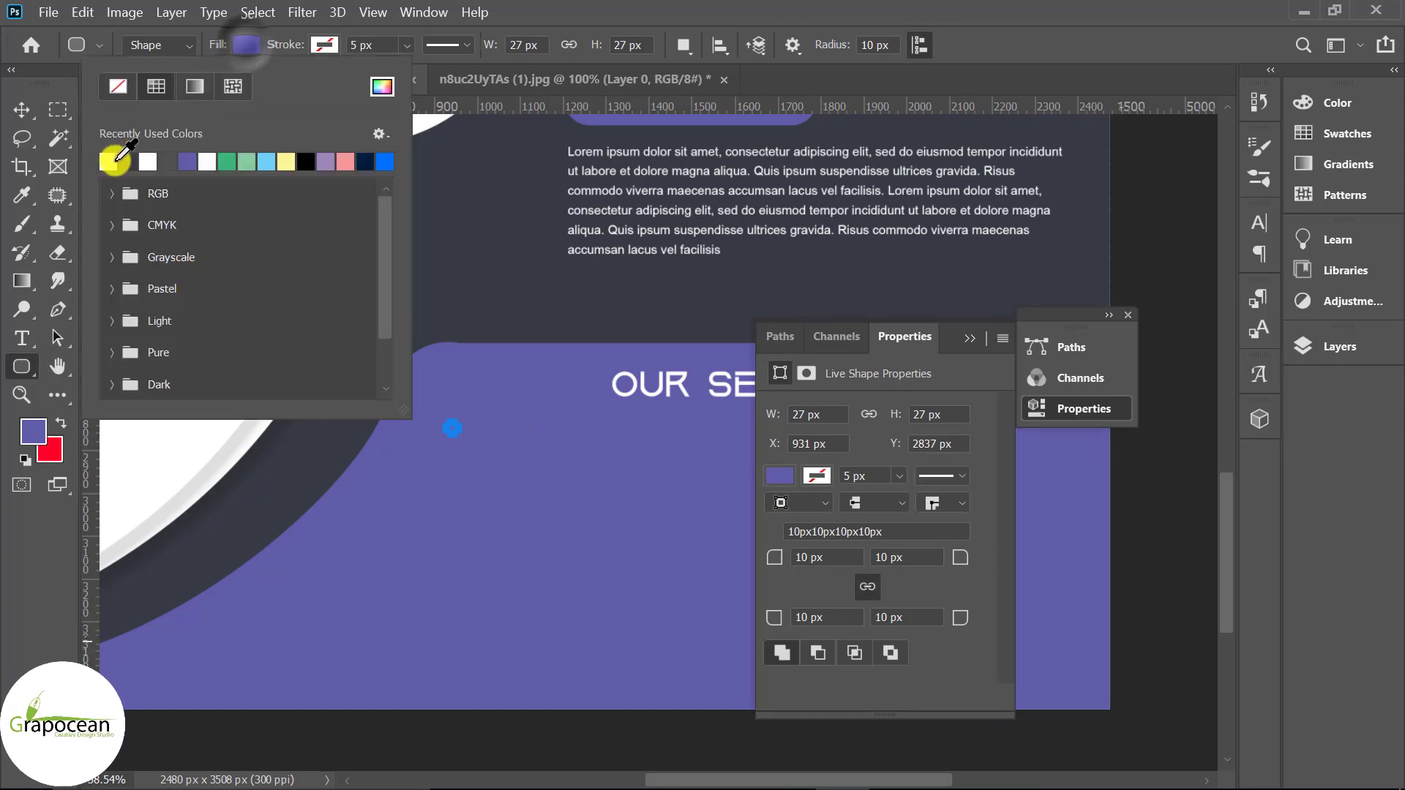
click(17, 111)
click(971, 339)
scroll(394, 443, up, 5)
key(ctrl+t)
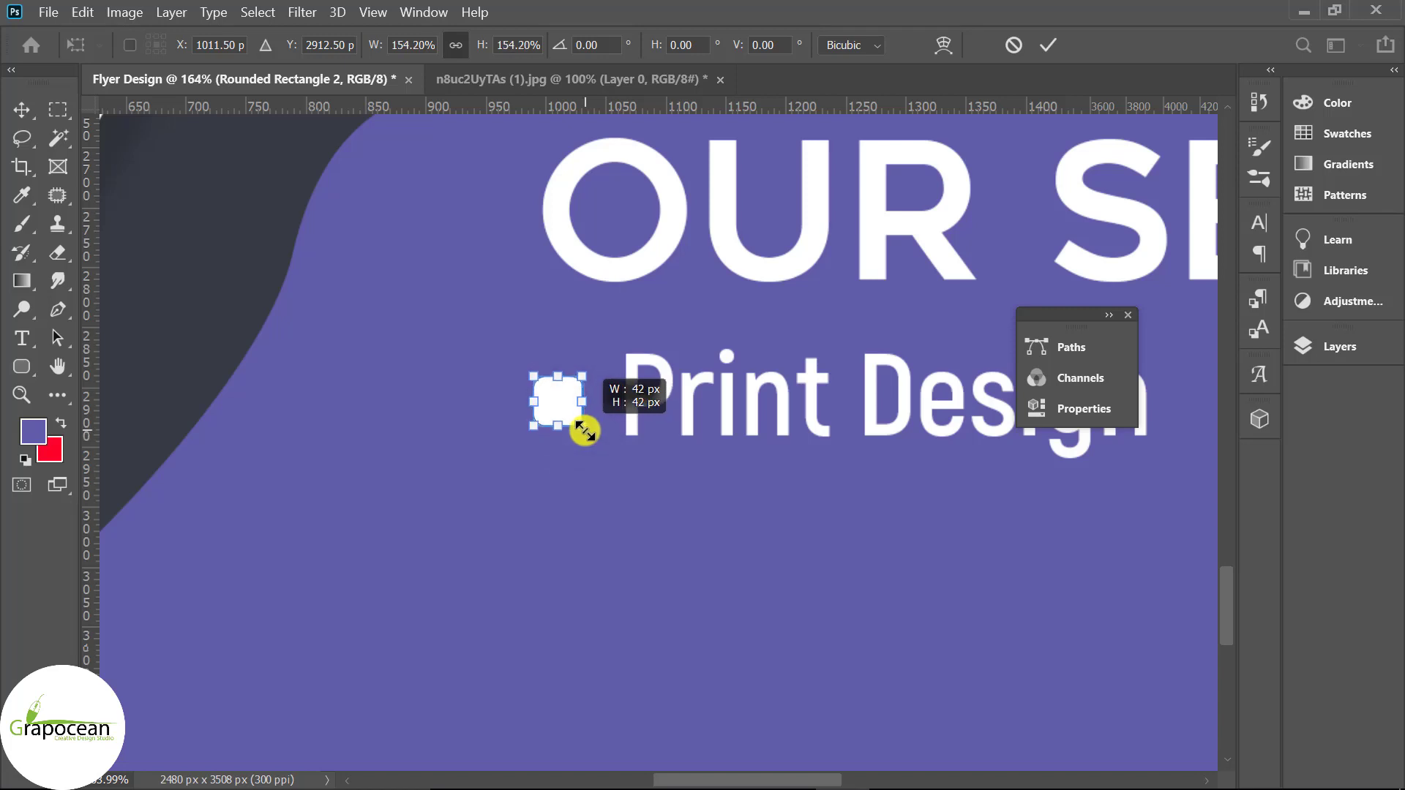
click(1048, 45)
scroll(439, 519, down, 5)
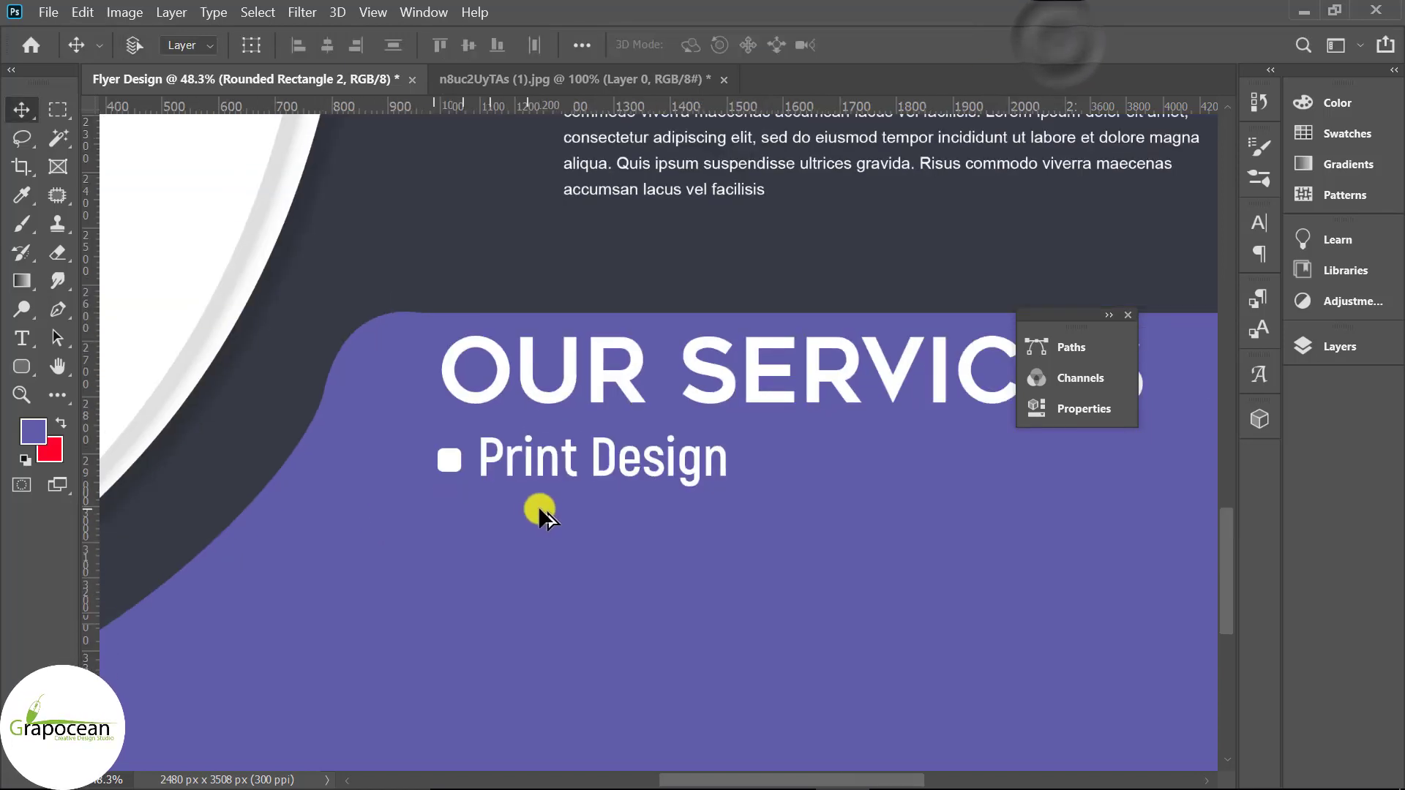
scroll(563, 498, down, 2)
scroll(615, 487, down, 2)
scroll(492, 439, up, 2)
scroll(513, 425, up, 3)
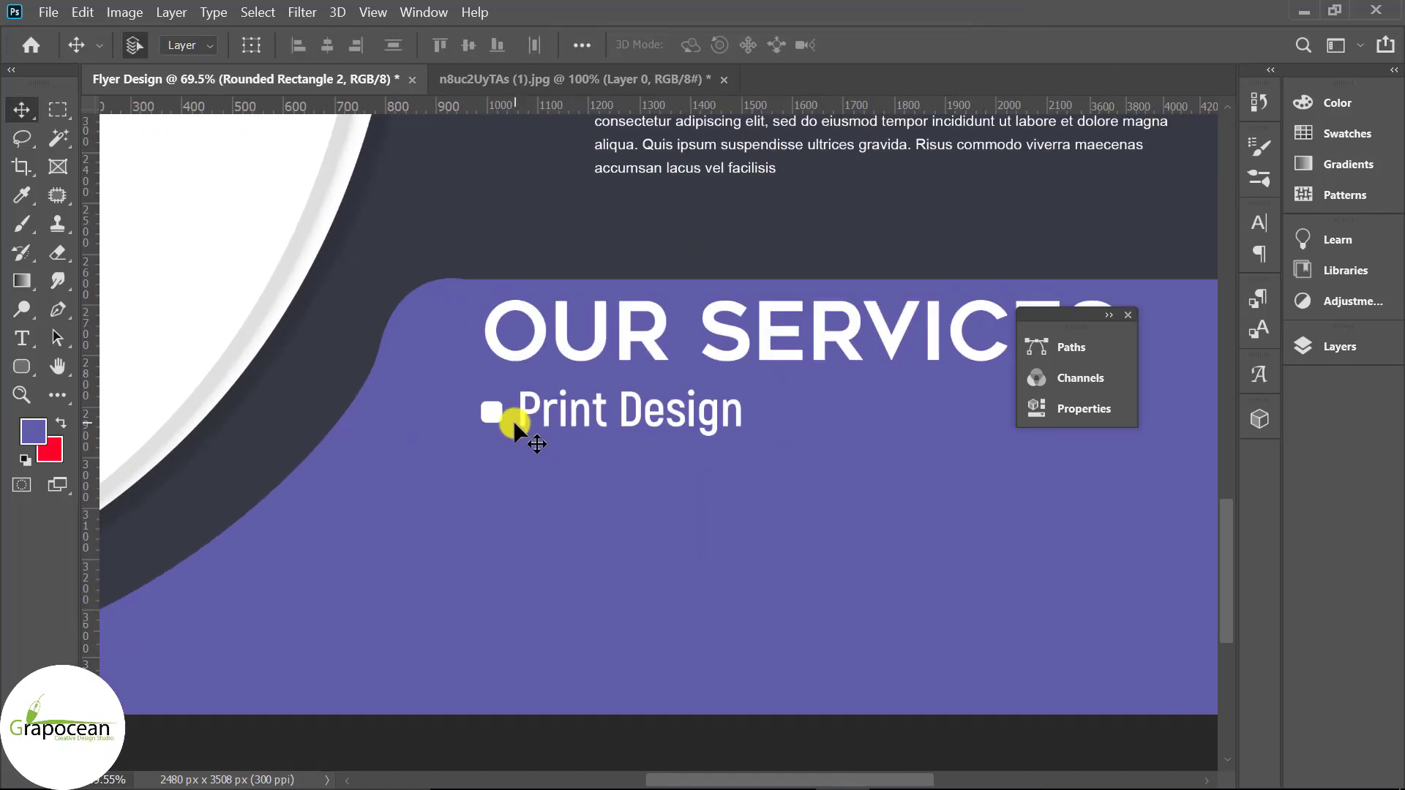
Duplicate the Print Design text and its bullet into a second column on the right
mouse_move(565, 419)
mouse_down()
mouse_move(955, 424)
mouse_move(938, 424)
mouse_up()
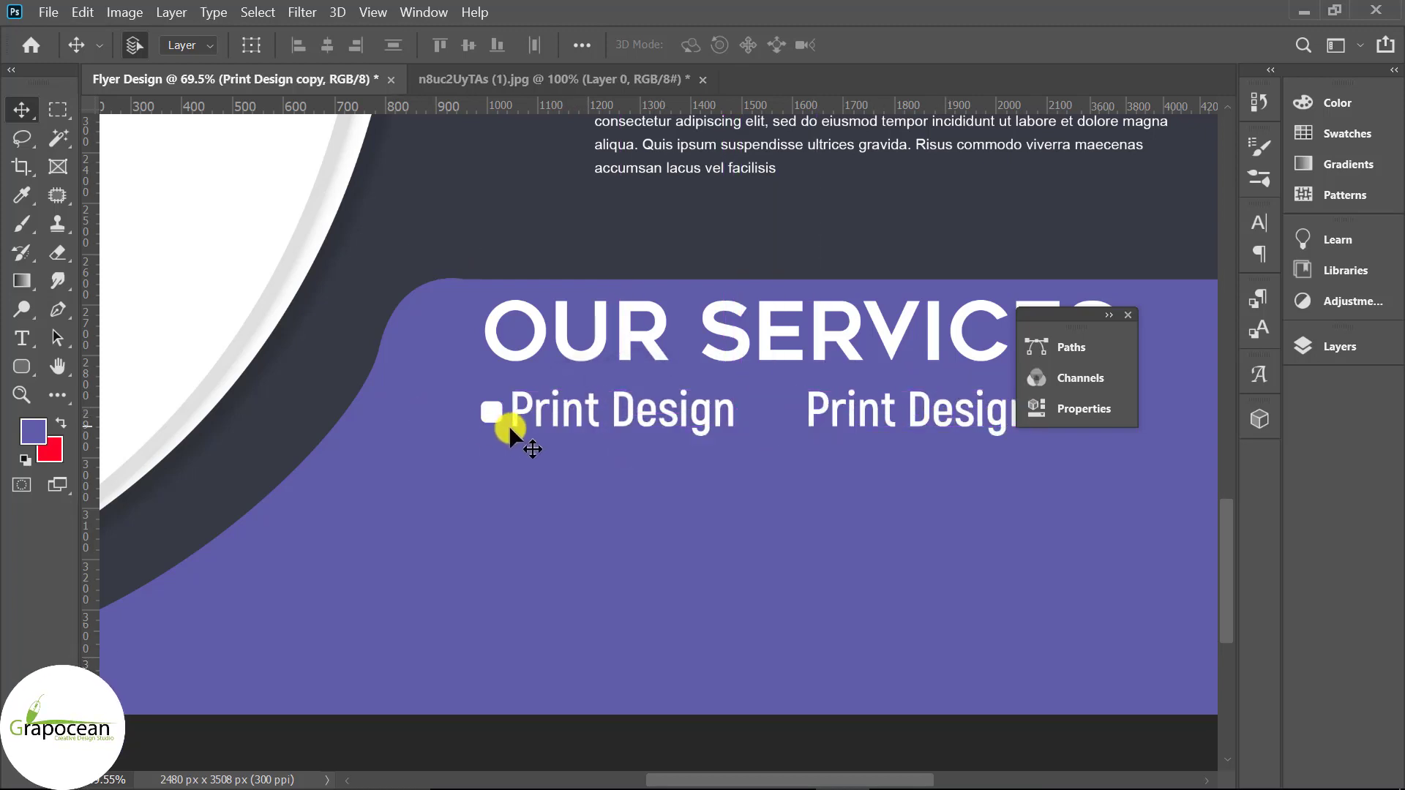
drag(508, 424, 782, 420)
click(856, 417)
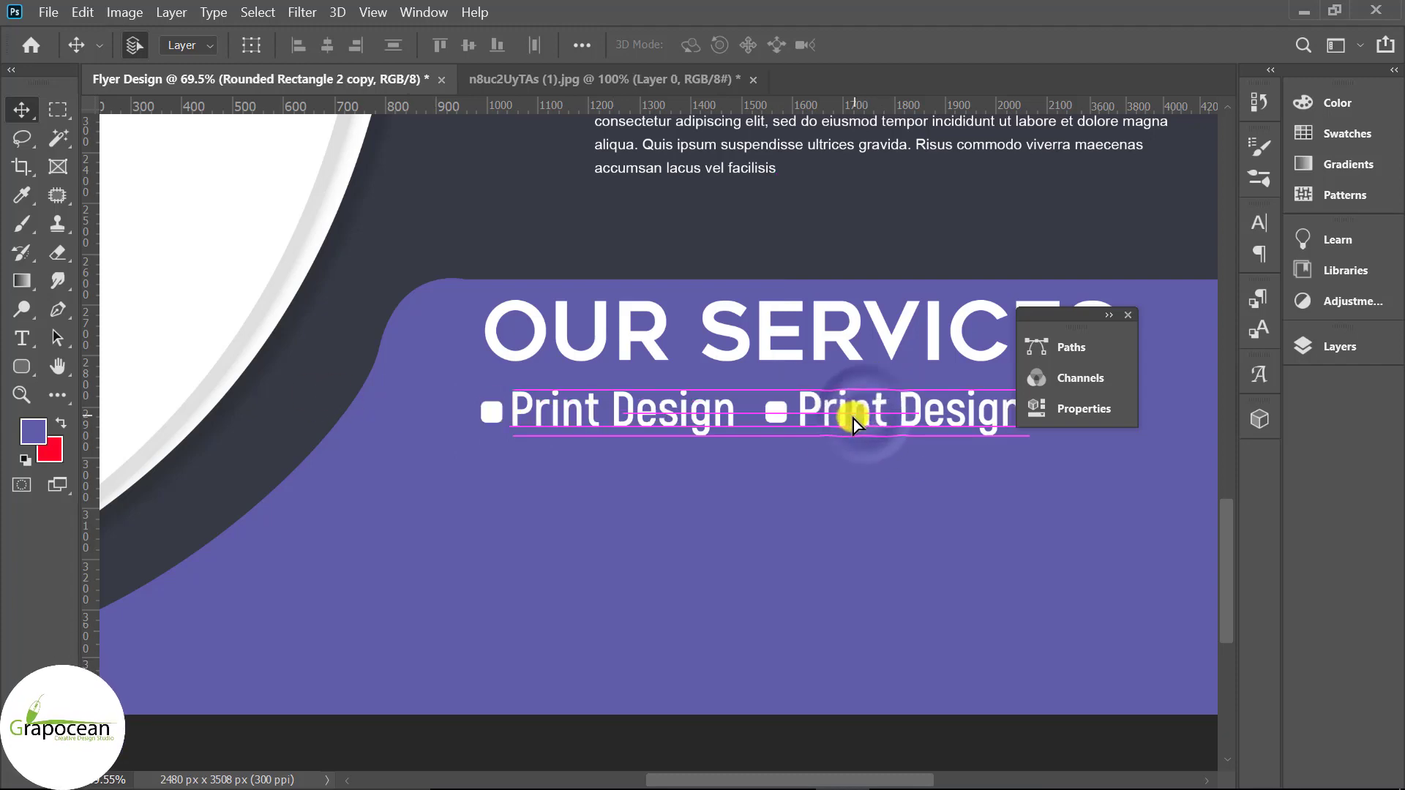
scroll(568, 523, down, 3)
scroll(691, 532, down, 2)
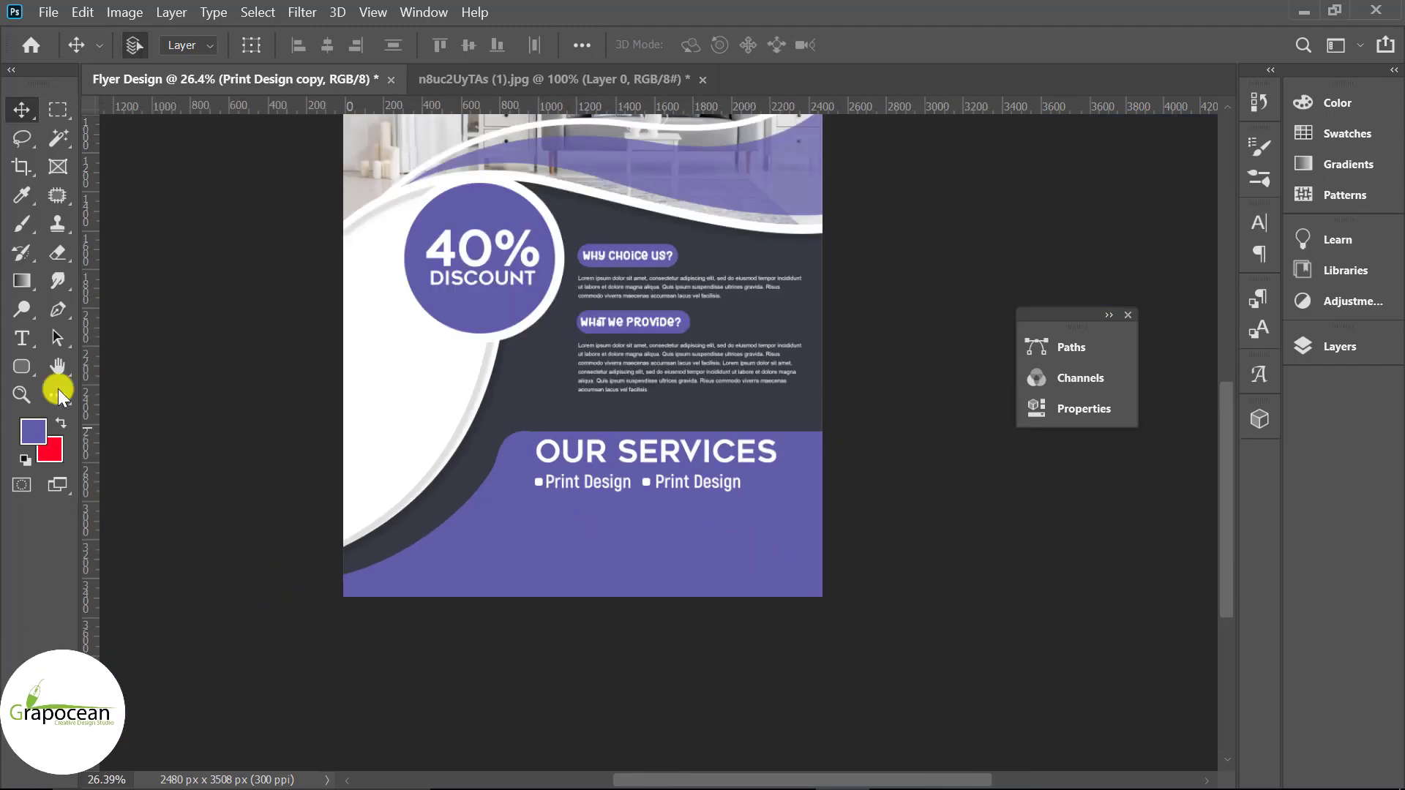
click(22, 338)
scroll(668, 496, up, 2)
scroll(669, 464, up, 1)
Retype the right-column copy as Clipping Path and nudge it beside its bullet
drag(659, 463, 815, 476)
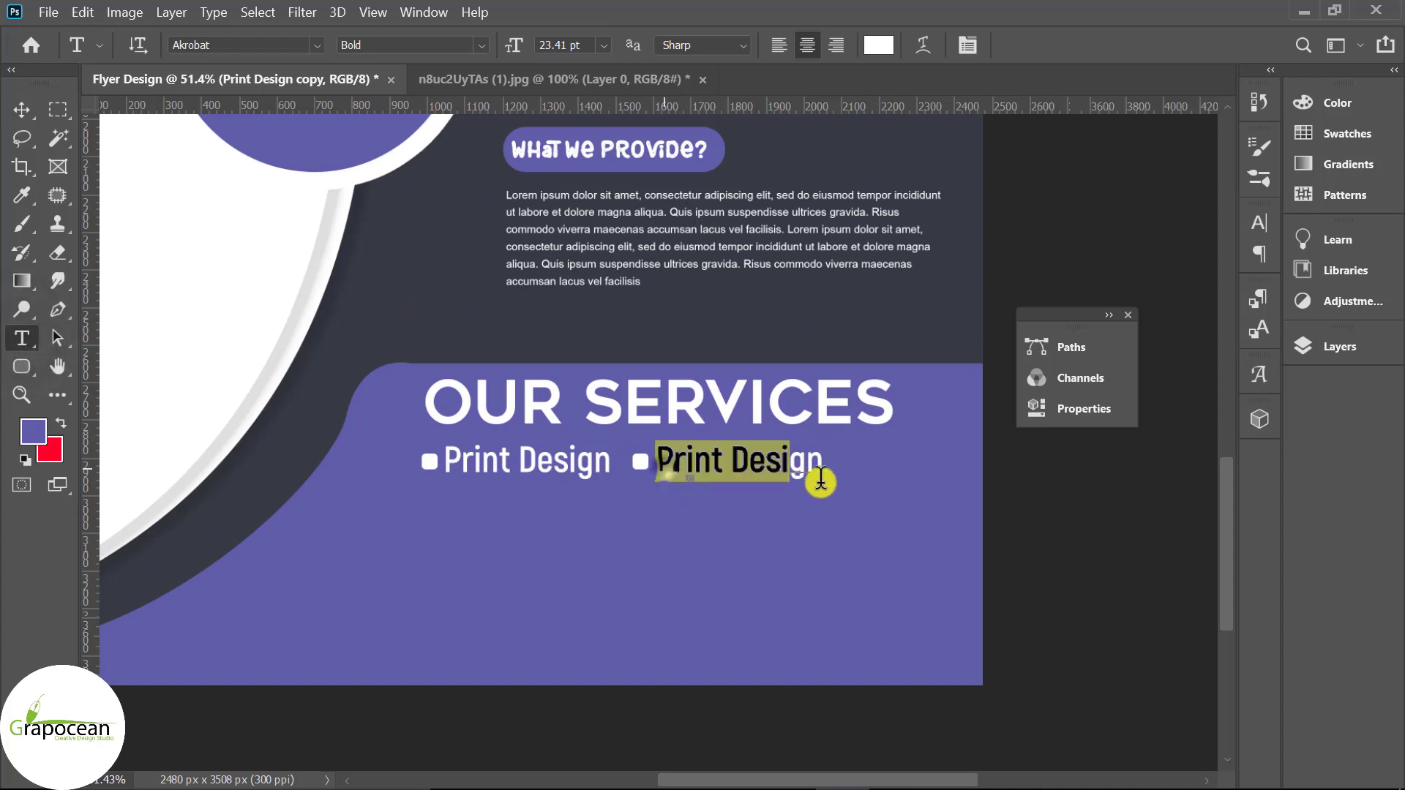
key(BackSpace)
text(Clip)
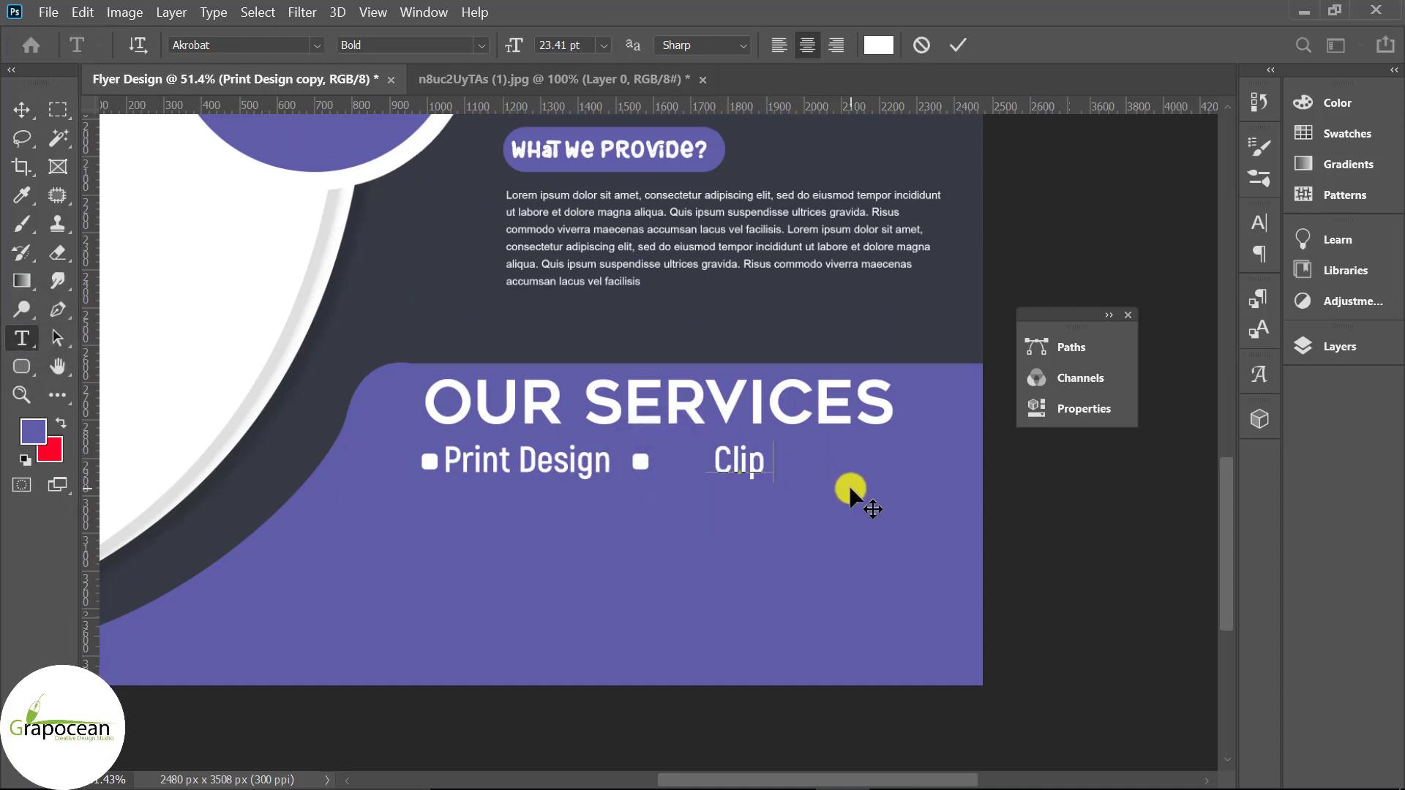
text(ping Path)
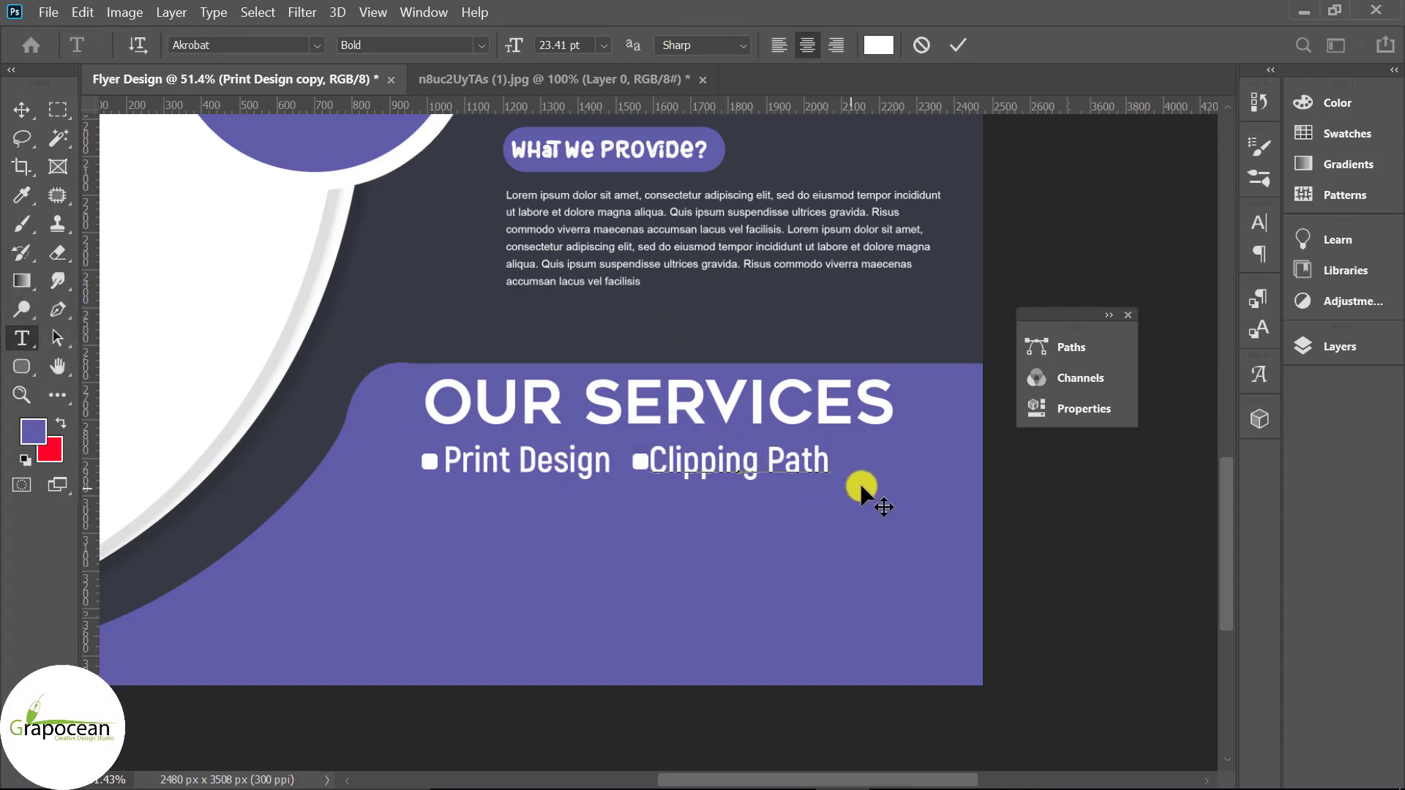
click(35, 109)
drag(742, 471, 762, 478)
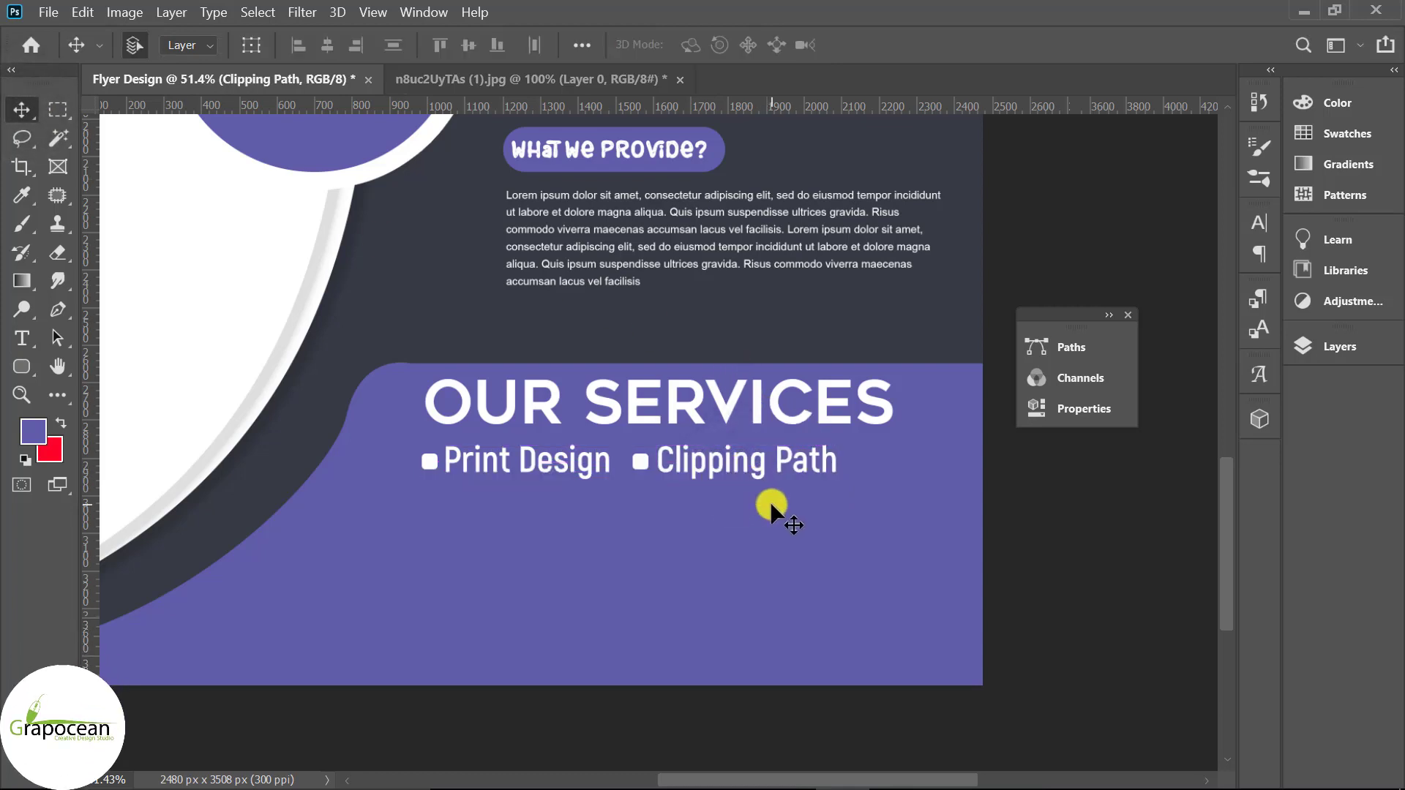
Copy the bullet and Clipping Path to the row below and retype it as Book Cover
scroll(641, 499, up, 3)
drag(652, 510, 653, 511)
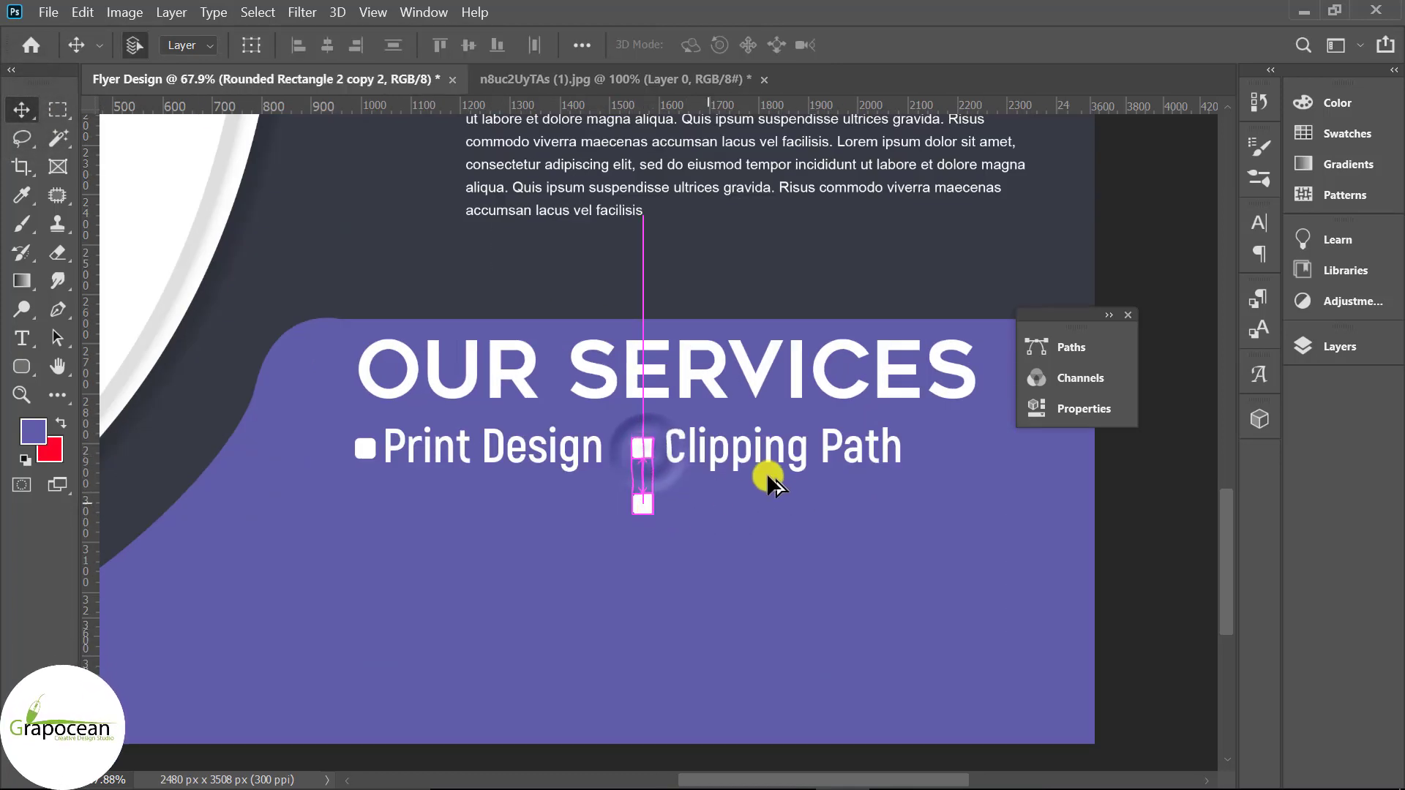
drag(749, 445, 756, 512)
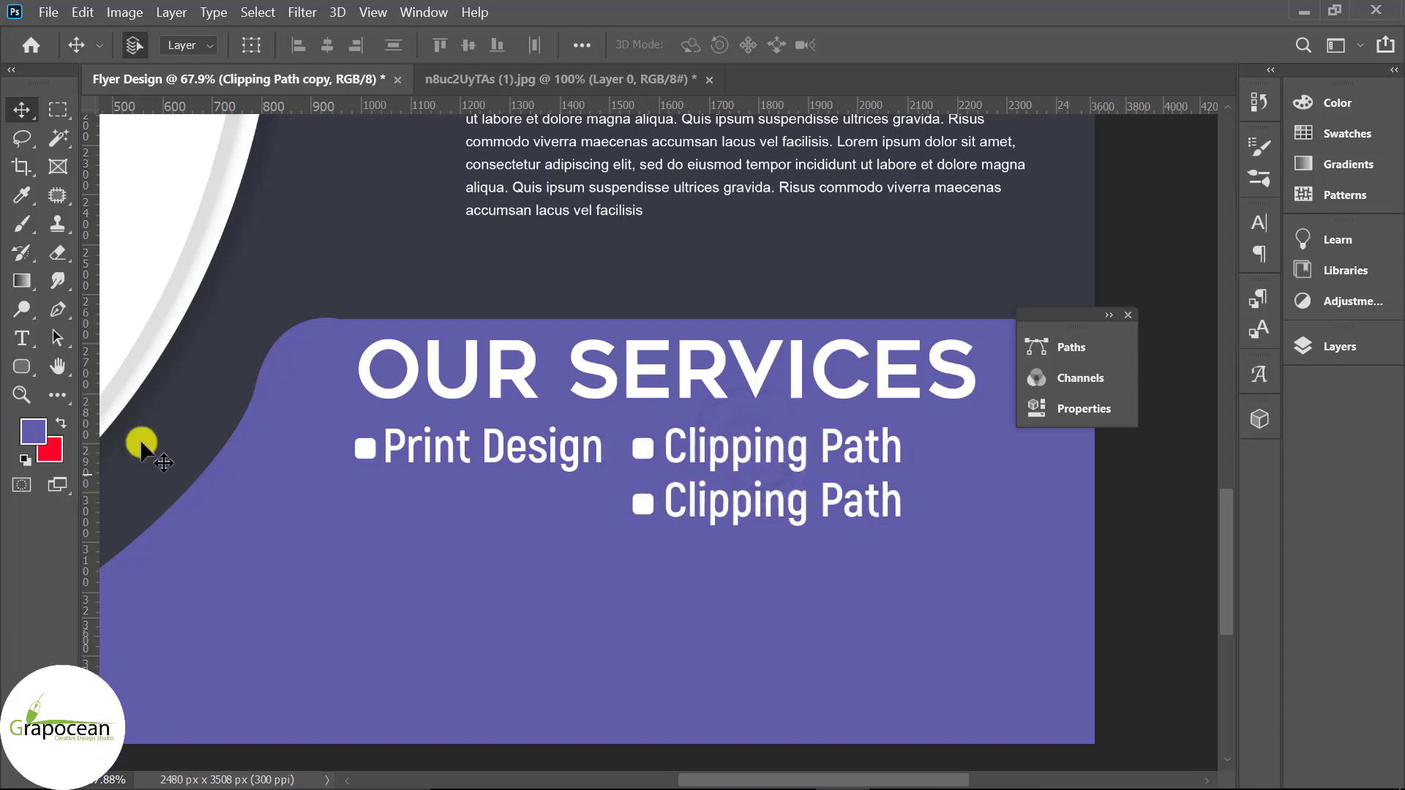
click(30, 331)
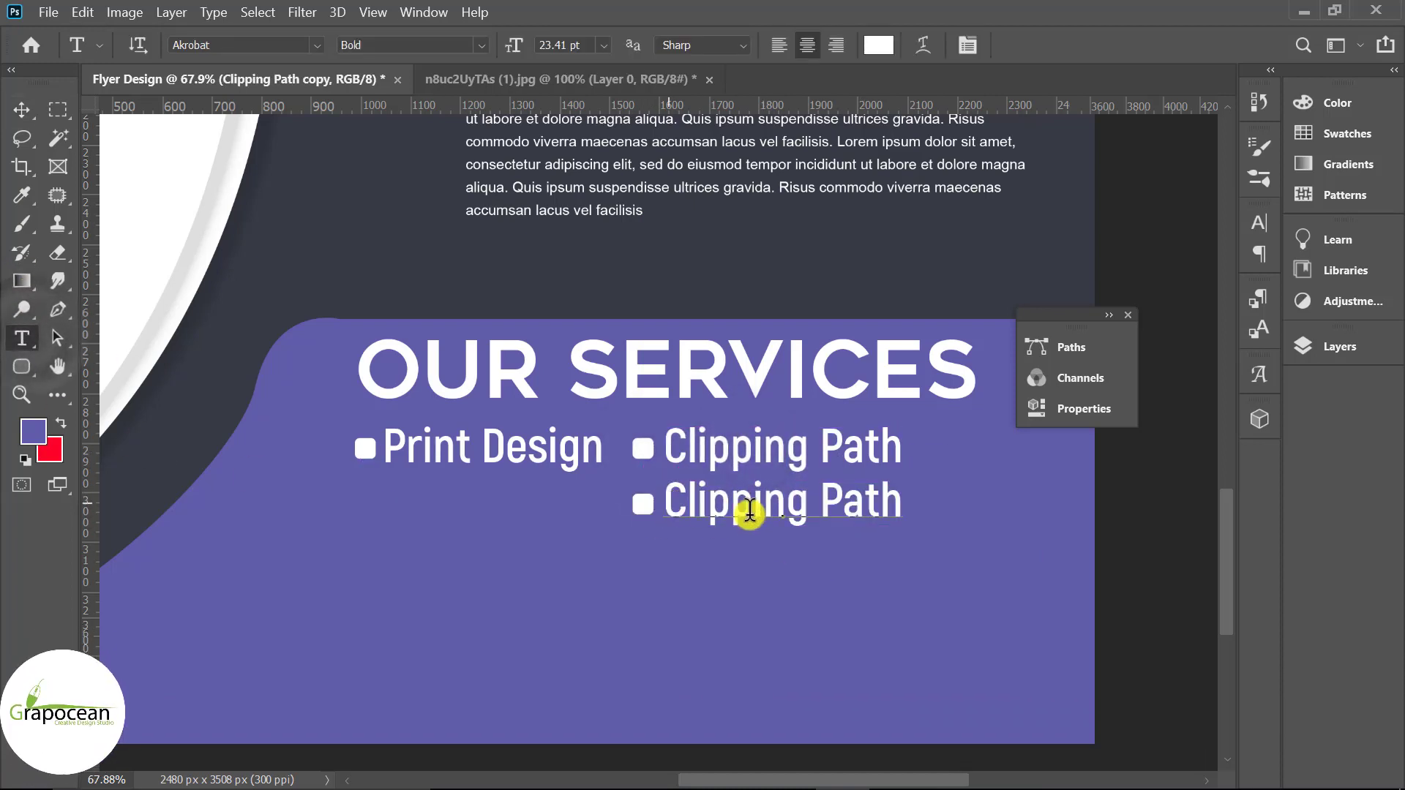
drag(663, 497, 993, 511)
key(BackSpace)
text(Boo)
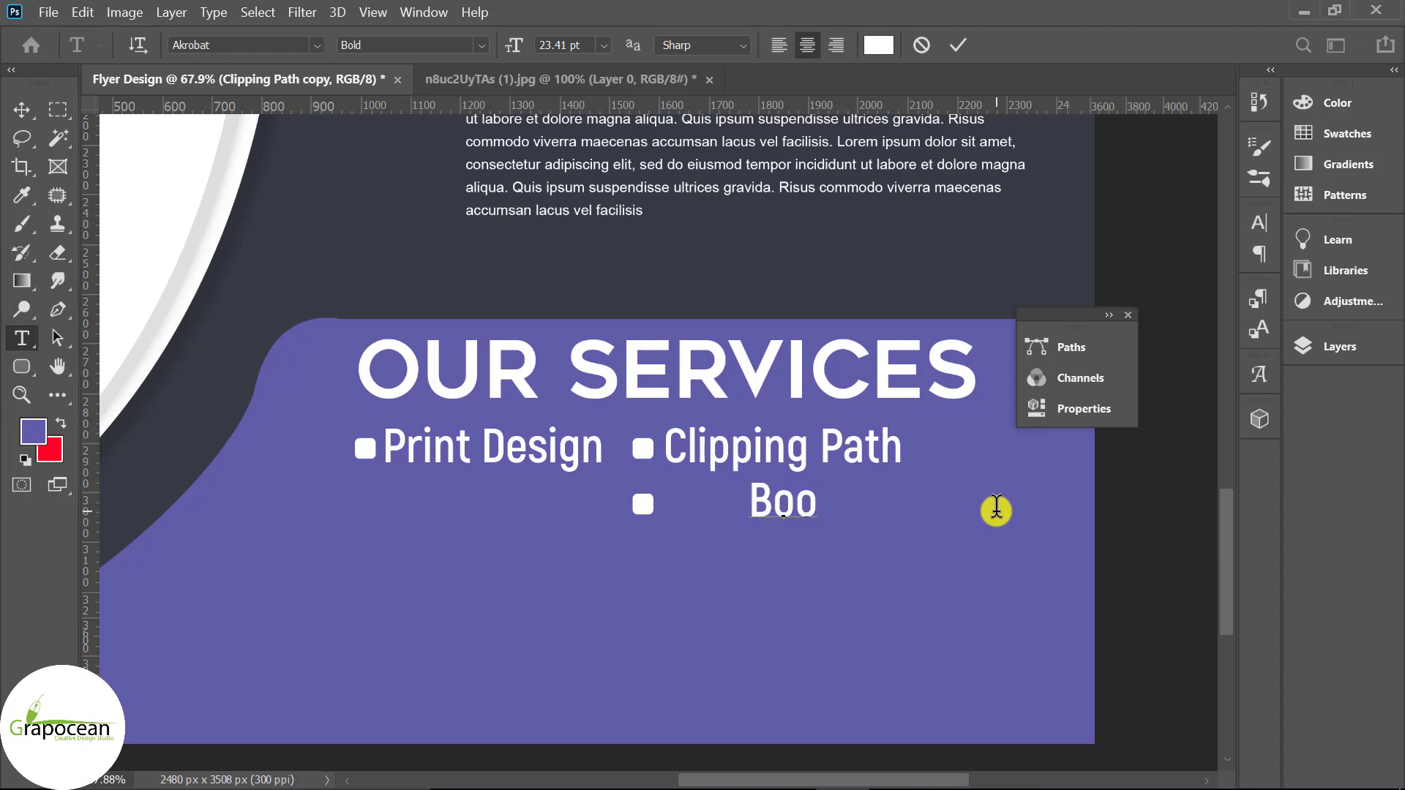
text(k COver)
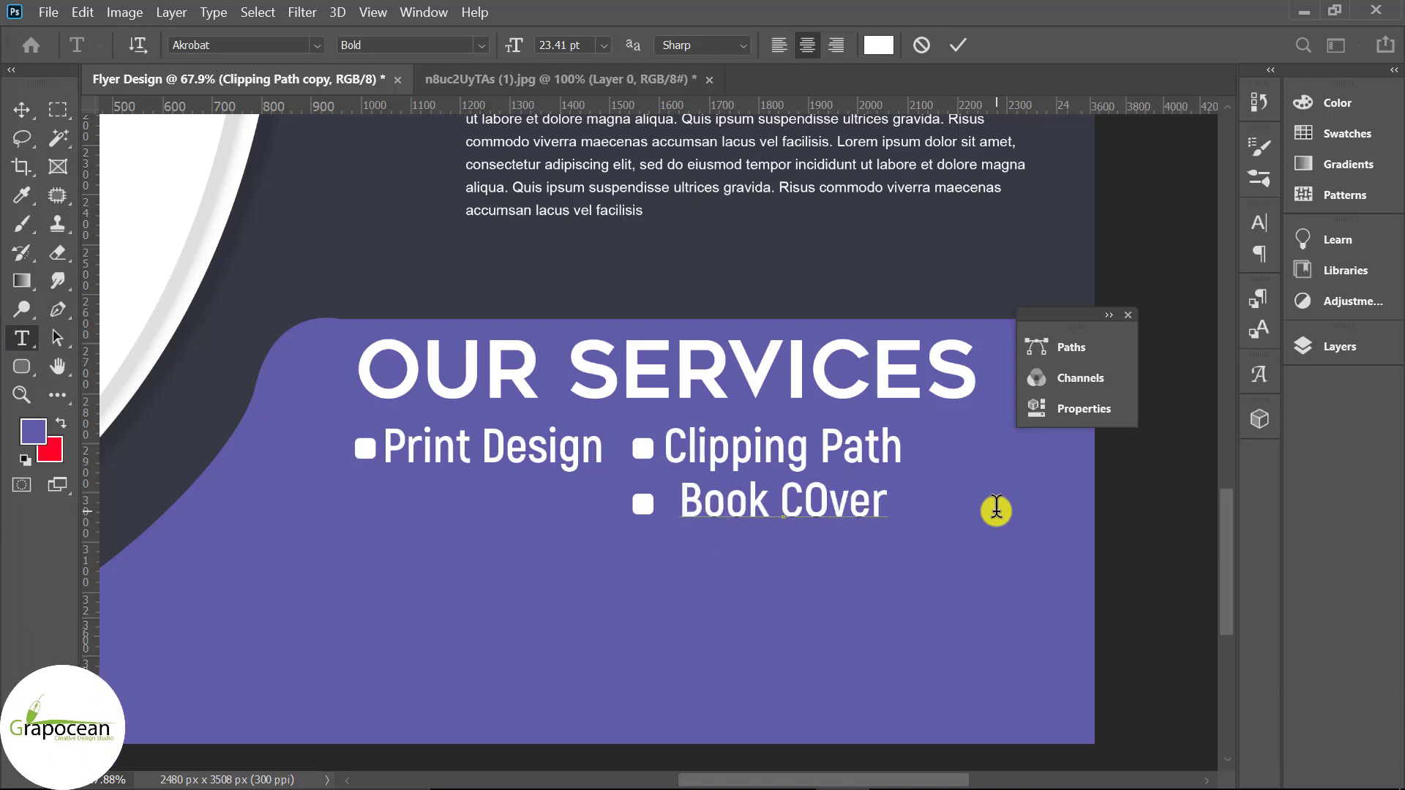
key(BackSpace)
key(BackSpace)
key(BackSpace)
key(BackSpace)
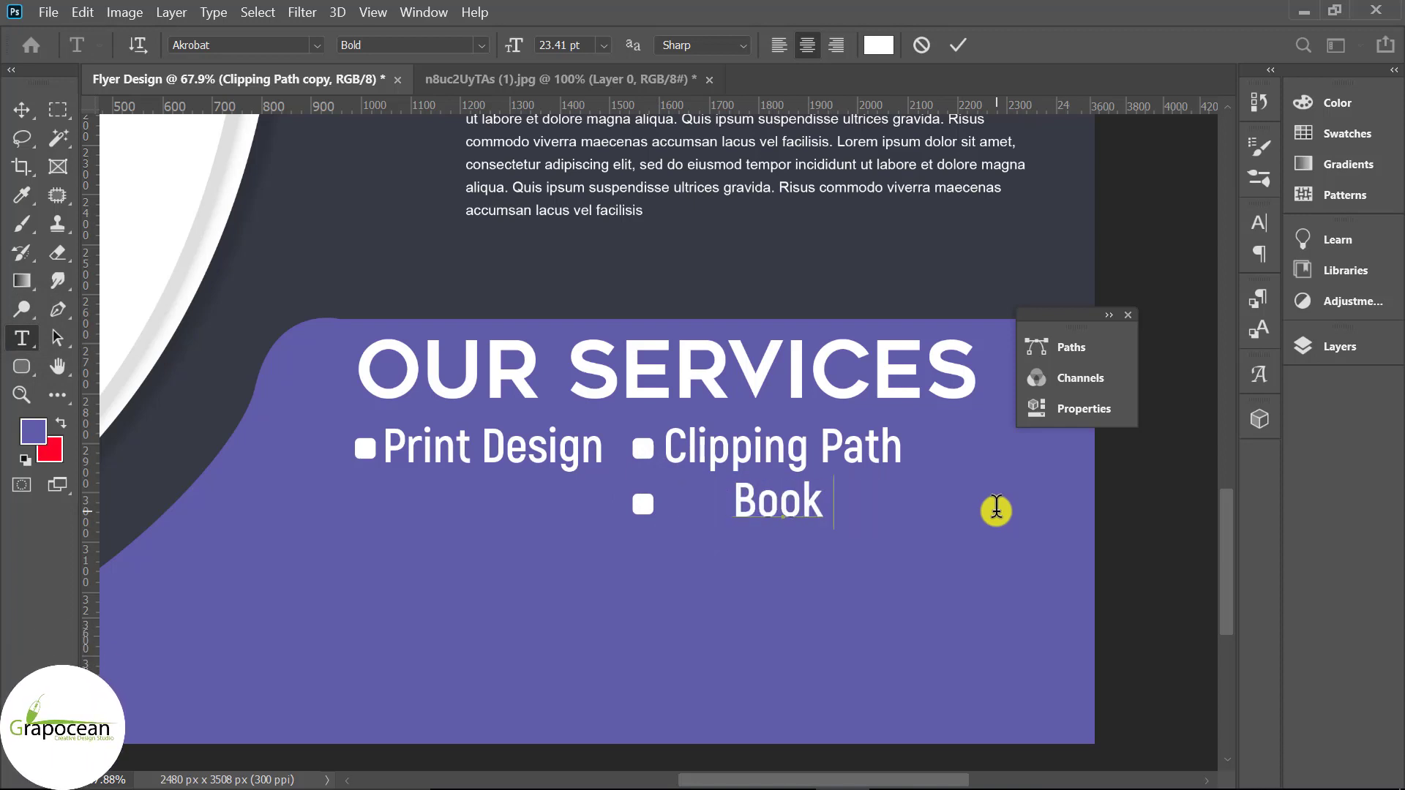
click(21, 109)
Add a bulleted Banner item in the left column's second row and align it
drag(644, 504, 420, 506)
mouse_move(516, 453)
mouse_down()
mouse_move(516, 505)
mouse_move(468, 462)
mouse_up()
double_click(545, 503)
text(Banner)
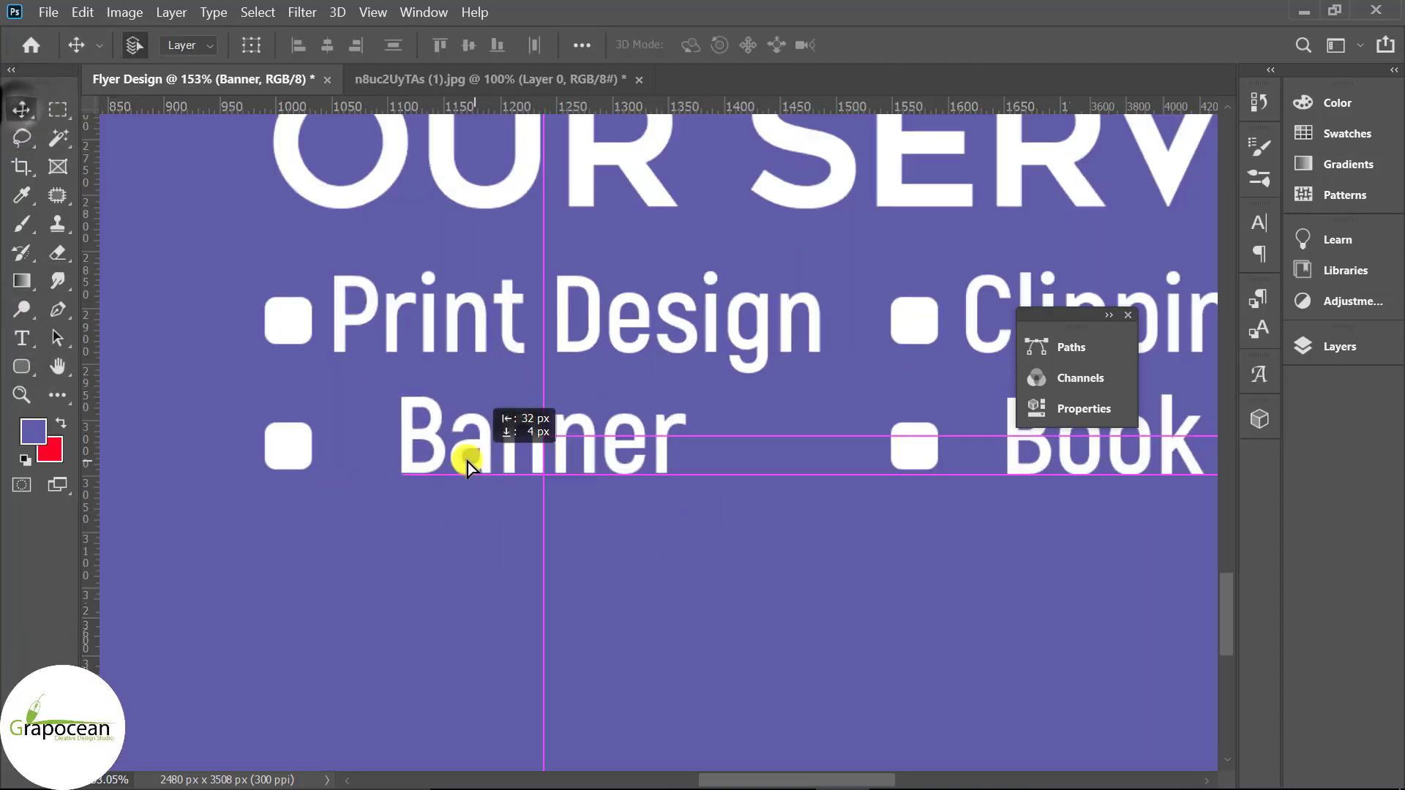
drag(820, 485, 781, 578)
scroll(656, 669, up, 3)
scroll(656, 669, up, 2)
Add a bulleted Logo Design item in the left column's third row
drag(659, 458, 661, 512)
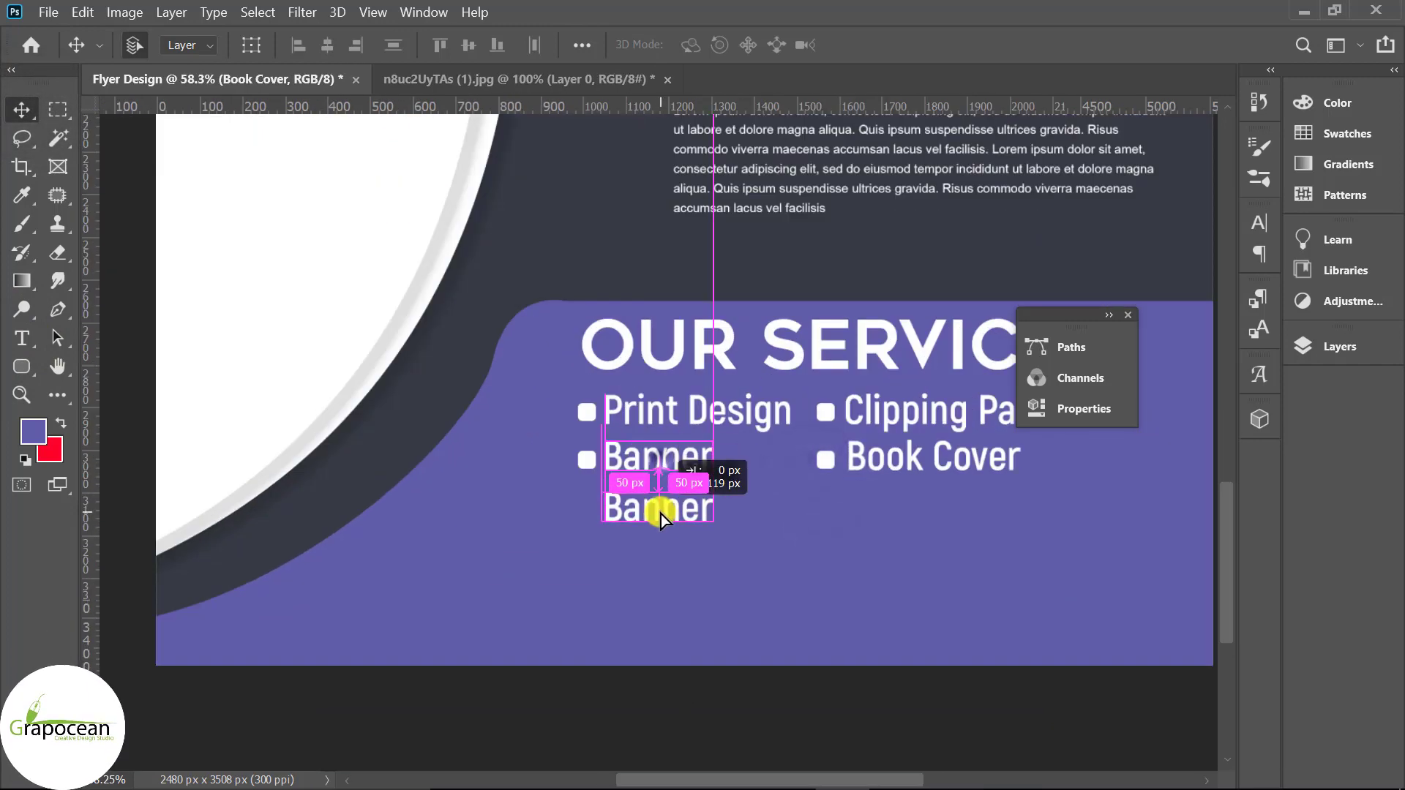
drag(589, 462, 589, 510)
double_click(659, 507)
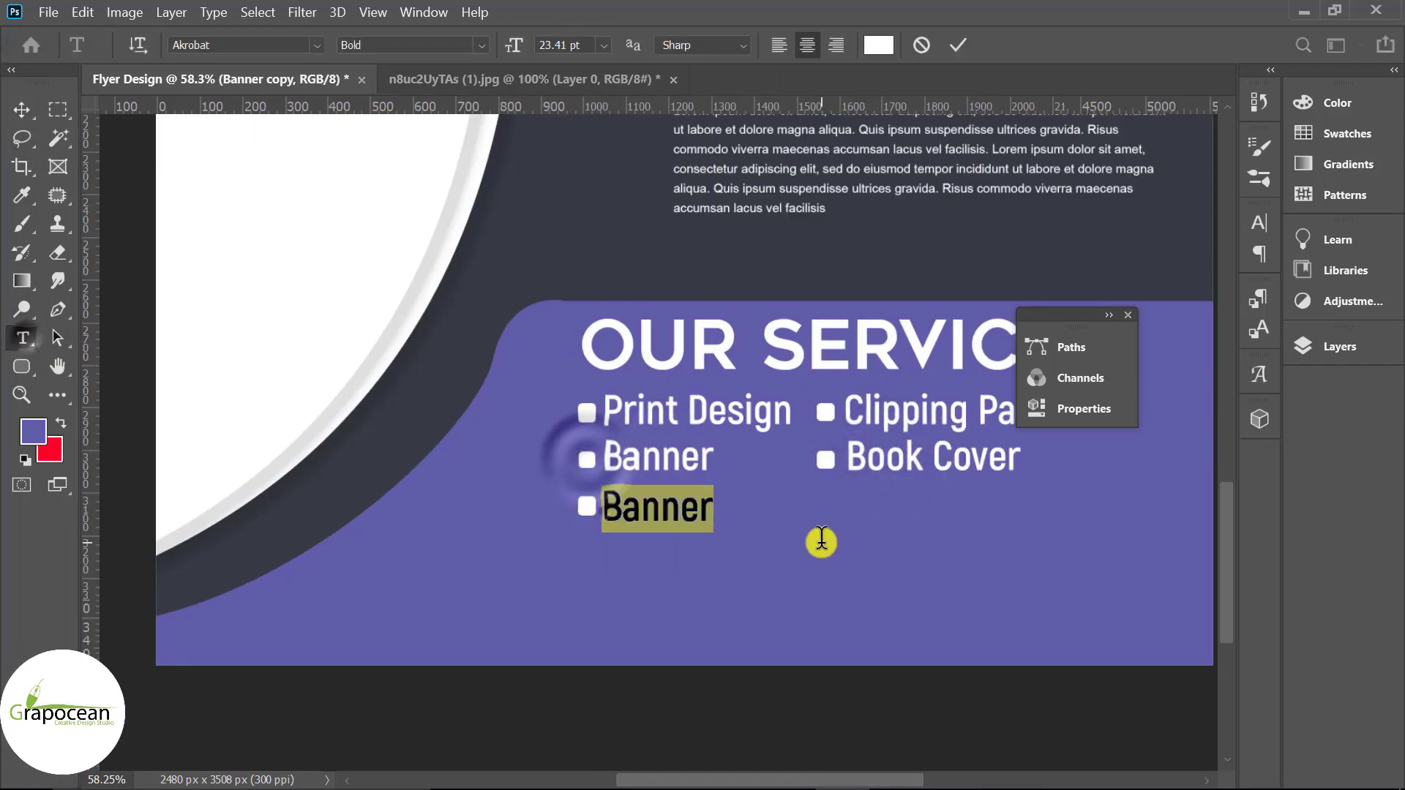
text(Logo Design)
key(ctrl+Return)
Copy Logo Design into the right column as Flyer Design and reorder the Print Design layer
drag(719, 512, 937, 503)
double_click(853, 505)
text(Flyer Design)
key(ctrl+Return)
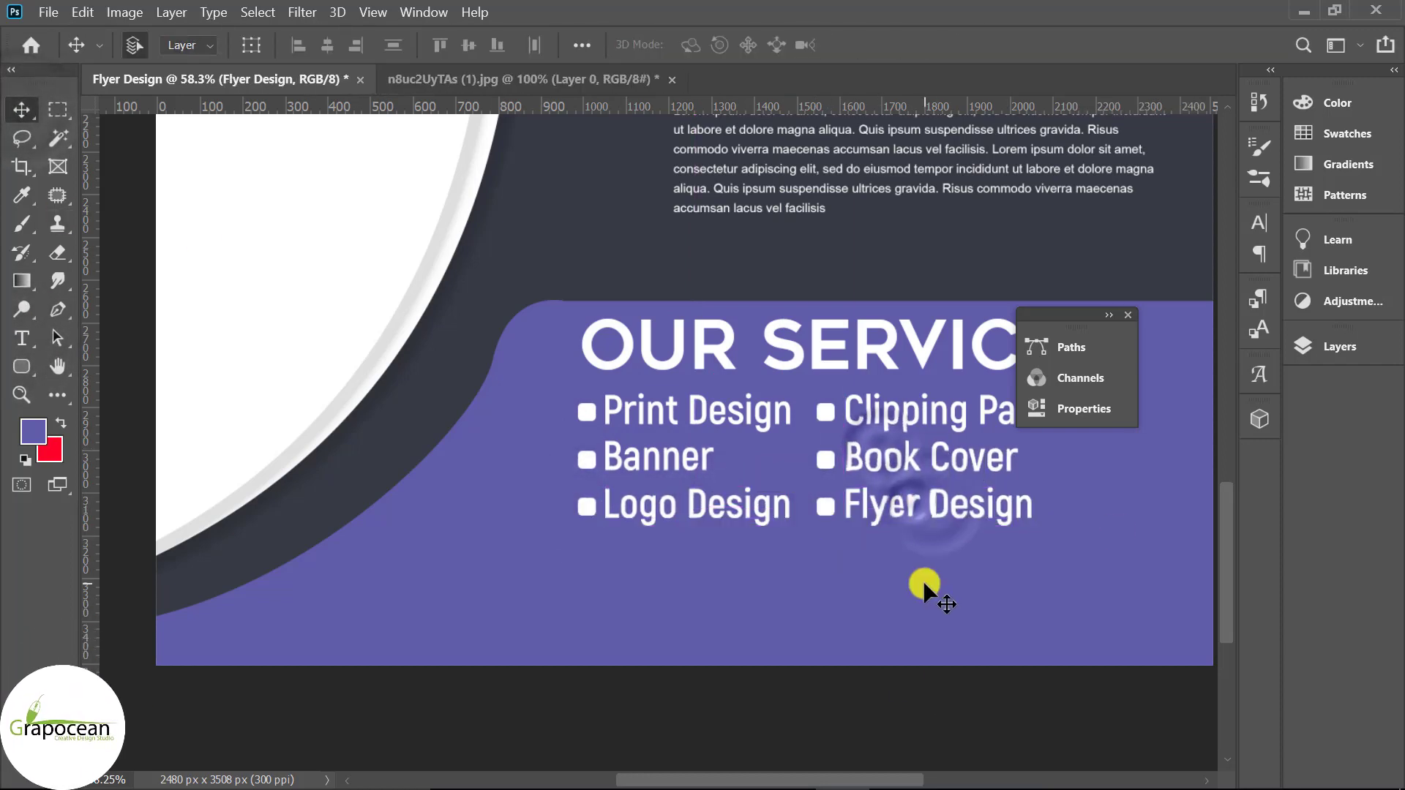
scroll(924, 581, down, 2)
key(F7)
mouse_move(699, 660)
mouse_down()
mouse_move(441, 423)
mouse_move(456, 431)
mouse_up()
Type a two-line dark heading "You Can / Buy Our Service" using the sampled background colour
click(22, 338)
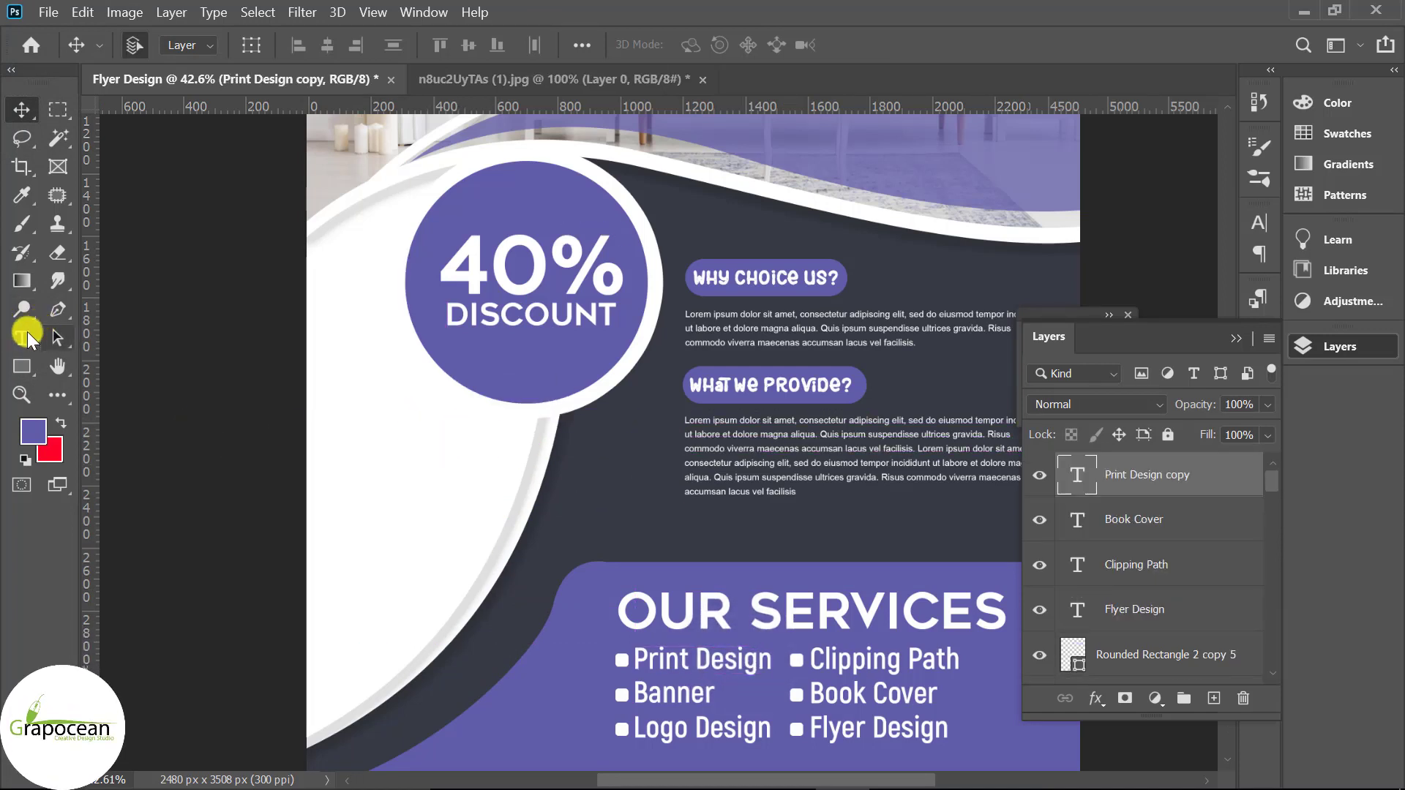
click(430, 443)
drag(360, 449, 814, 408)
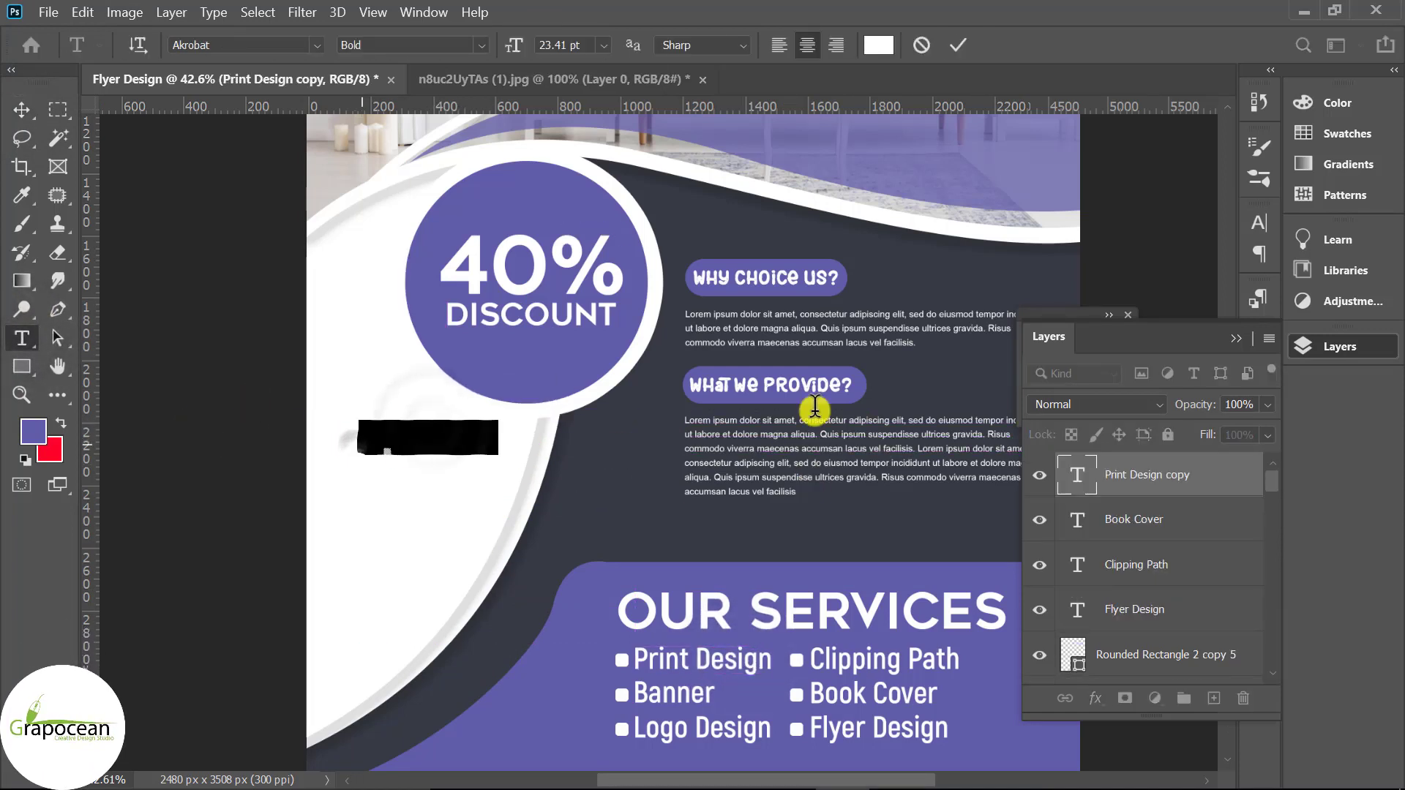
click(878, 44)
click(716, 214)
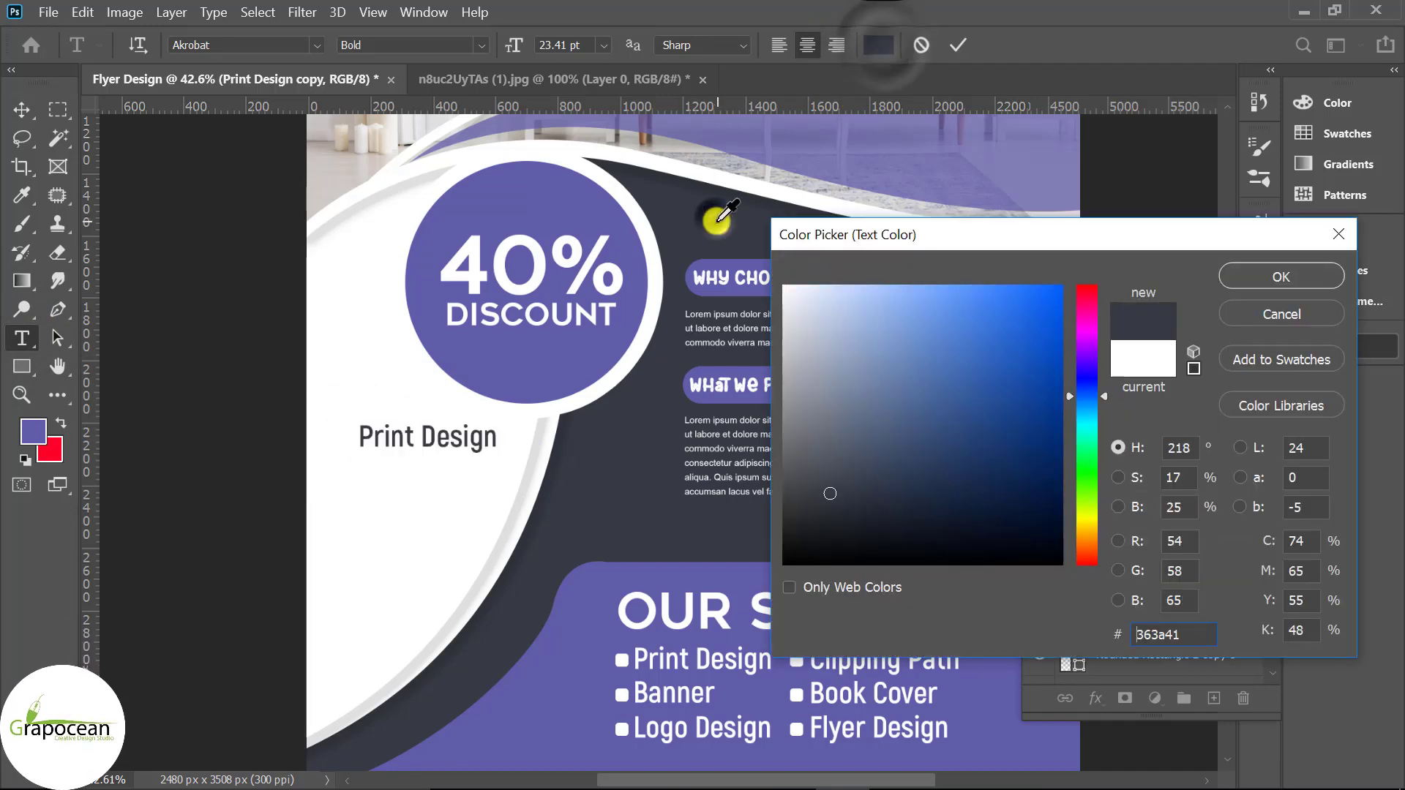
click(1307, 316)
click(440, 444)
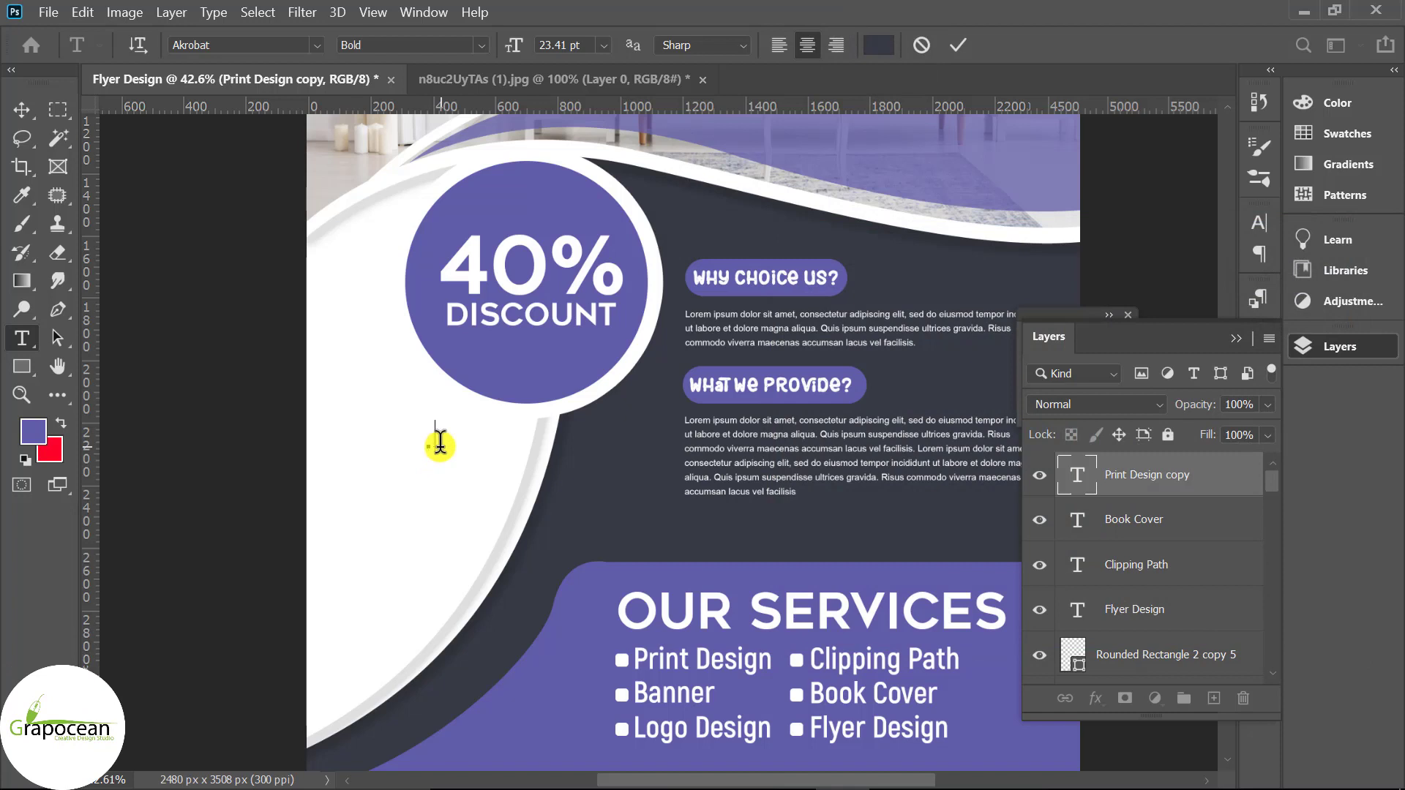
text(OUR)
text( Can Buy)
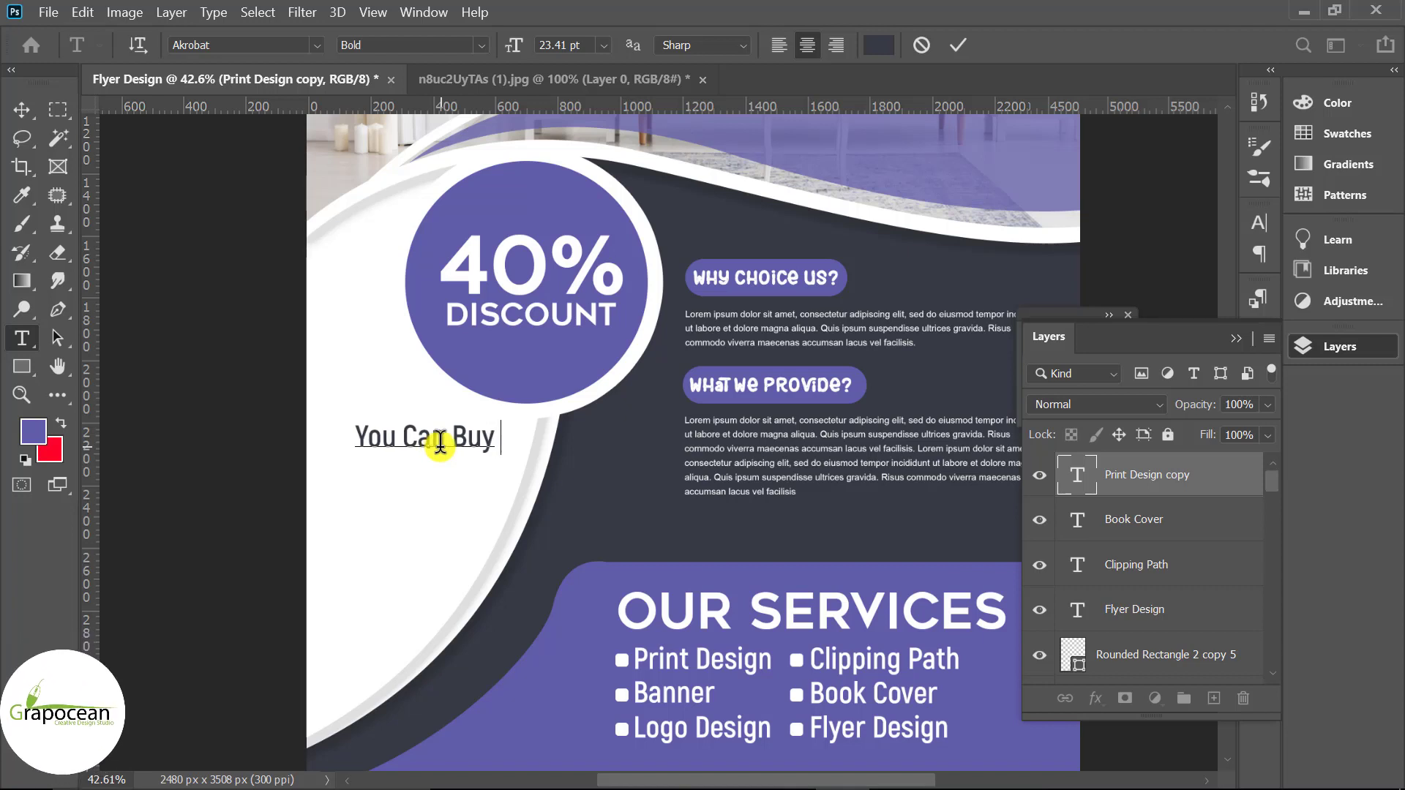
text( ou)
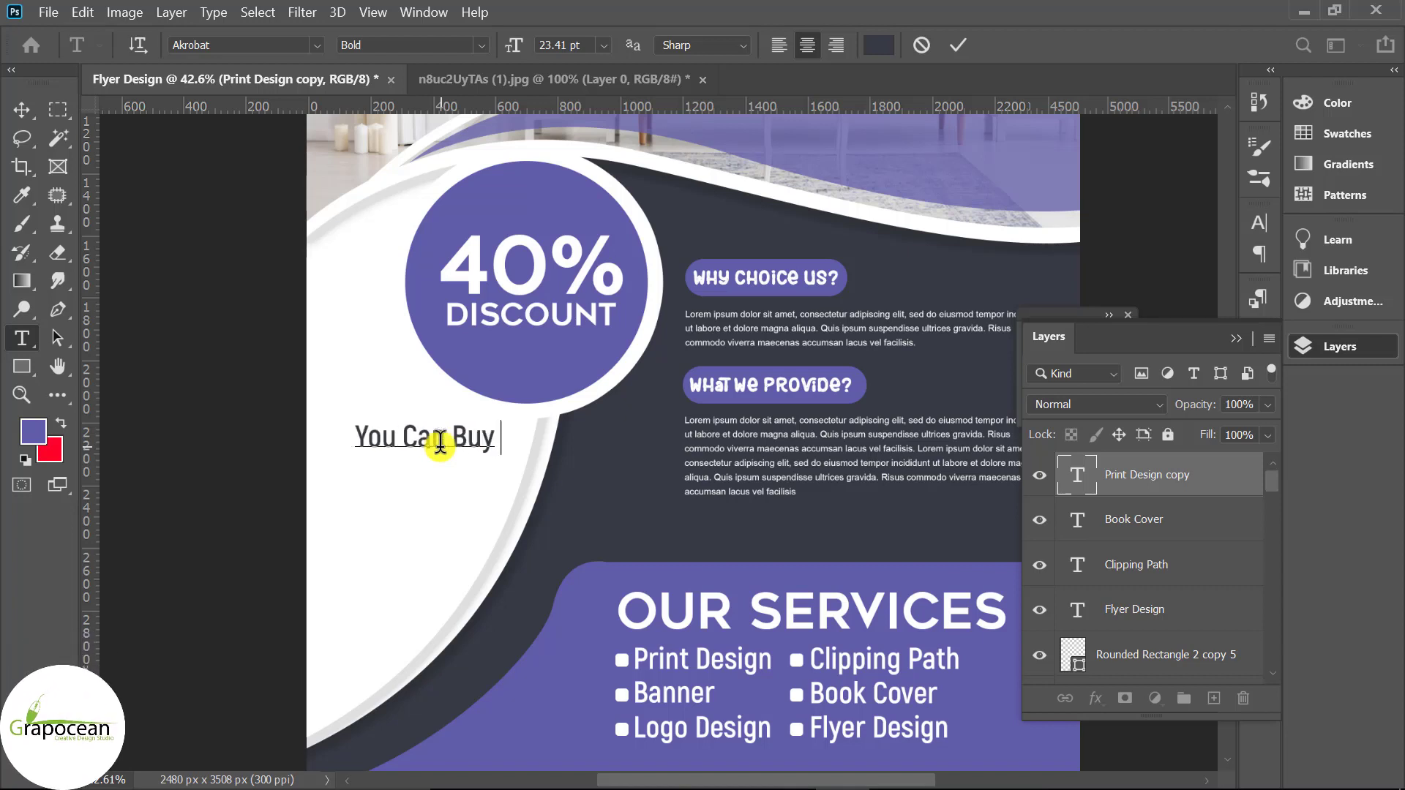
text(Our Se)
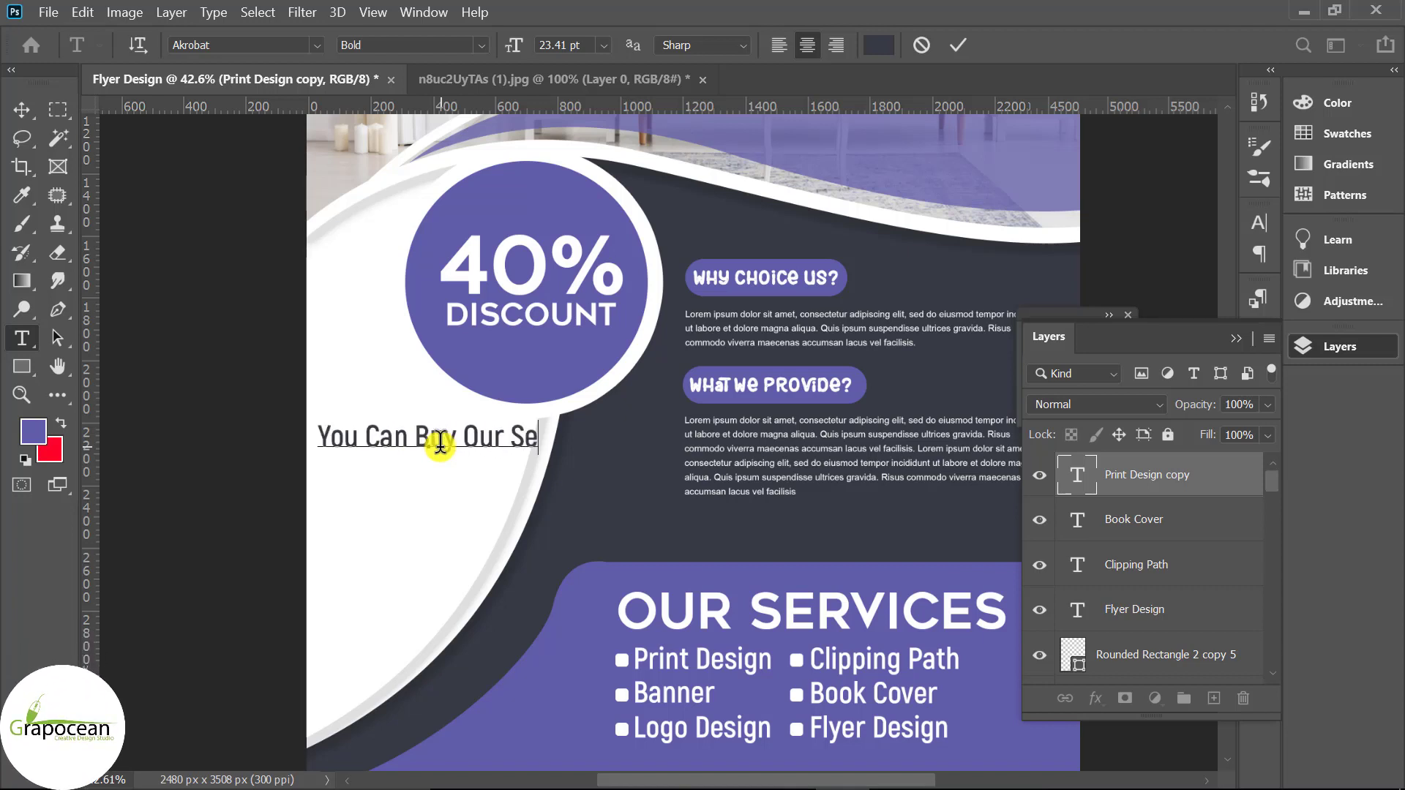
text(vic)
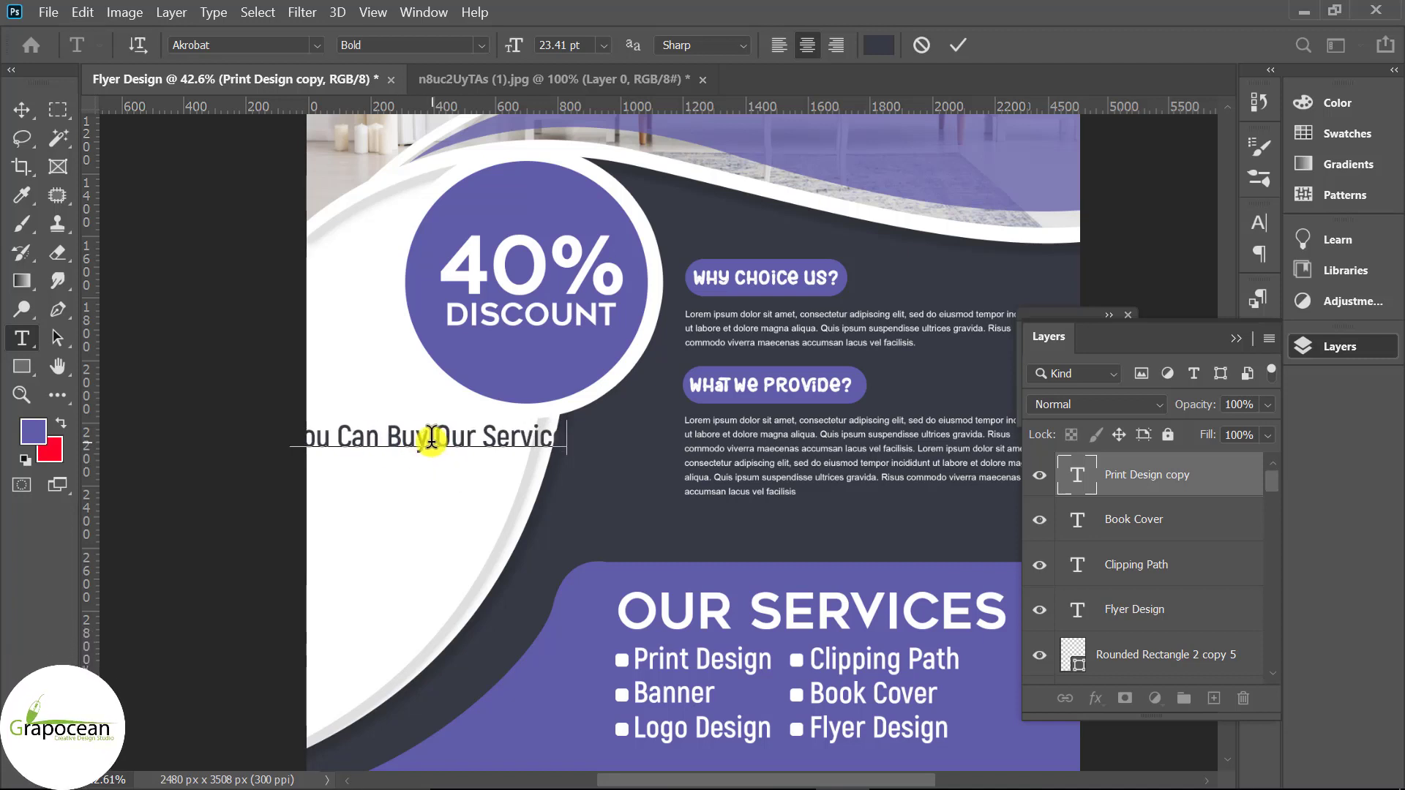
text(e)
key(Return)
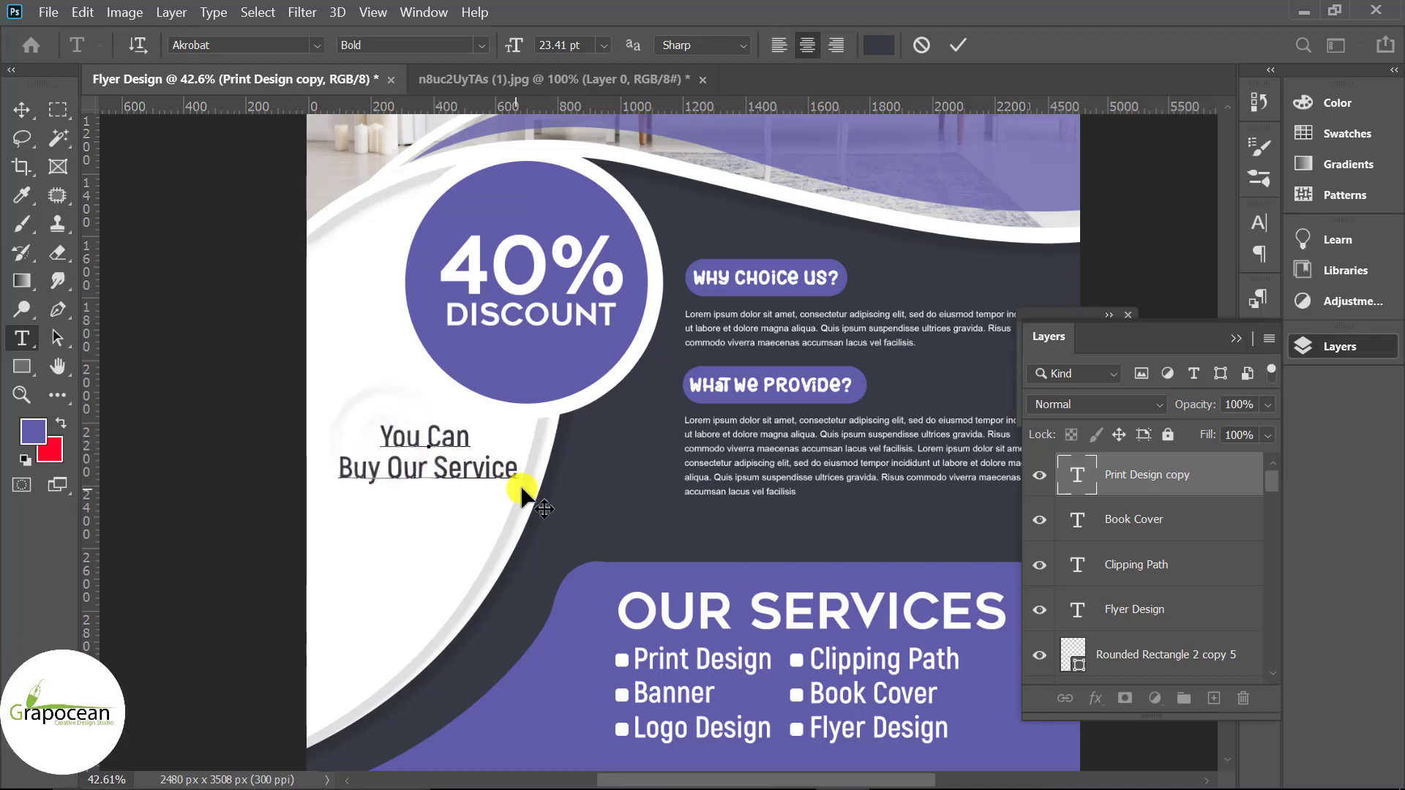
click(23, 108)
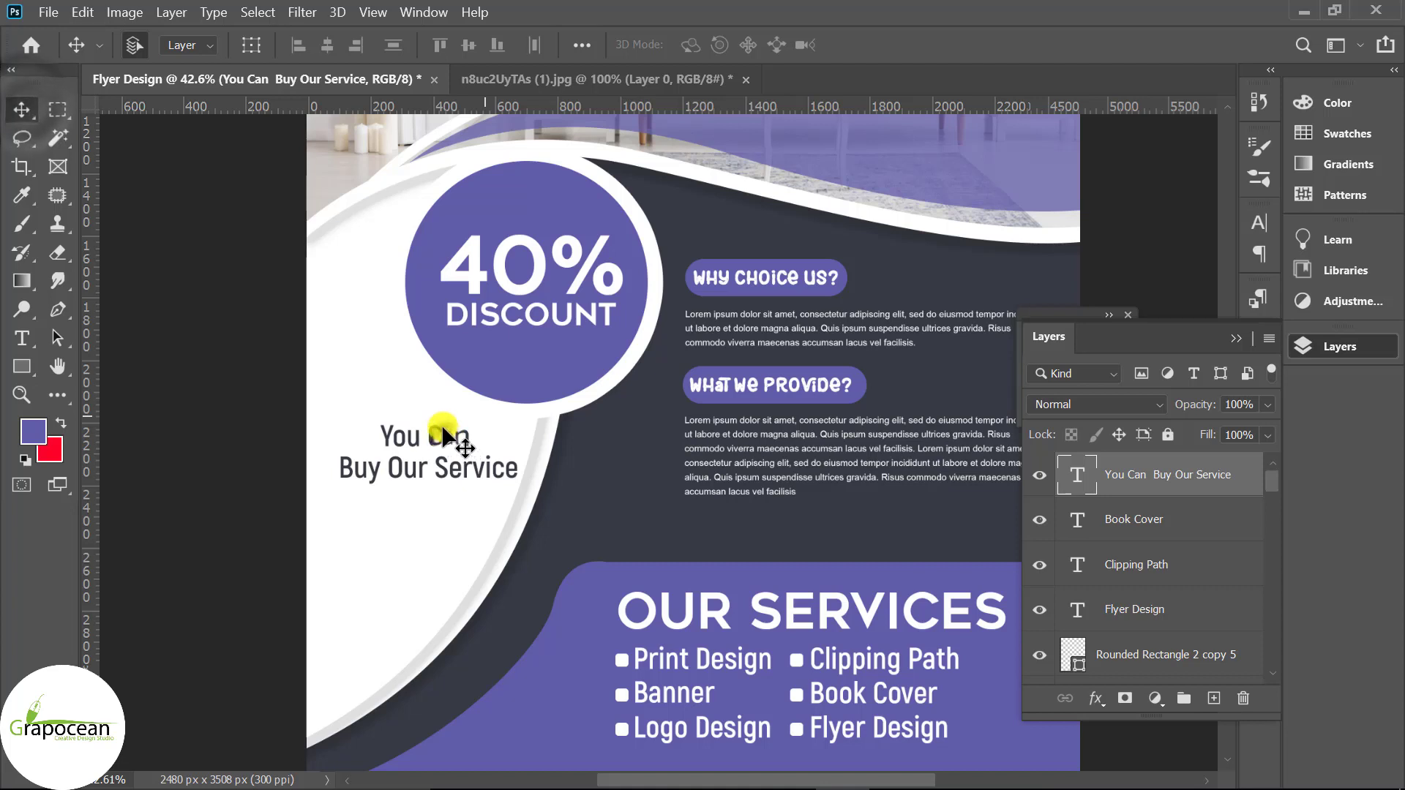
drag(444, 430, 441, 429)
Give the "Buy Our Service" line a bolder font weight
click(21, 339)
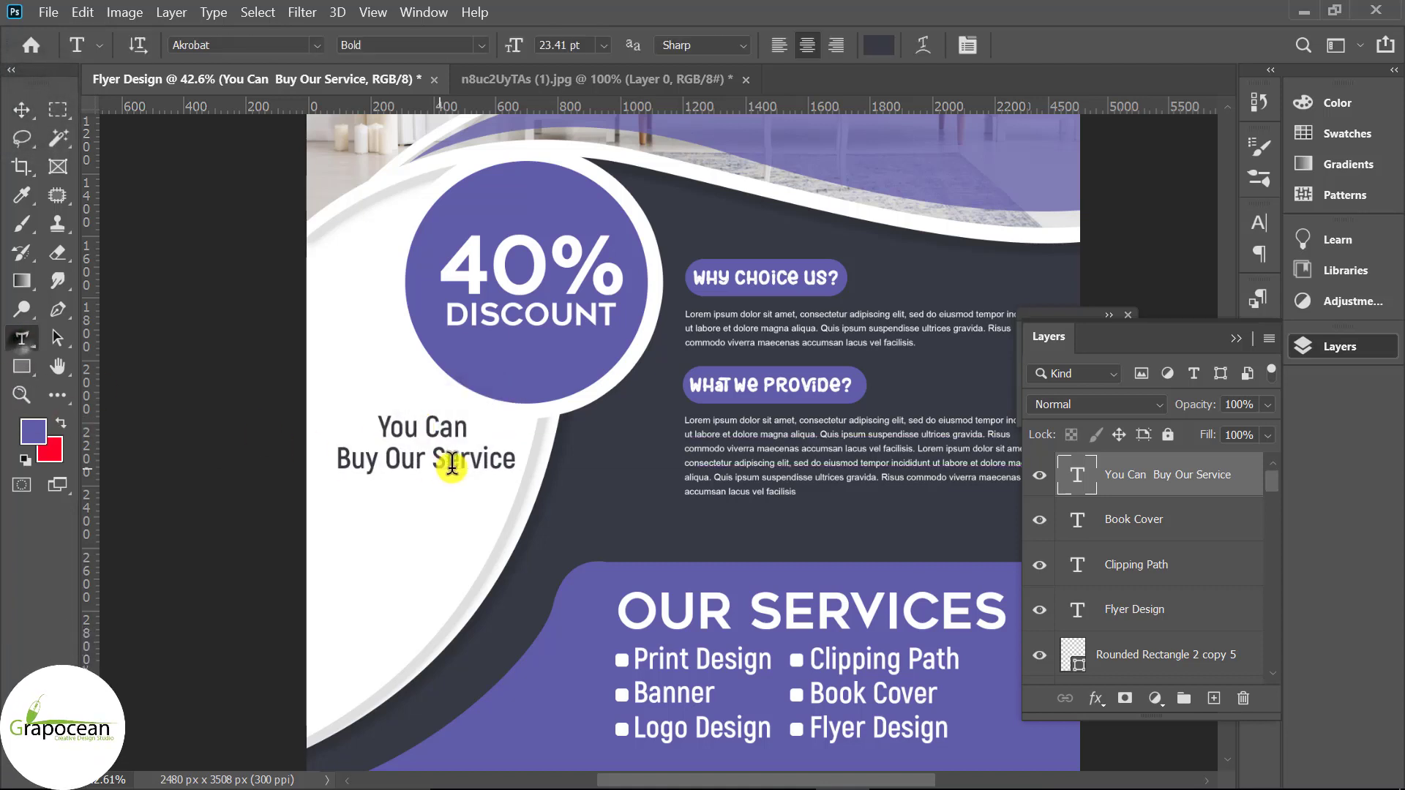
drag(516, 460, 337, 460)
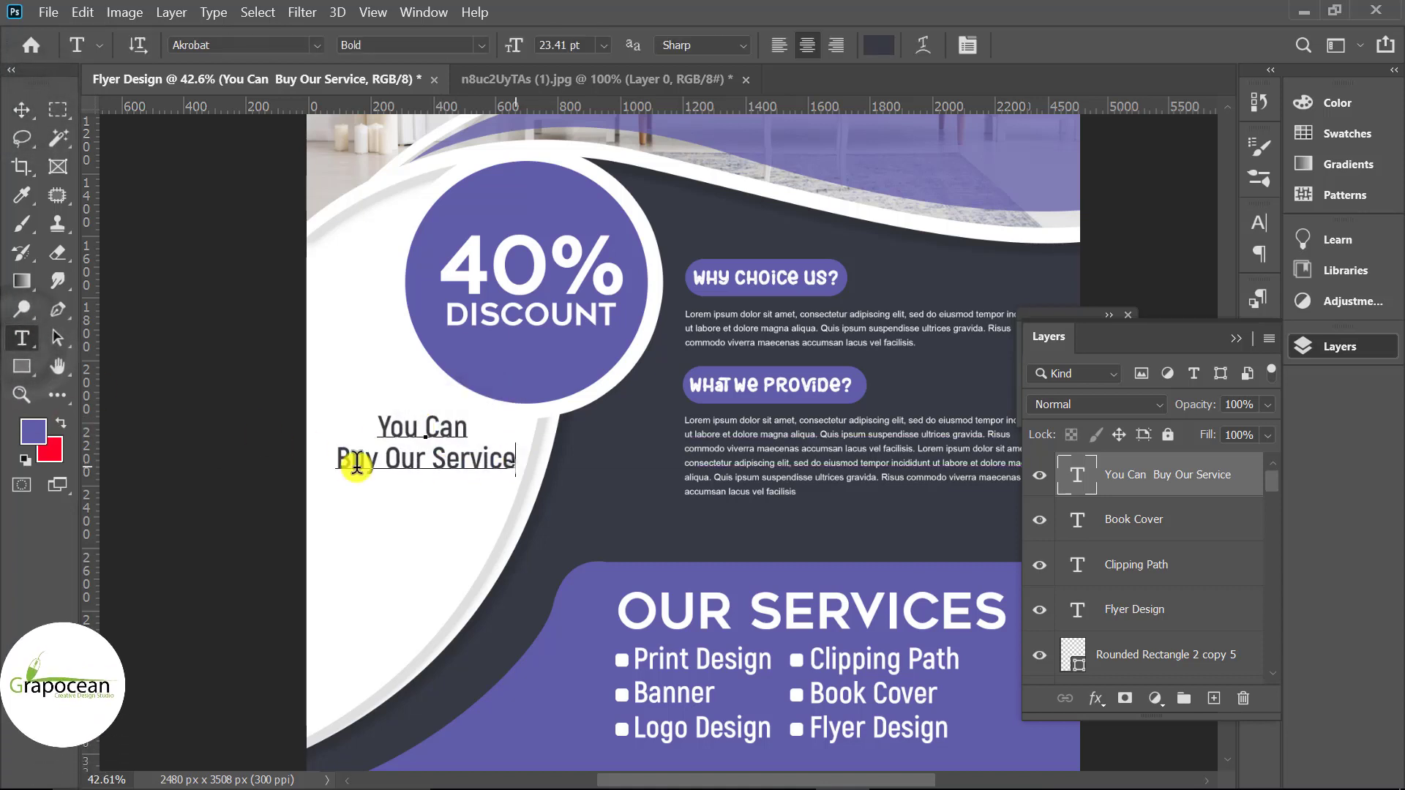
click(481, 45)
click(433, 189)
click(21, 109)
Duplicate the Lorem paragraph beneath the new heading in the white area
scroll(574, 476, down, 1)
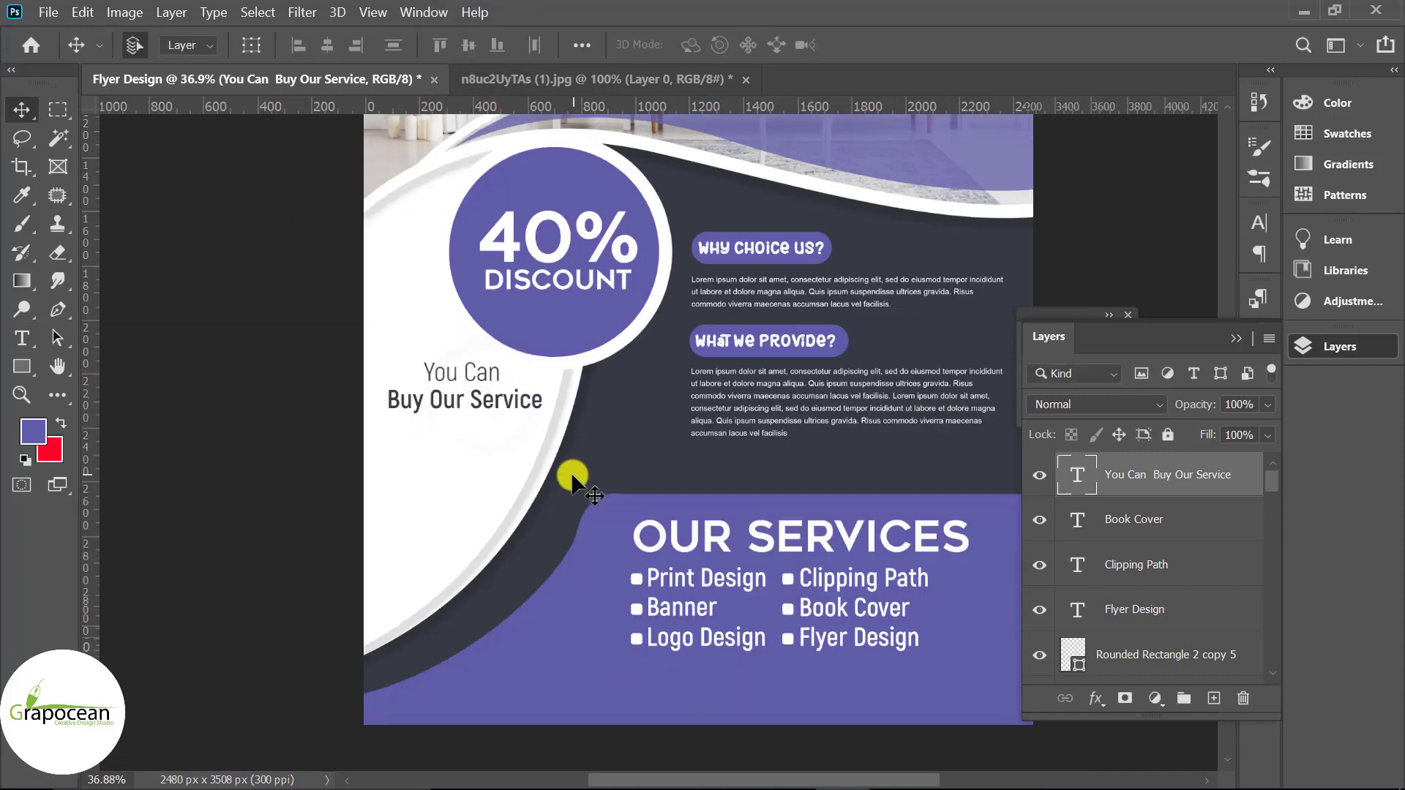
drag(791, 308, 485, 448)
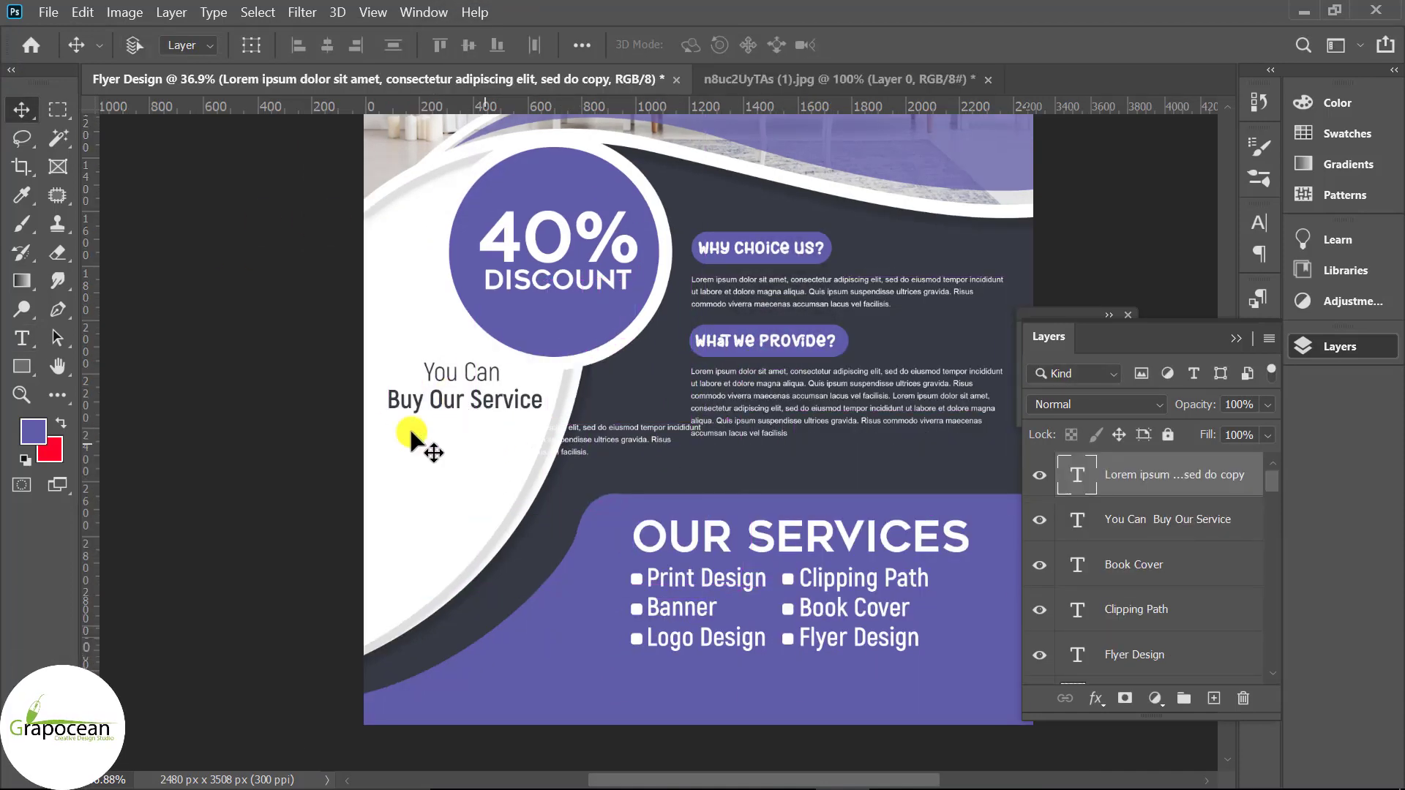
drag(609, 446, 607, 469)
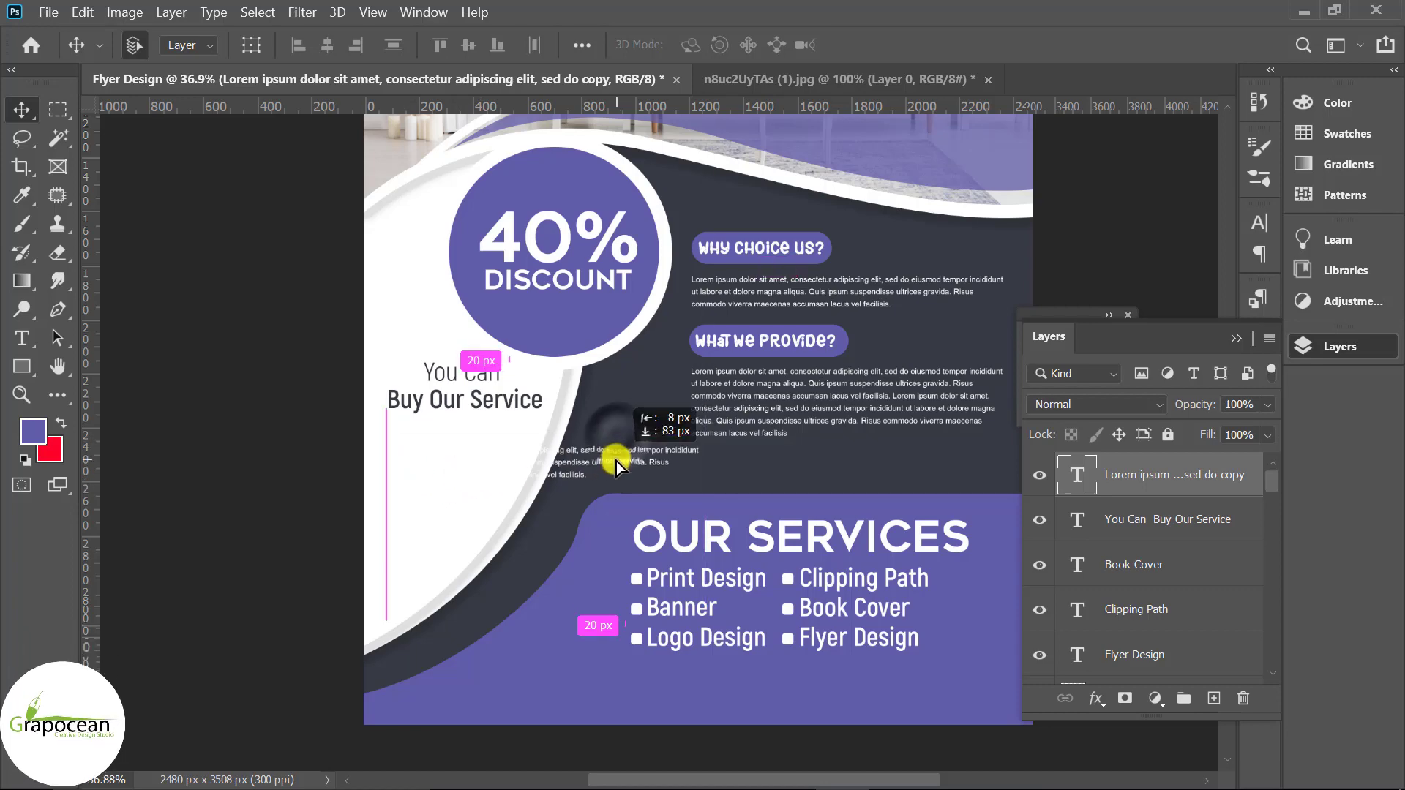
click(22, 338)
Colour the copied paragraph with the sampled dark background colour and move it beneath the heading
key(ctrl+a)
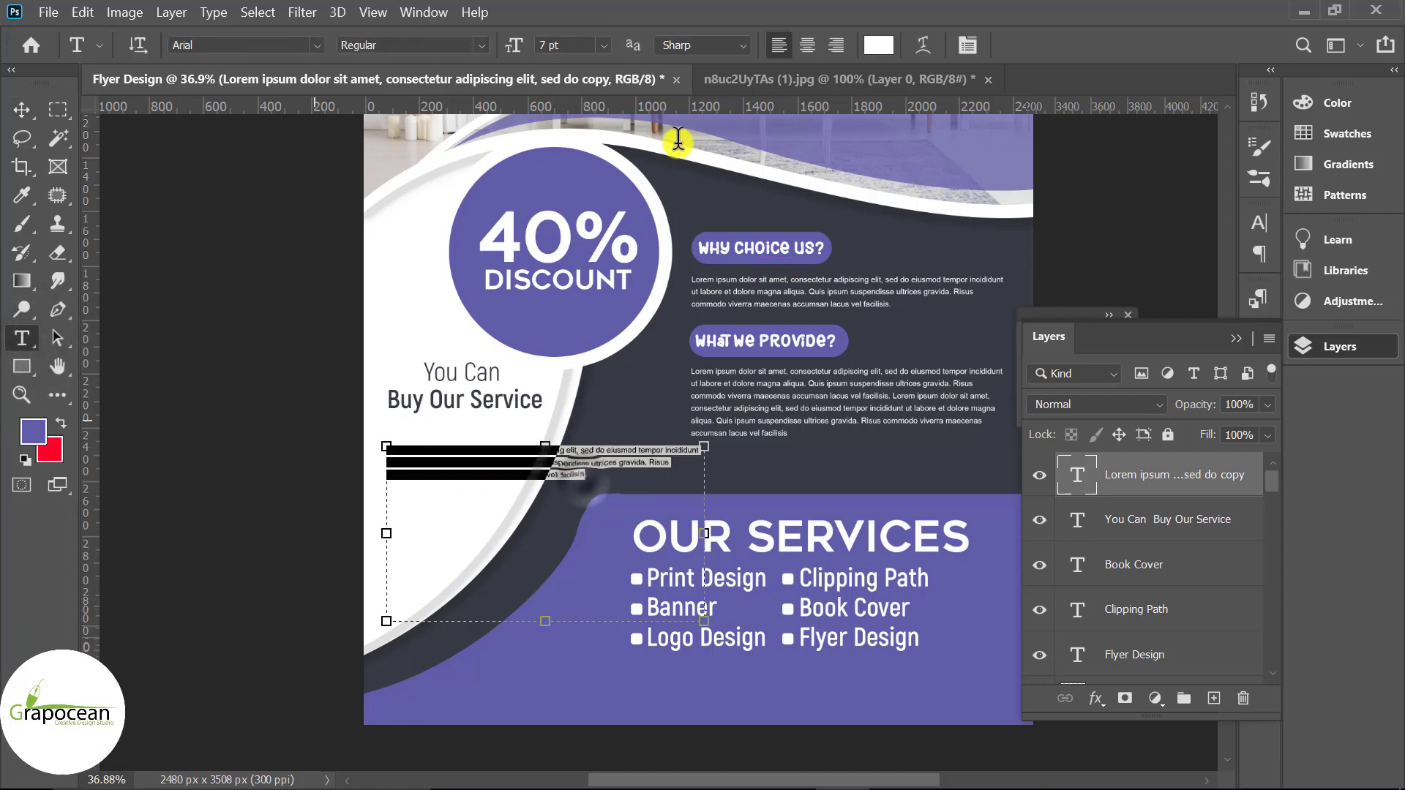
click(878, 45)
click(604, 194)
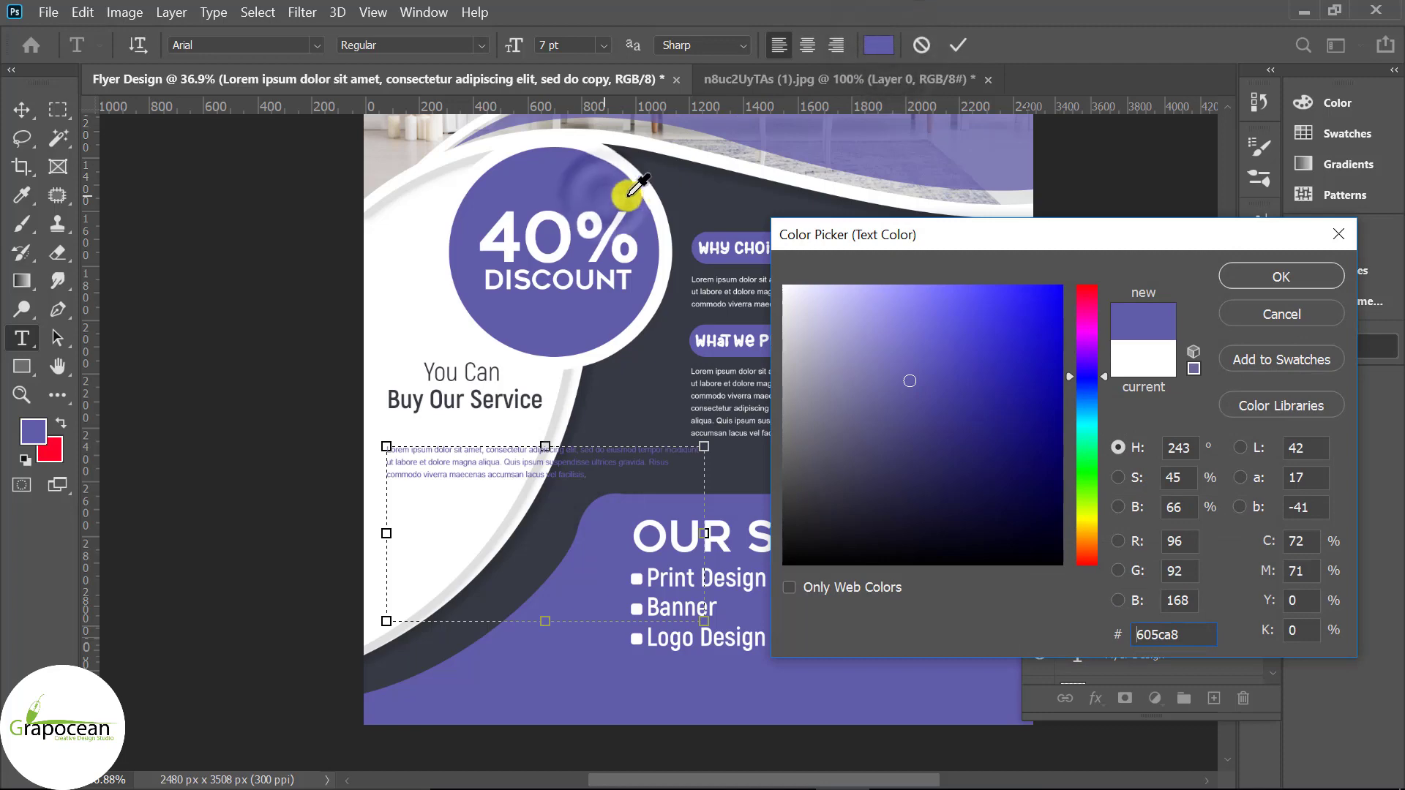
click(723, 191)
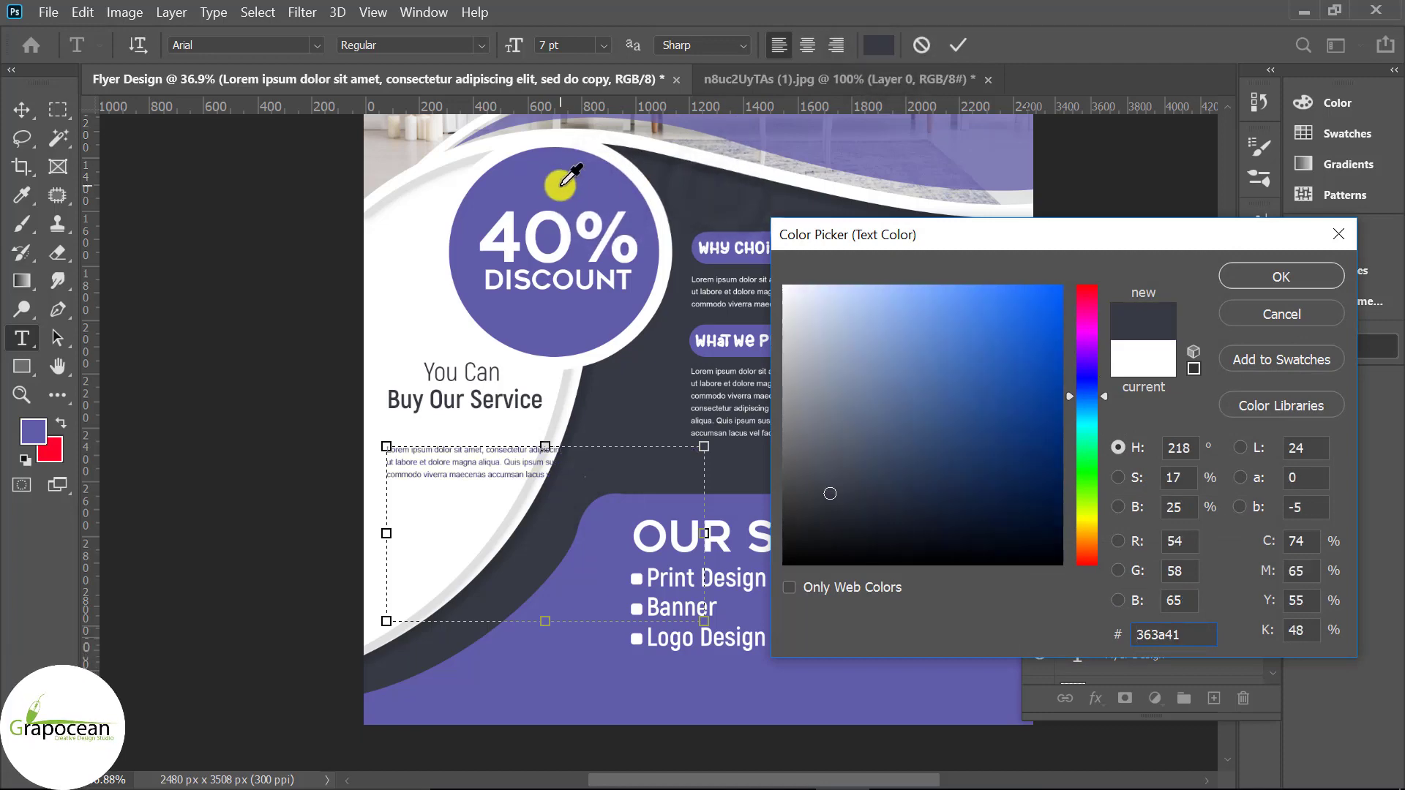
click(1282, 280)
drag(704, 534, 507, 518)
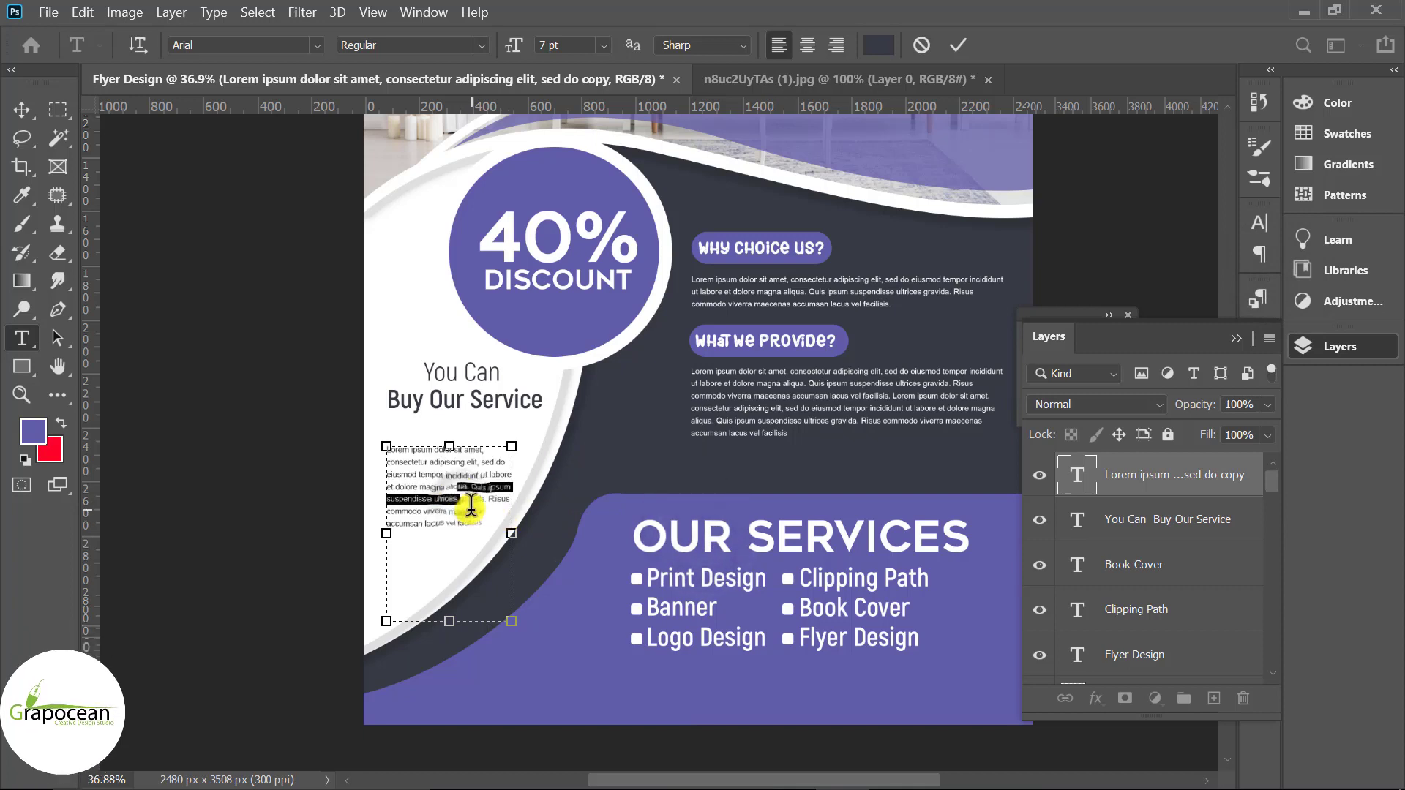
click(22, 110)
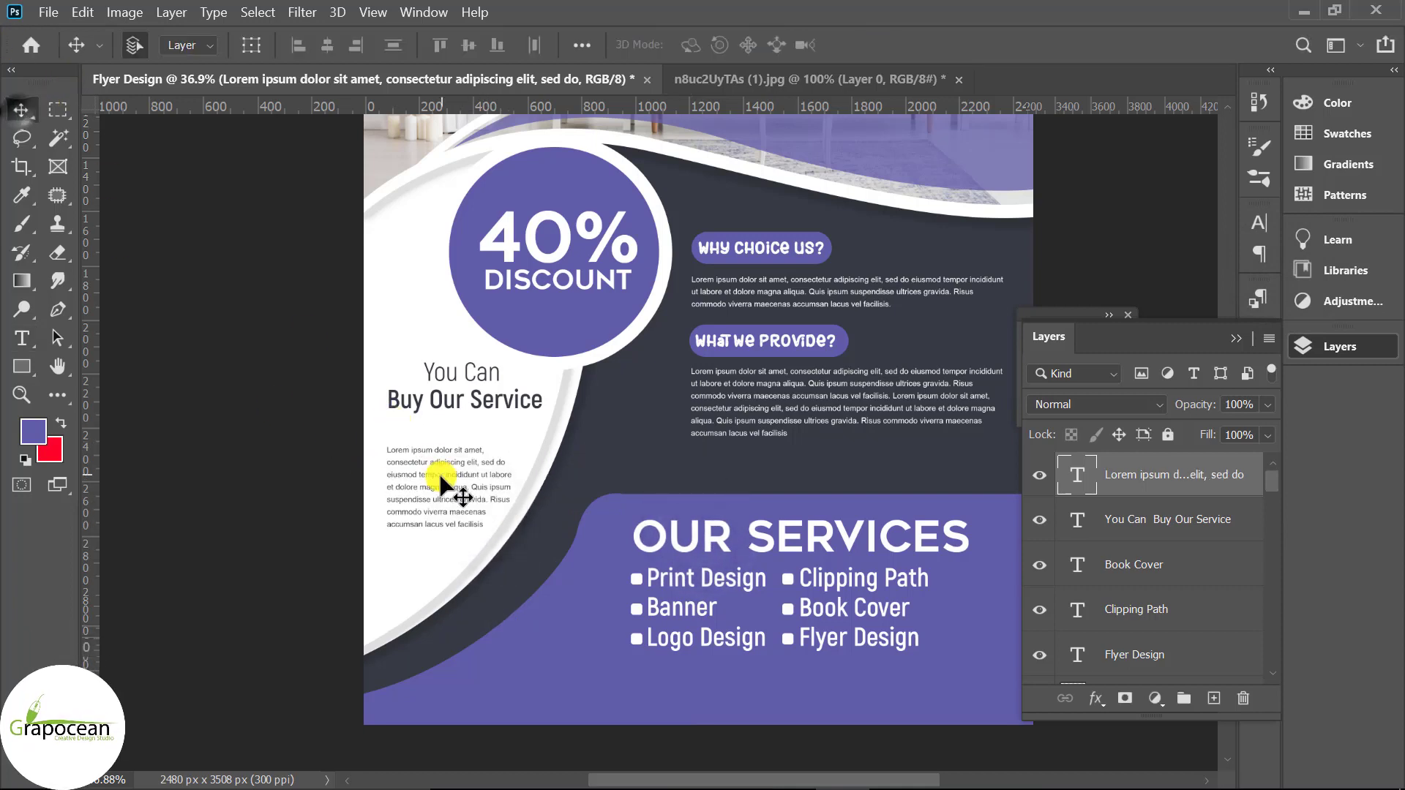
drag(457, 490, 435, 462)
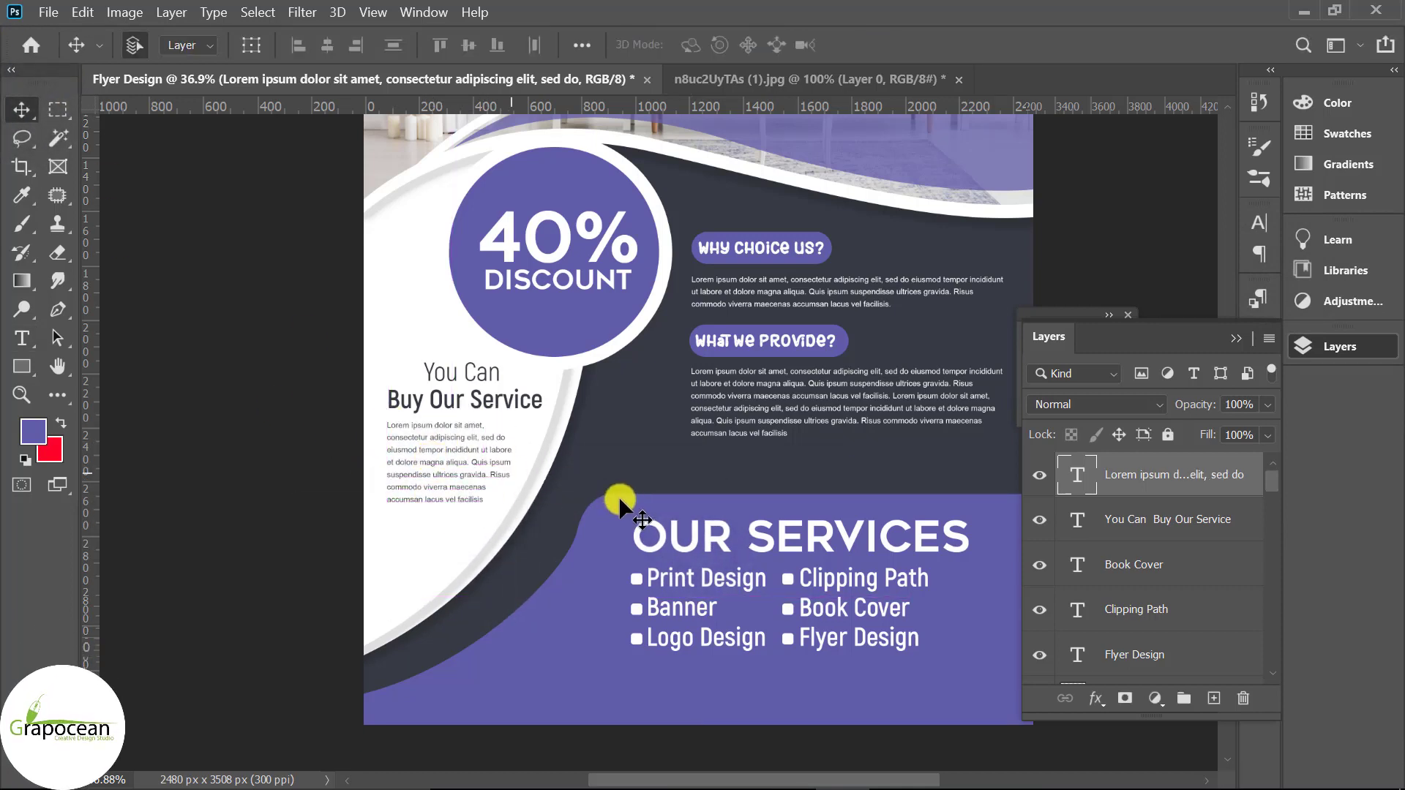
Widen the paragraph box slightly and shorten it to fit its two paragraphs
scroll(618, 496, up, 3)
key(t)
click(548, 680)
scroll(559, 643, down, 1)
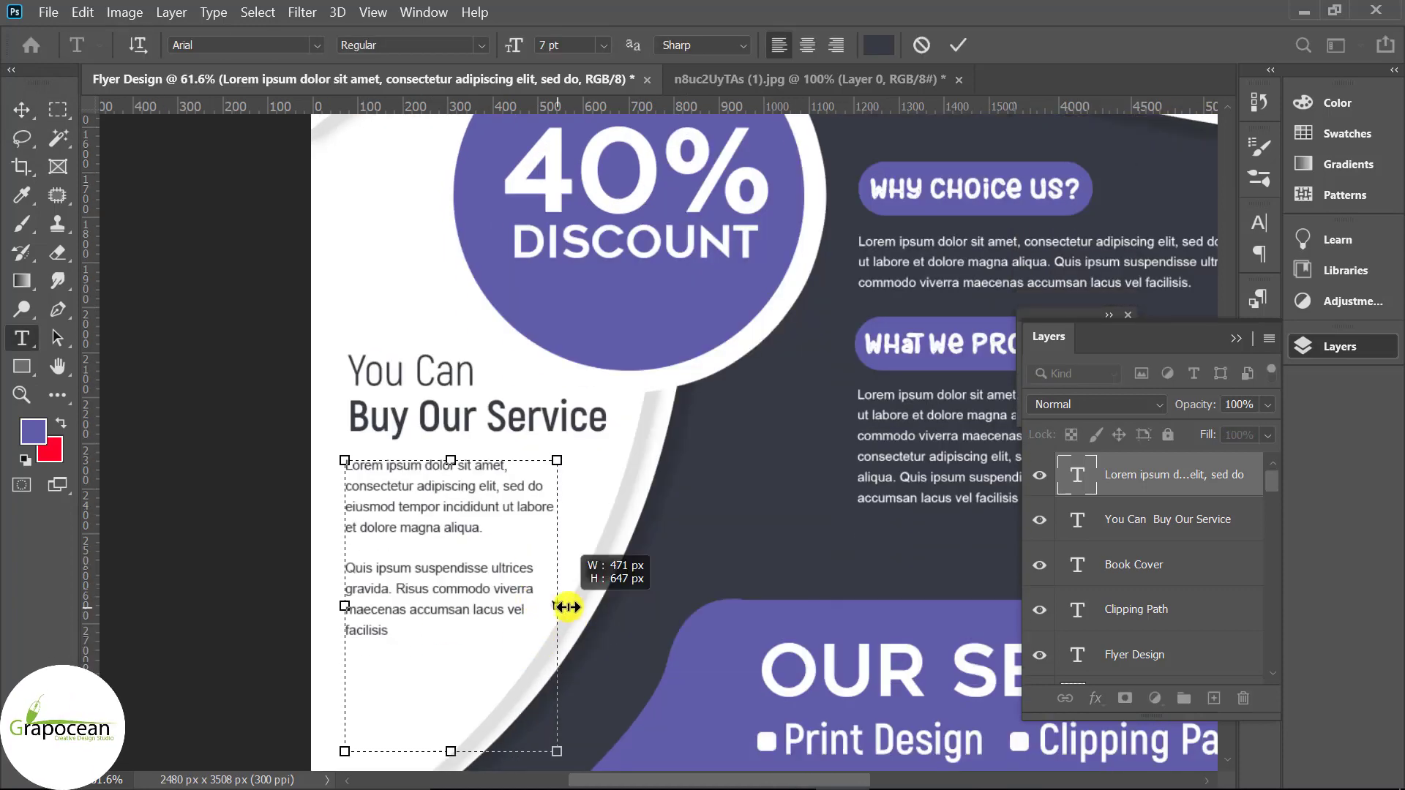
drag(574, 607, 594, 606)
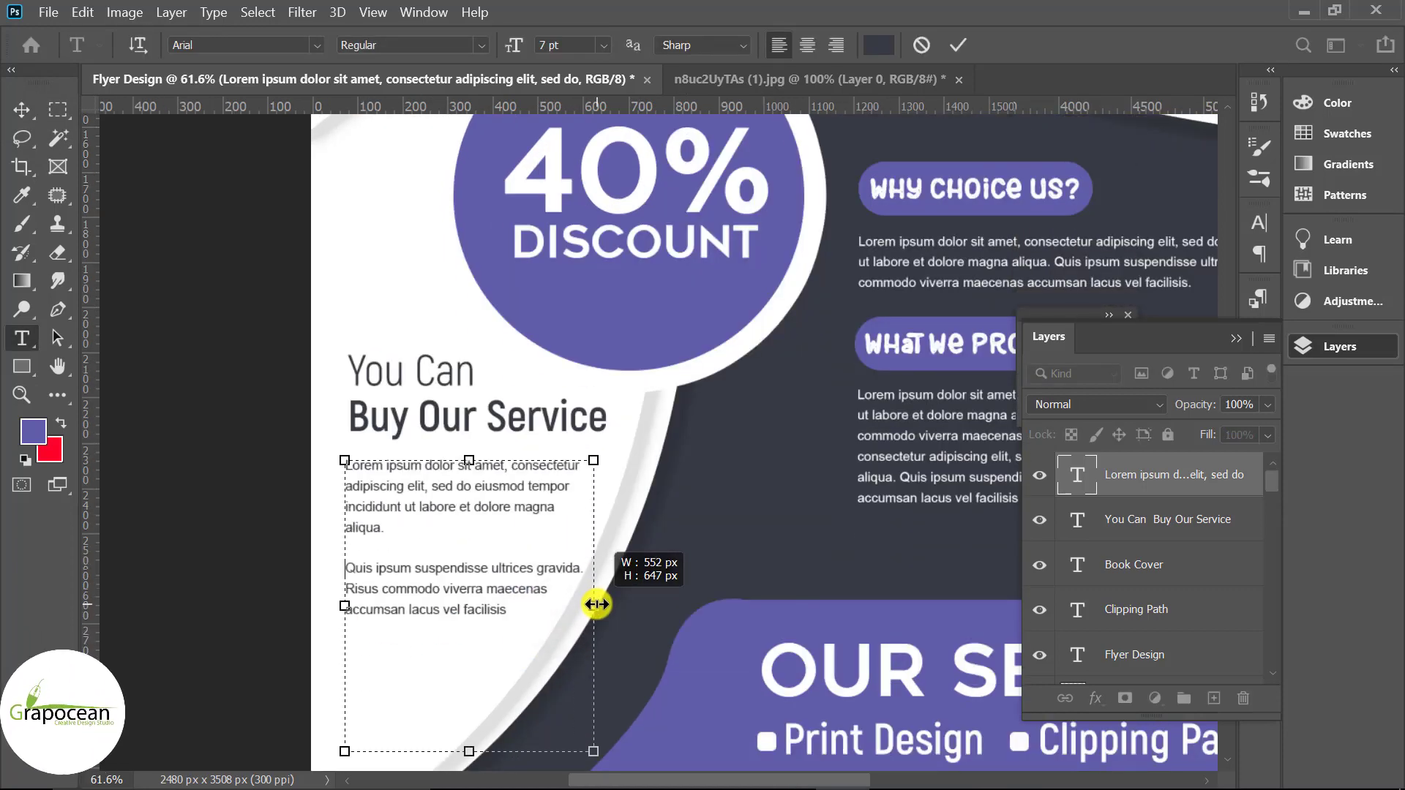
click(346, 568)
drag(468, 752, 469, 628)
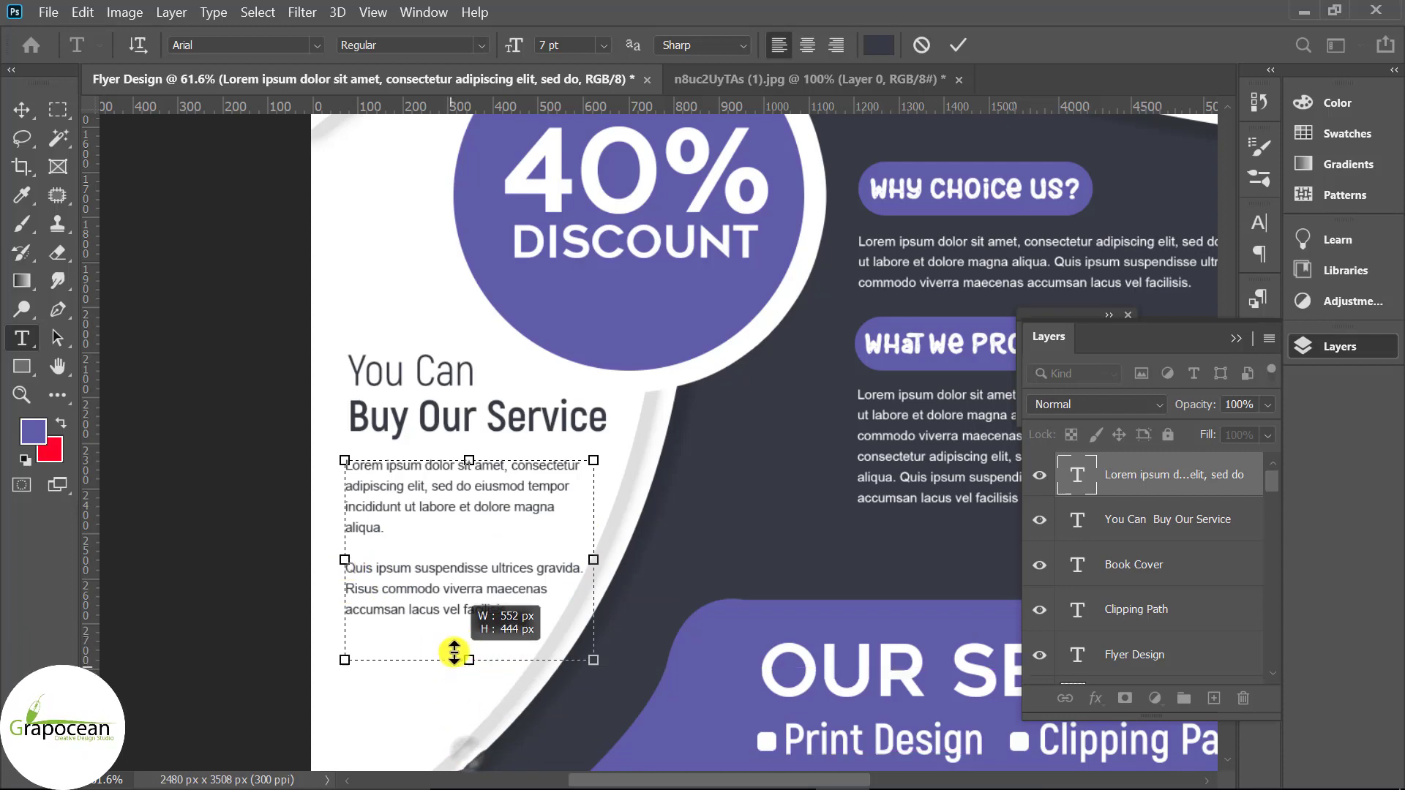
click(21, 109)
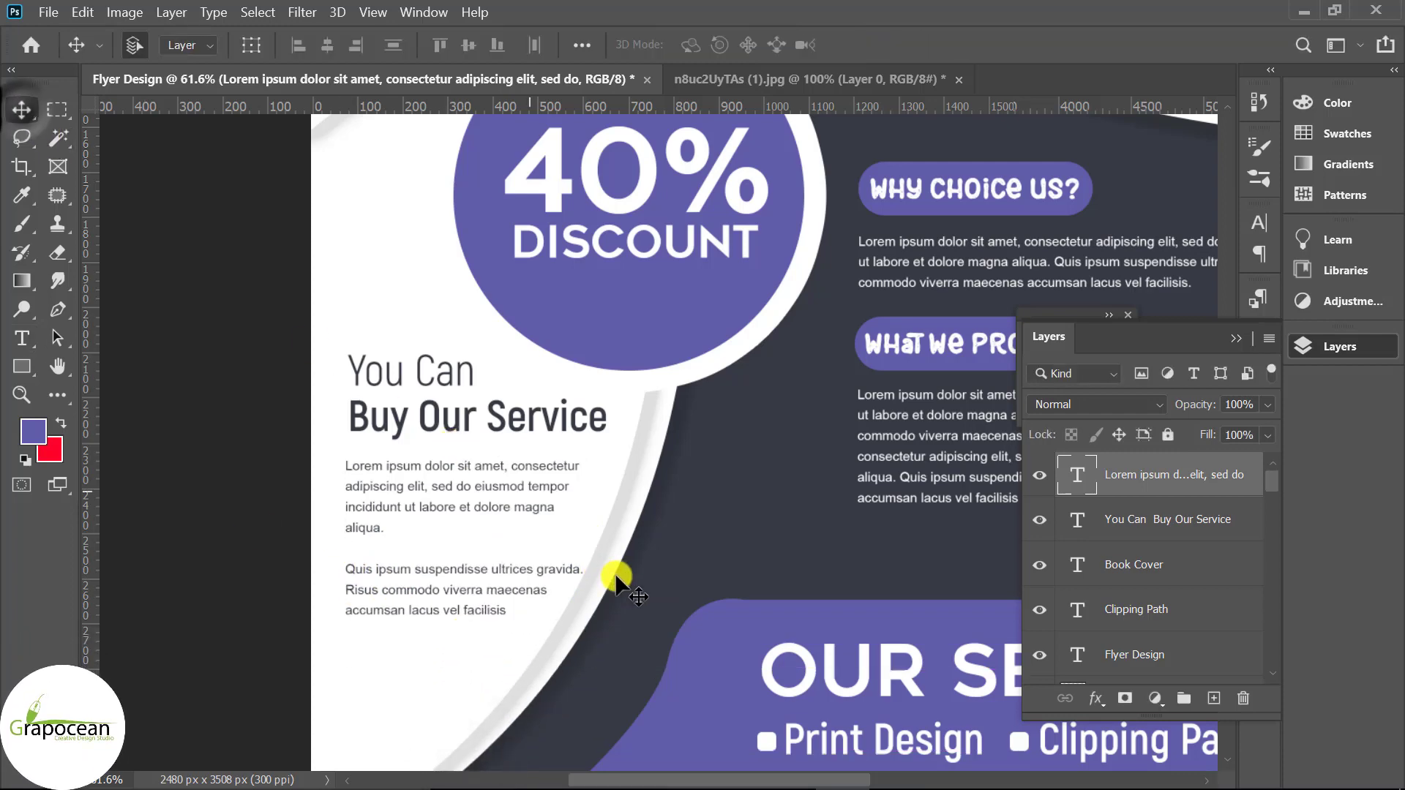
scroll(855, 567, down, 5)
scroll(784, 699, up, 2)
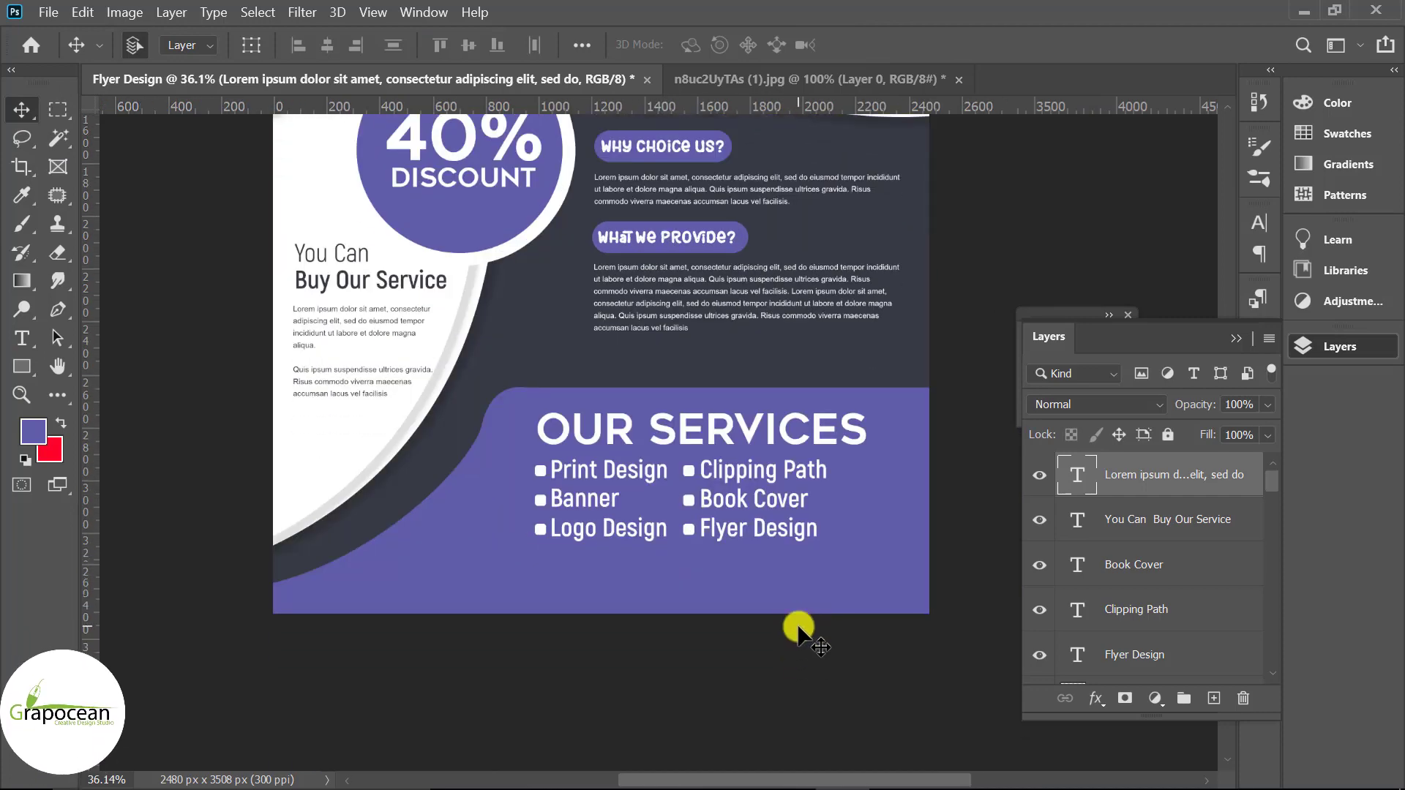
Open the globe and paper-plane icon images and drag the globe into the flyer
click(48, 12)
click(87, 57)
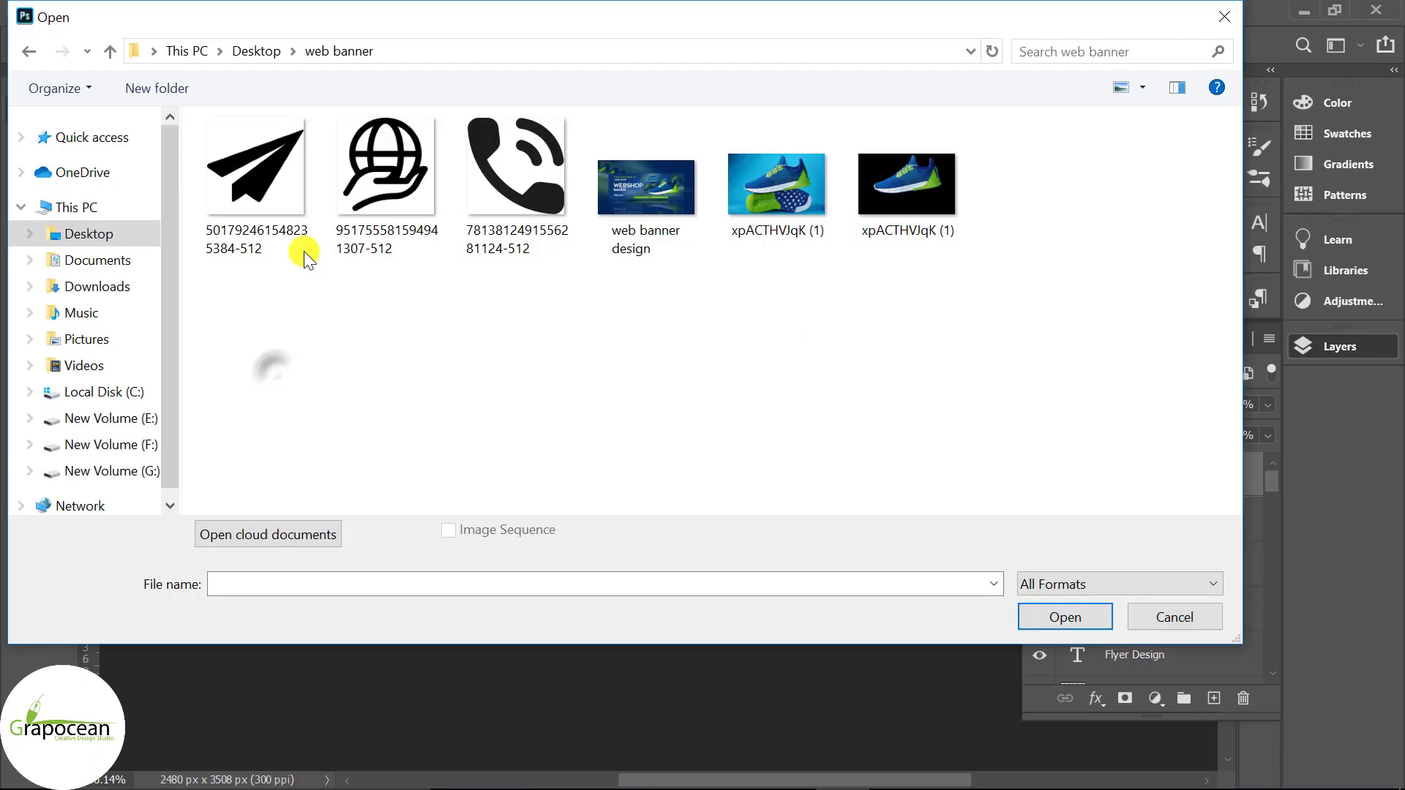
click(395, 187)
ctrl+click(288, 191)
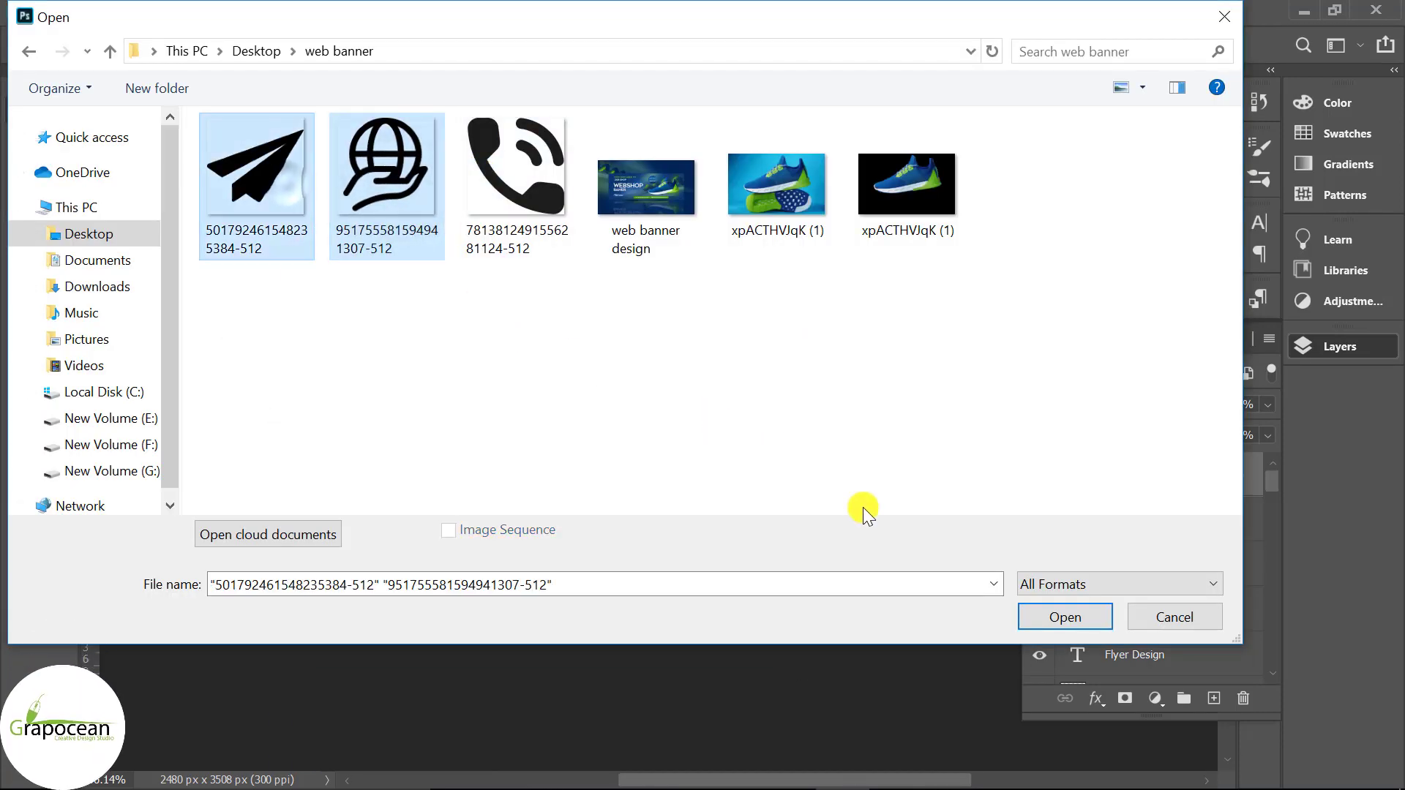
click(1072, 619)
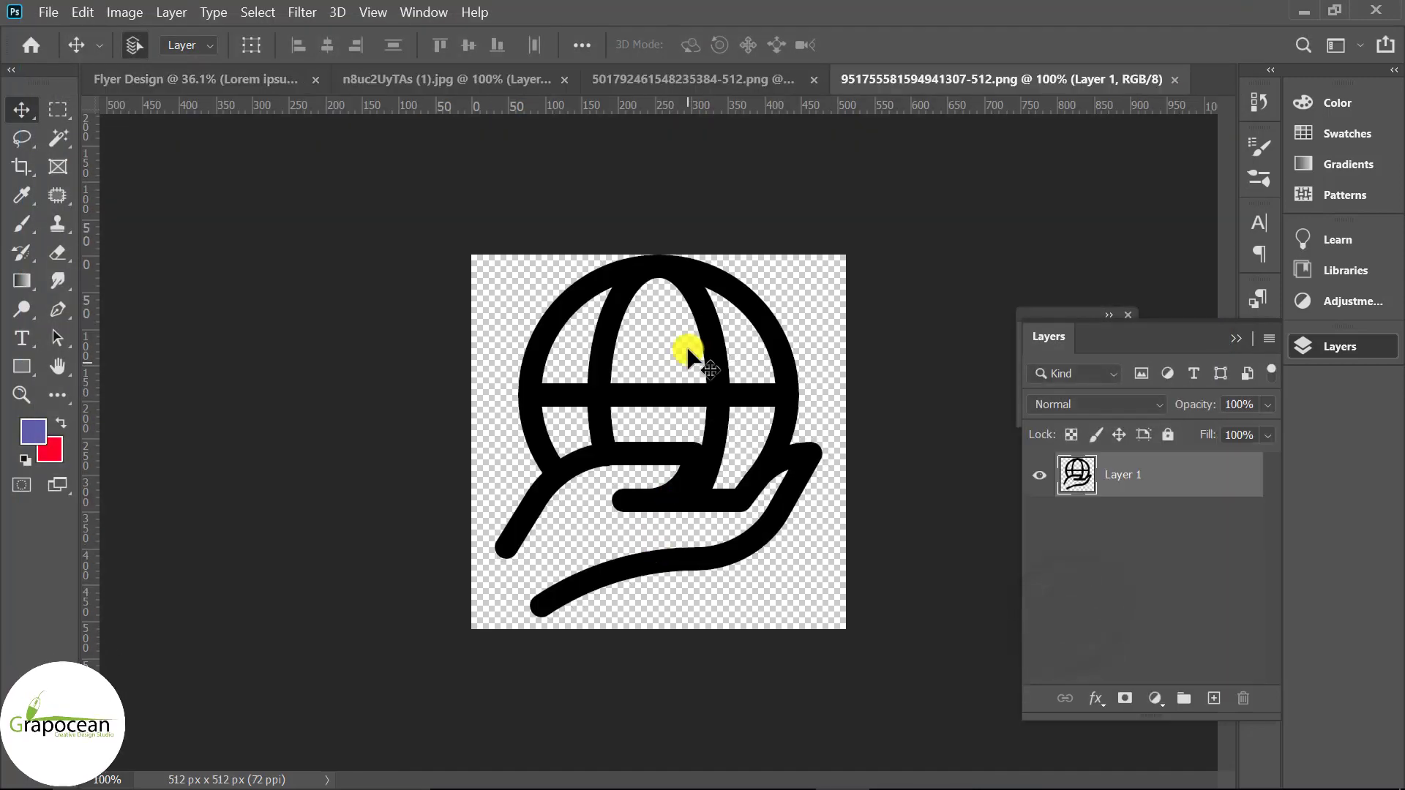
mouse_move(696, 354)
mouse_down()
mouse_move(468, 276)
mouse_move(629, 732)
mouse_up()
Scale the globe icon down and place it in the footer's lower left
key(ctrl+t)
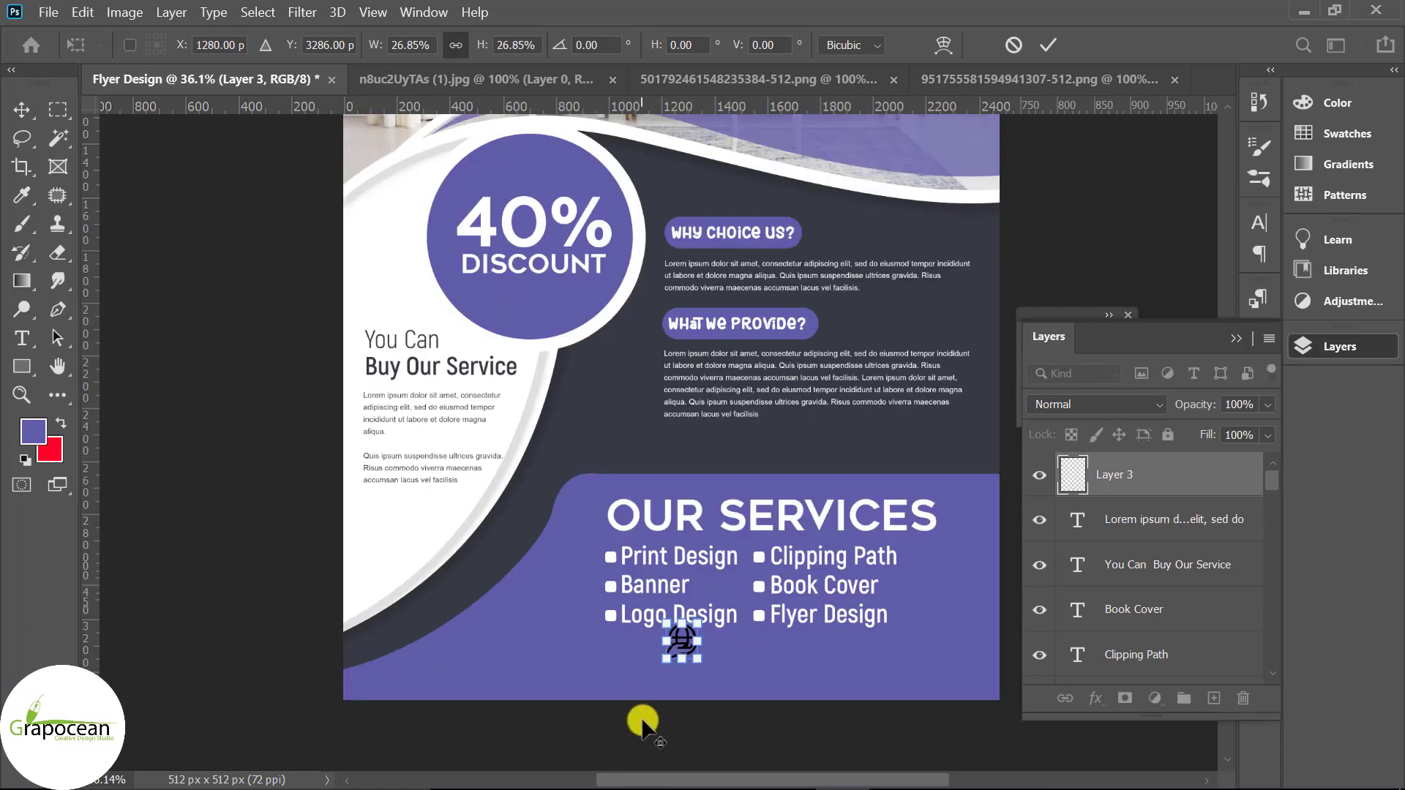
scroll(644, 715, up, 2)
mouse_move(732, 584)
mouse_down()
mouse_move(538, 706)
mouse_move(485, 701)
mouse_up()
scroll(695, 631, up, 1)
scroll(526, 656, down, 3)
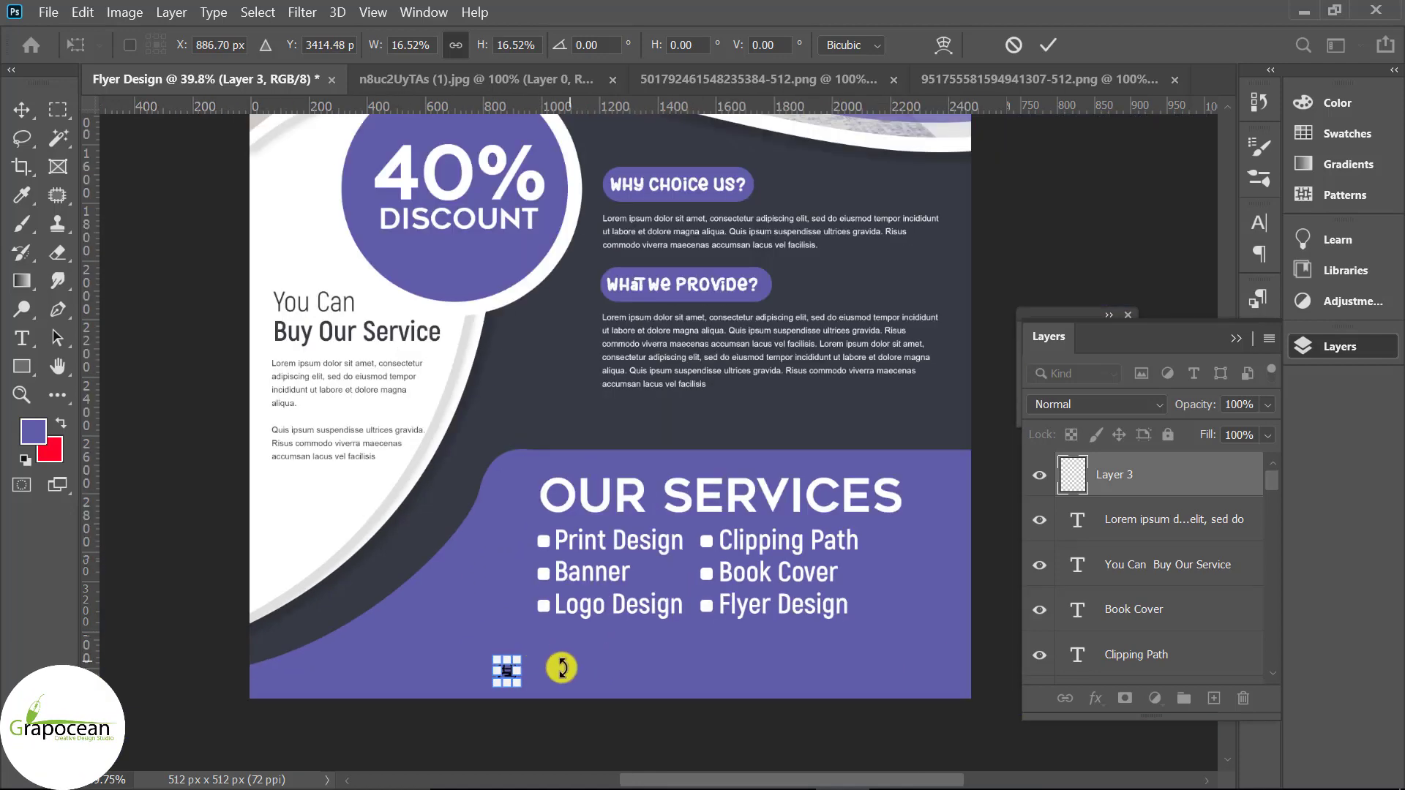
scroll(502, 690, up, 3)
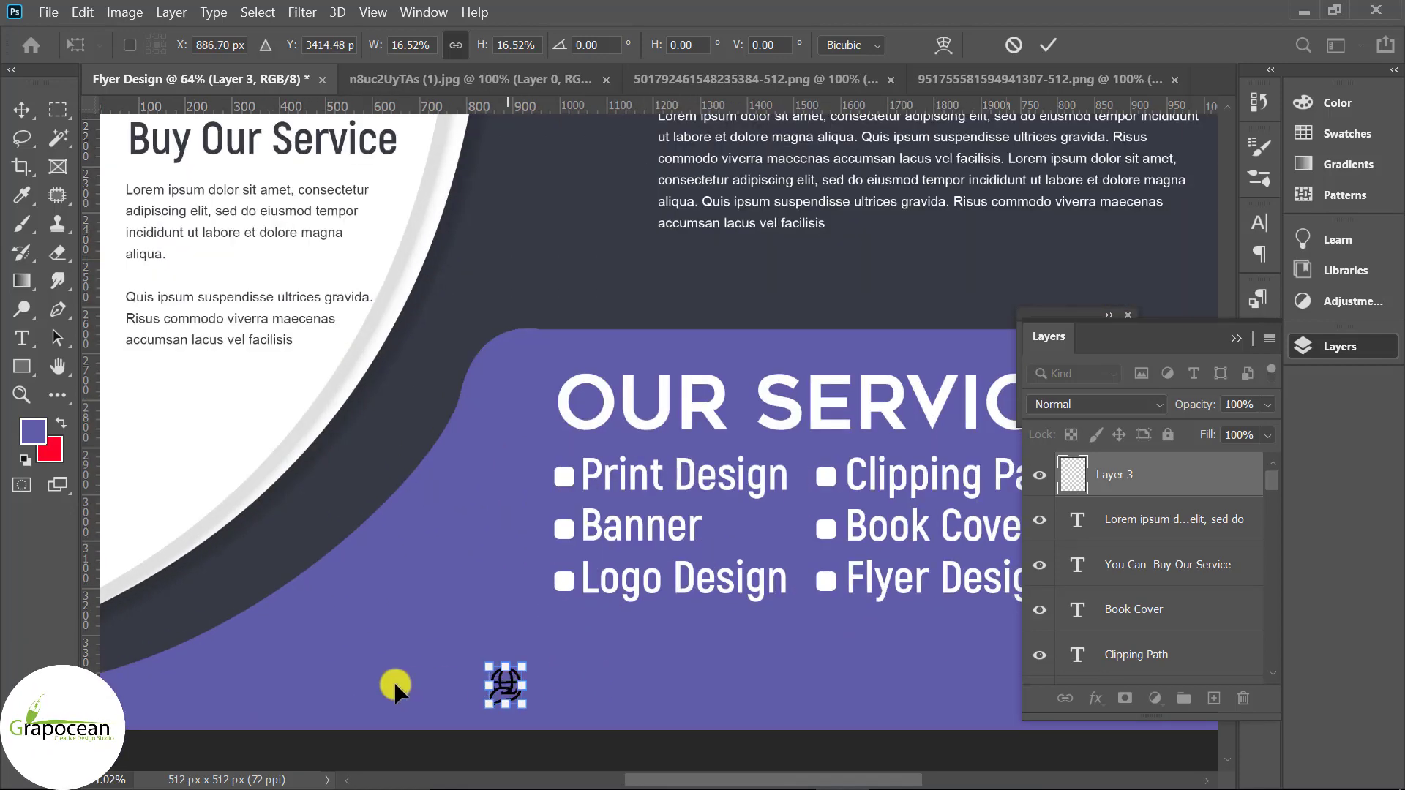
mouse_move(503, 686)
mouse_down()
mouse_move(339, 583)
mouse_move(353, 703)
mouse_up()
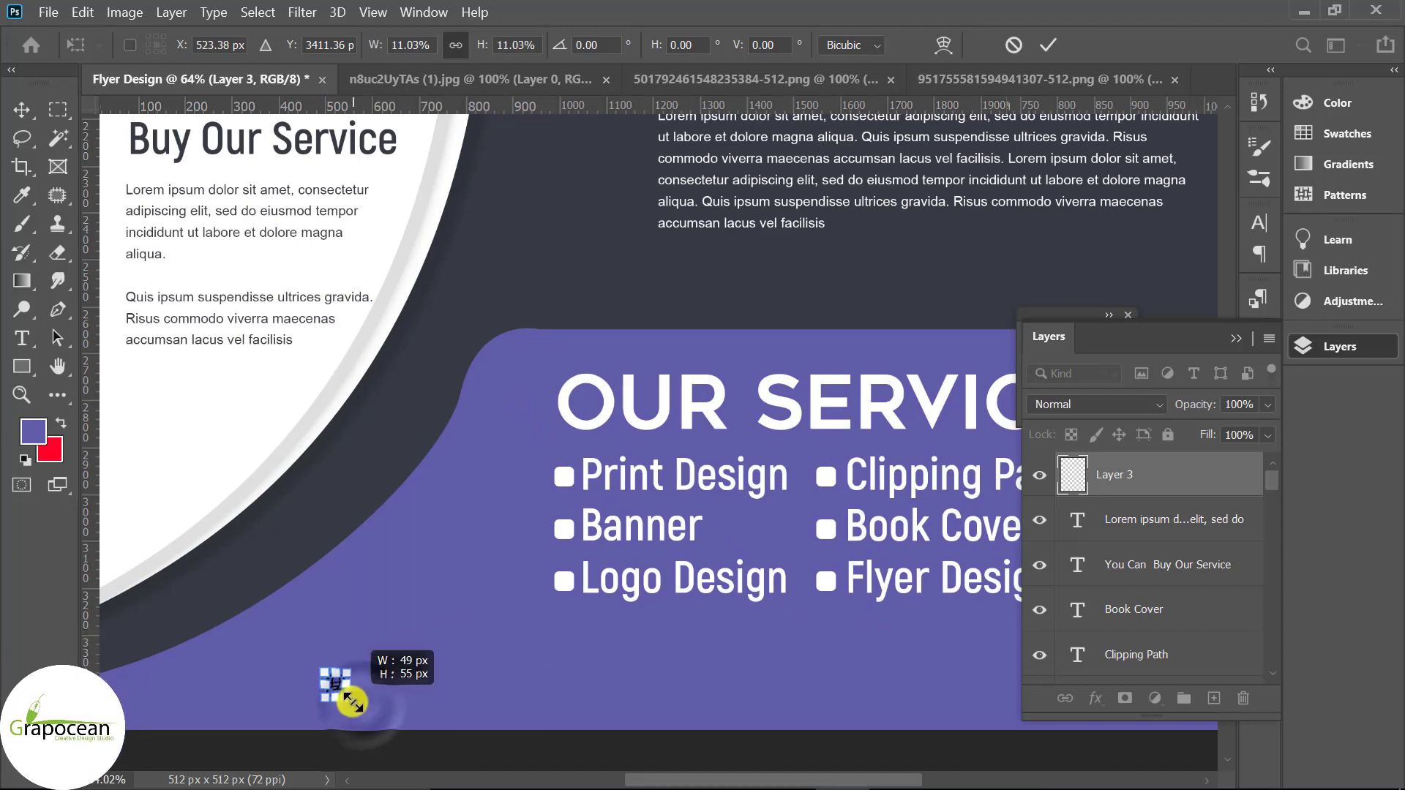
click(1047, 45)
scroll(695, 618, down, 2)
scroll(695, 618, down, 1)
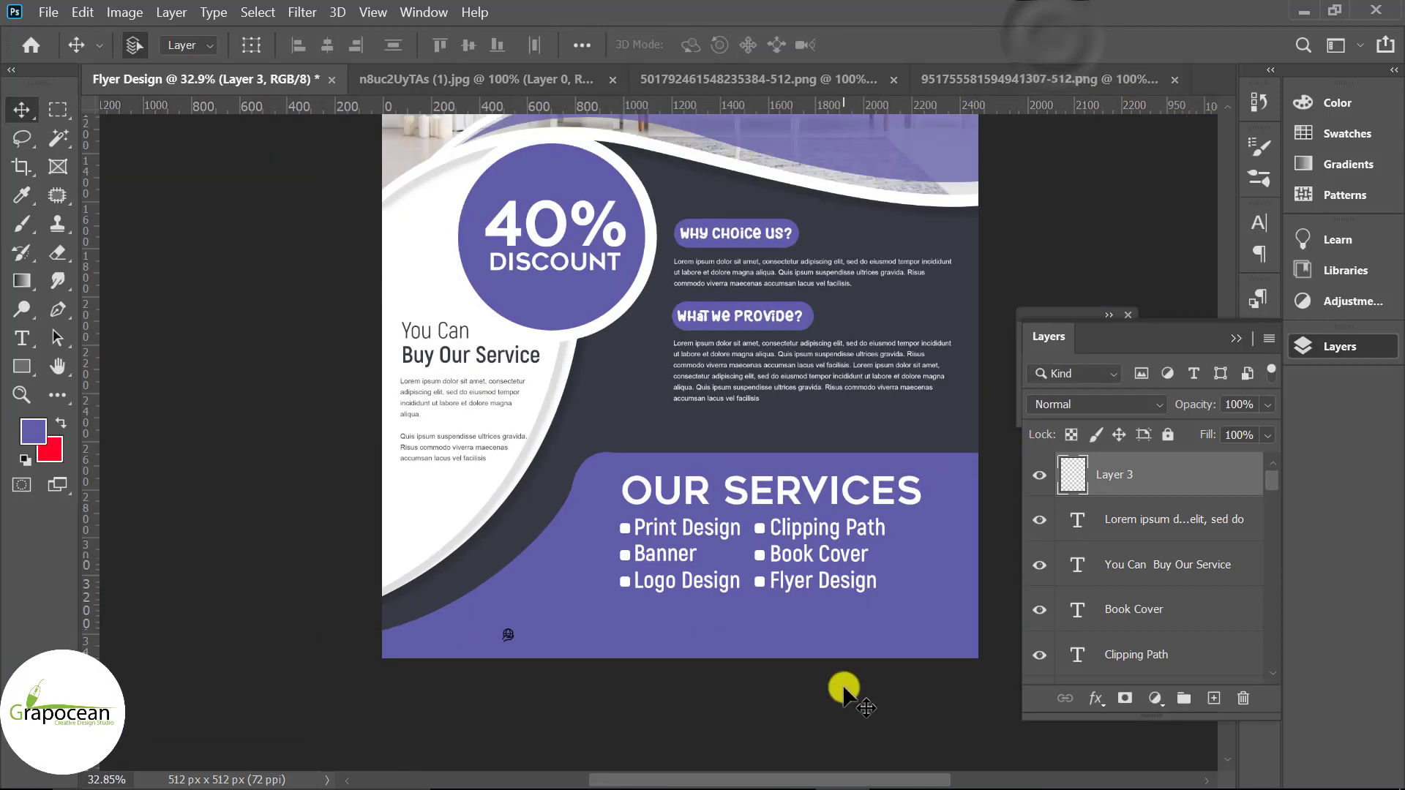
scroll(512, 674, up, 2)
Enlarge the globe icon slightly to fine-tune its size
key(ctrl+t)
scroll(540, 674, up, 1)
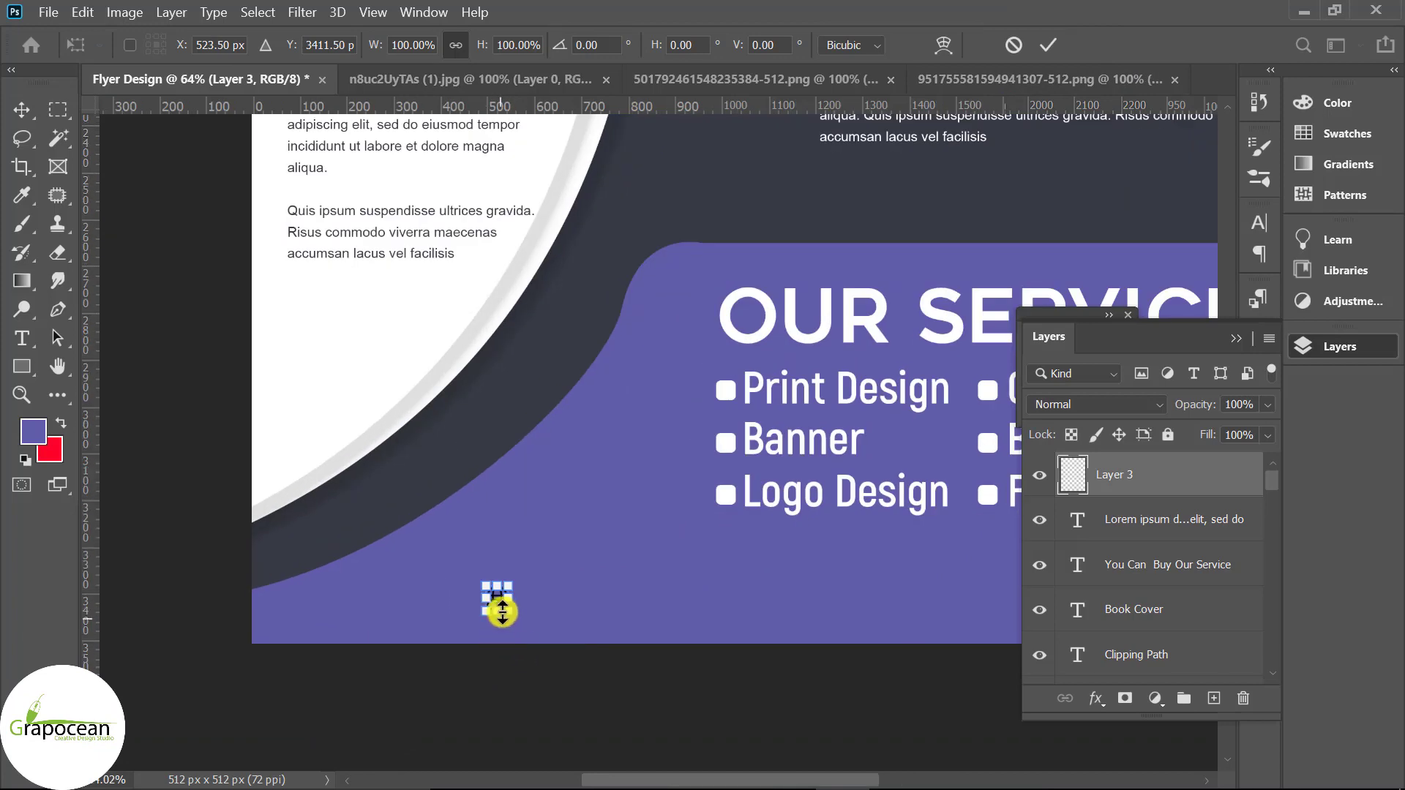
drag(514, 618, 521, 627)
click(1060, 45)
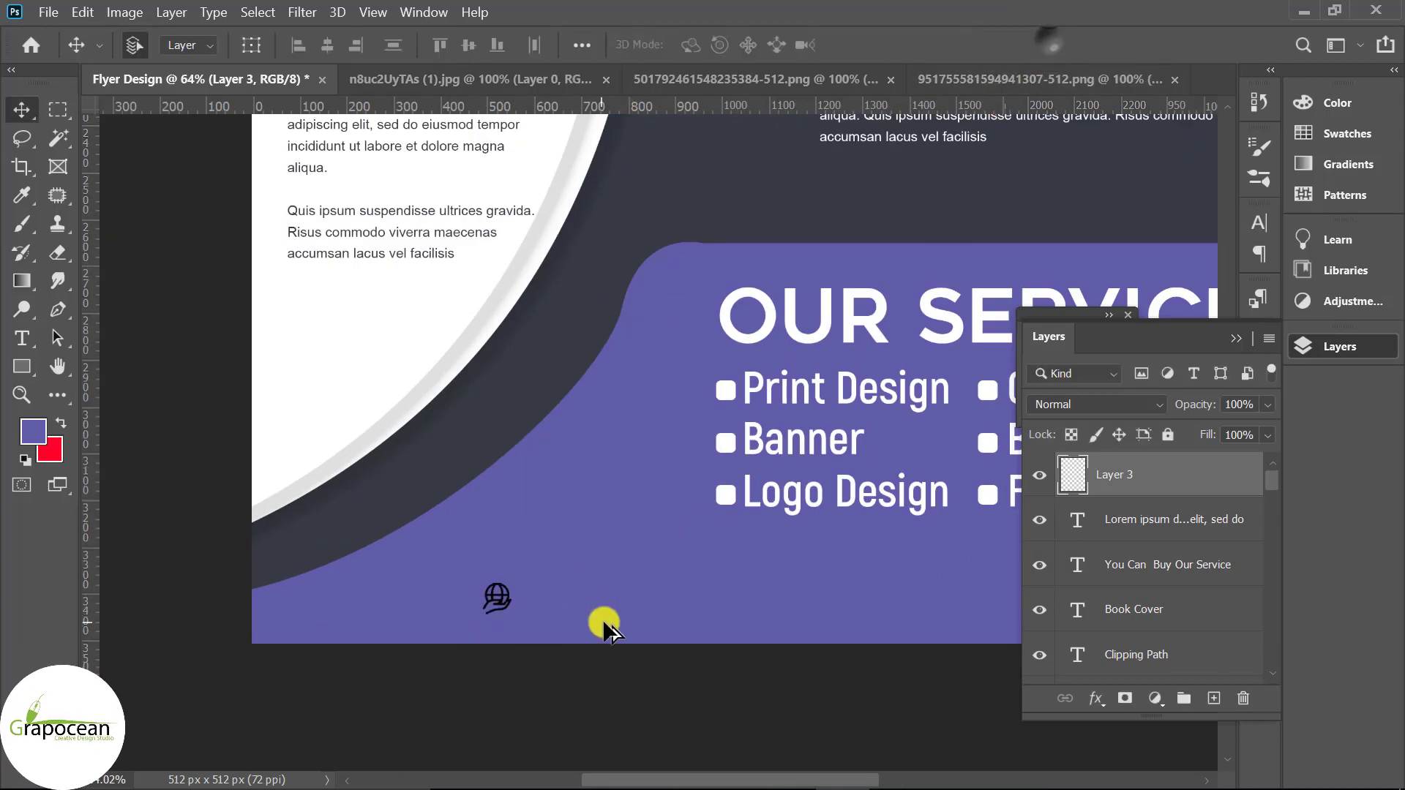
scroll(714, 672, down, 3)
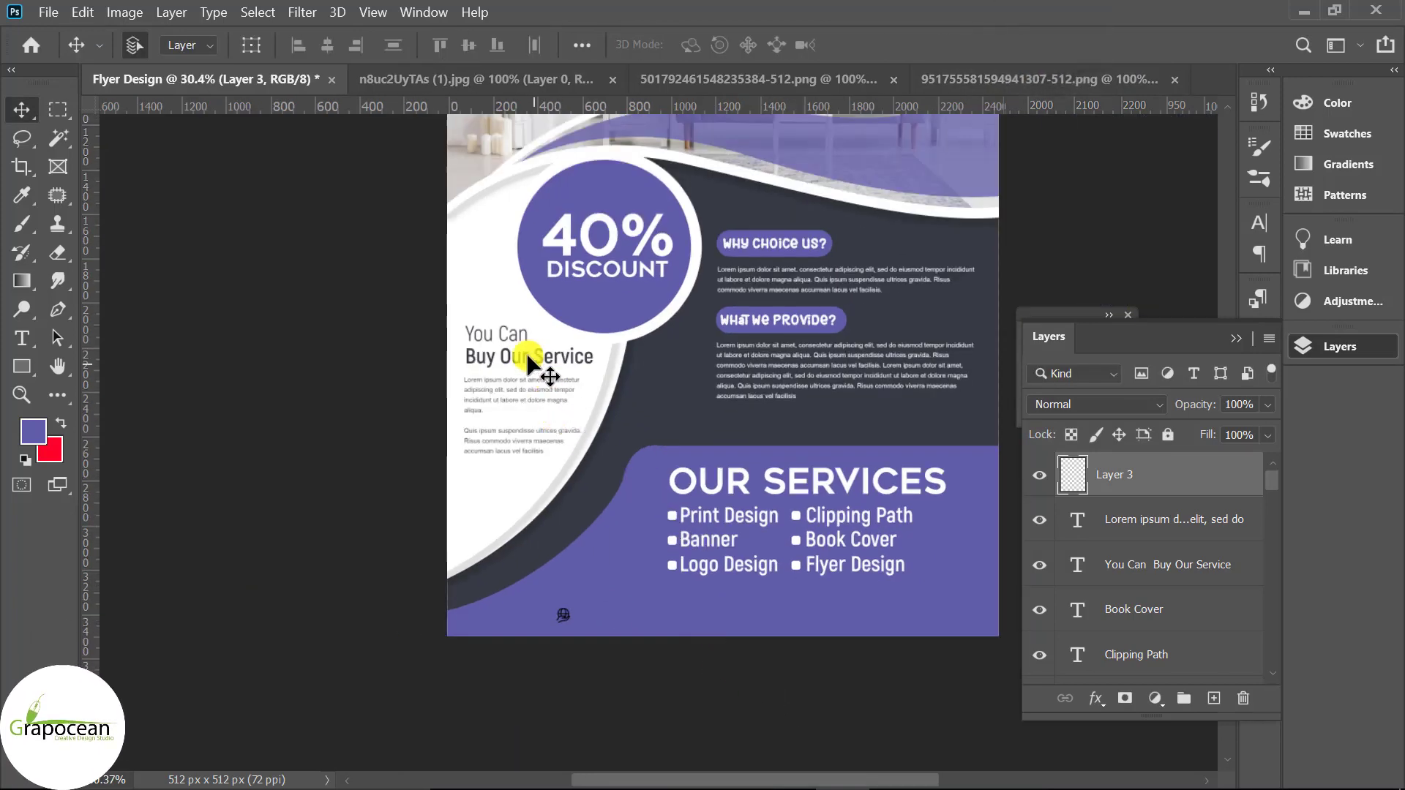
scroll(741, 543, up, 1)
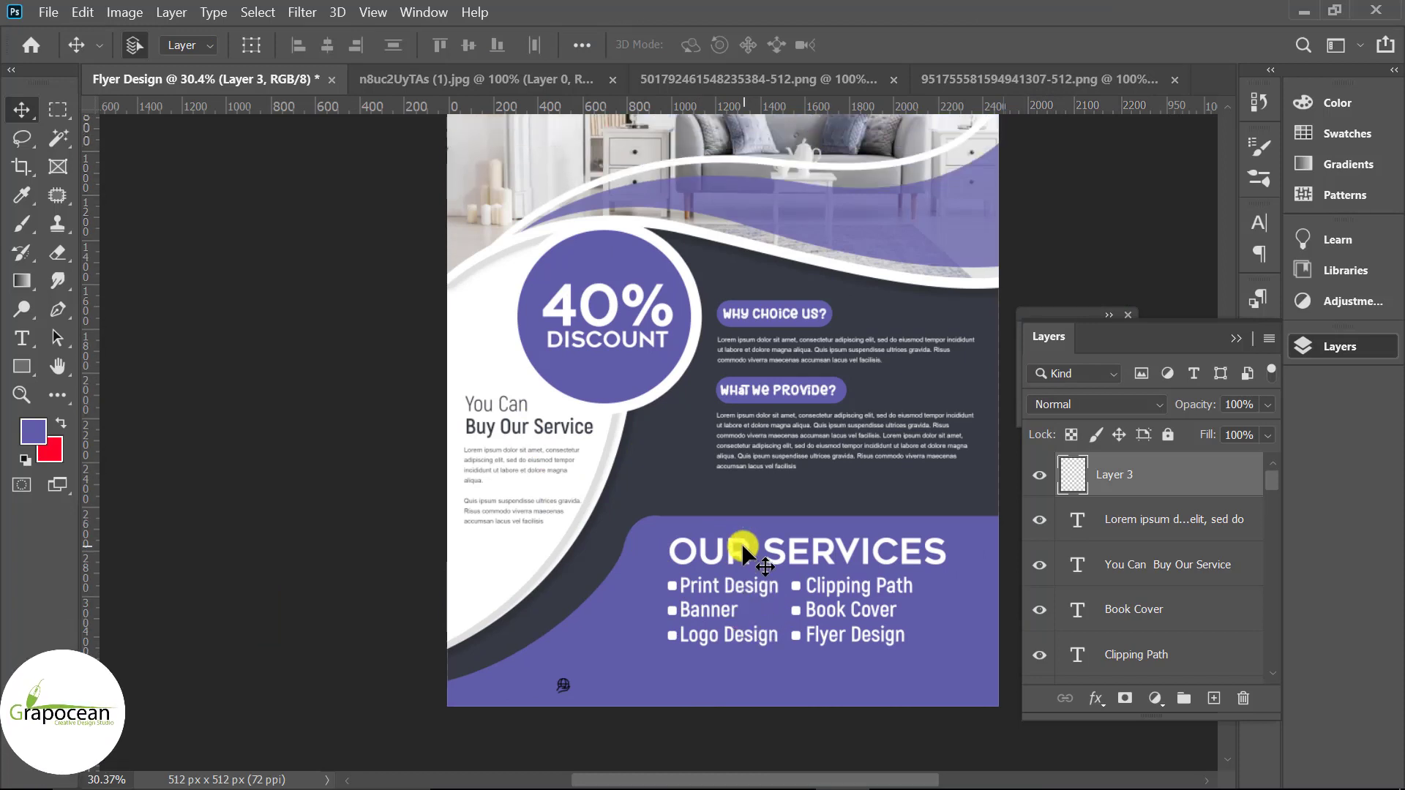
scroll(740, 543, down, 1)
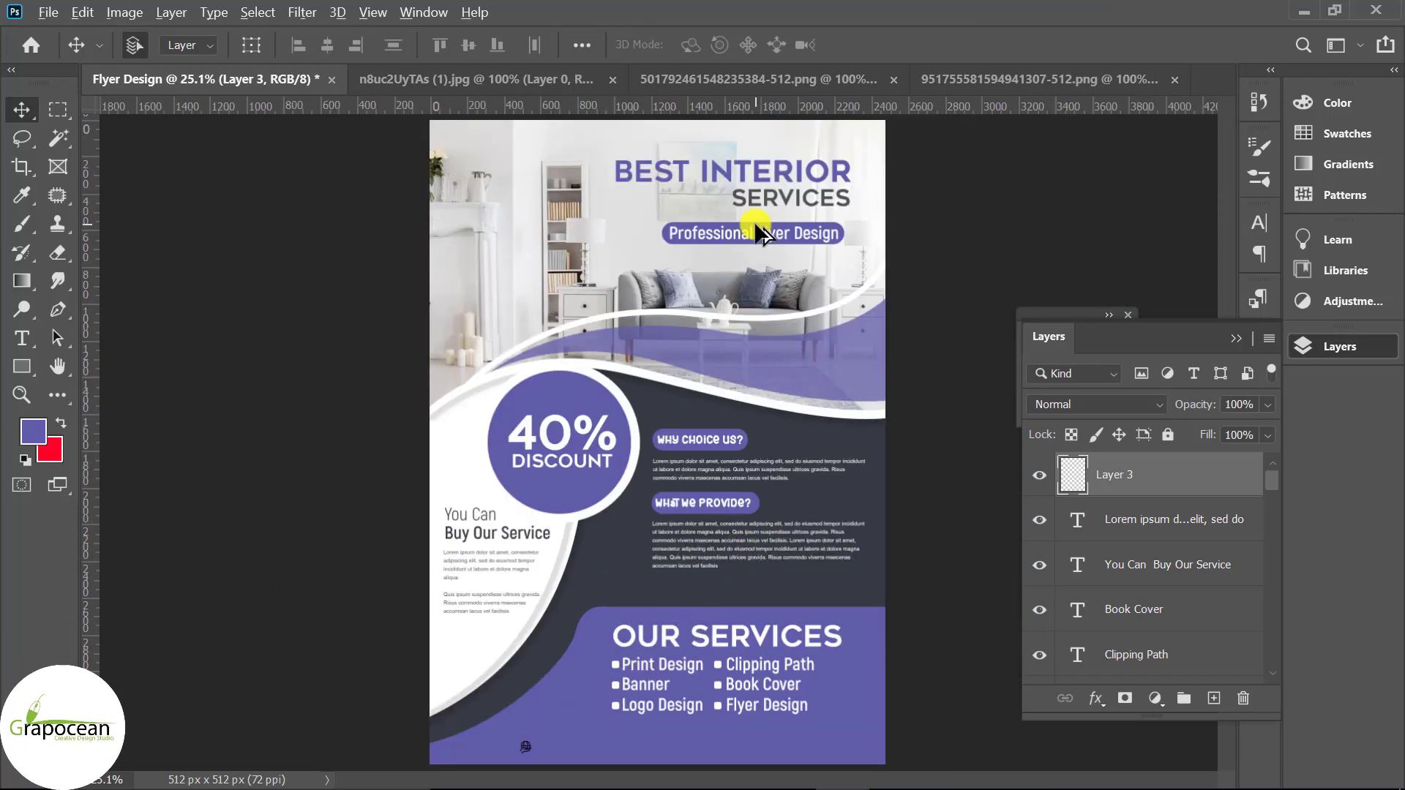
Copy the Professional Flyer Design text down beside the globe icon
drag(757, 232, 619, 743)
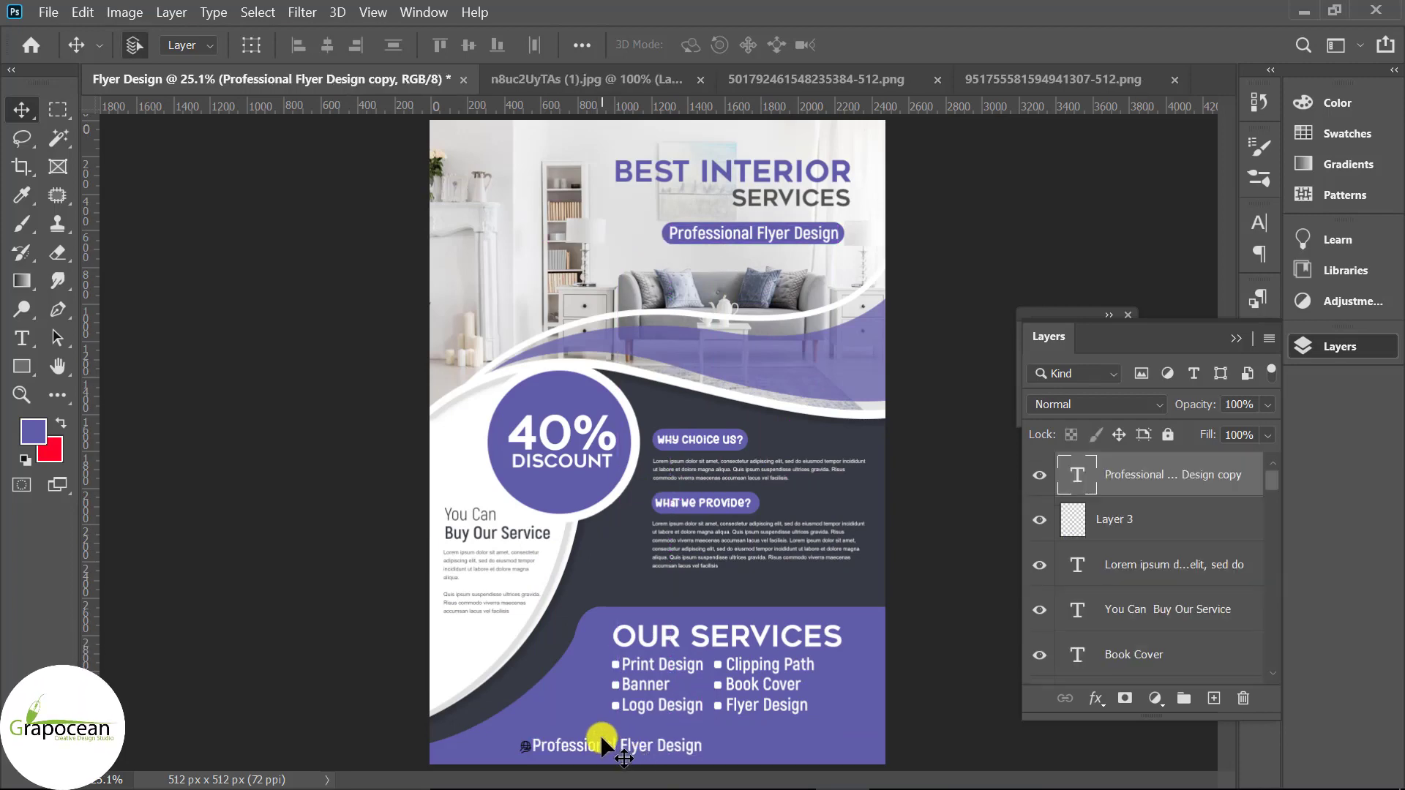
scroll(602, 739, up, 2)
scroll(604, 750, up, 2)
click(23, 340)
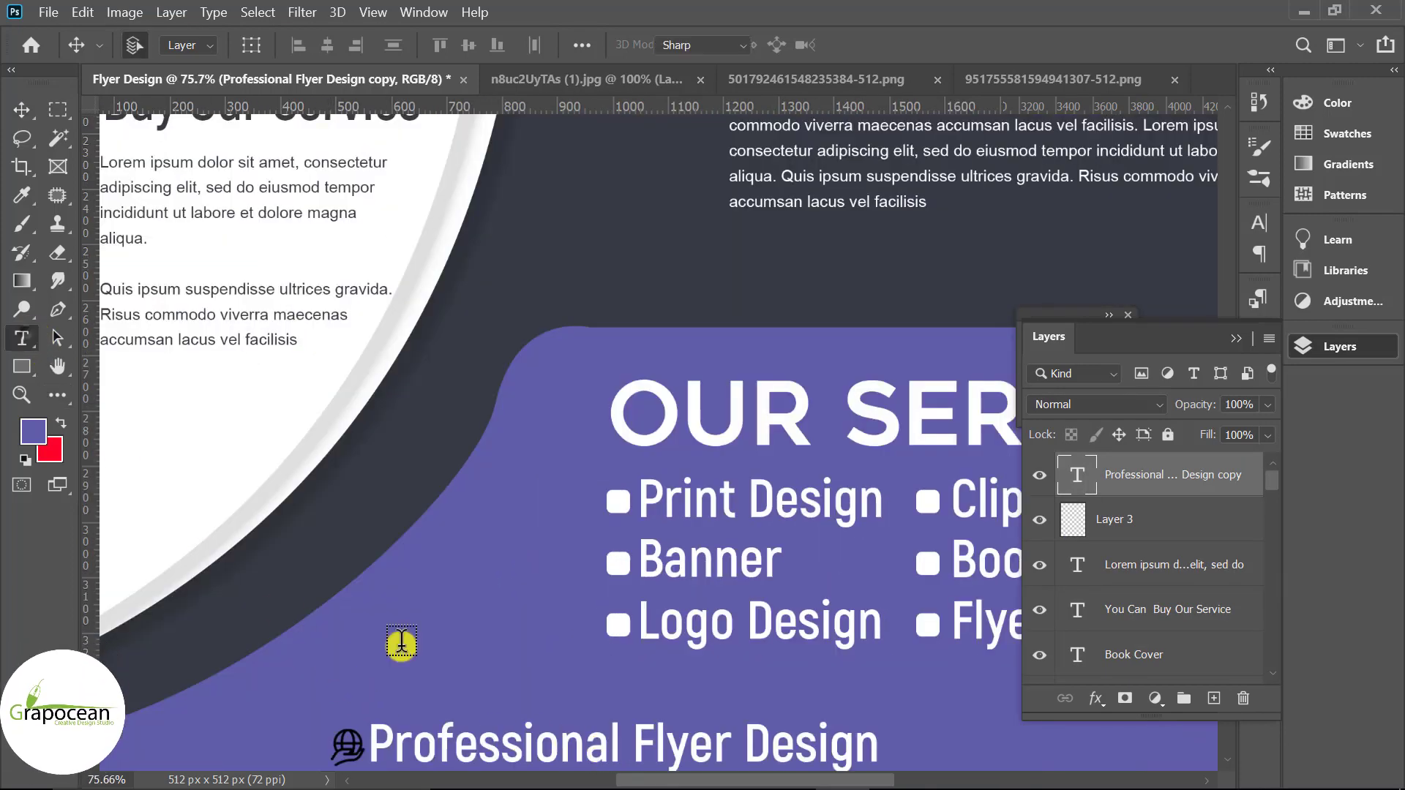
scroll(388, 681, down, 2)
drag(373, 658, 1129, 734)
text(w)
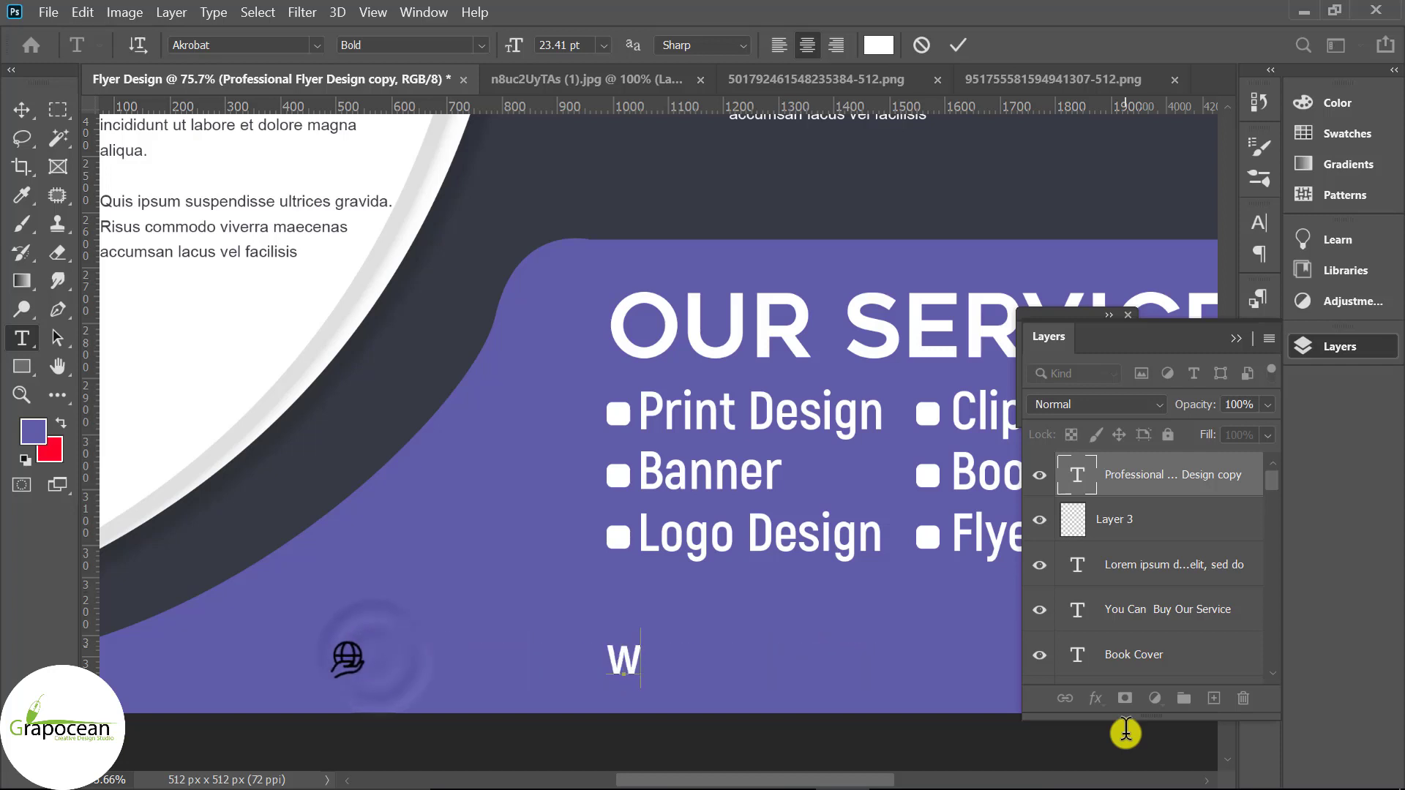
text(ww.grapo)
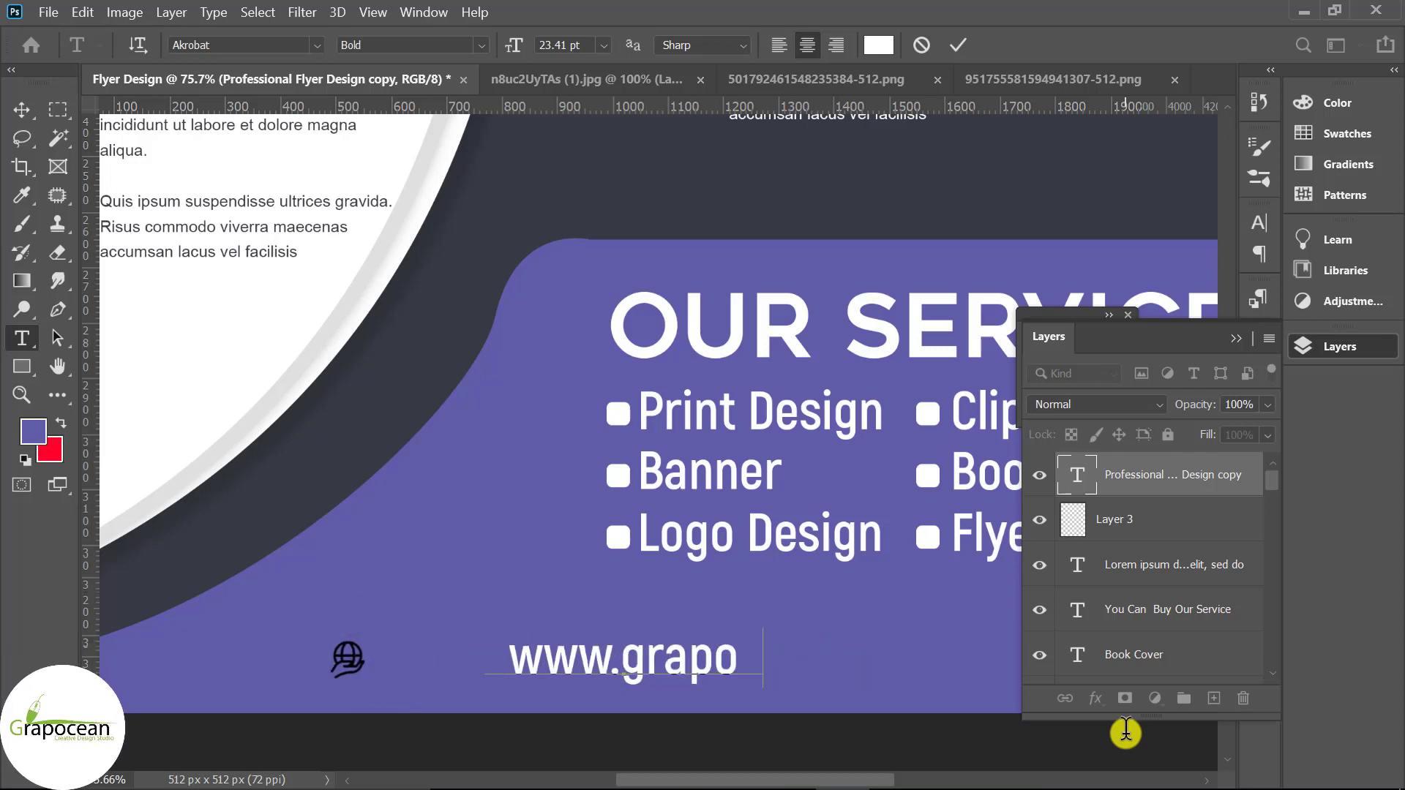
text(cean.com)
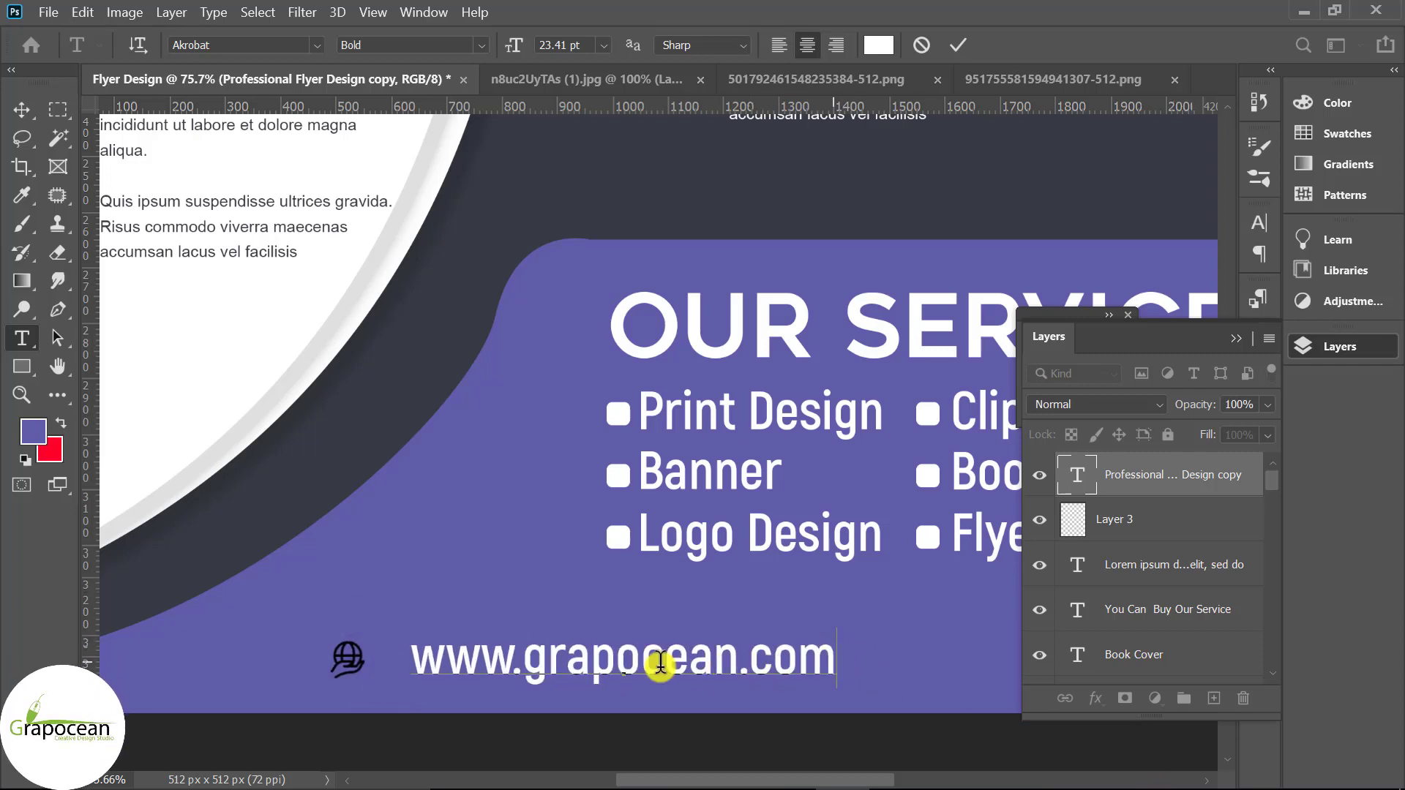
Set the website address font size to 11 pt
key(ctrl+a)
scroll(490, 183, left, 1)
click(566, 45)
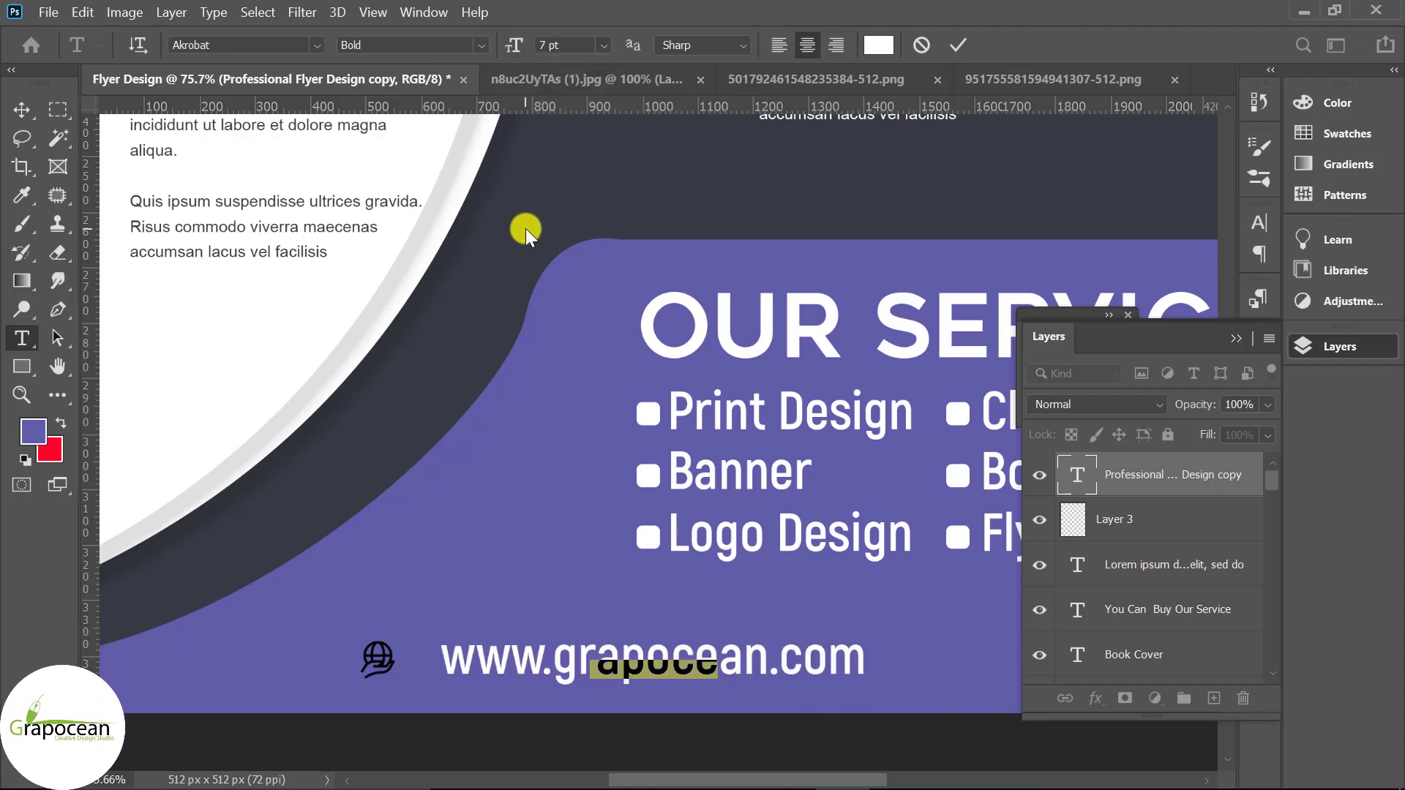
key(Return)
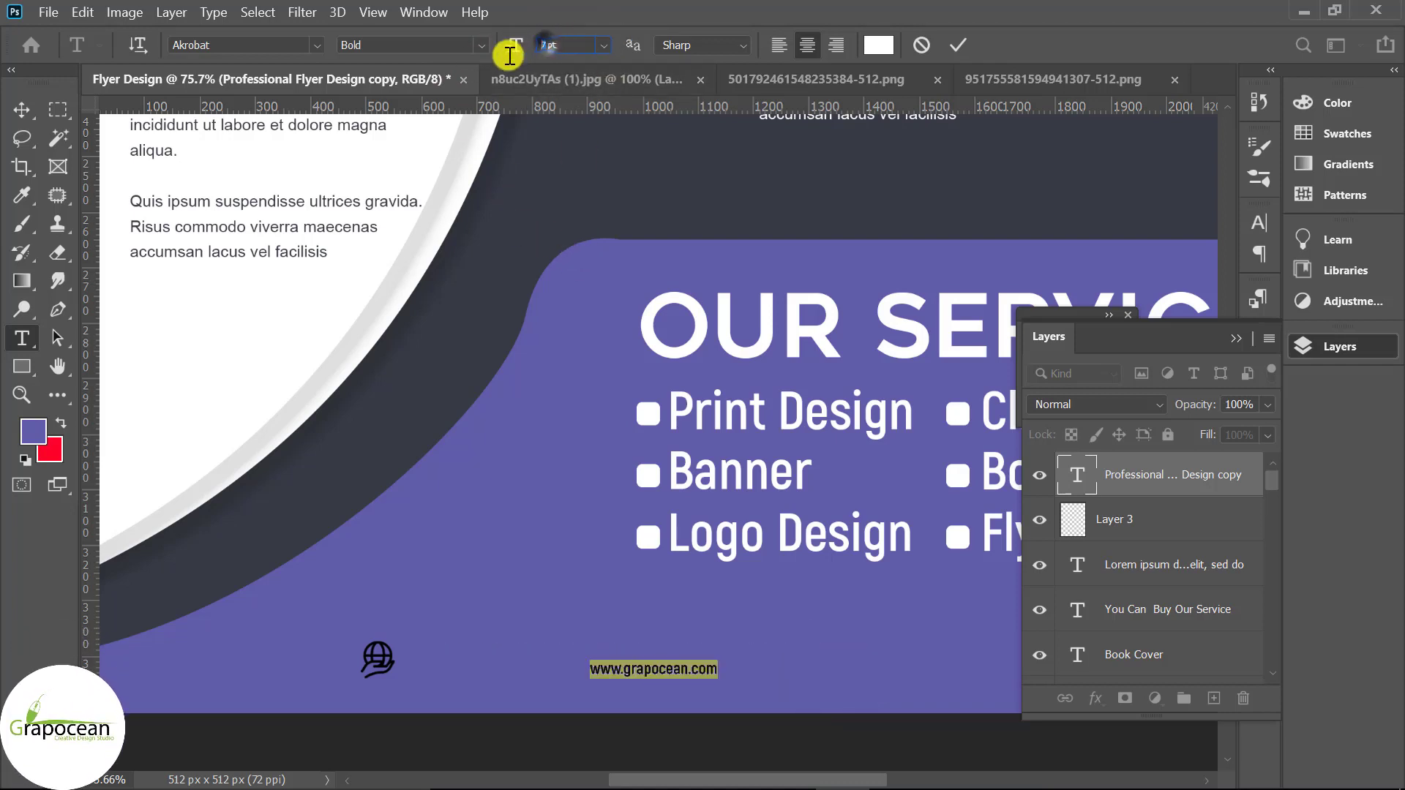
drag(505, 59, 507, 58)
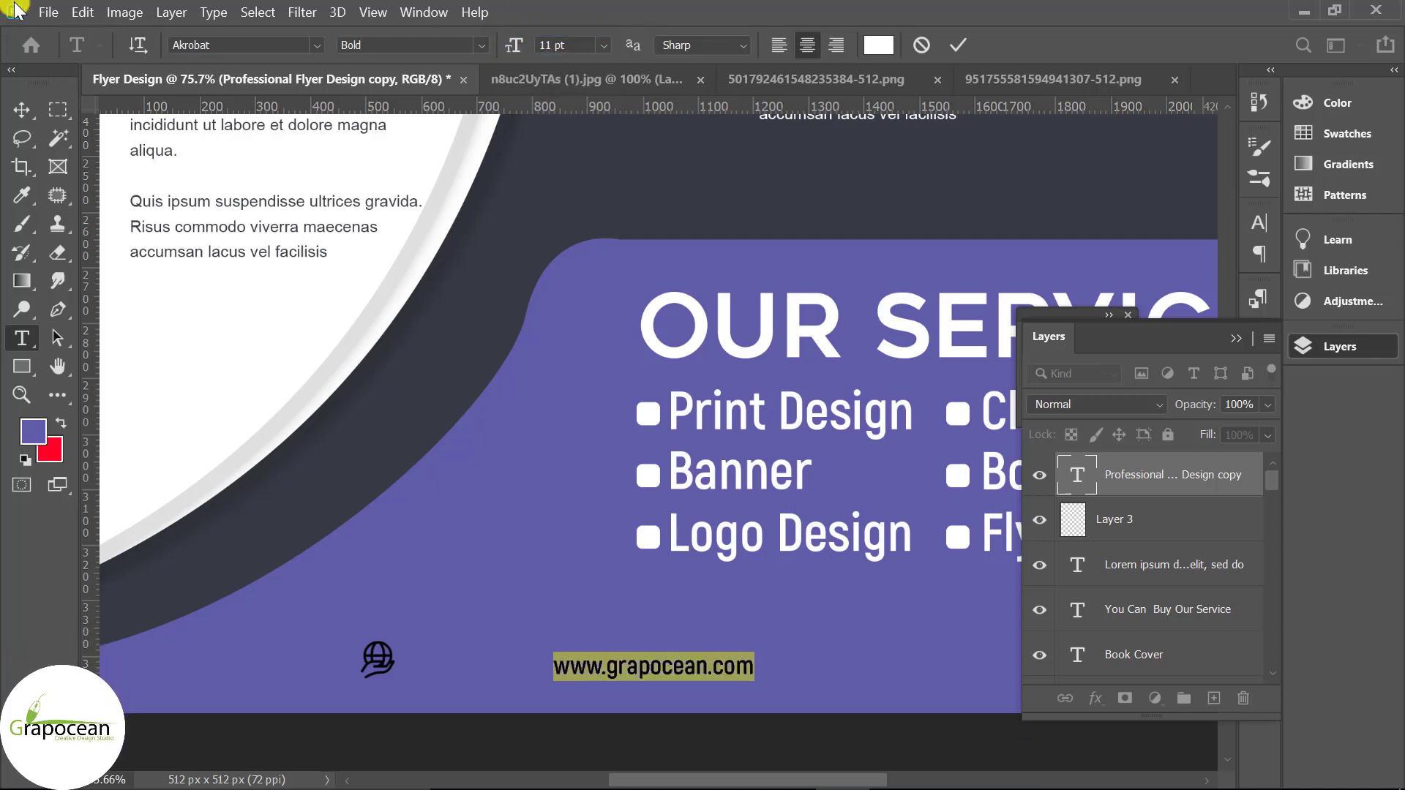
click(19, 108)
drag(628, 667, 501, 666)
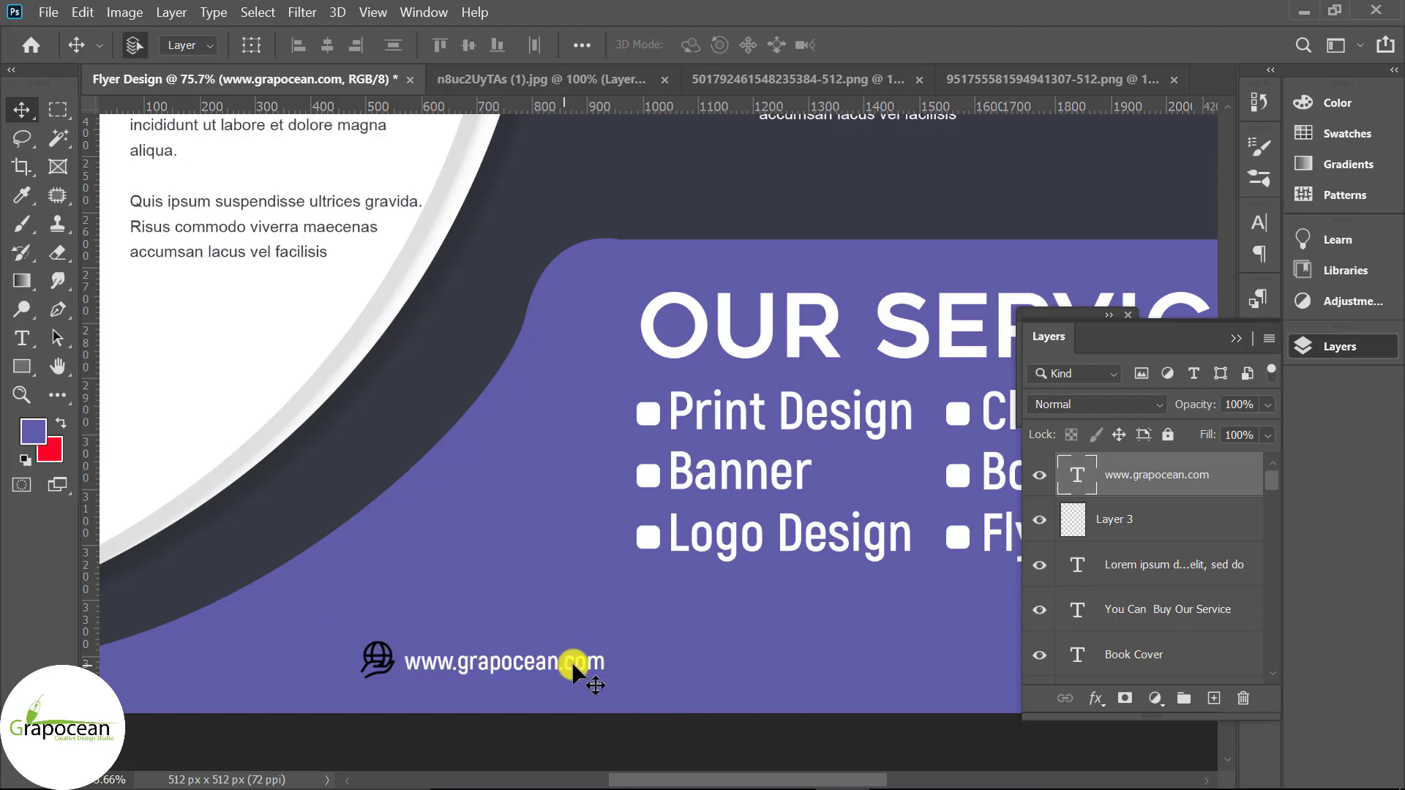
drag(574, 667, 566, 665)
scroll(567, 669, down, 2)
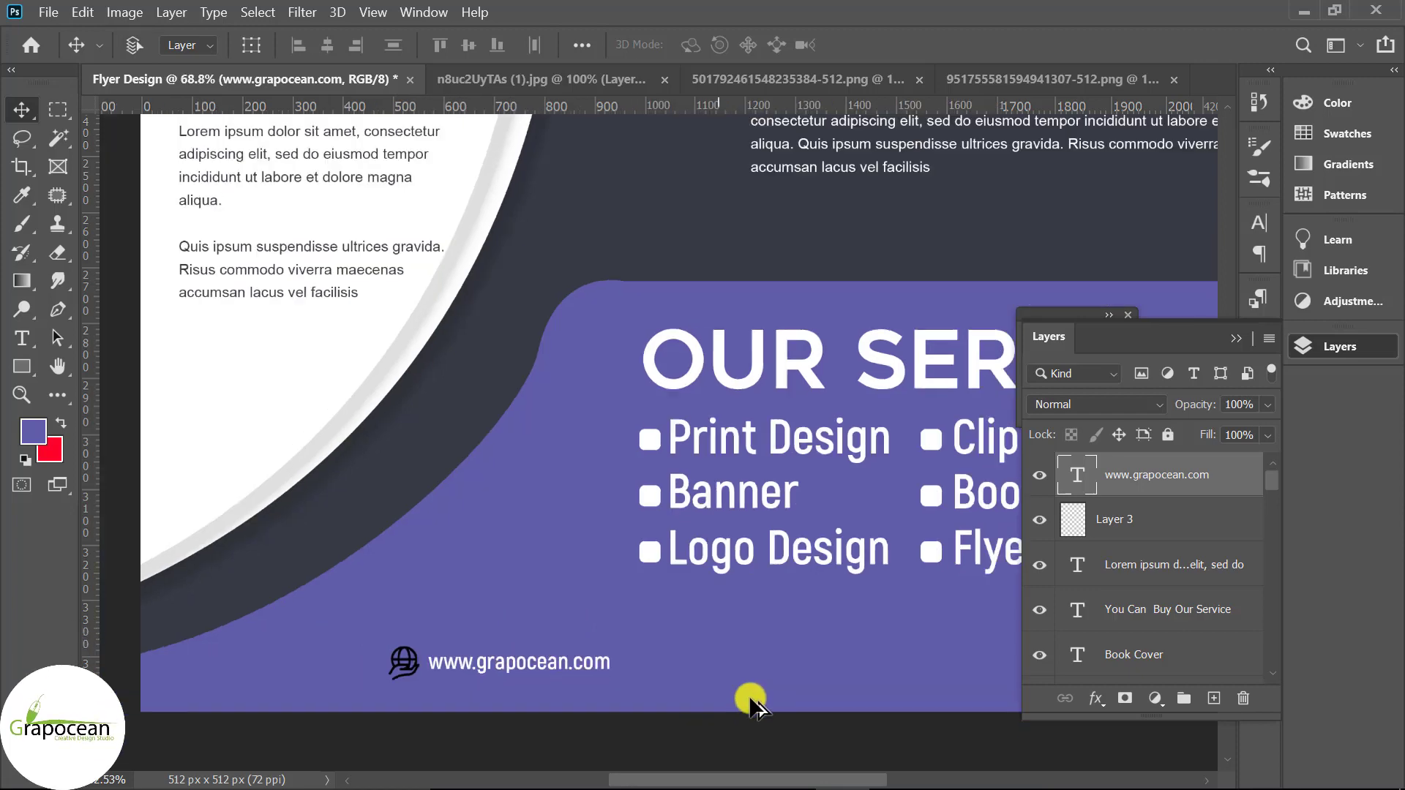
scroll(753, 703, down, 2)
scroll(637, 735, up, 2)
scroll(512, 636, up, 2)
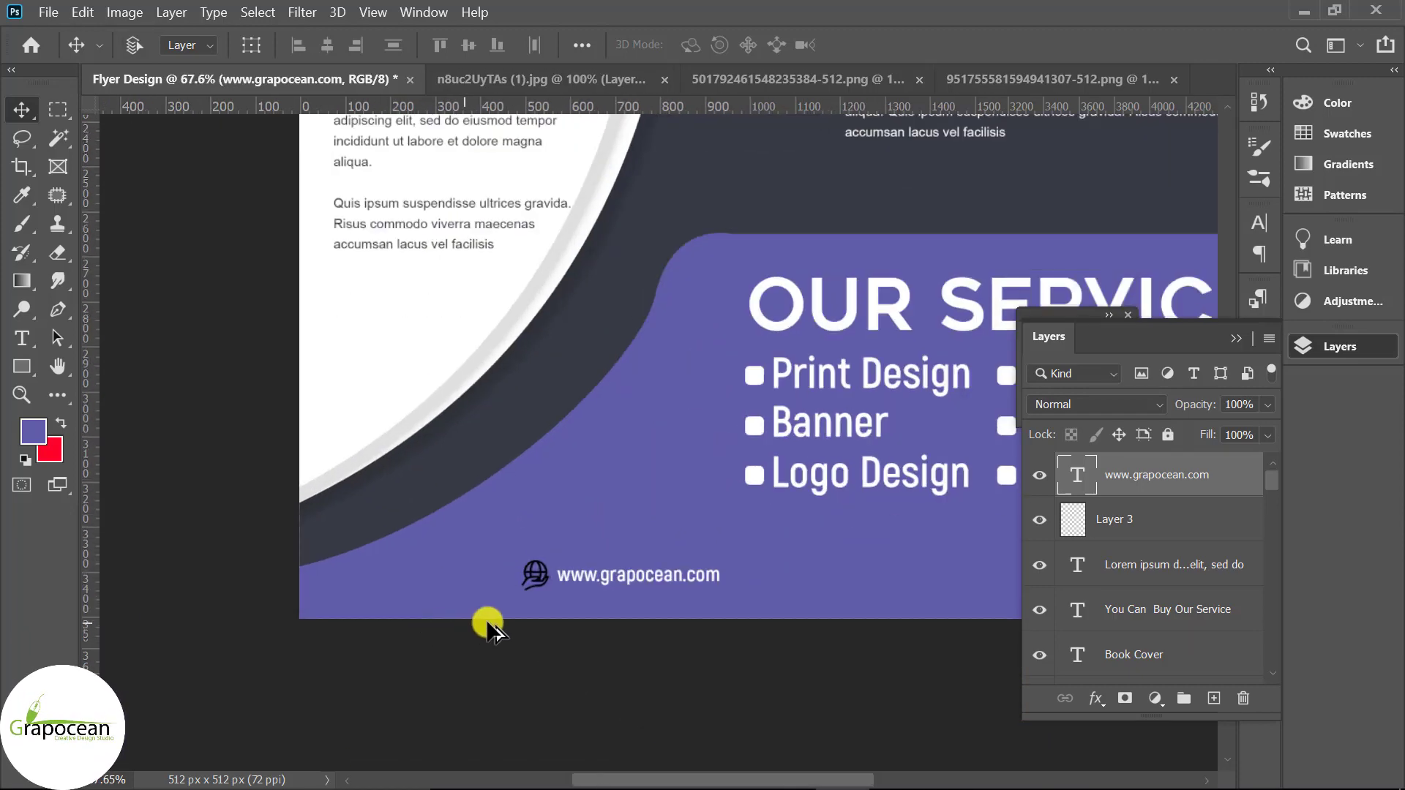
scroll(564, 552, up, 2)
Add a Color Overlay layer style to the globe icon layer
click(564, 552)
right_click(1150, 514)
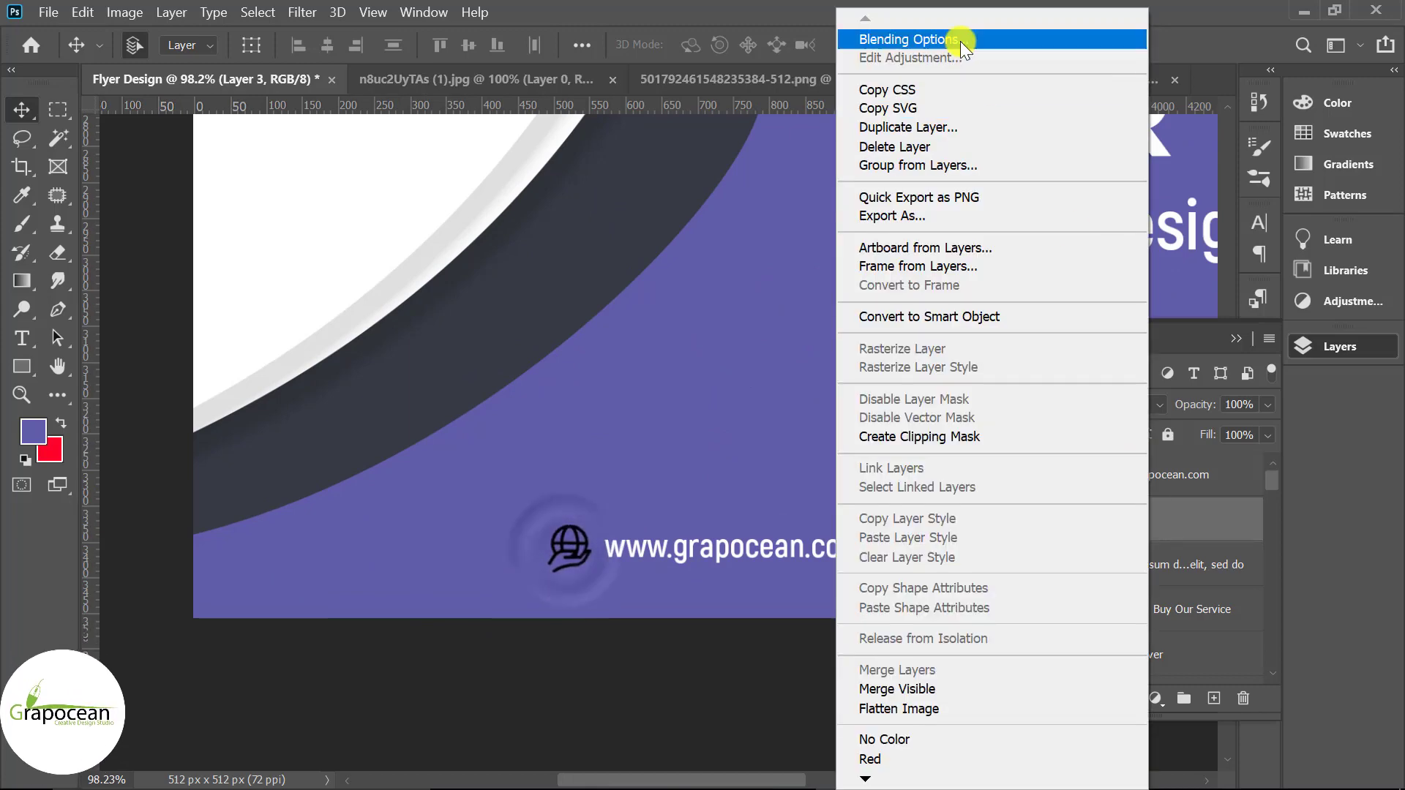
click(915, 40)
click(479, 560)
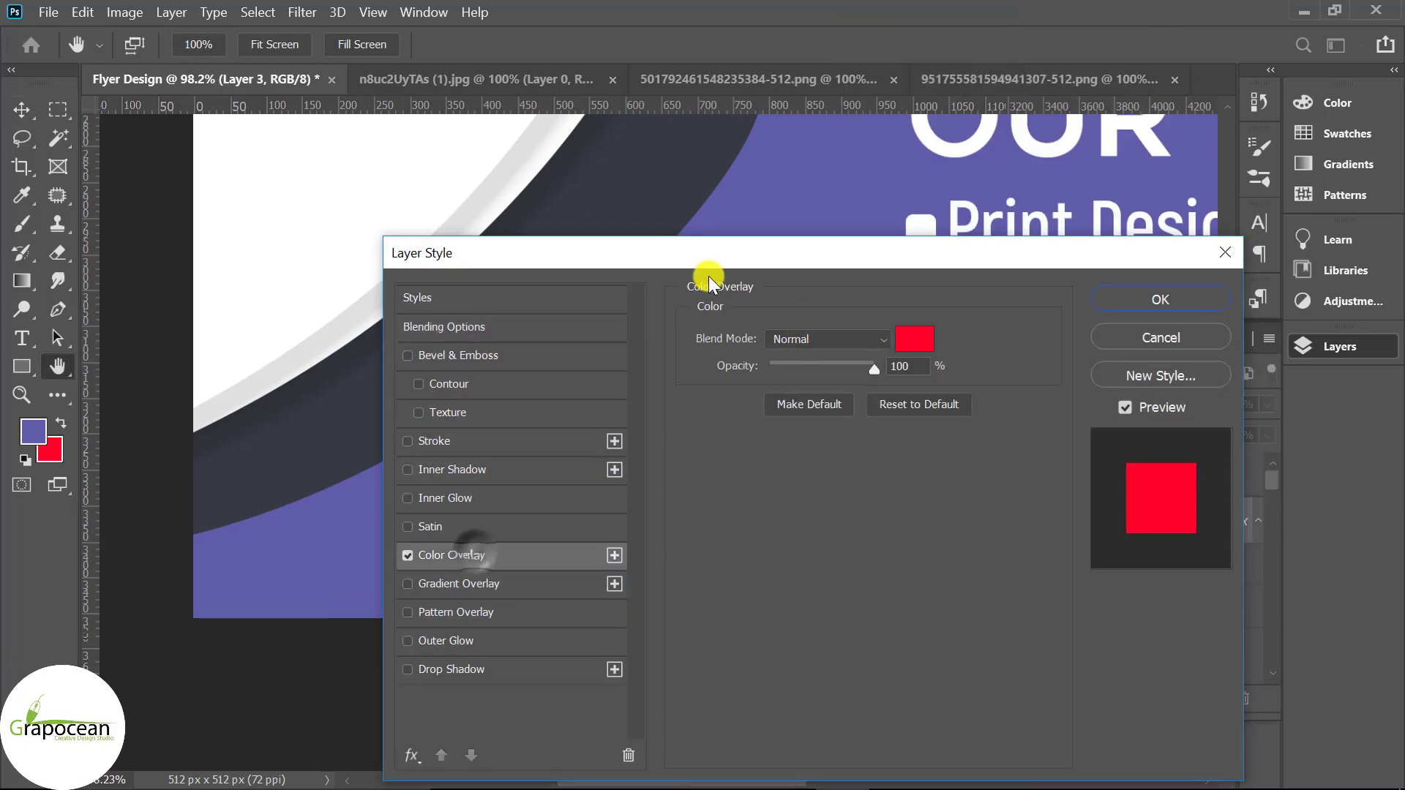
drag(708, 253, 1171, 361)
Set the globe's overlay colour to white and apply it
click(1379, 447)
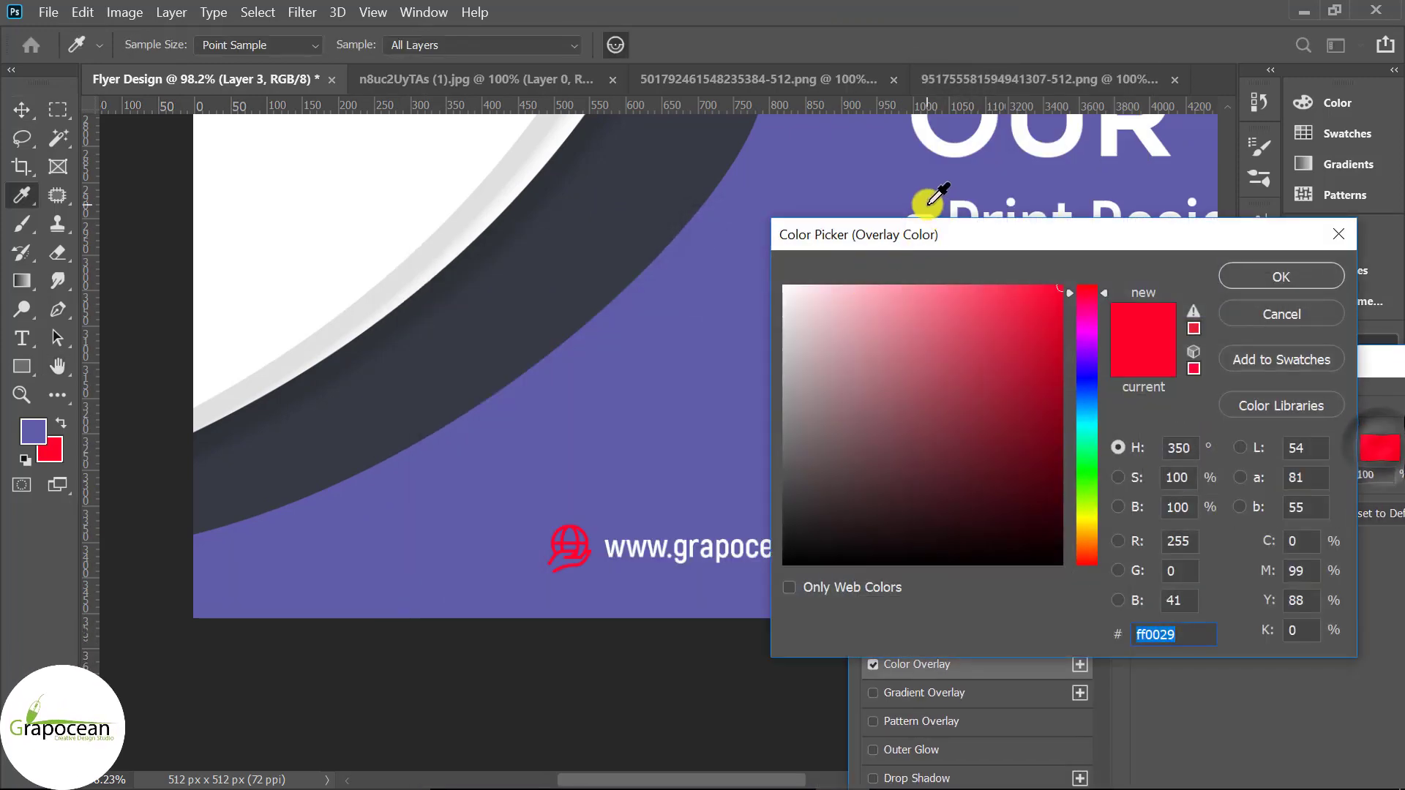
click(653, 210)
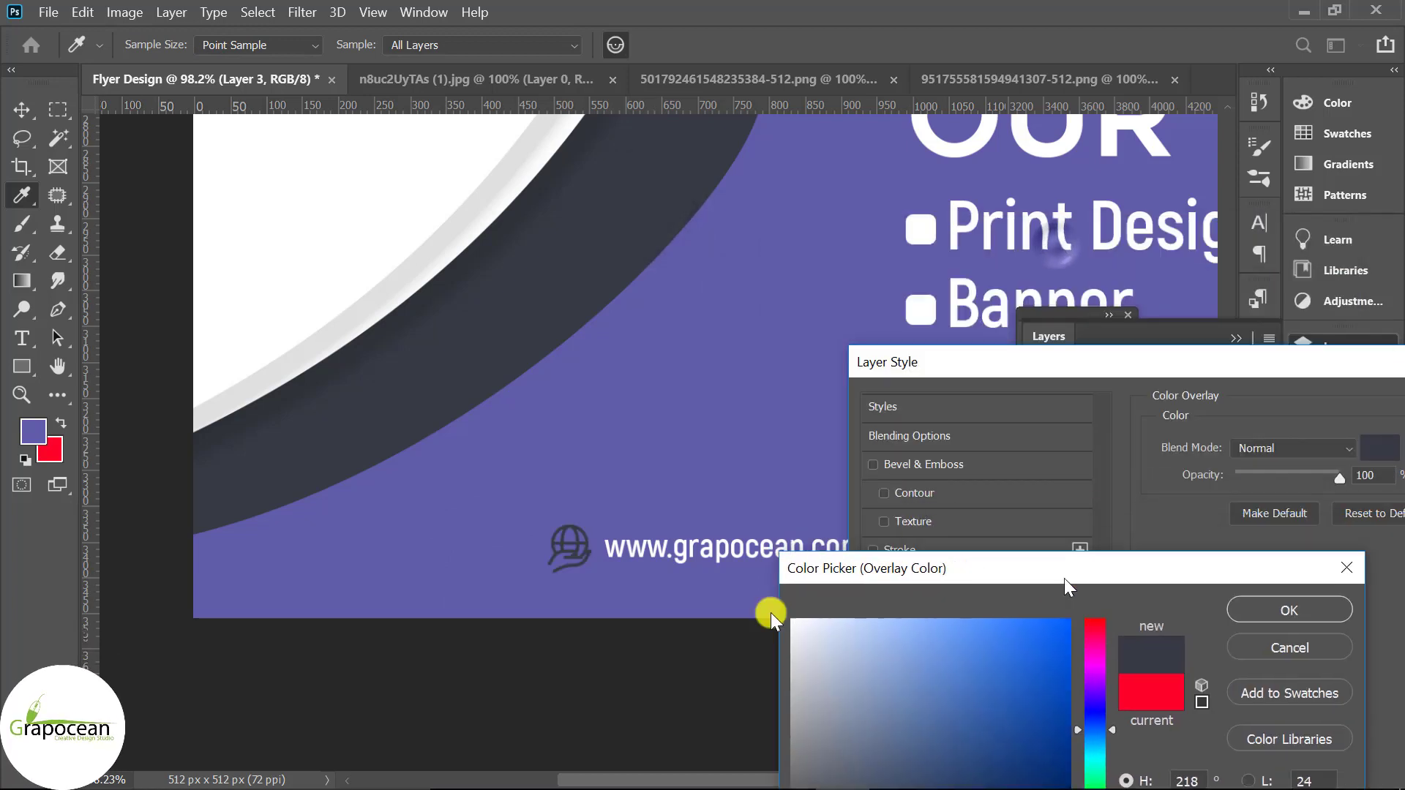
drag(1056, 245, 415, 625)
click(199, 708)
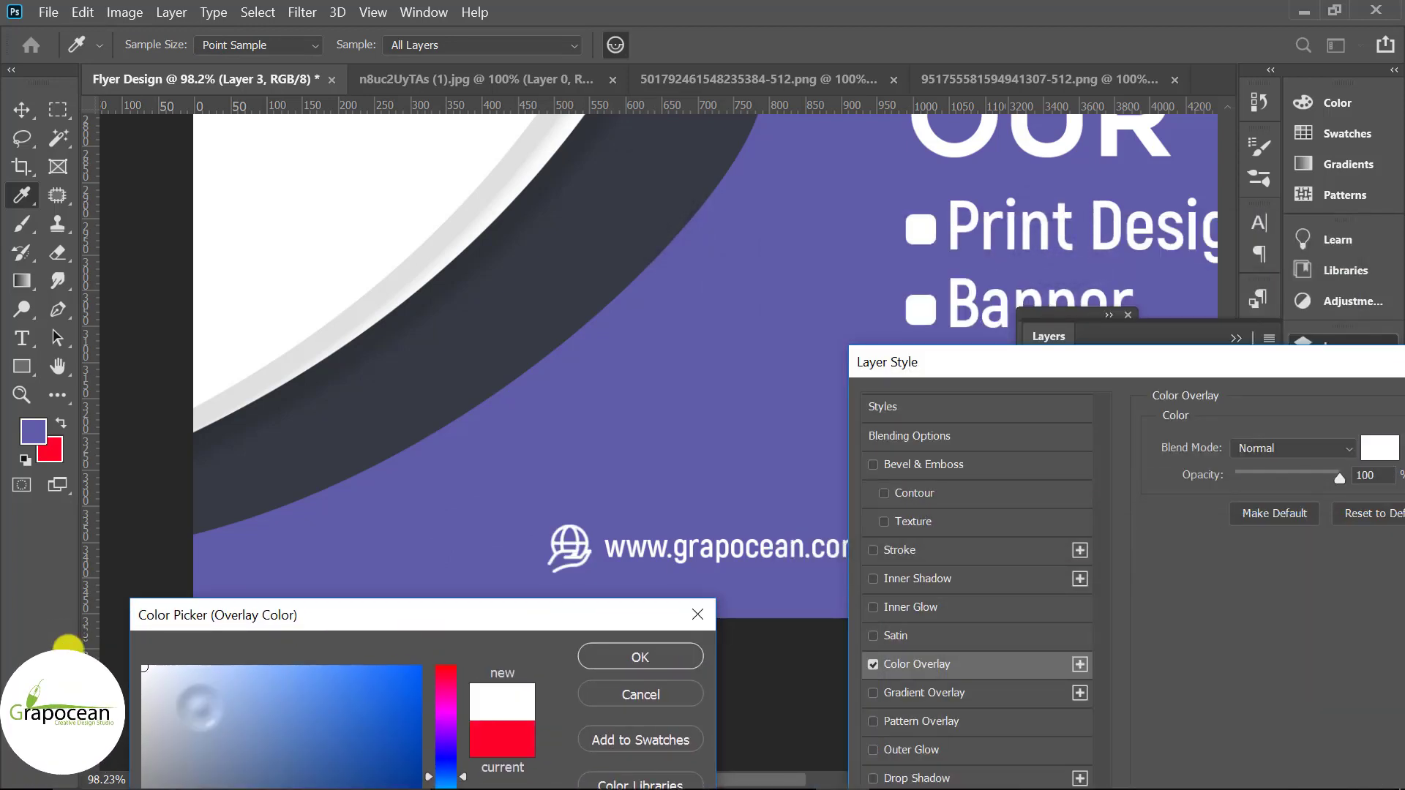
click(662, 654)
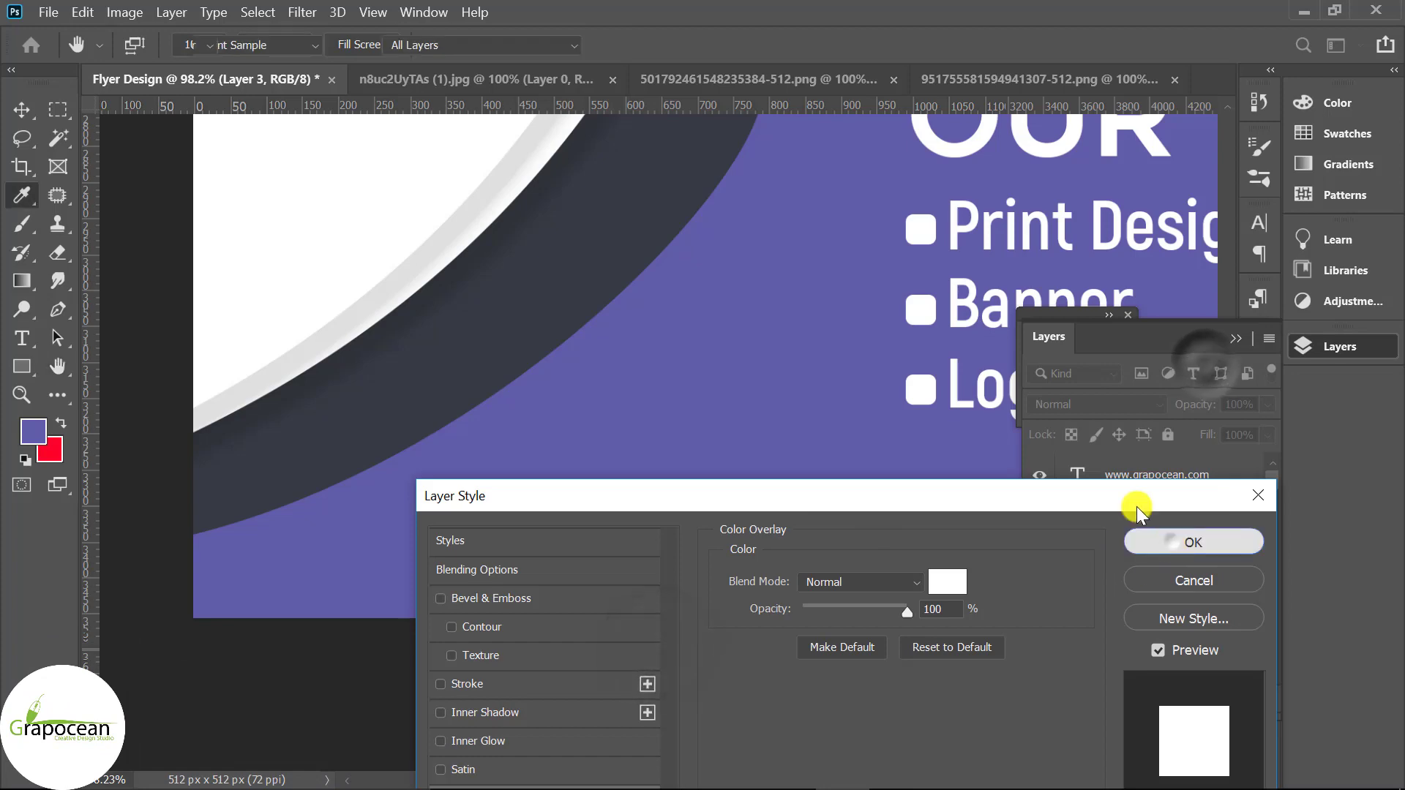
key(Return)
scroll(597, 627, down, 5)
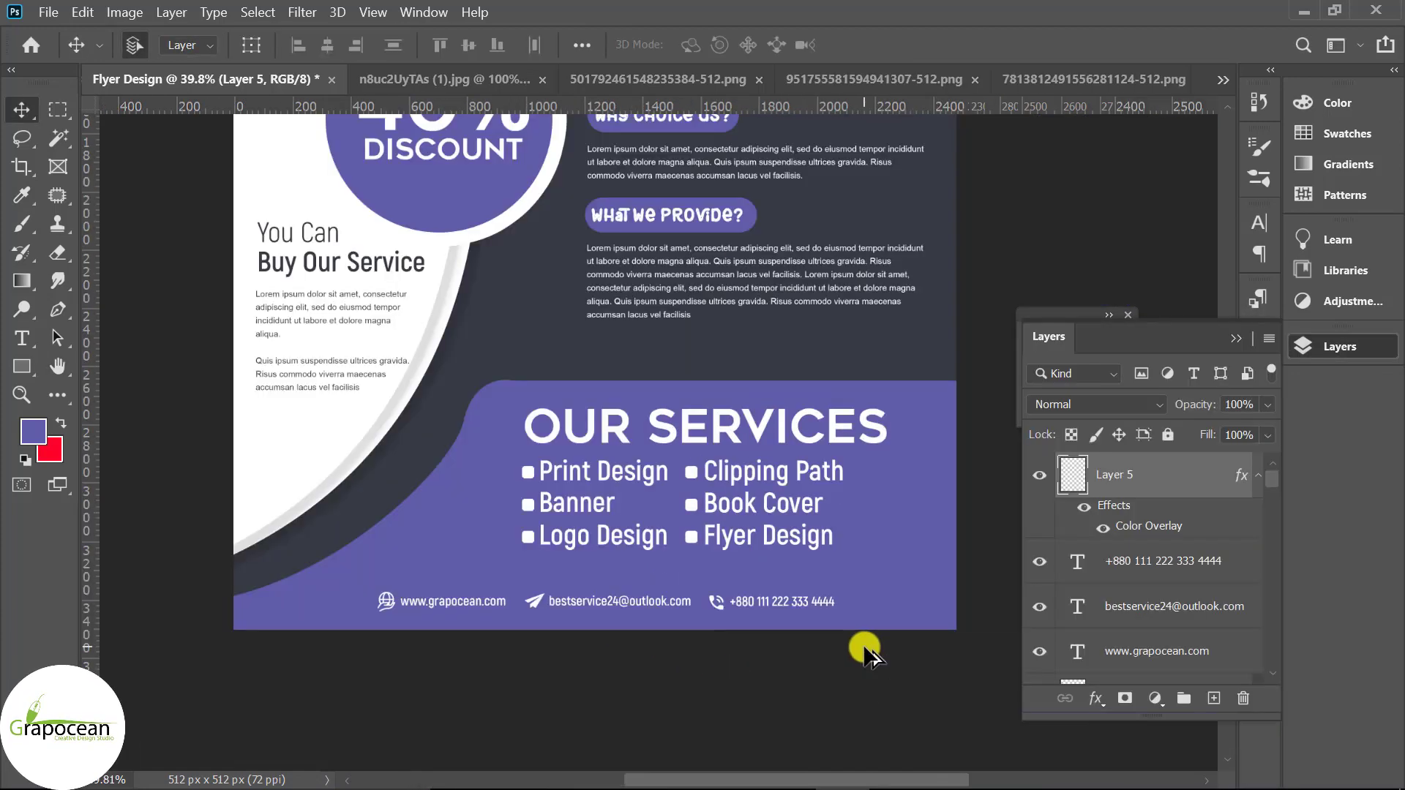
scroll(861, 648, down, 3)
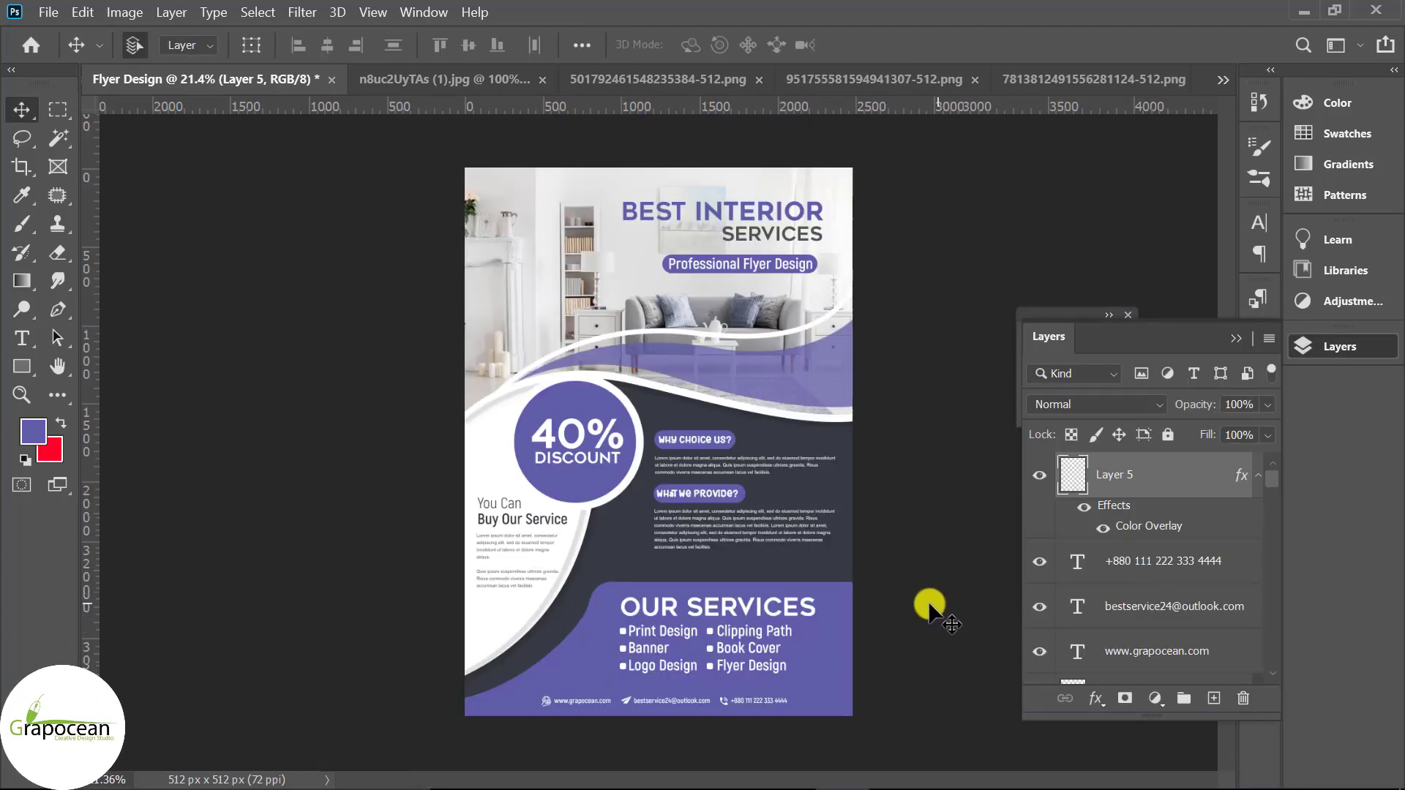